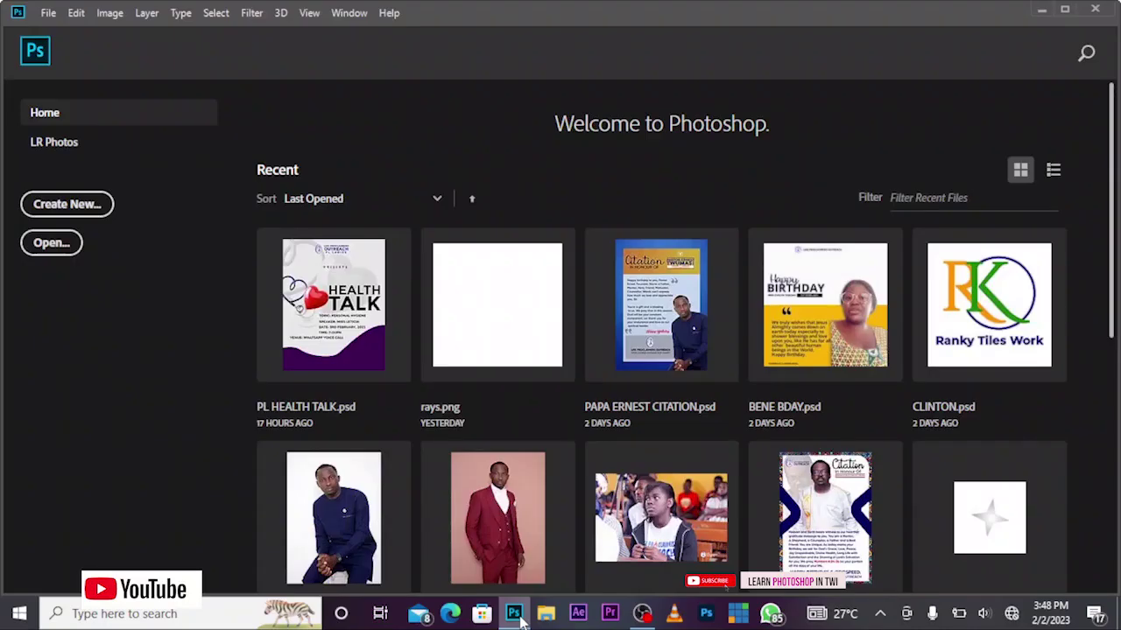
Step: Create a new white 1080 × 1080 px document at 300 ppi
left_click(77, 211)
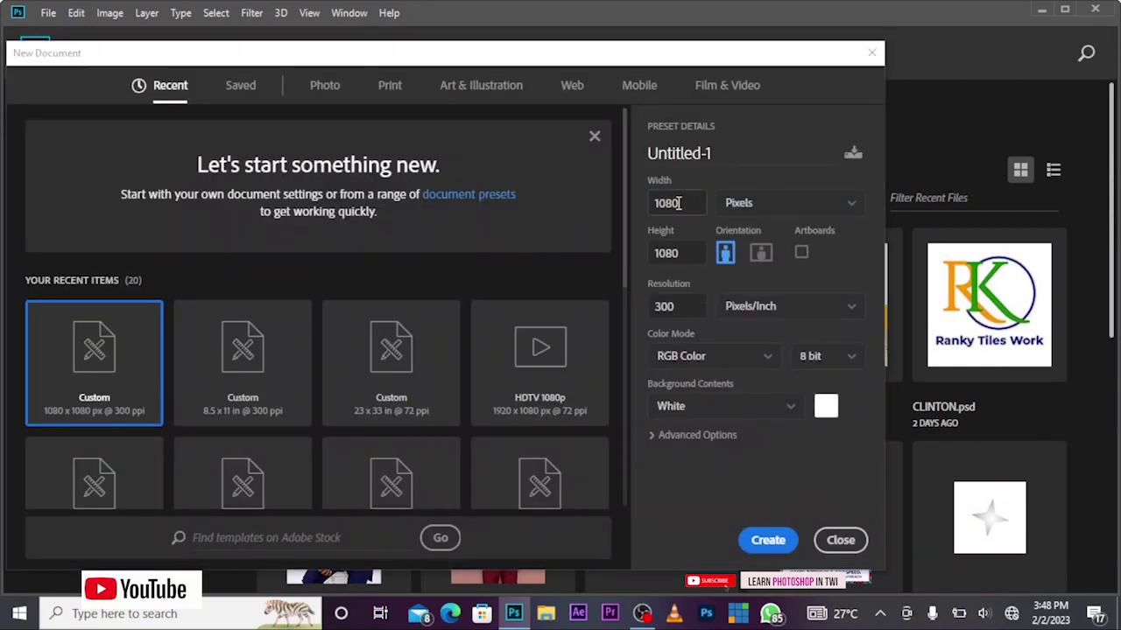
left_click_drag(679, 252, 656, 262)
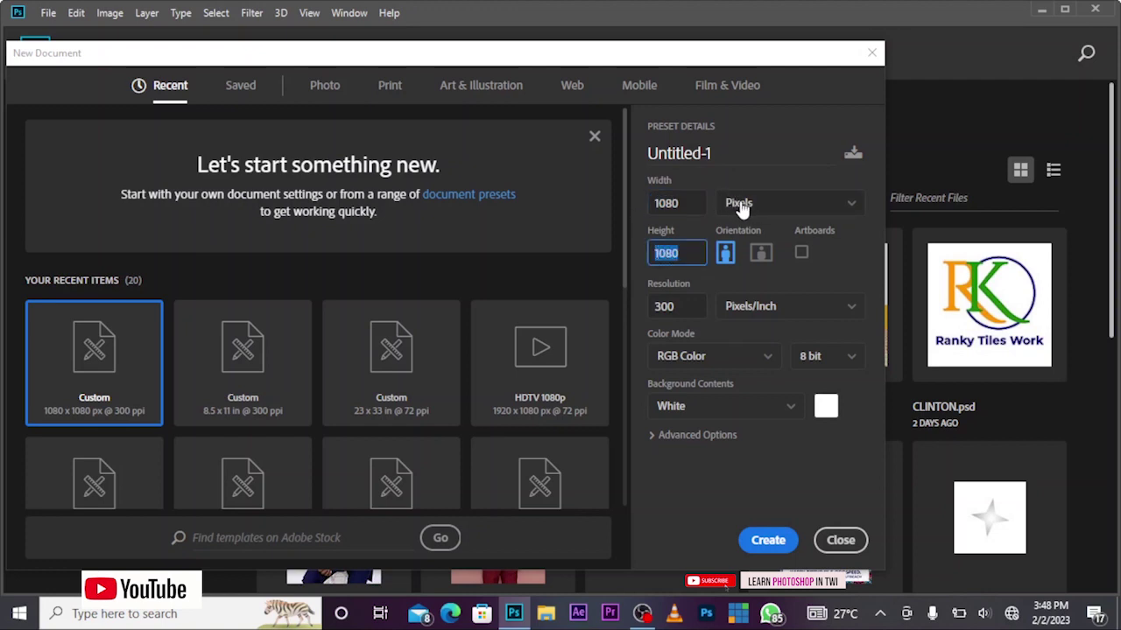
left_click_drag(681, 307, 653, 308)
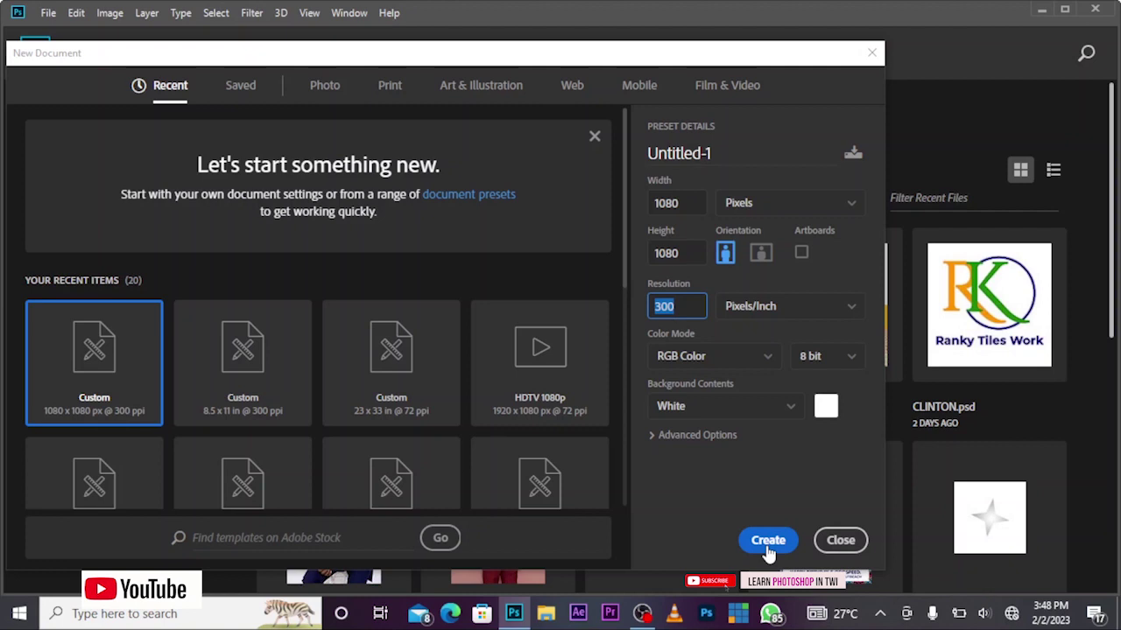
left_click(766, 547)
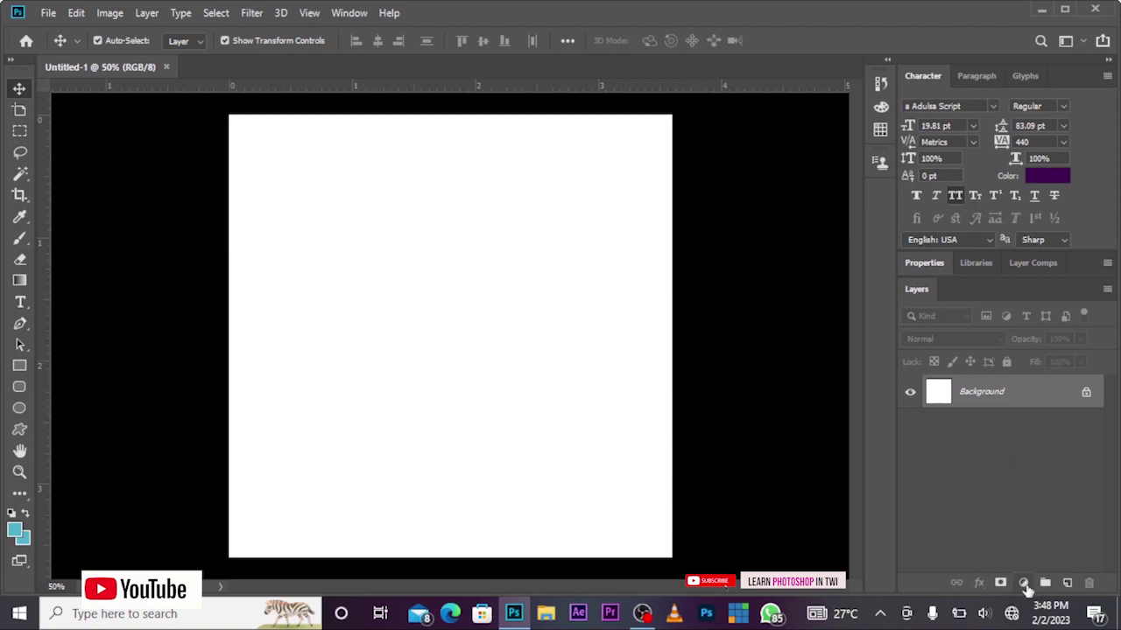
Step: Add a Solid Color fill layer in teal #0e81ad, with an empty layer above it
left_click(1025, 583)
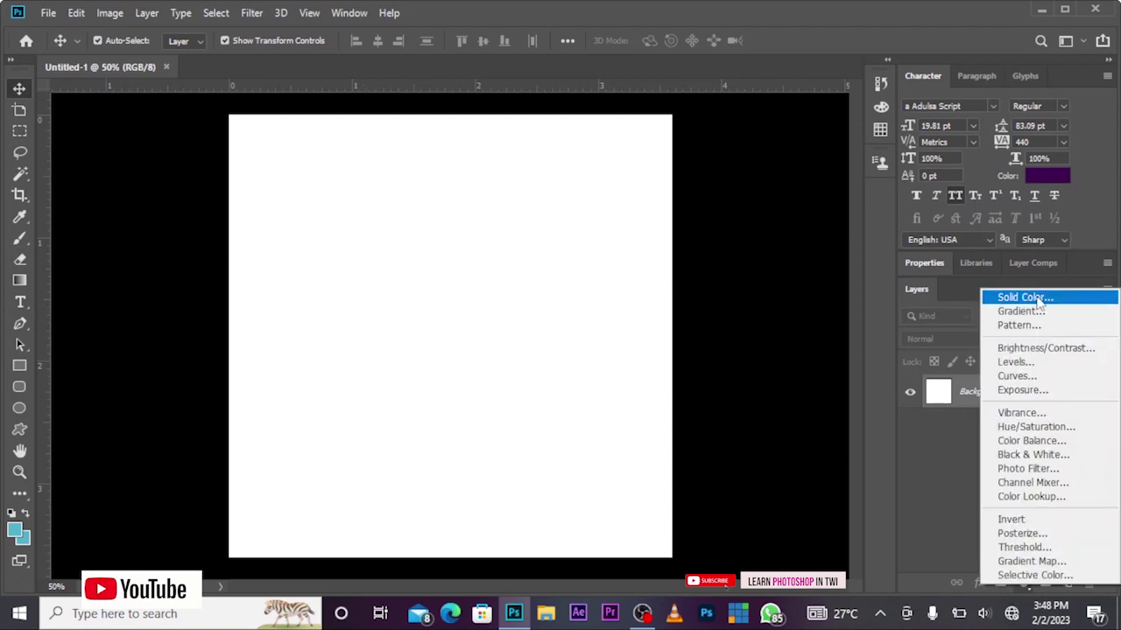
left_click(1024, 298)
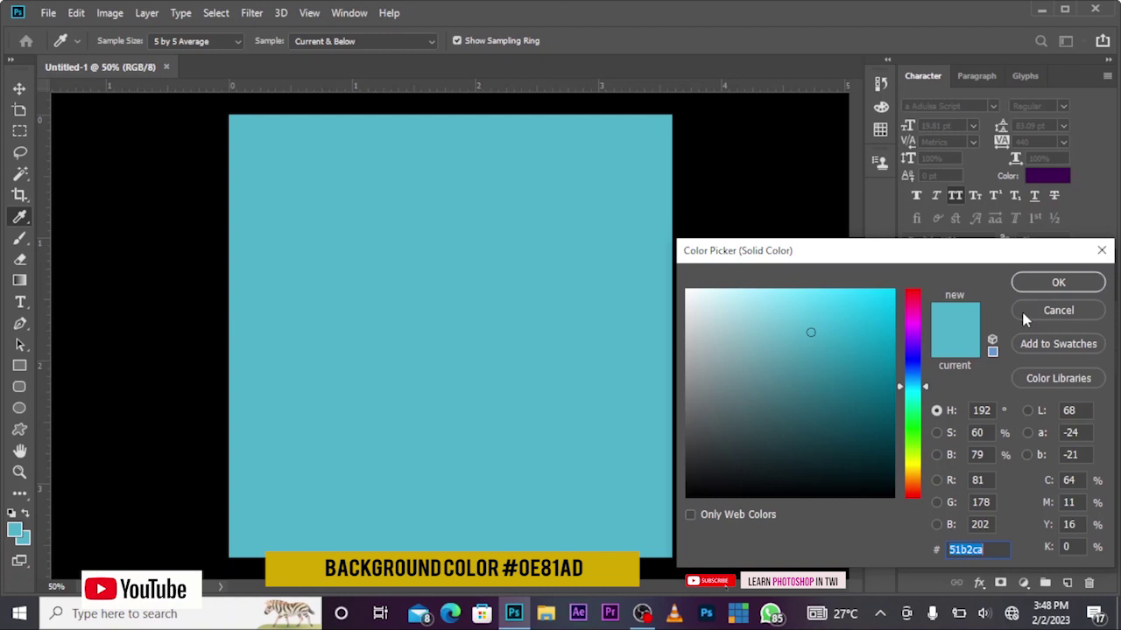
type("0")
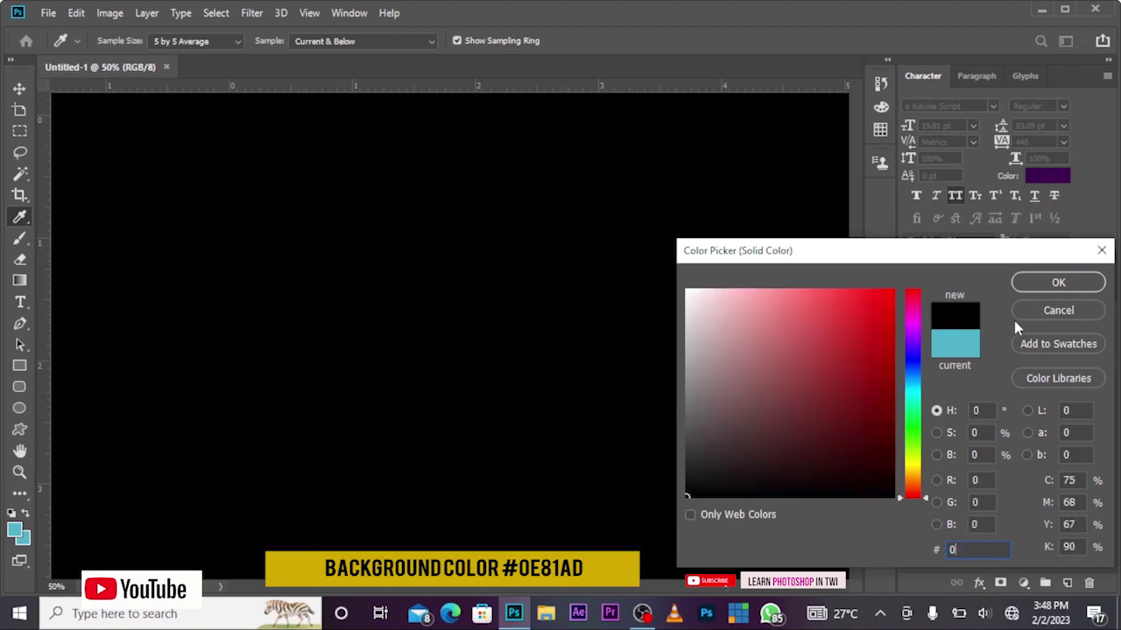
type("e")
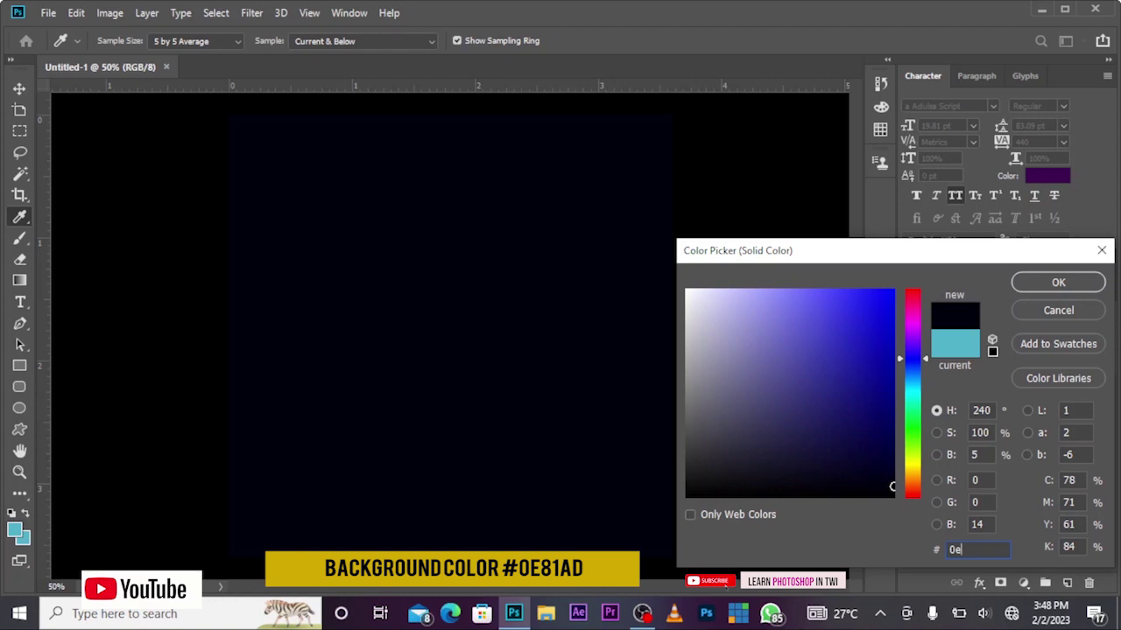
type("8")
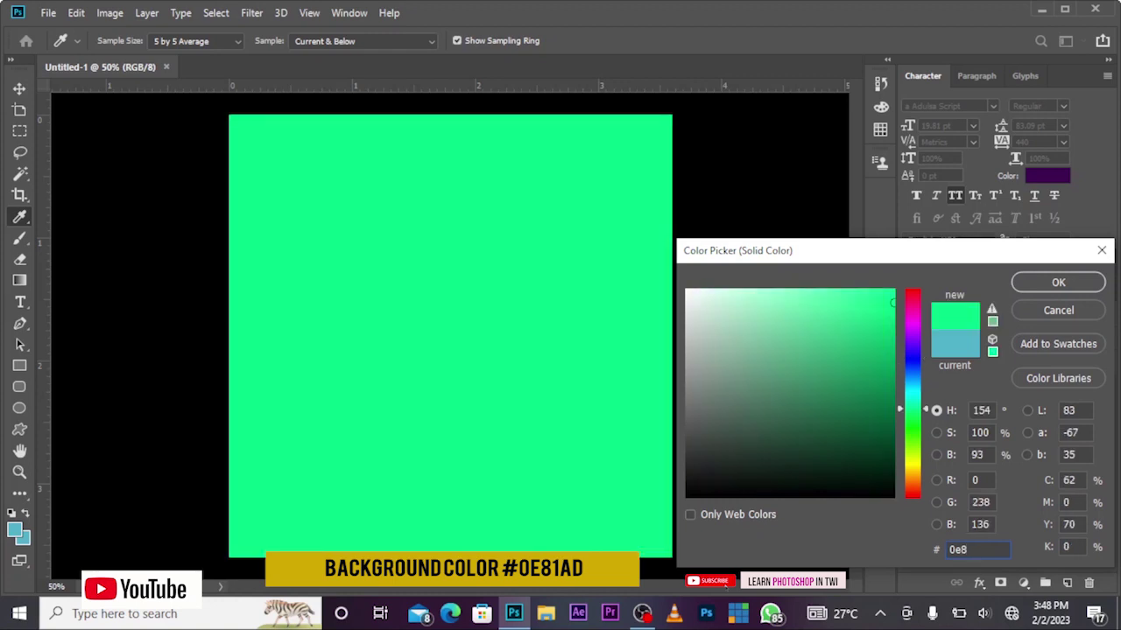
type("1ad")
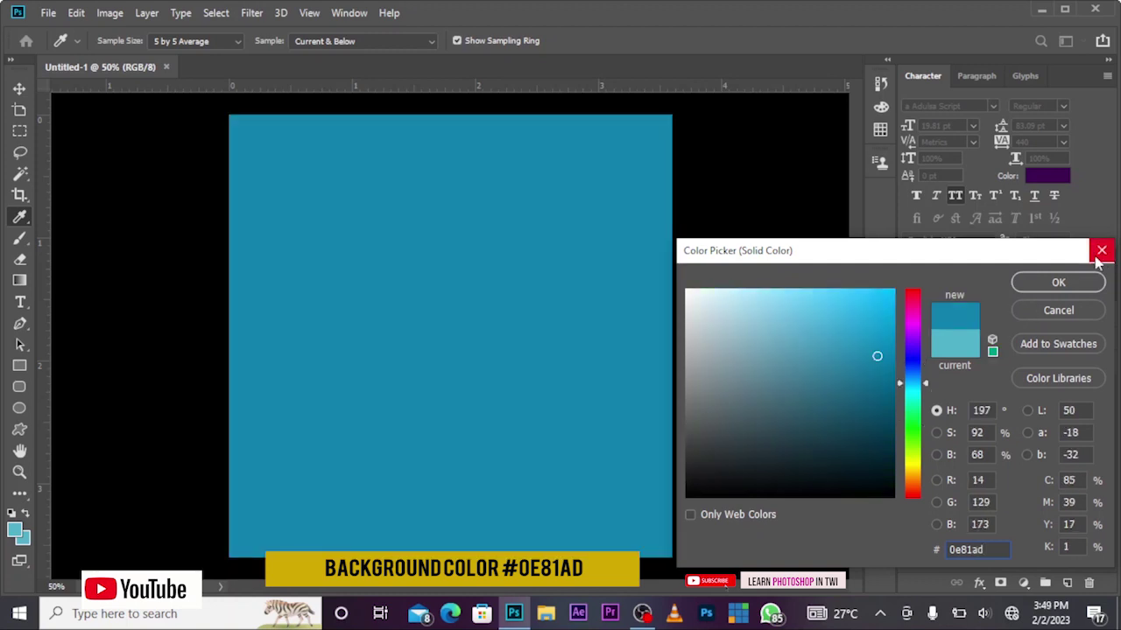
left_click_drag(984, 549, 938, 556)
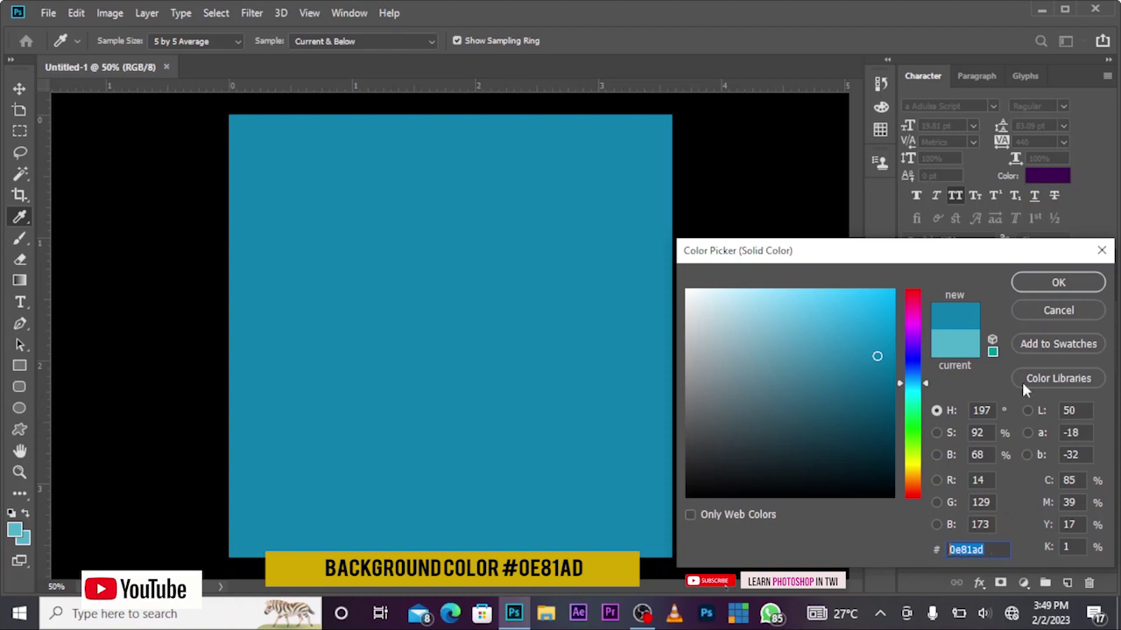
left_click(1045, 284)
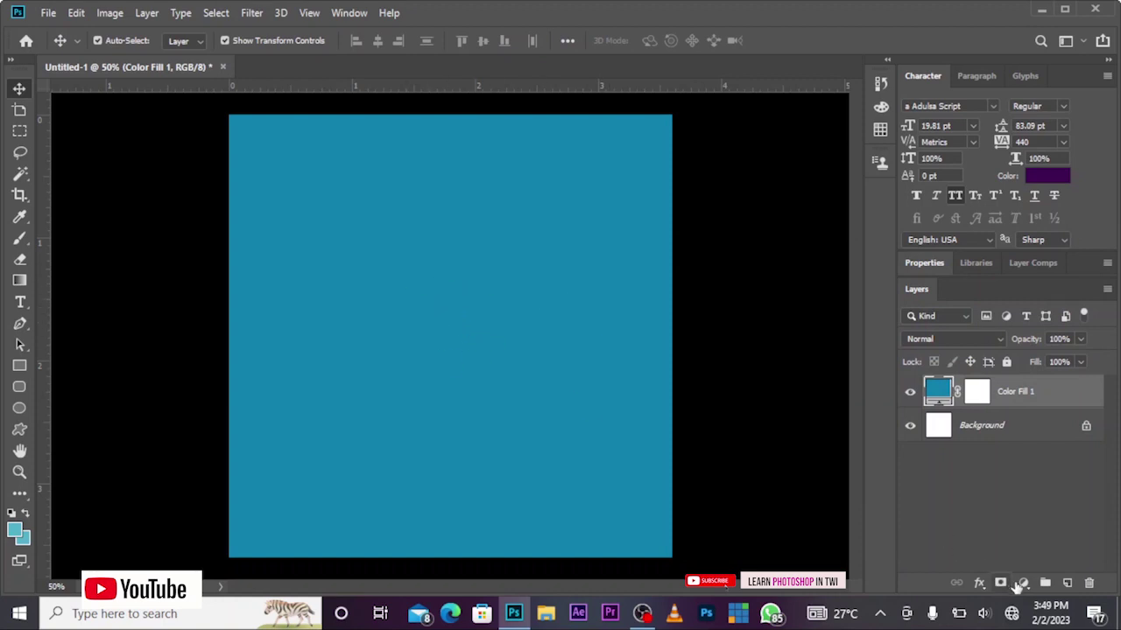
left_click(1067, 584)
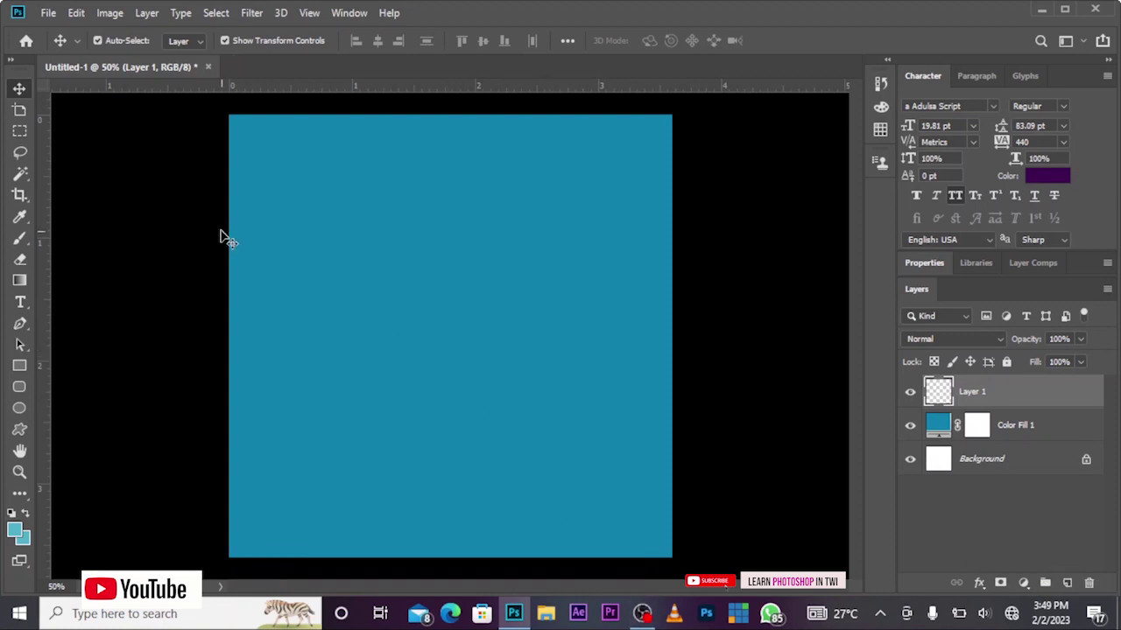
Step: Choose the Brush tool with pure white #ffffff as the foreground colour
left_click(21, 239)
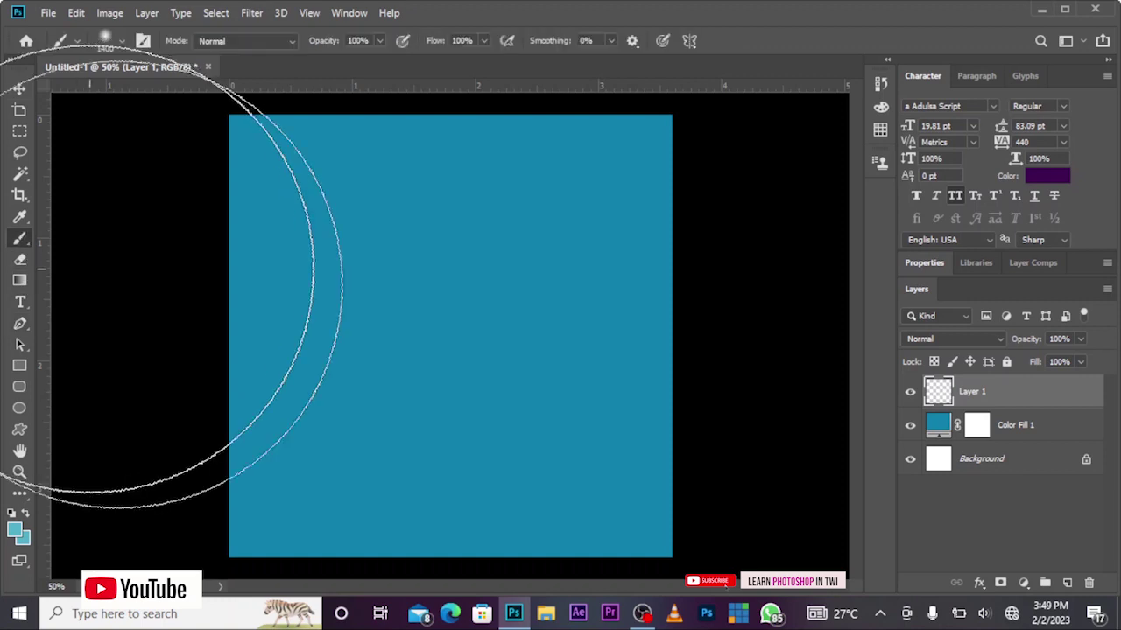
left_click(16, 528)
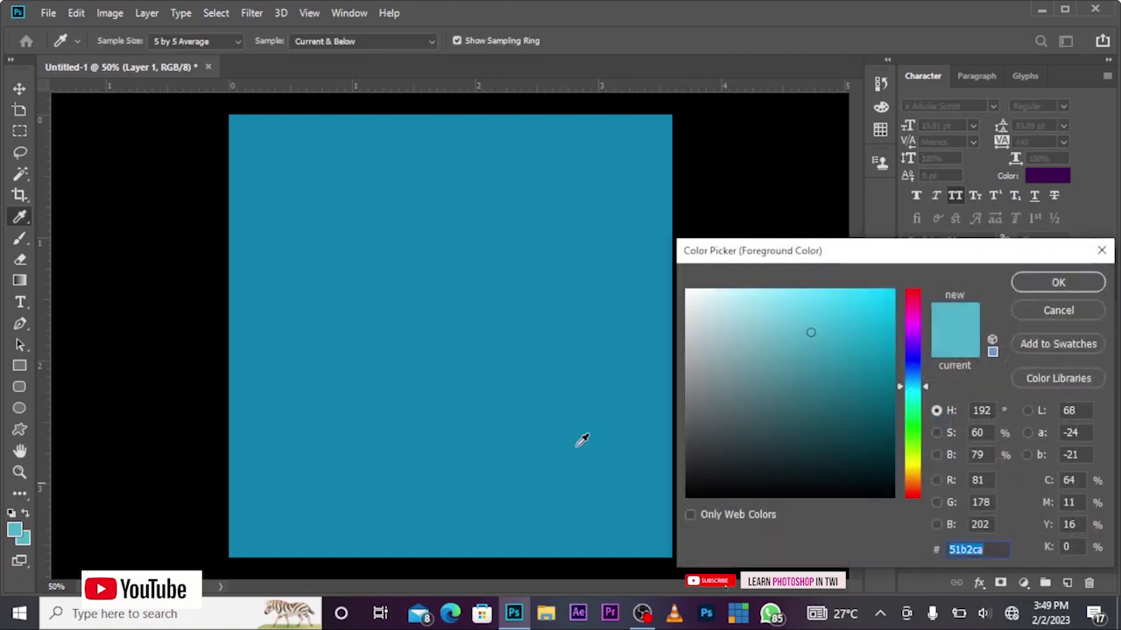
left_click_drag(744, 333, 643, 253)
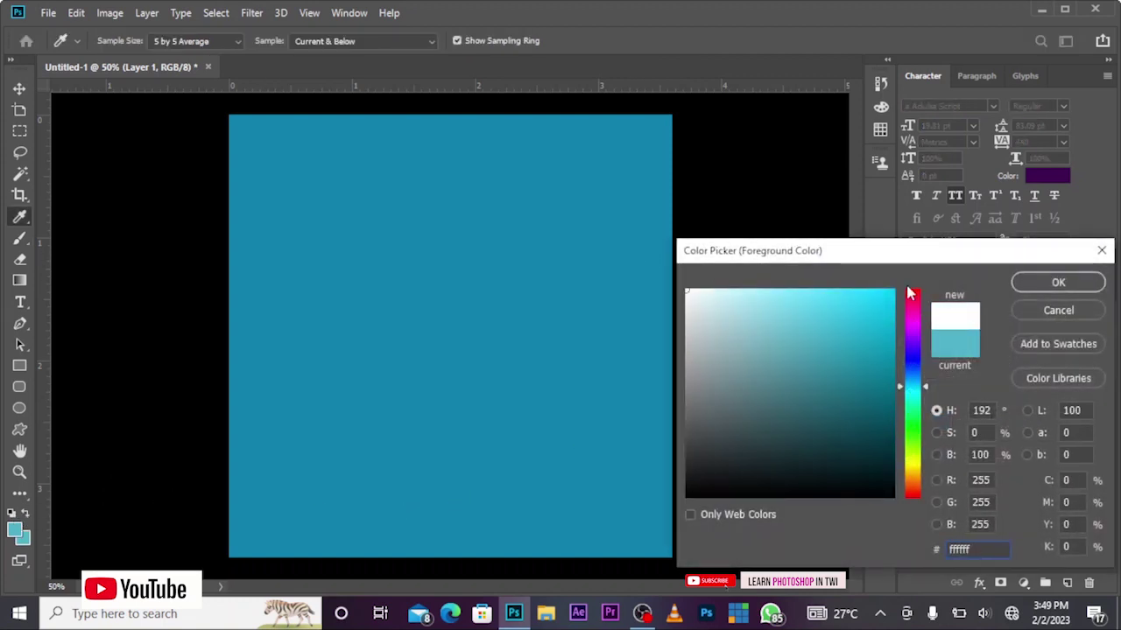
left_click(1057, 282)
key("b")
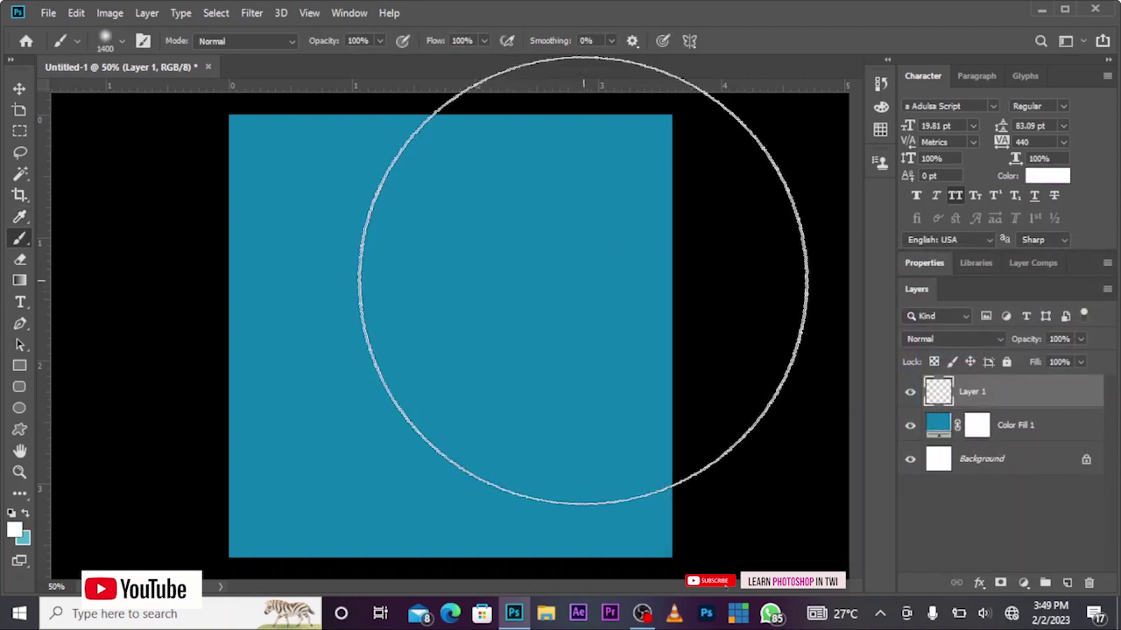
Step: Size the brush to 1300 px and paint one soft white glow at the canvas centre
key("bracketleft")
key("bracketleft")
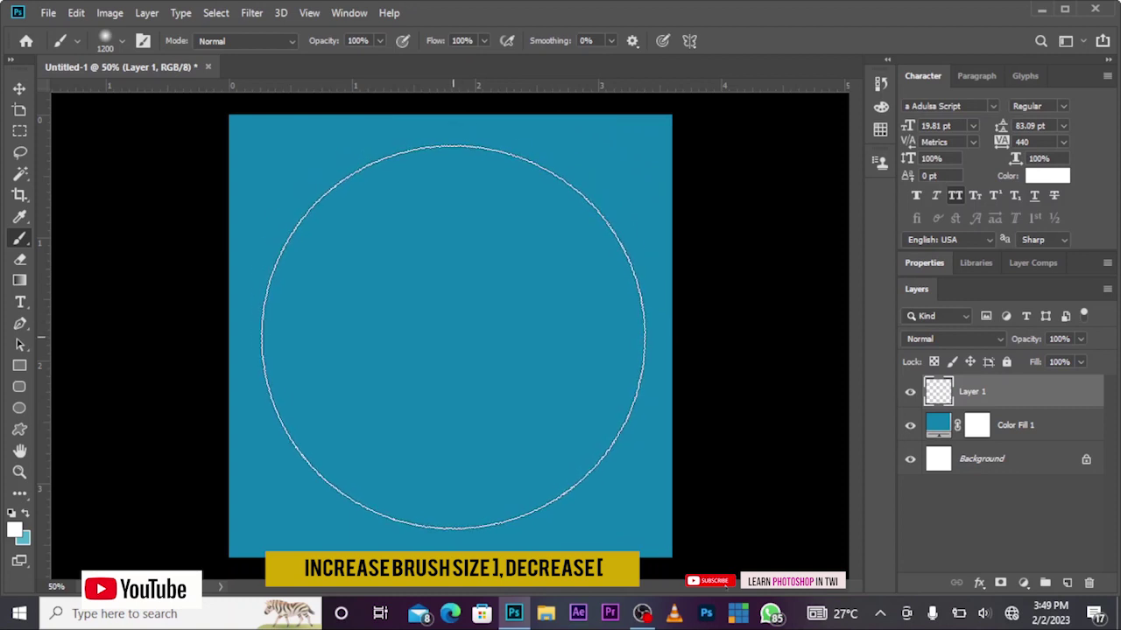
key("bracketright")
left_click(451, 333)
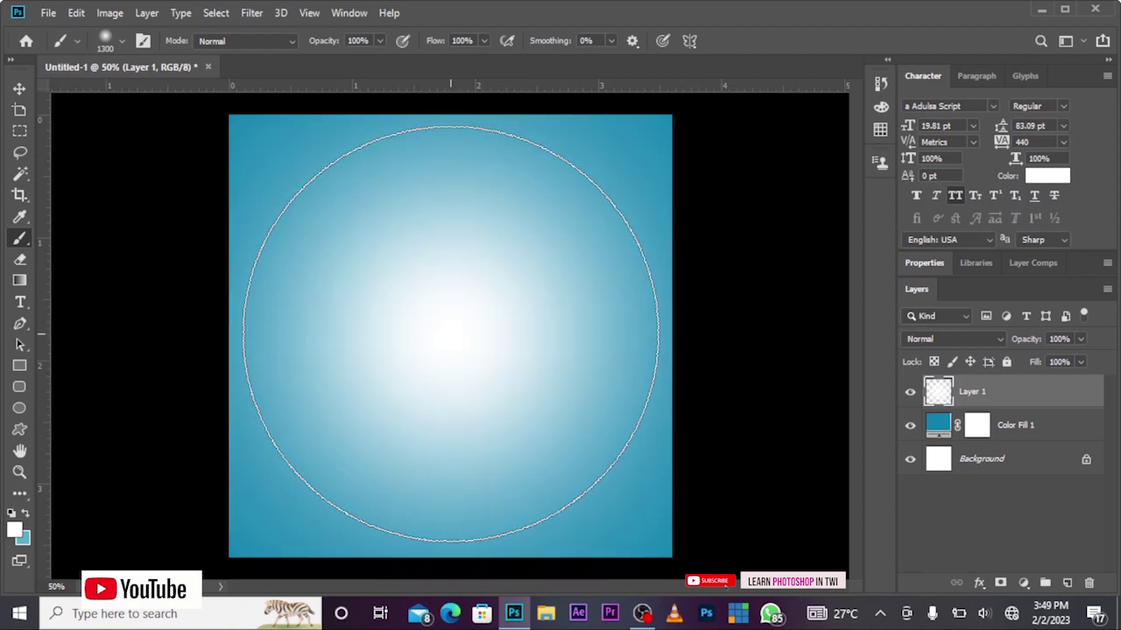
left_click(19, 90)
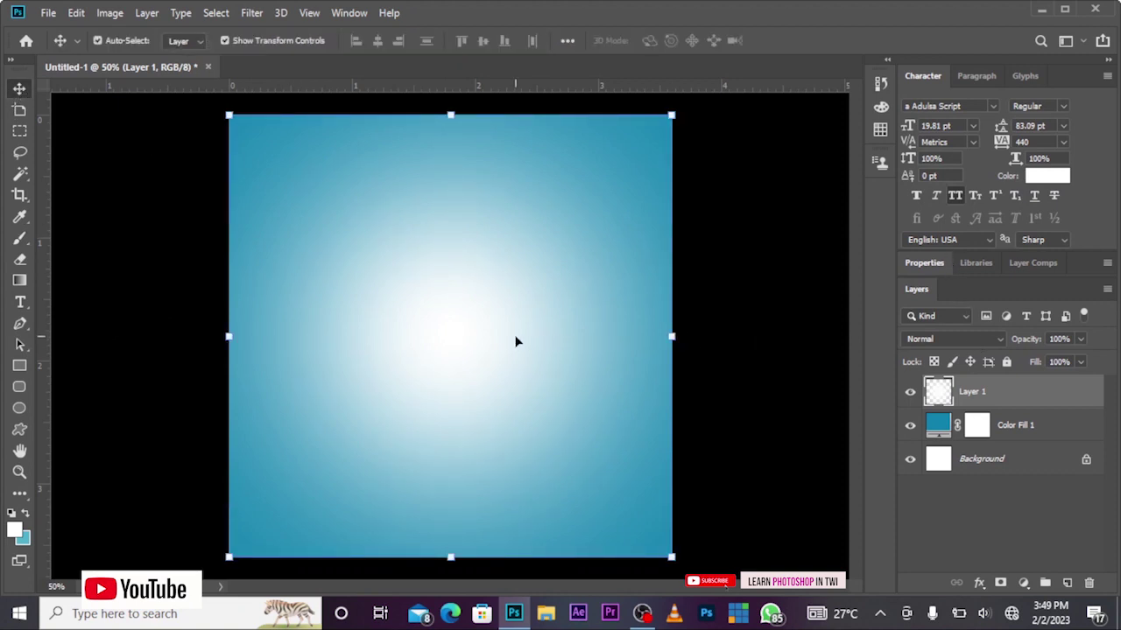
Step: Set the glow layer (Layer 1) to Overlay blend mode at 64% opacity
left_click(997, 341)
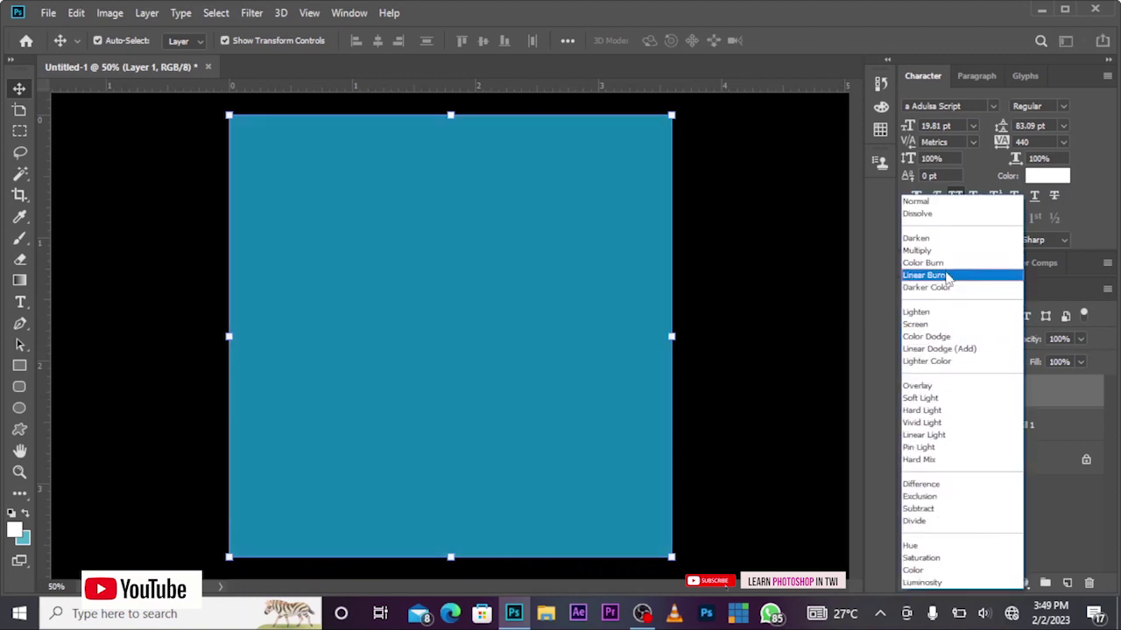
left_click(964, 389)
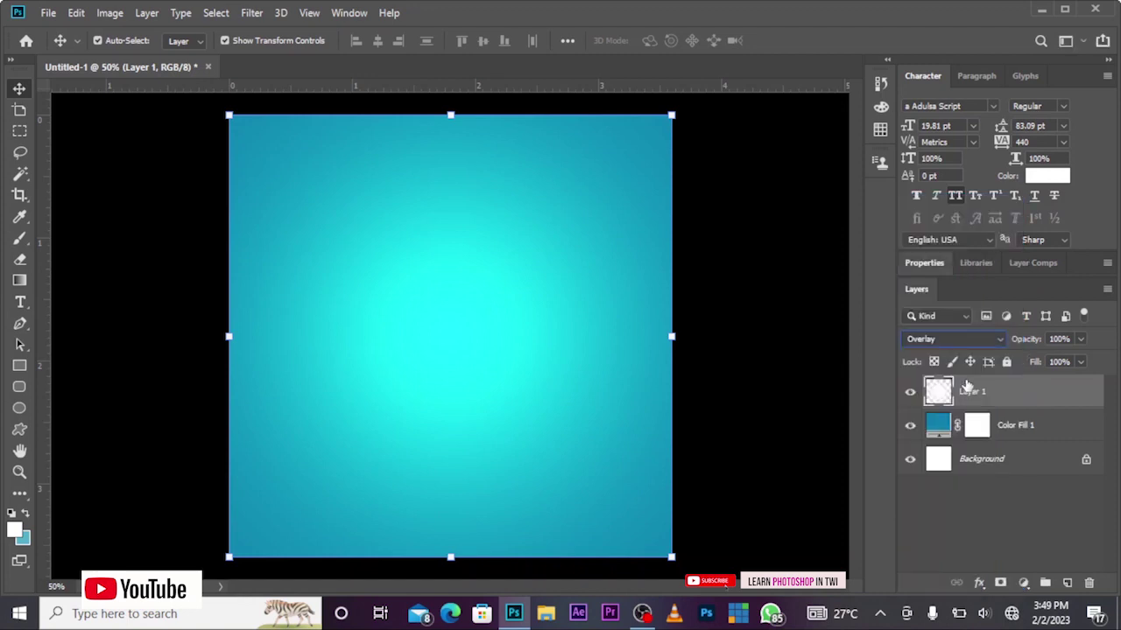
left_click(1083, 346)
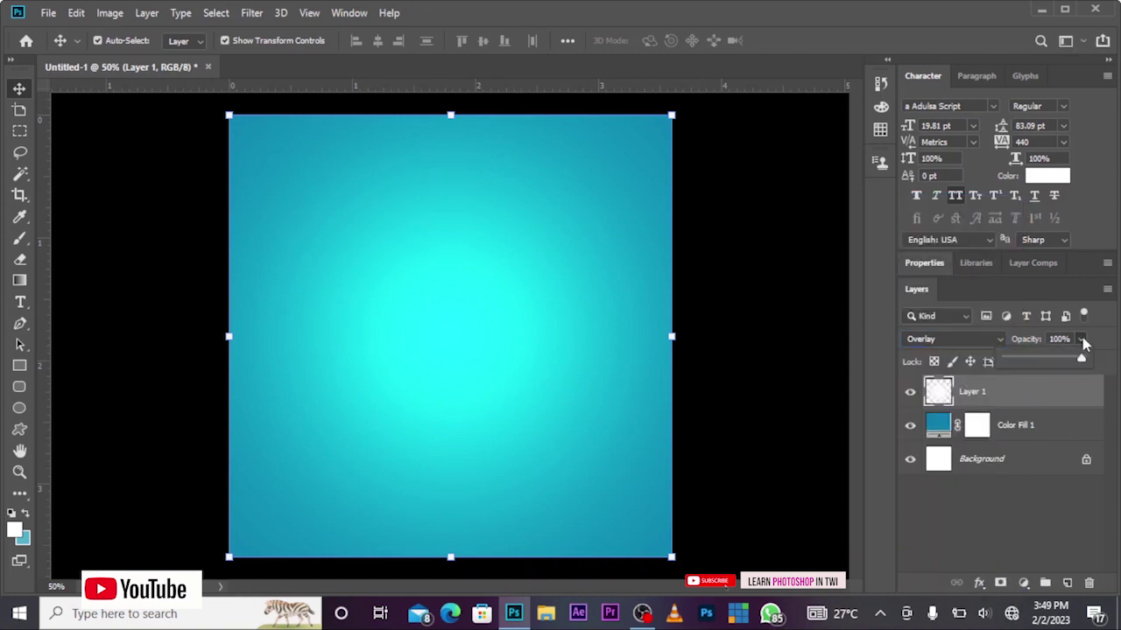
left_click_drag(1084, 361, 1055, 367)
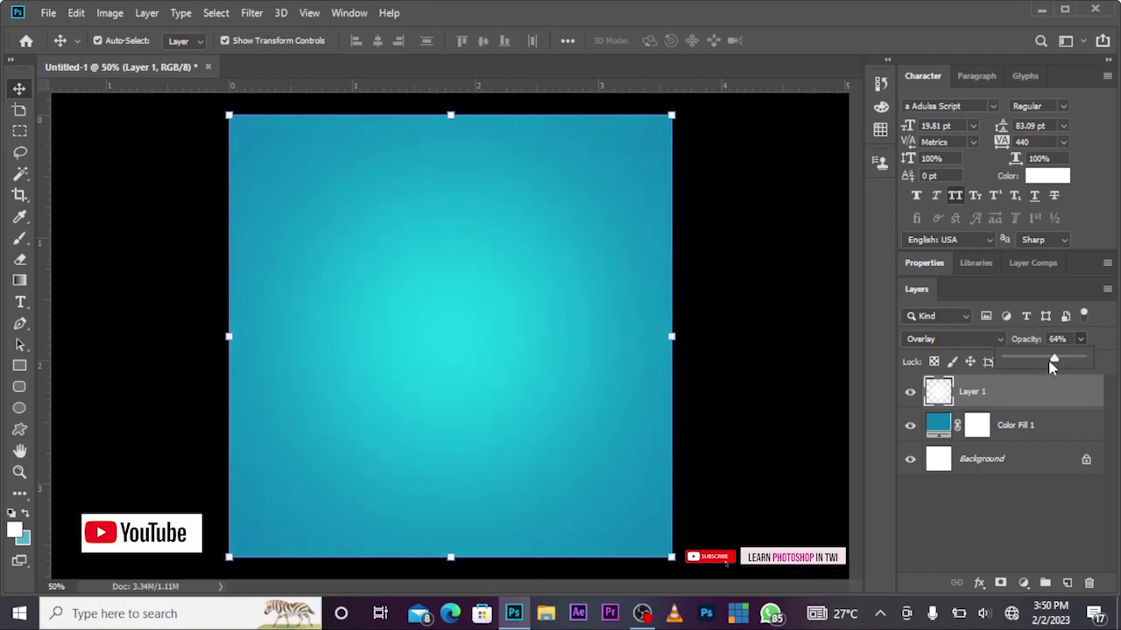
left_click(807, 425)
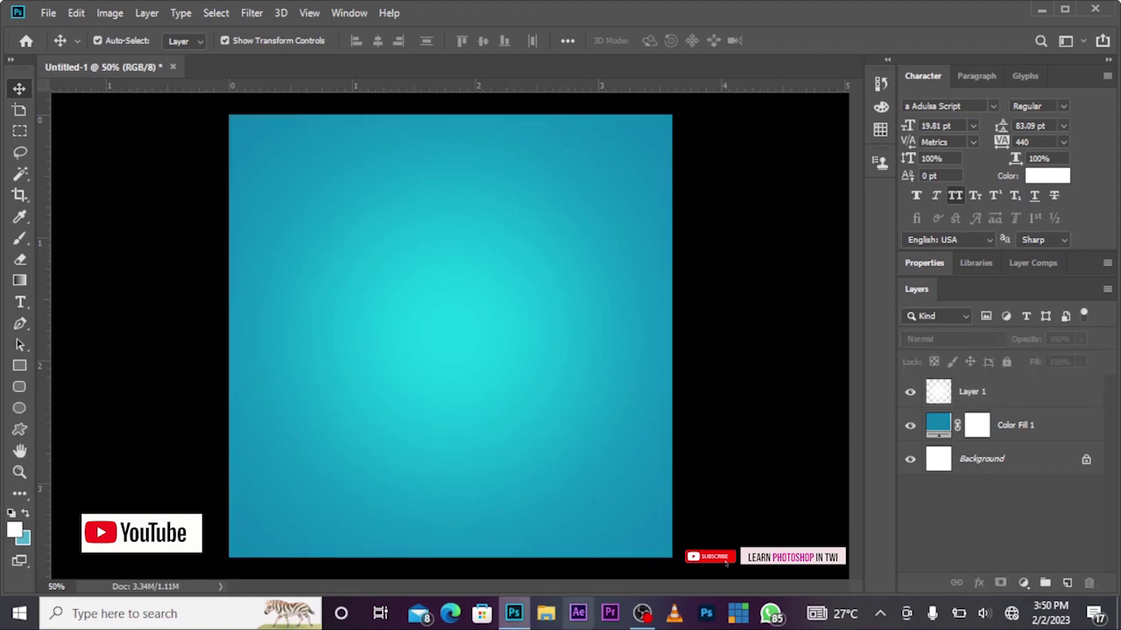
left_click(545, 612)
Step: Place the bokeh image as a new layer, stretched to cover the whole canvas
mouse_move(232, 210)
left_mouse_down()
mouse_move(432, 492)
mouse_move(501, 505)
left_mouse_up()
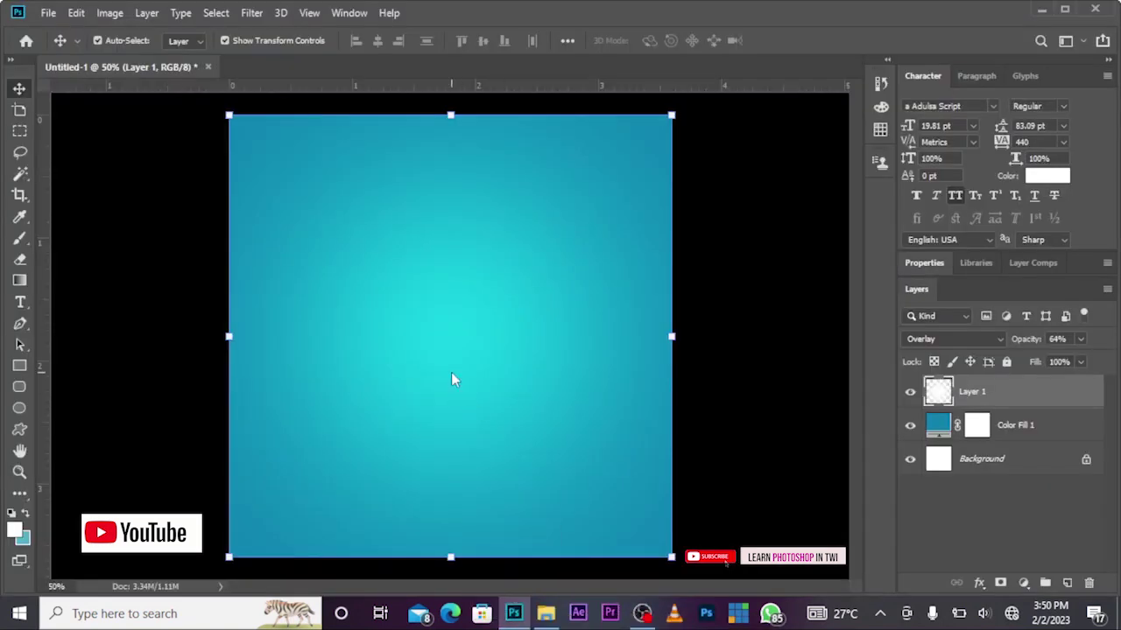
left_click_drag(502, 506, 450, 372)
left_click_drag(449, 191, 449, 115)
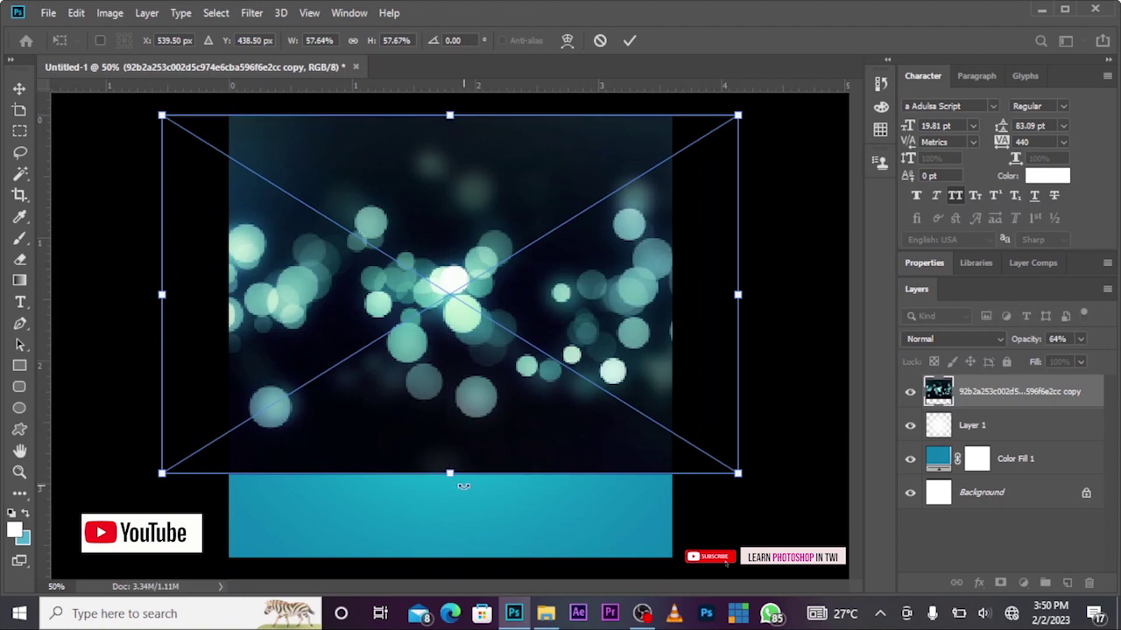
left_click_drag(449, 473, 449, 558)
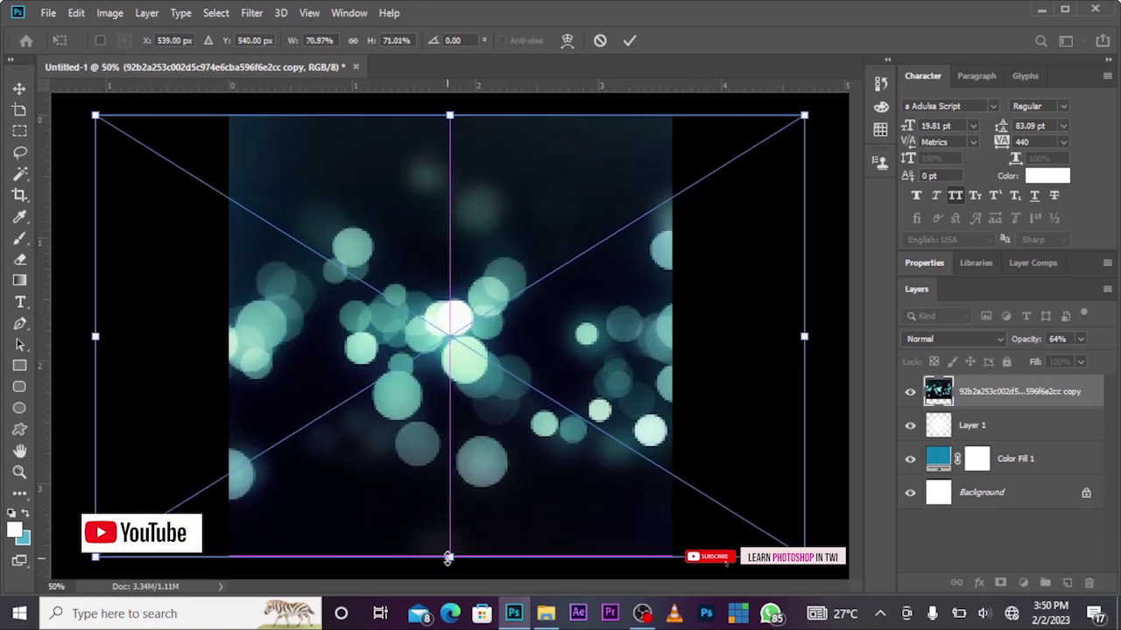
left_click_drag(425, 465, 440, 465)
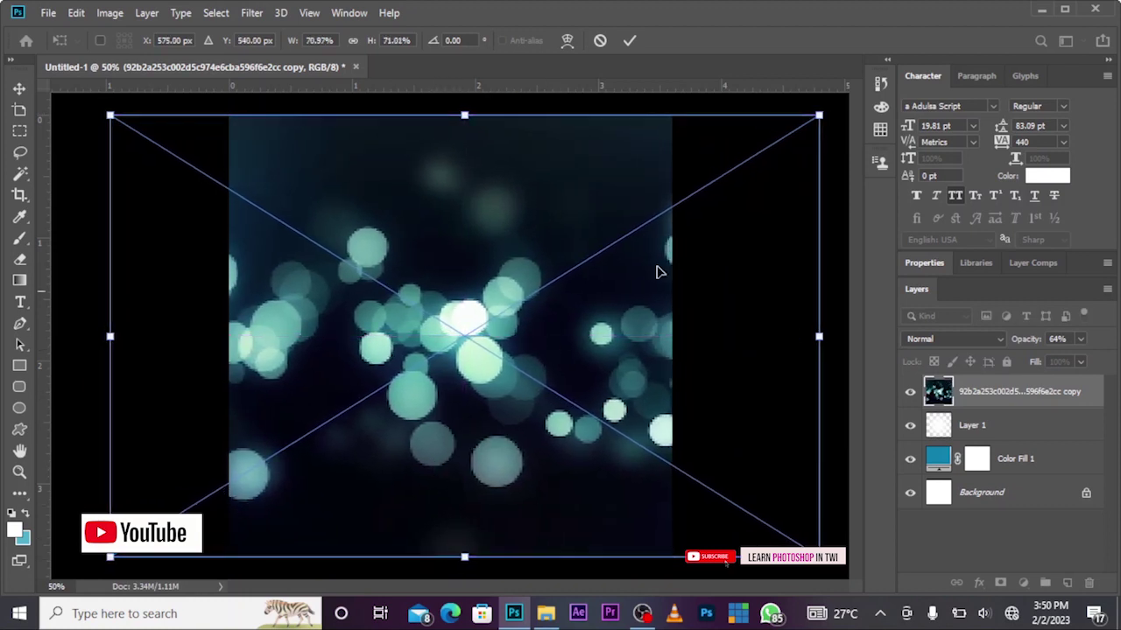
left_click(631, 40)
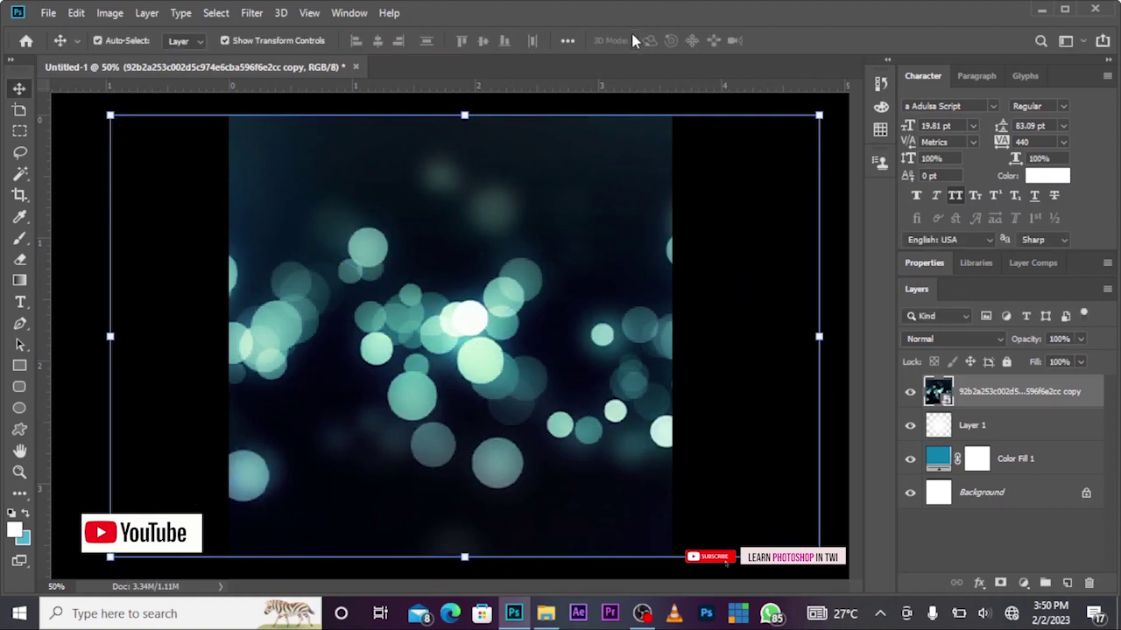
Step: Select the bokeh photo layer in the Layers panel
left_click(847, 217)
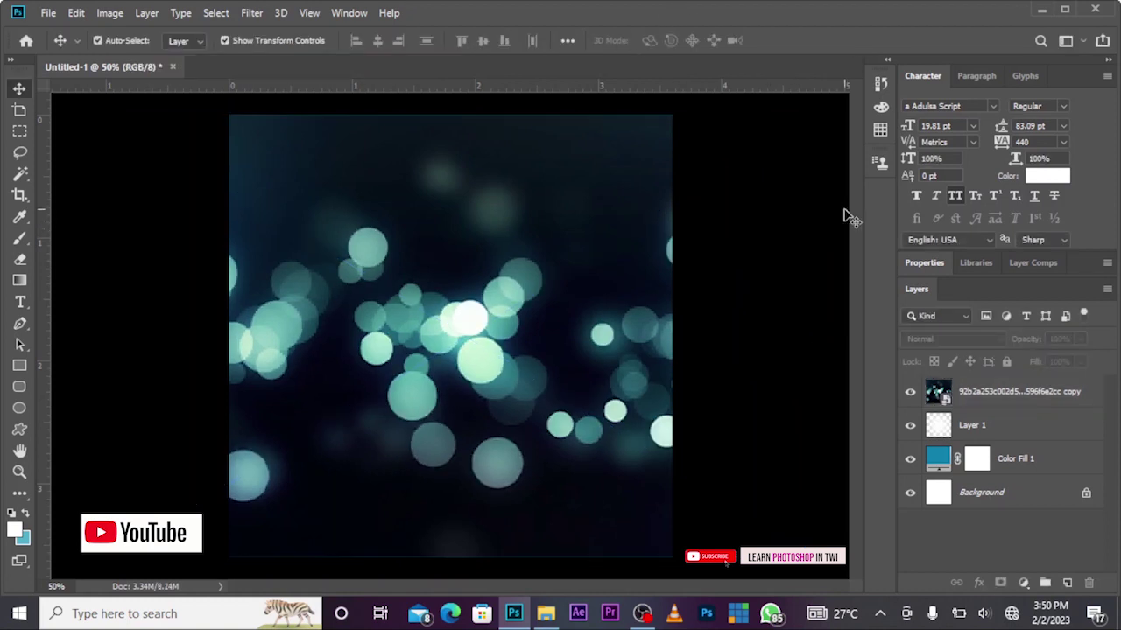
left_click(514, 422)
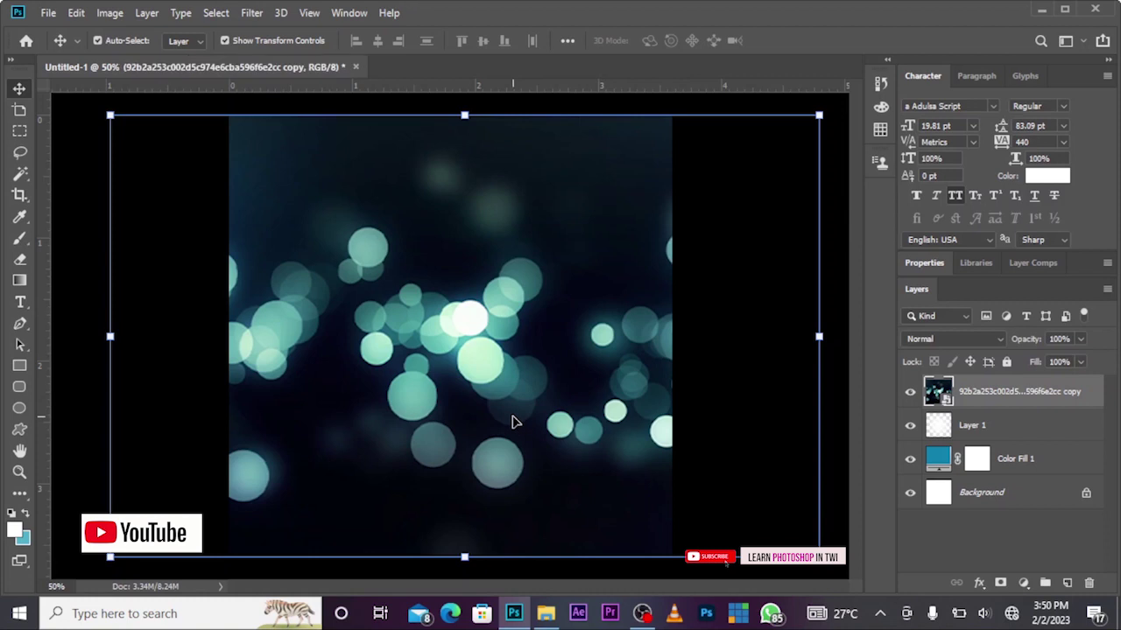
left_click(986, 340)
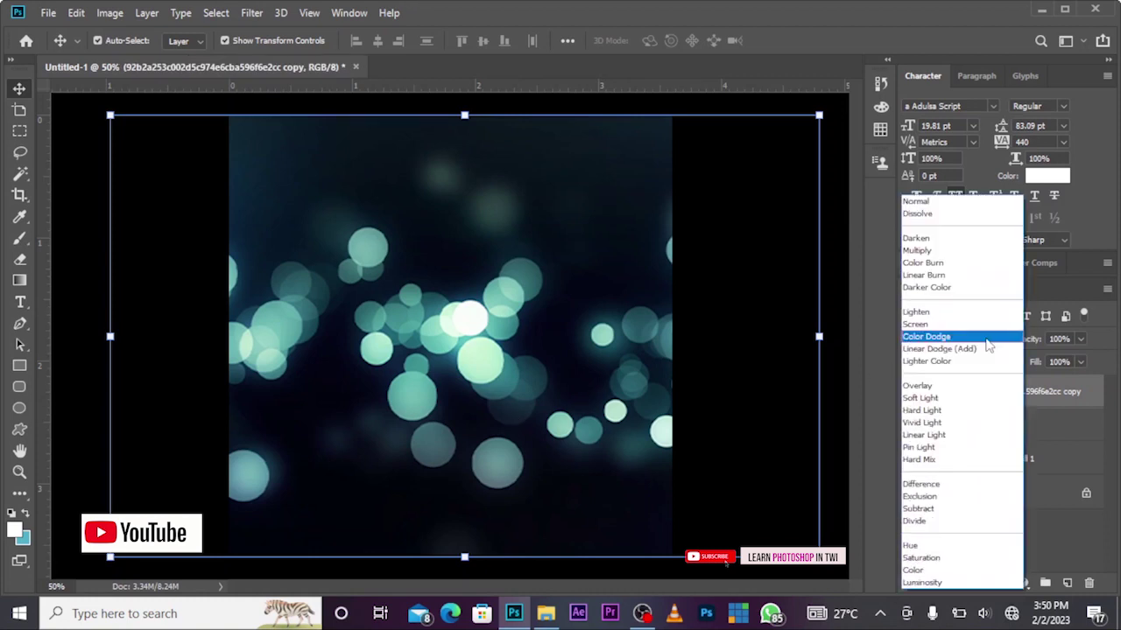
Step: Blend the bokeh layer in Overlay mode at 9% opacity
left_click(949, 386)
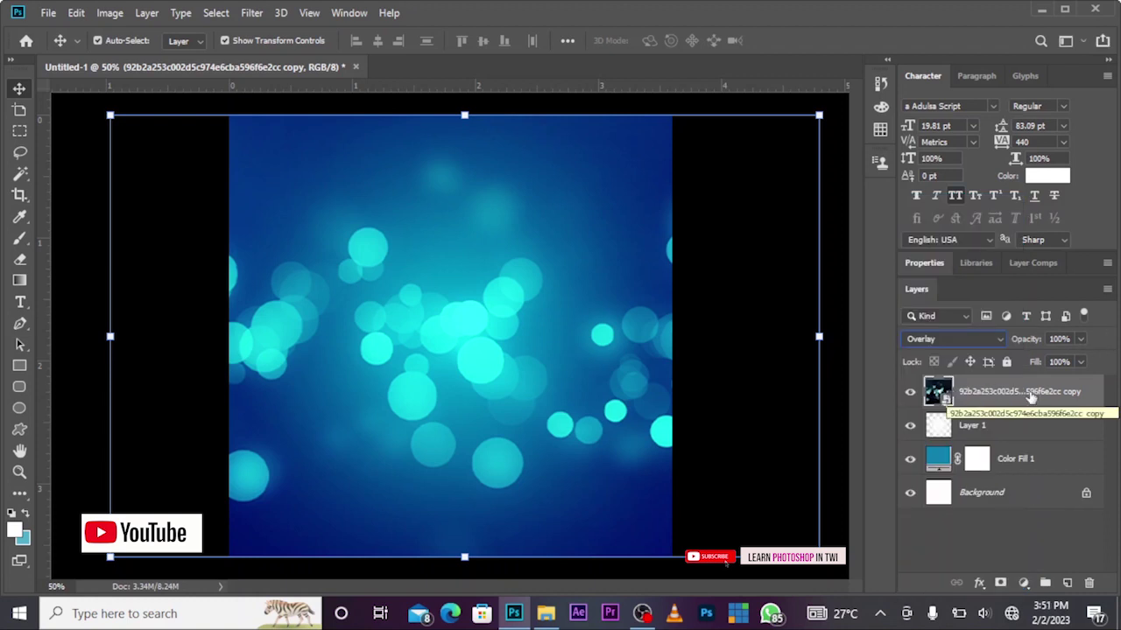
left_click(1081, 339)
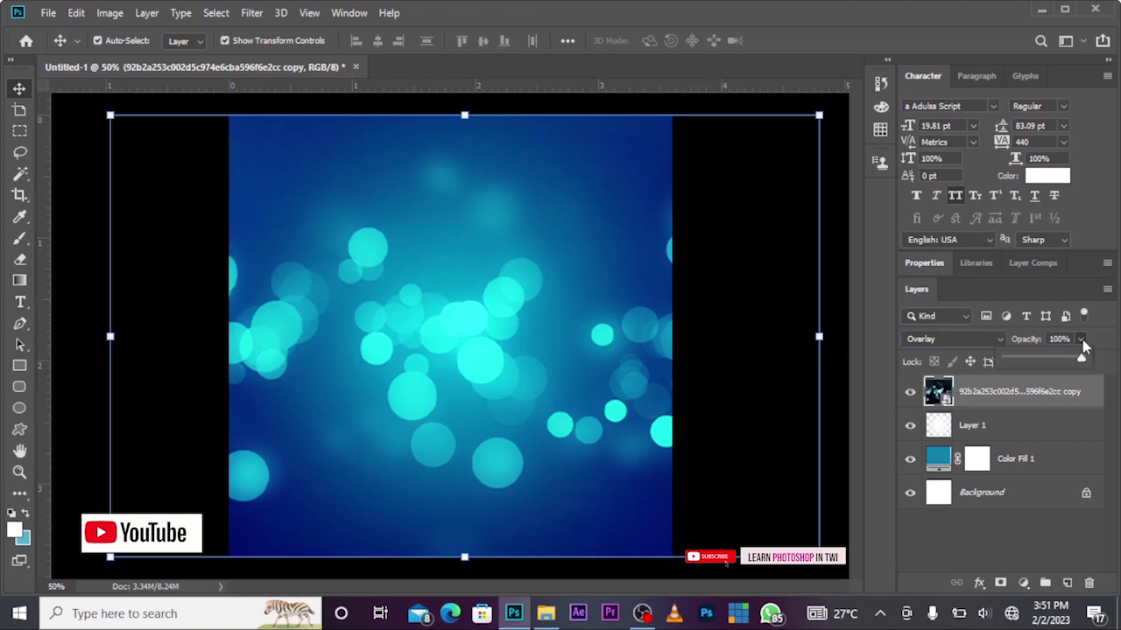
mouse_move(1081, 358)
left_mouse_down()
mouse_move(1029, 374)
mouse_move(1014, 366)
left_mouse_up()
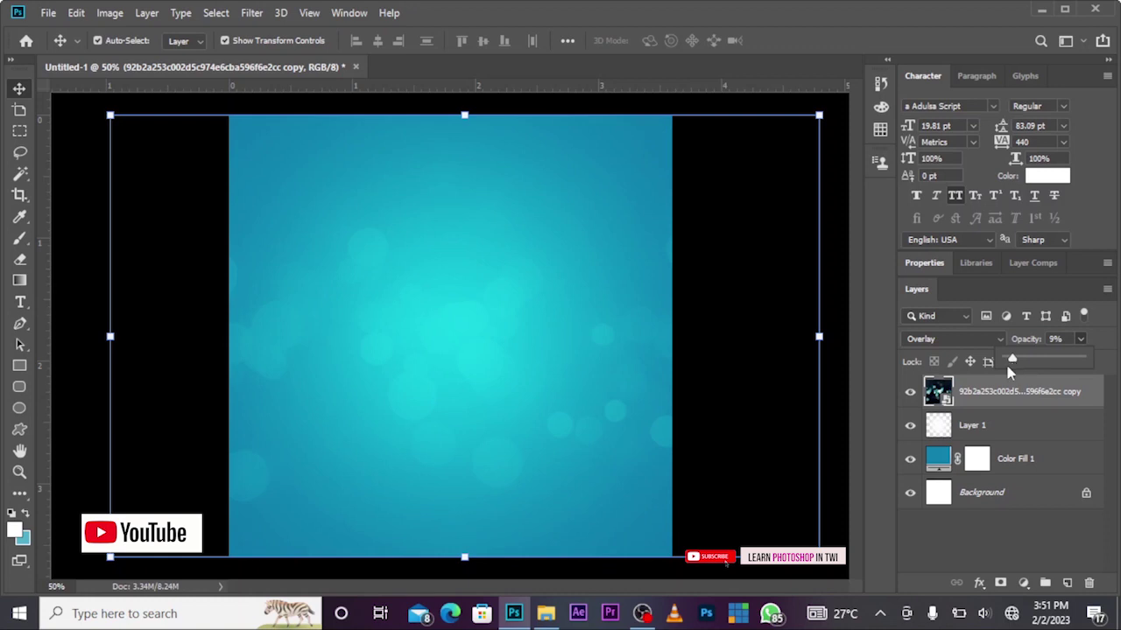
left_click_drag(1012, 367, 1011, 398)
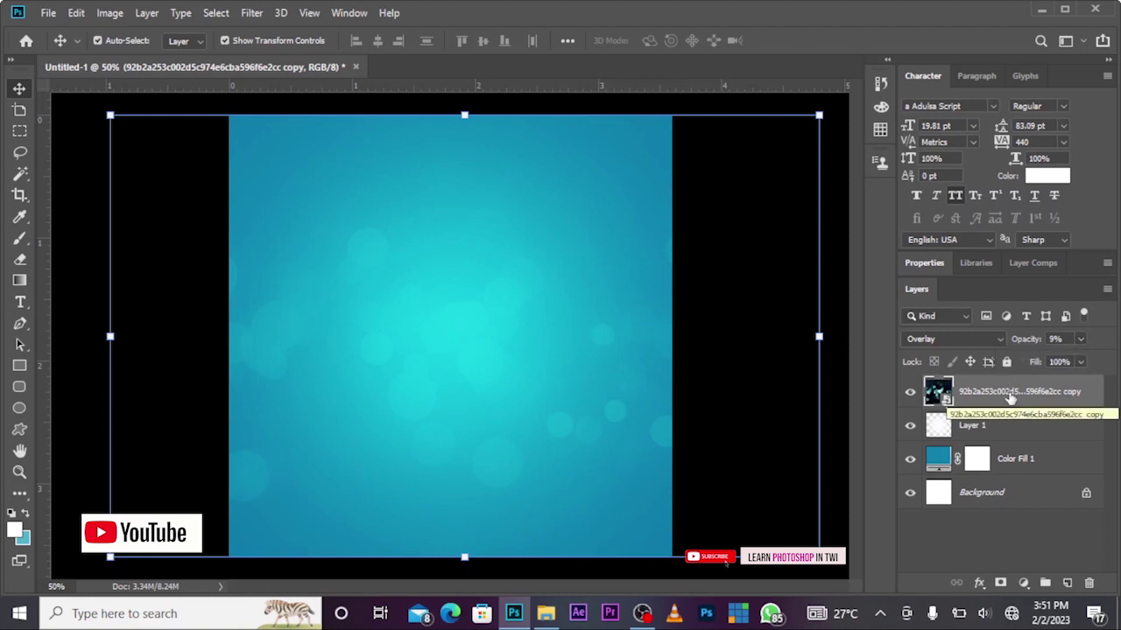
left_click(979, 550)
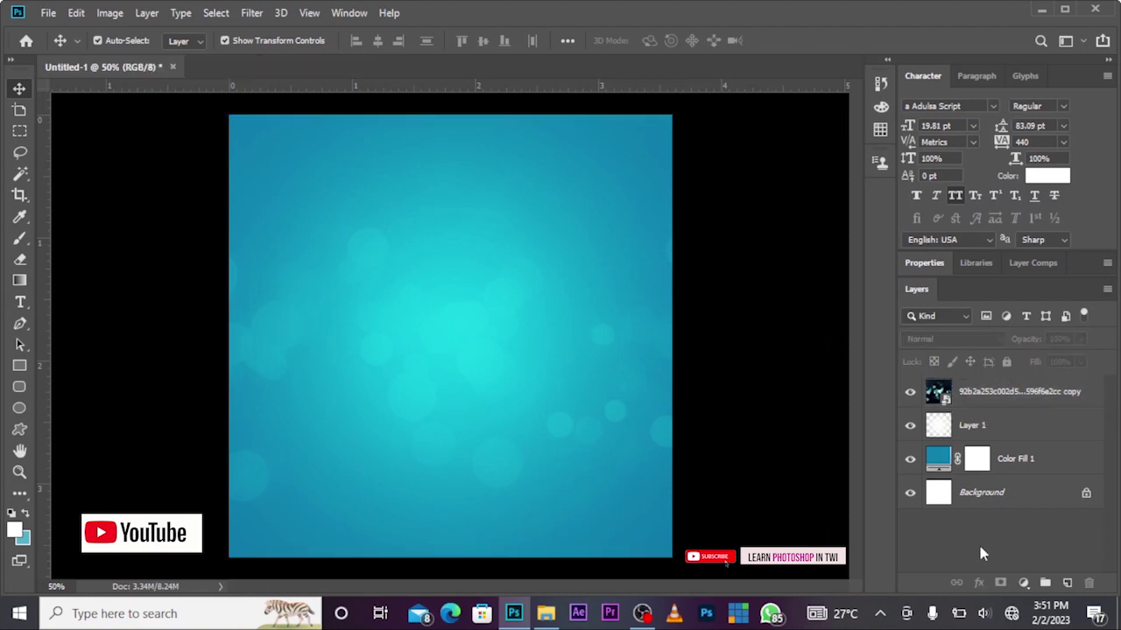
Step: Add empty Layer 2 at the top of the stack and pick the Brush tool
left_click(983, 399)
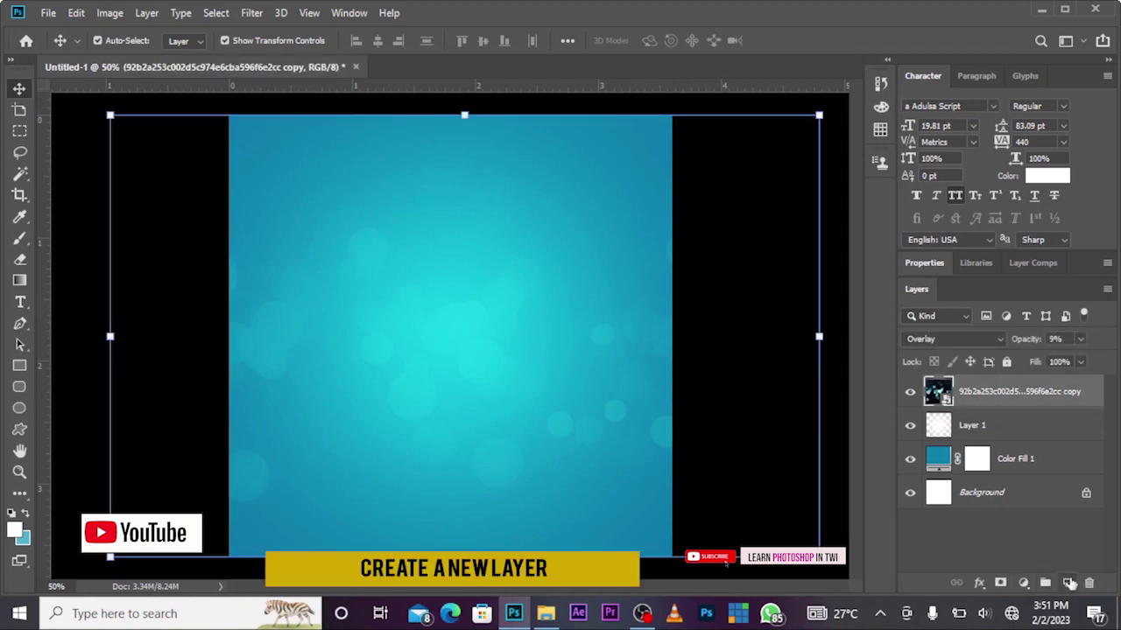
left_click(1067, 583)
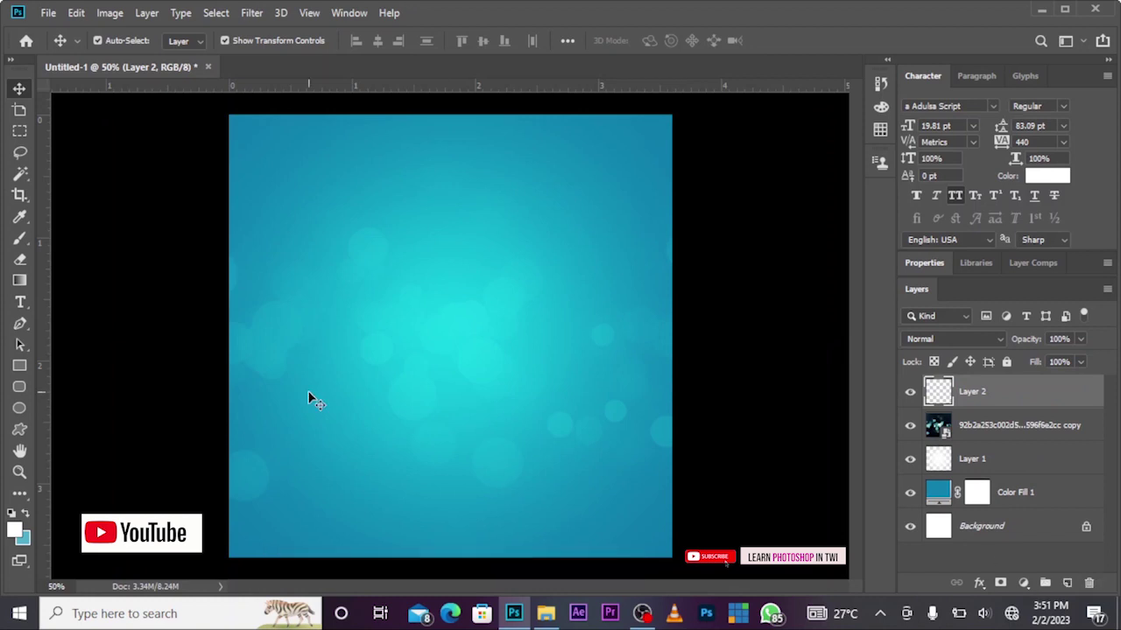
left_click(24, 244)
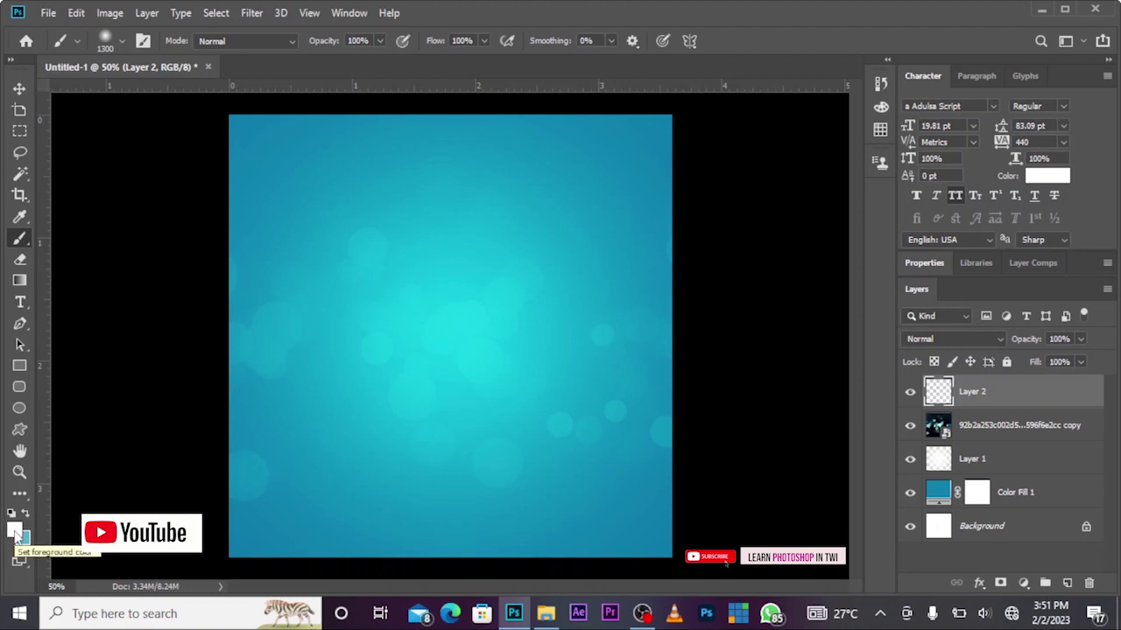
Step: Set the foreground colour to light cyan #51b2ca
left_click(14, 529)
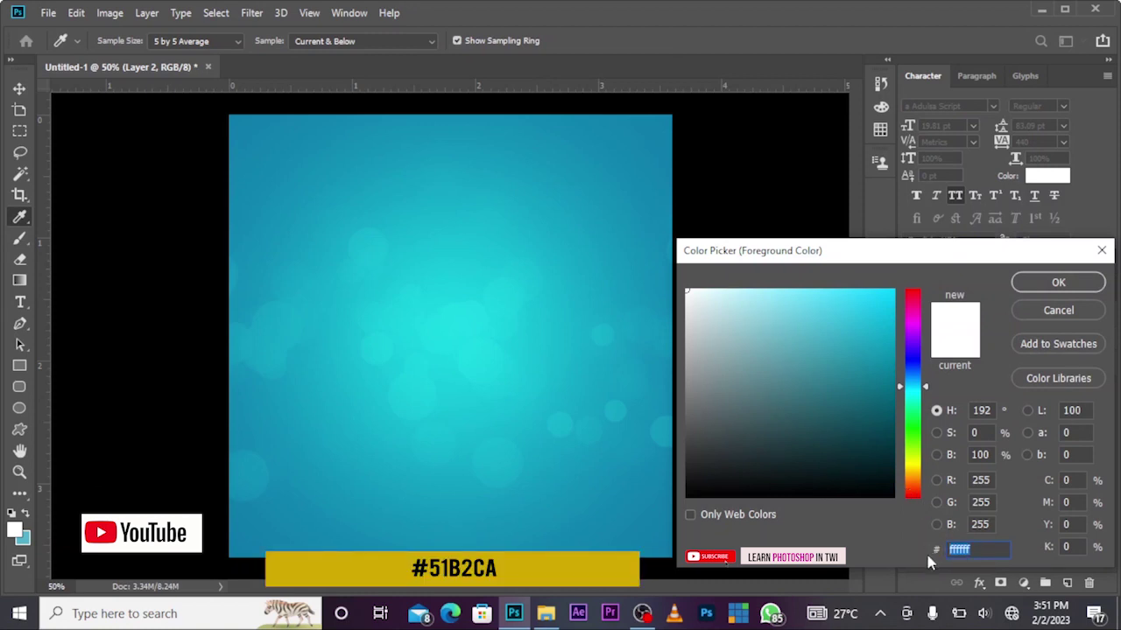
type("51")
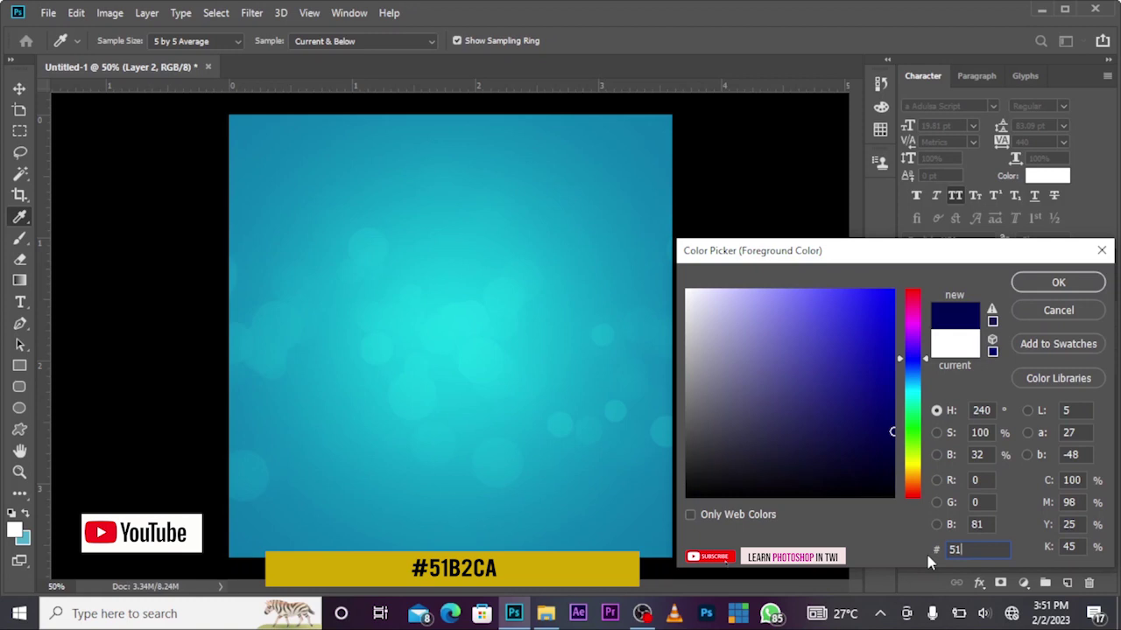
type("b2")
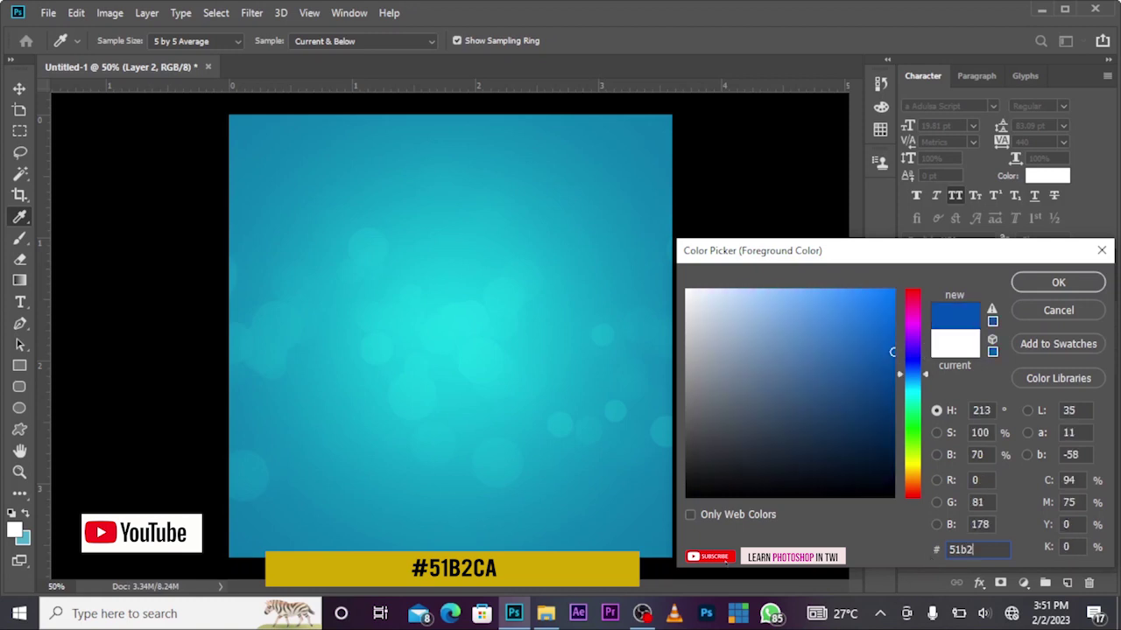
type("ca")
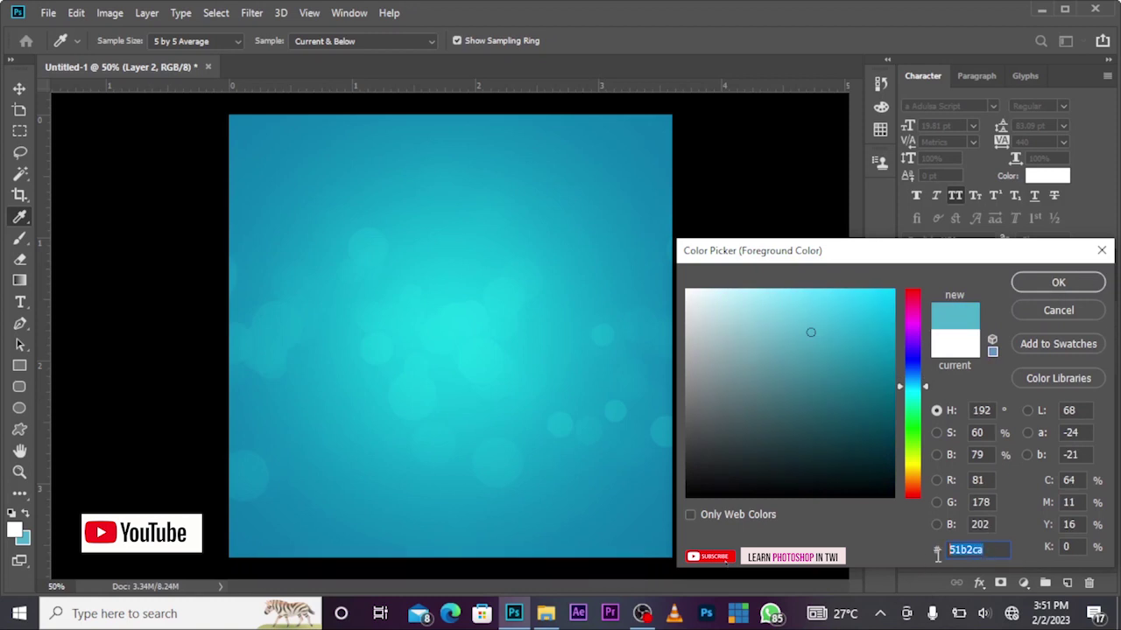
left_click(1080, 284)
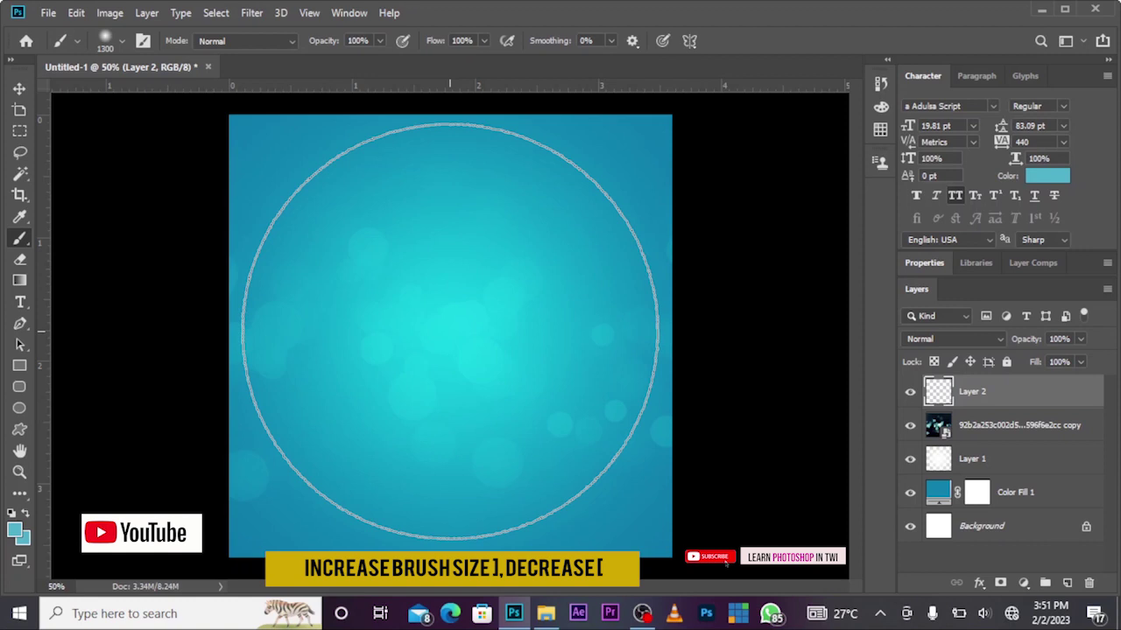
Step: Paint one large soft 1300 px light-cyan dab at the canvas centre on Layer 2
left_click(450, 331)
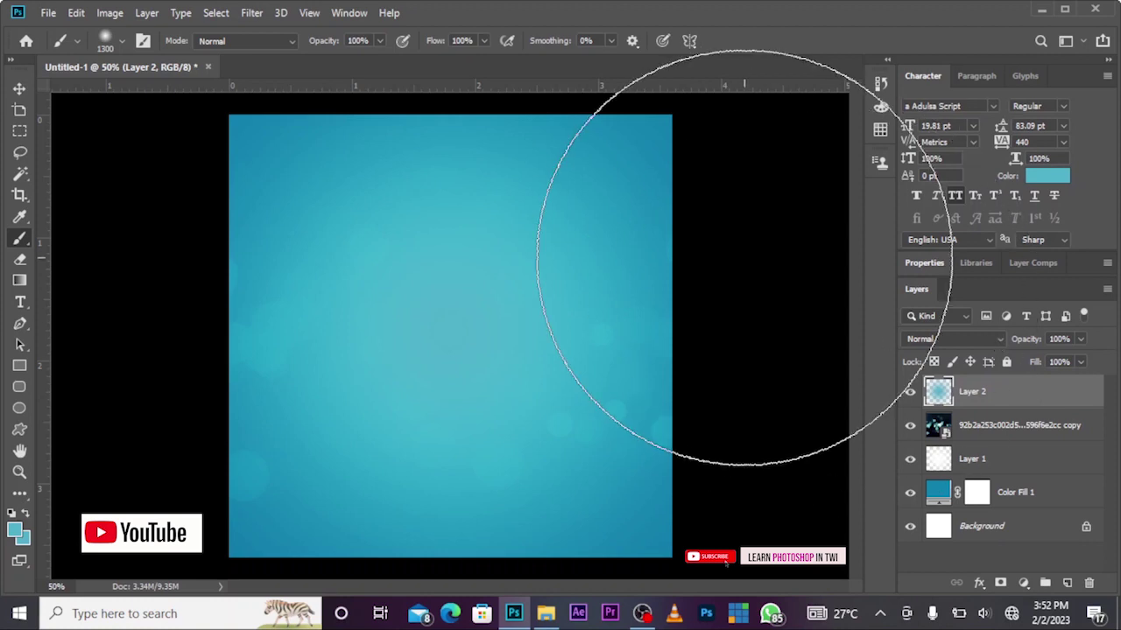
left_click(19, 89)
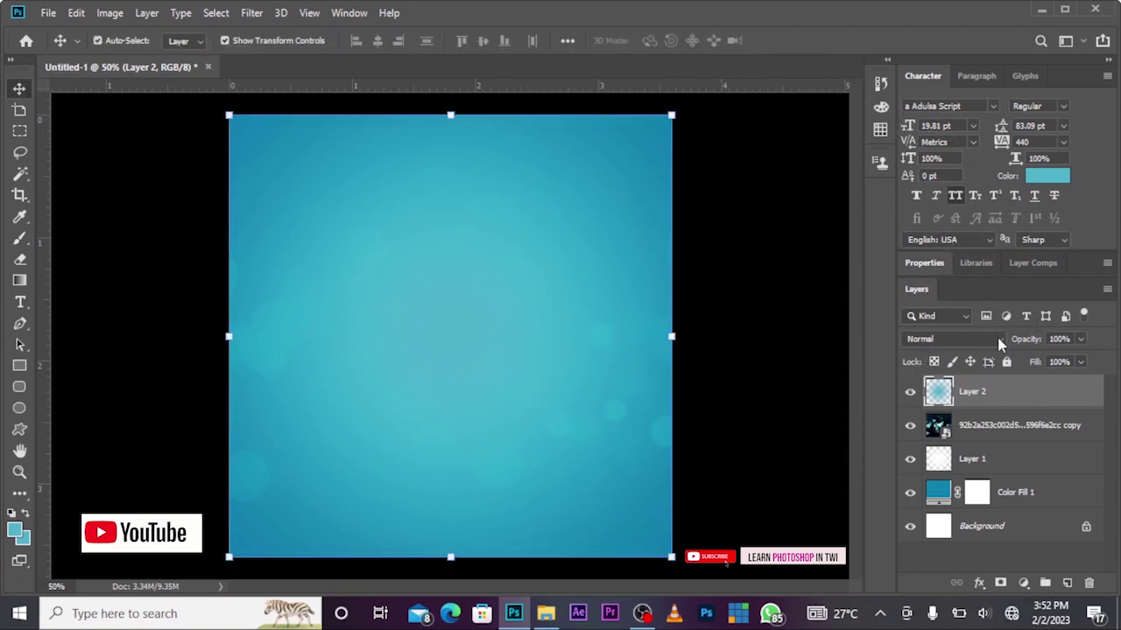
Step: Compare Layer 2 on and off, then set its blend mode to Overlay
left_click(911, 394)
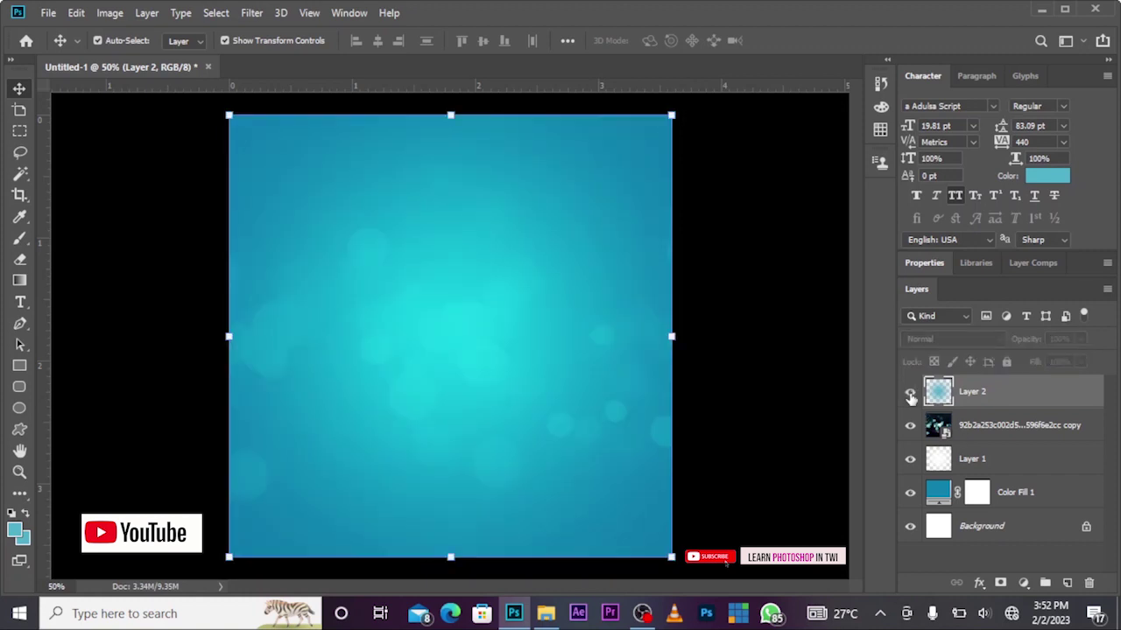
left_click(910, 394)
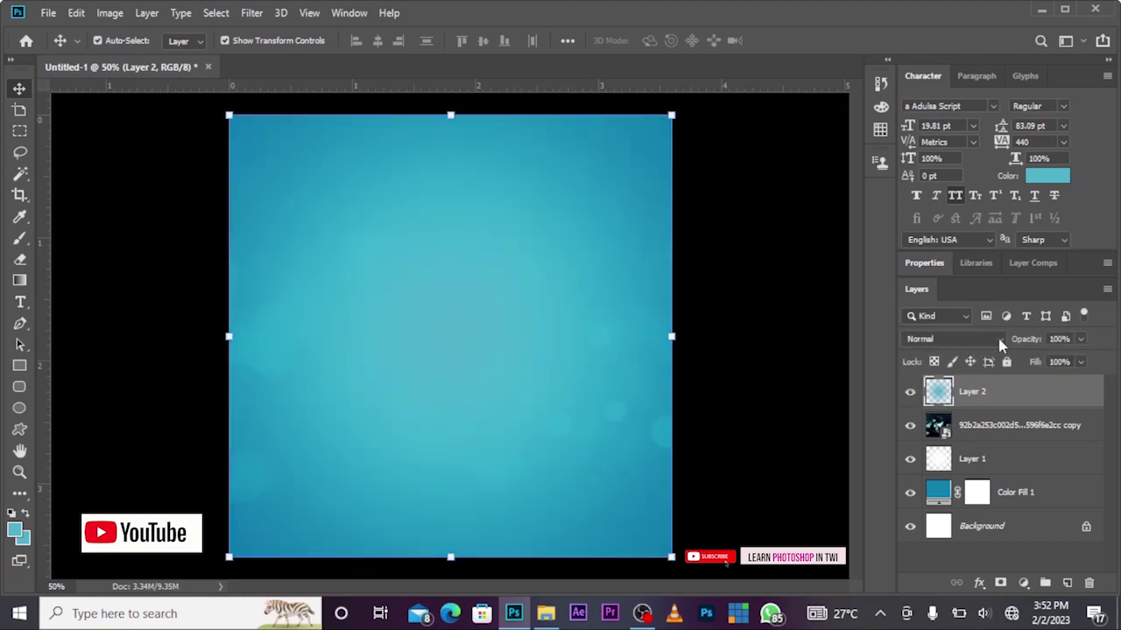
left_click(1001, 343)
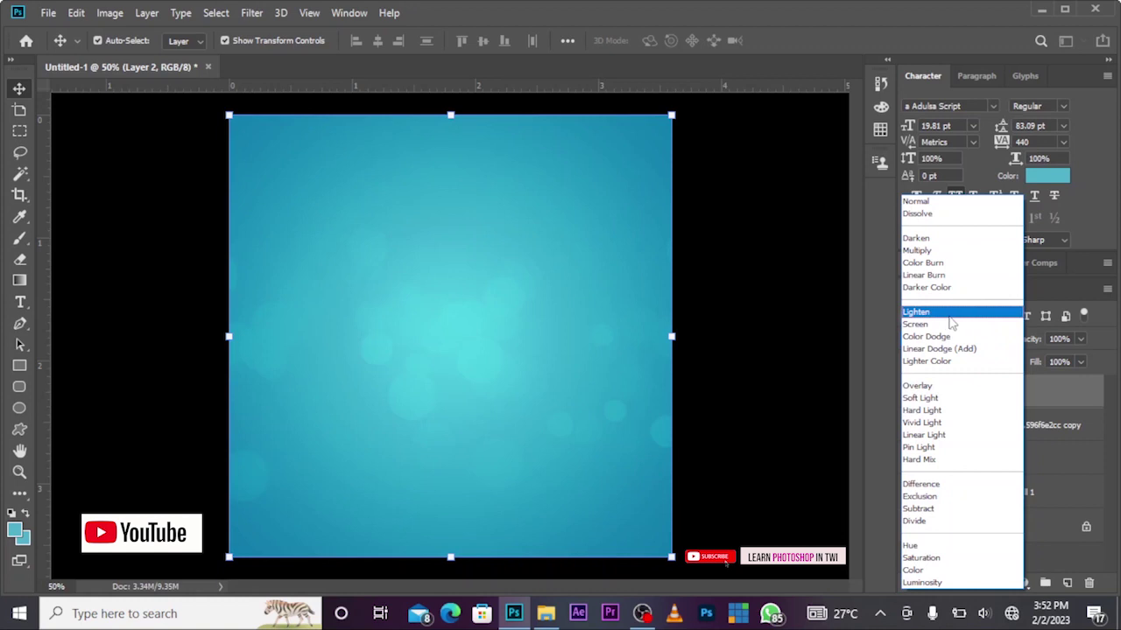
left_click(935, 390)
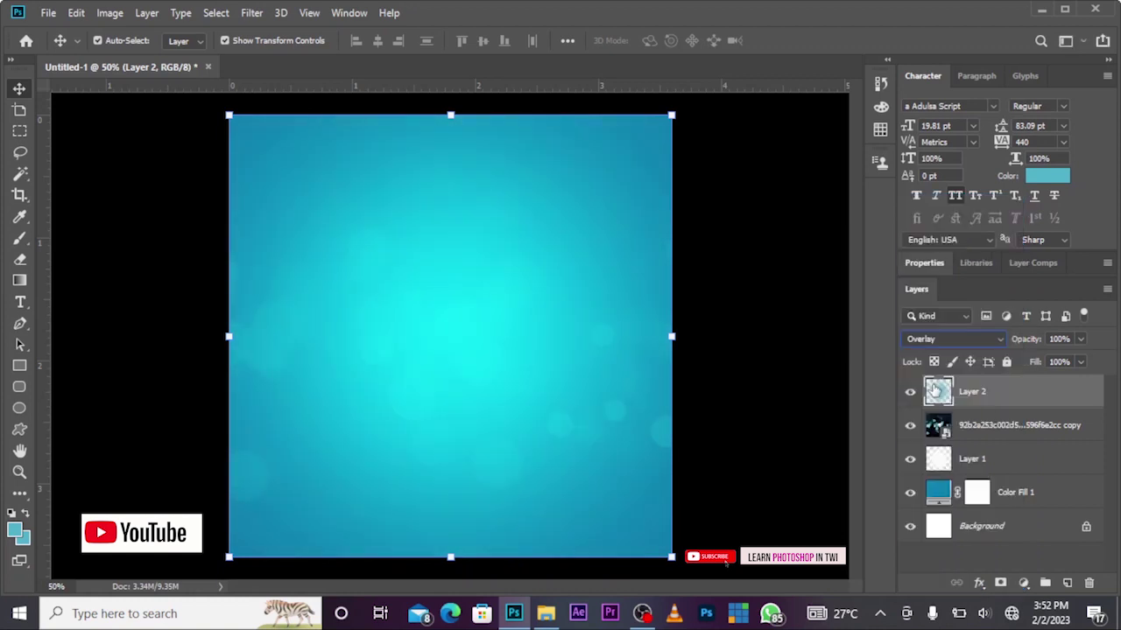
Step: Stretch Layer 2 horizontally past both canvas edges and check the brighter cyan result
left_click_drag(684, 337, 726, 334)
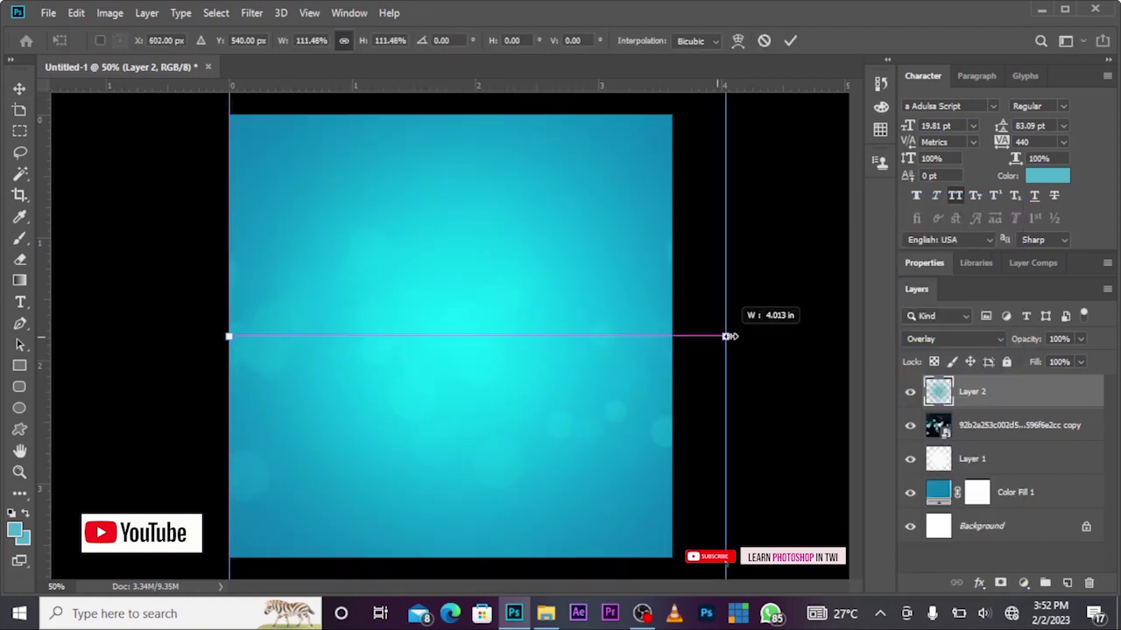
left_click_drag(231, 345, 186, 337)
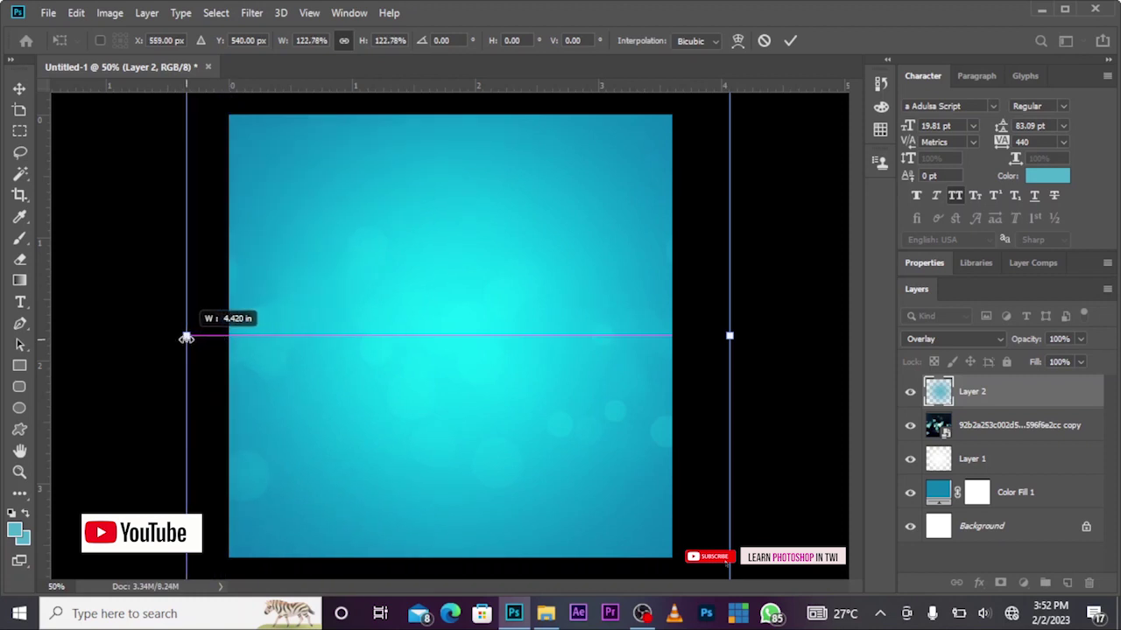
key("Return")
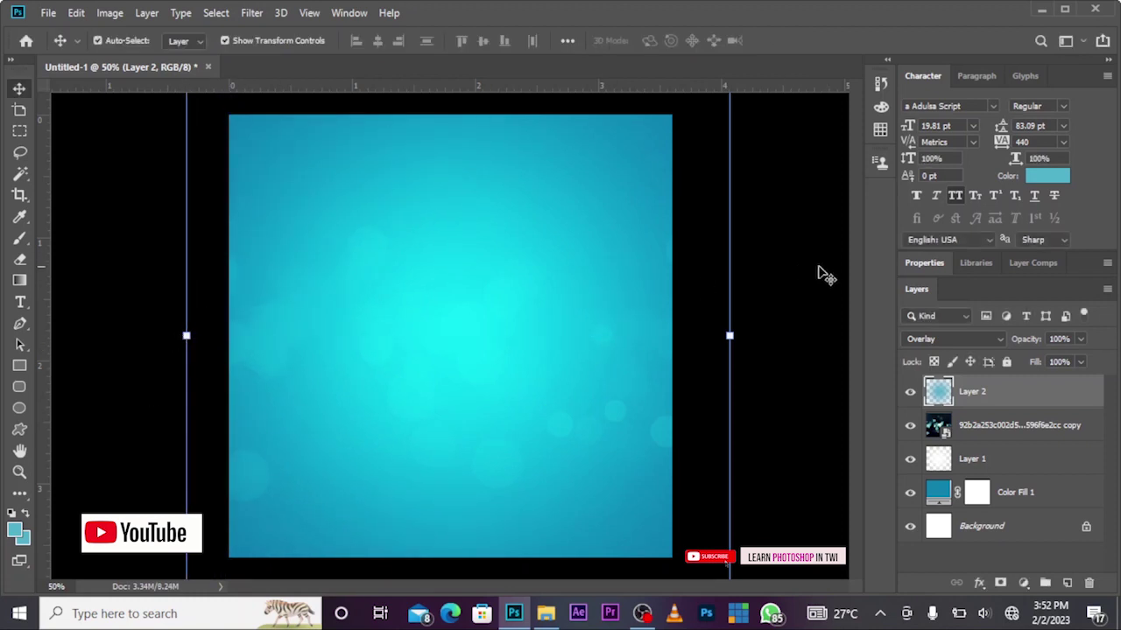
left_click(910, 394)
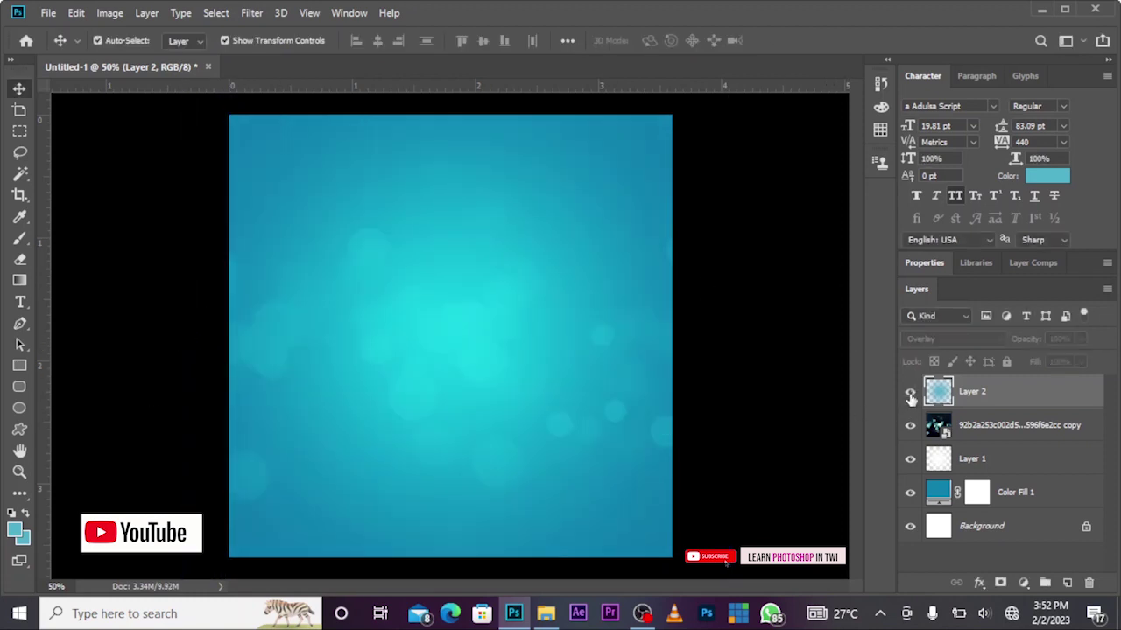
left_click(911, 396)
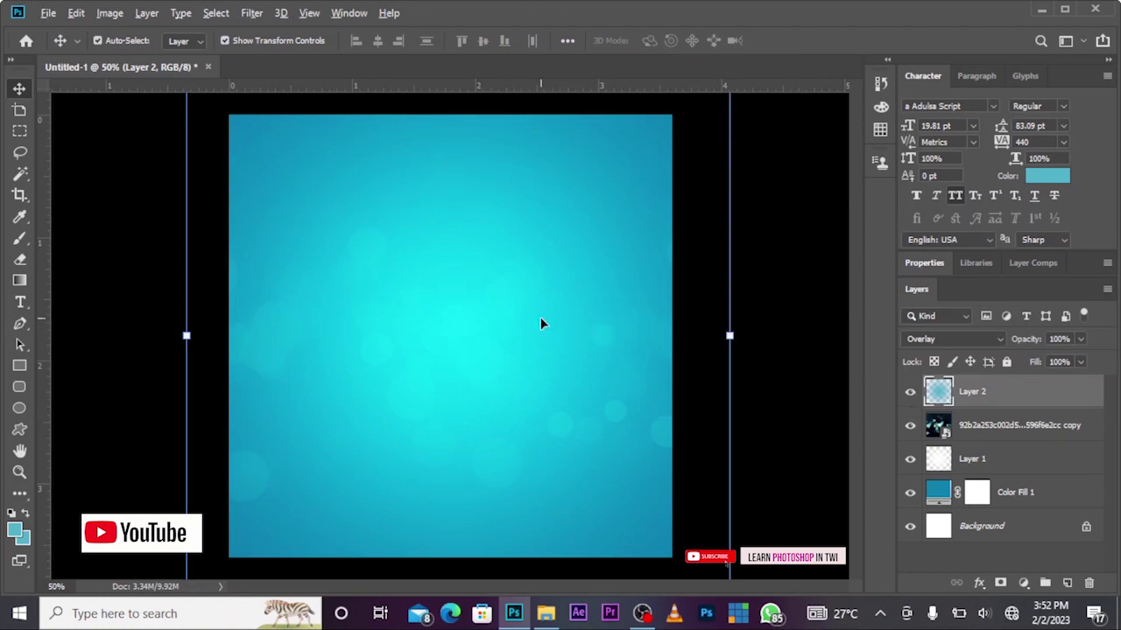
scroll(540, 317, "down", 1)
left_click(799, 366)
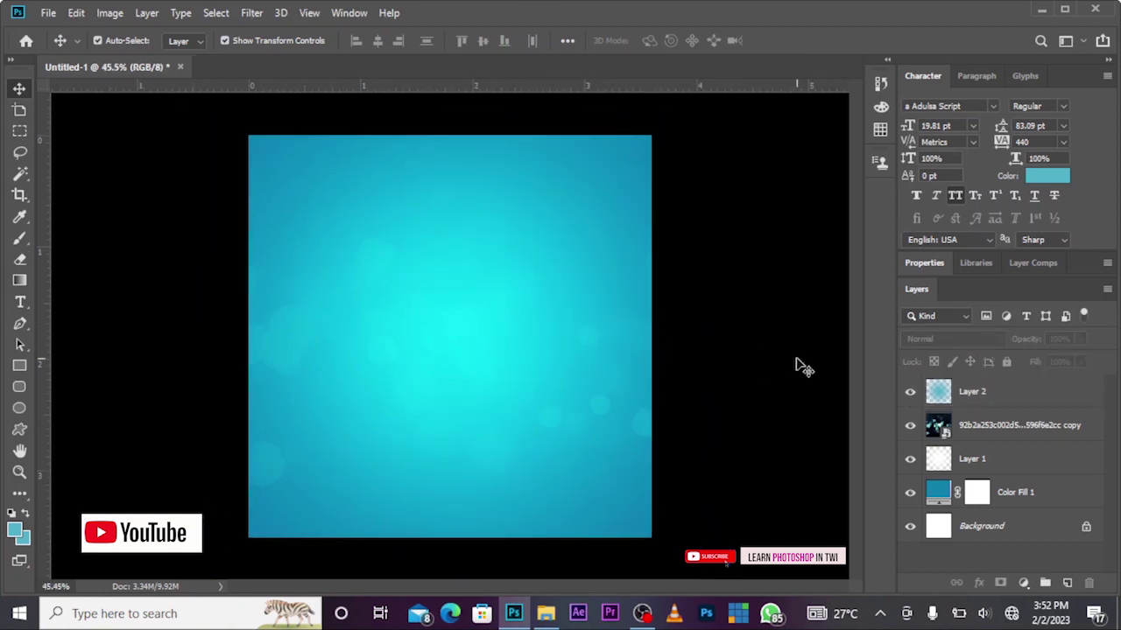
left_click(986, 394)
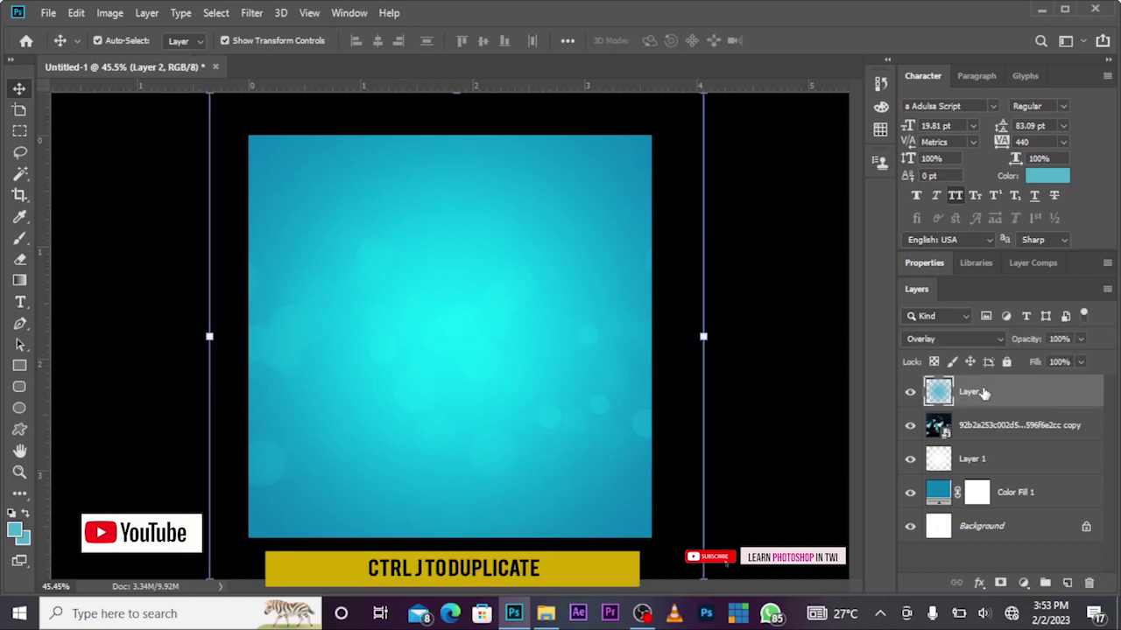
Step: Duplicate Layer 2 and add an Exposure adjustment layer with gamma correction at 0.64
key("ctrl+j")
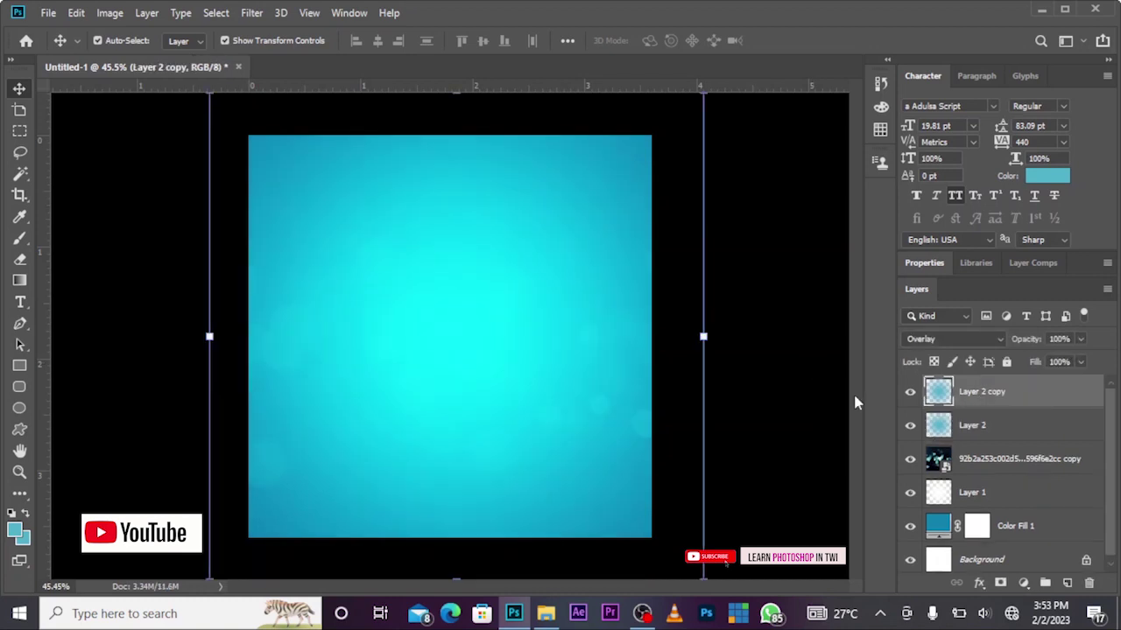
left_click(801, 410)
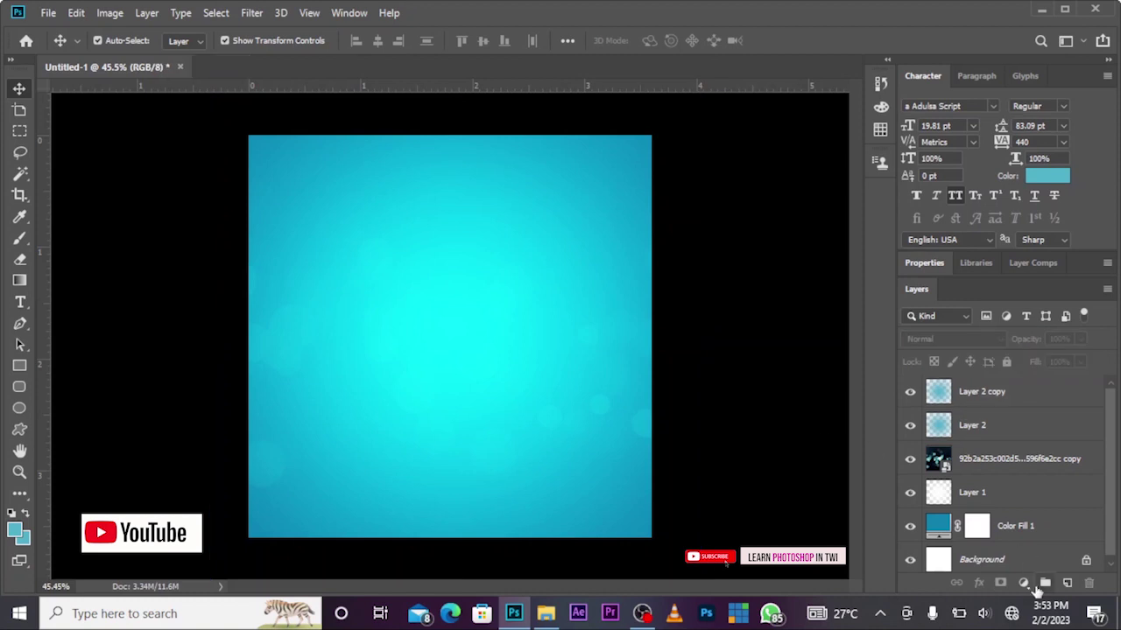
left_click(1023, 584)
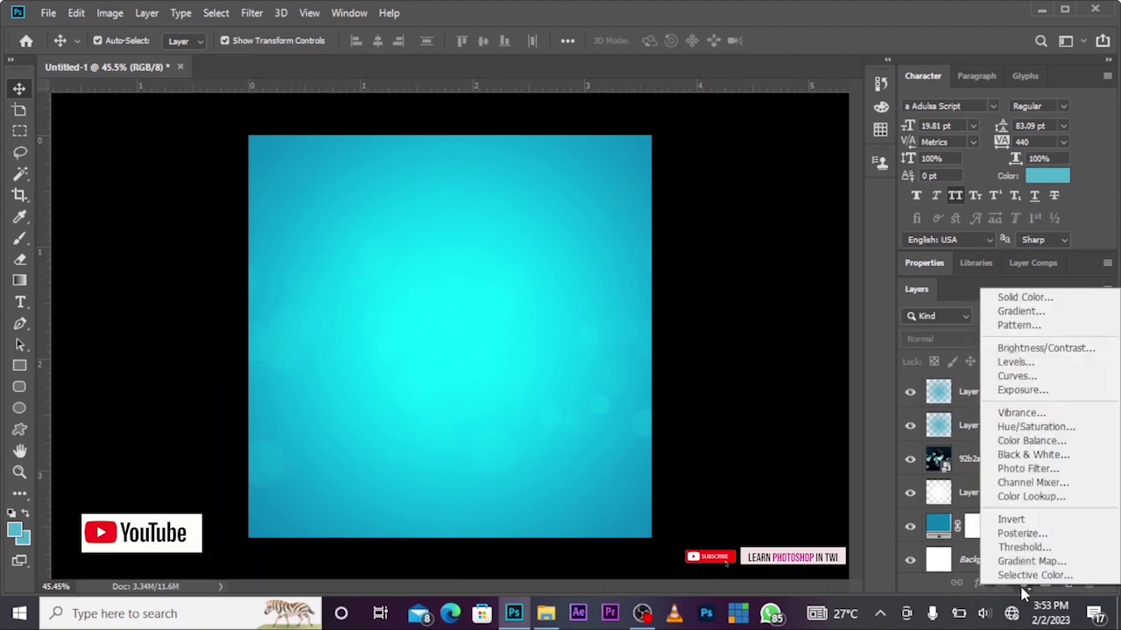
left_click(1022, 390)
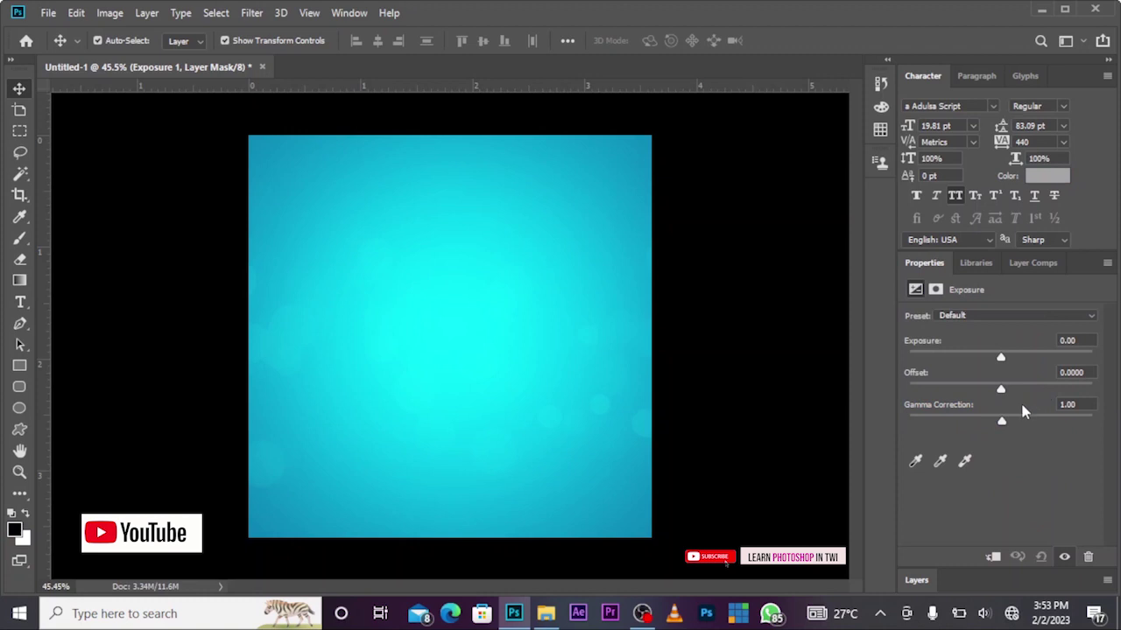
mouse_move(1001, 422)
left_mouse_down()
mouse_move(1059, 431)
mouse_move(1028, 425)
left_mouse_up()
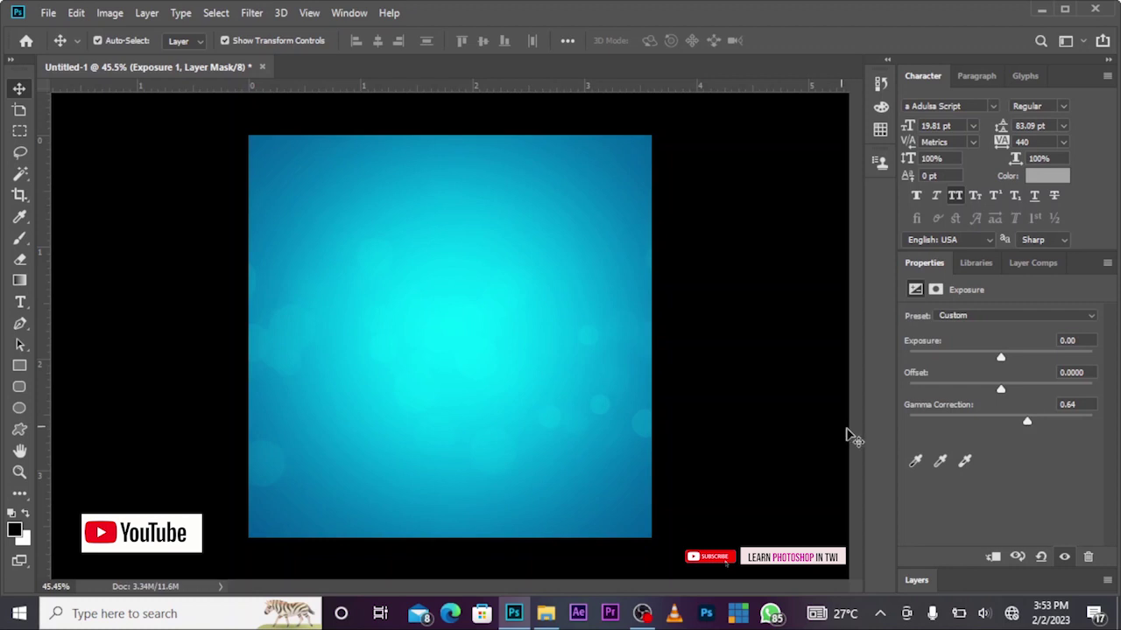
left_click(814, 396)
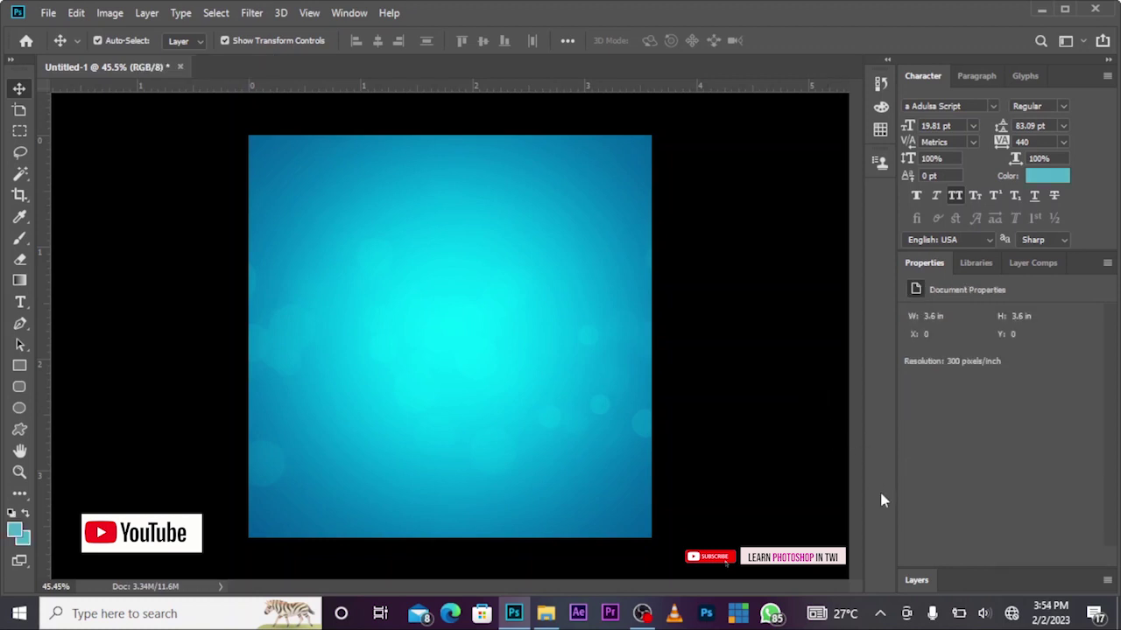
left_click(916, 581)
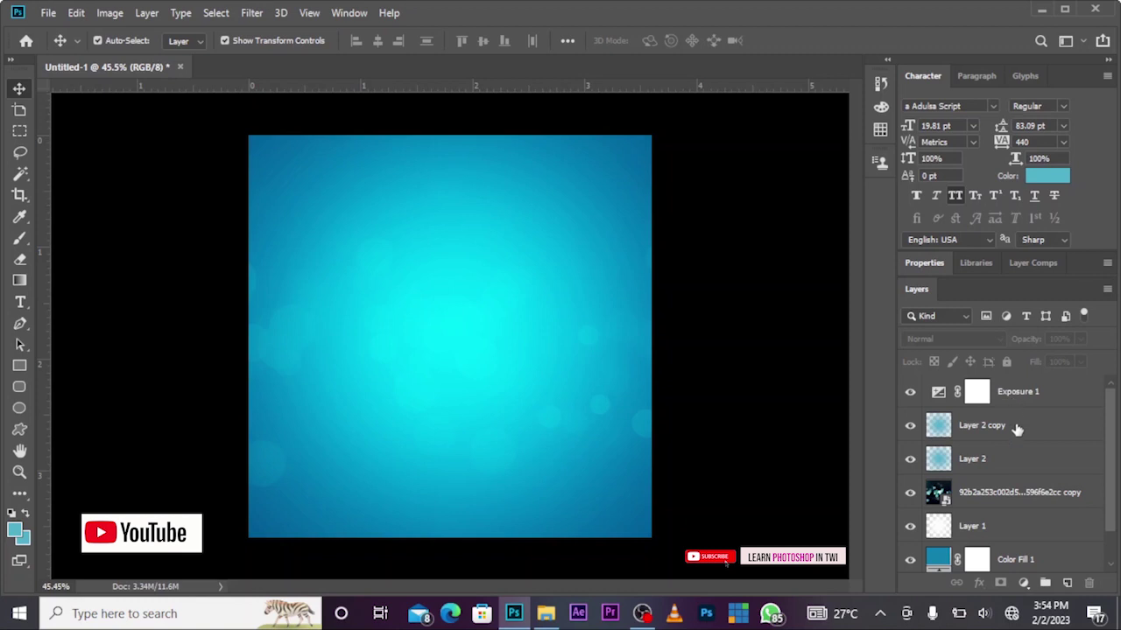
left_click(911, 395)
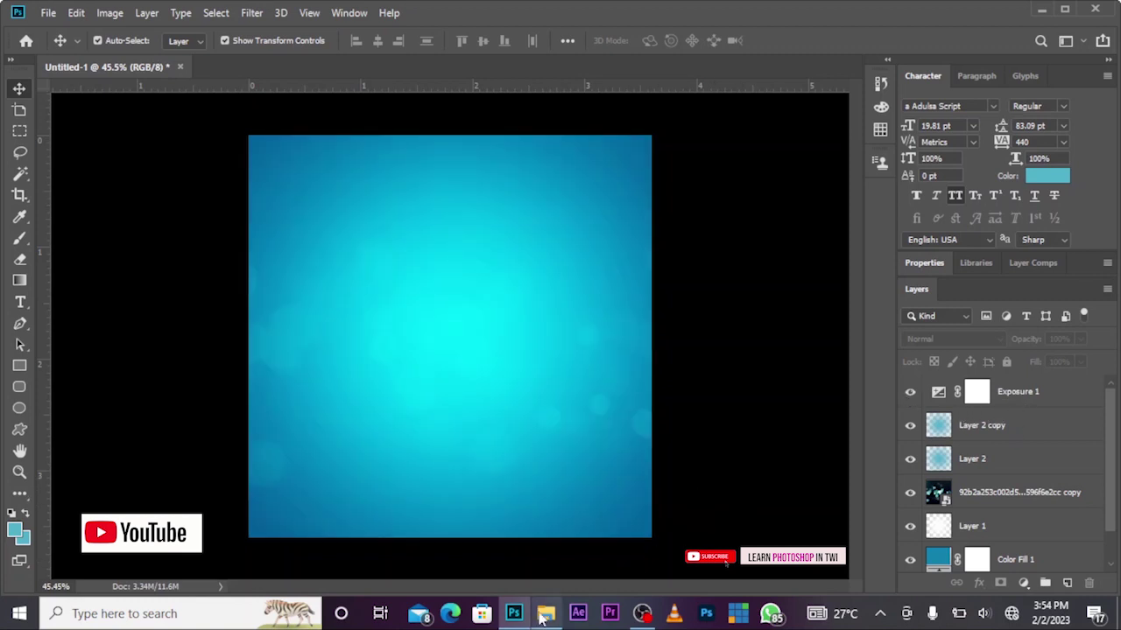
Step: Drag the milk image from the advert images folder onto the canvas and commit it
left_click(545, 613)
mouse_move(649, 212)
left_mouse_down()
mouse_move(679, 187)
mouse_move(464, 414)
left_mouse_up()
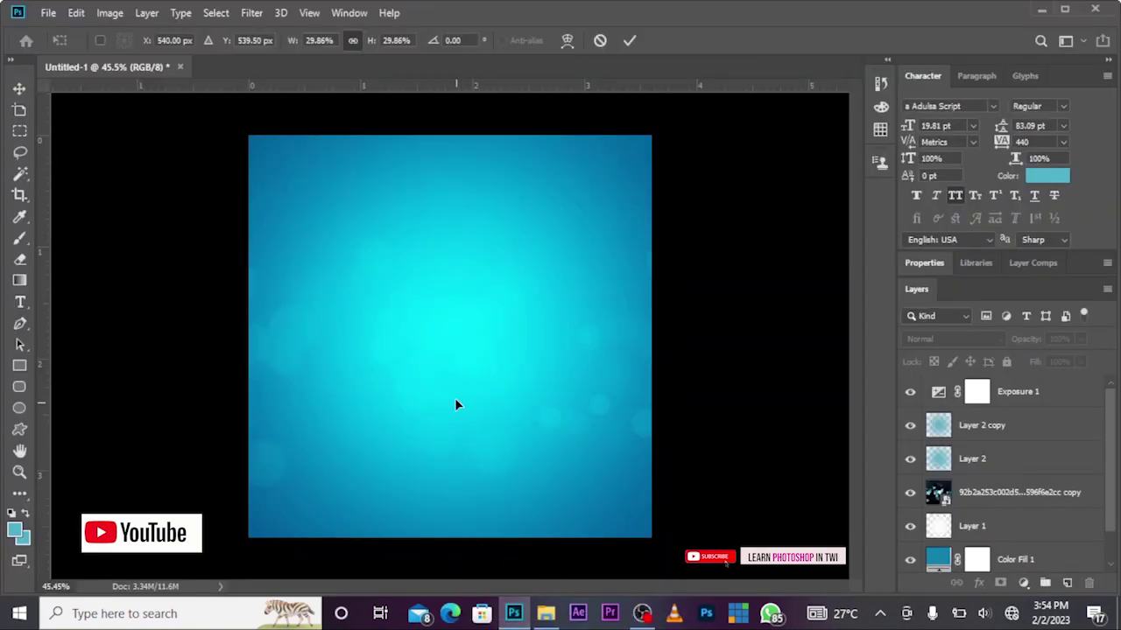
left_click_drag(464, 416, 453, 396)
left_click(630, 40)
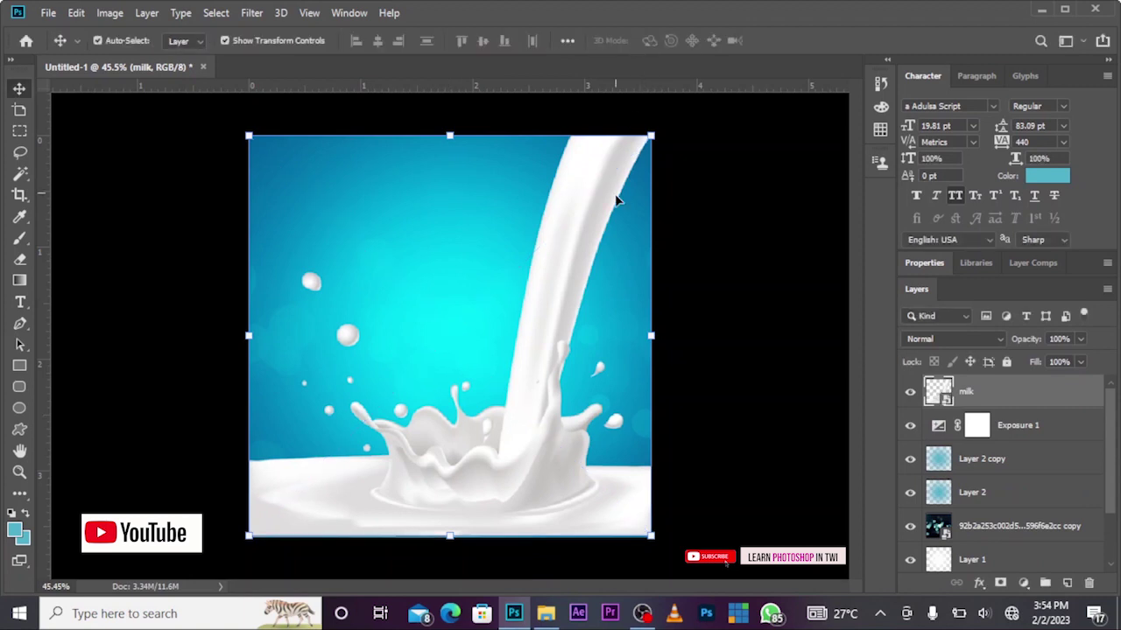
left_click_drag(576, 245, 565, 246)
left_click(727, 302)
Step: Scale the milk layer up slightly and centre it on the canvas
left_click(541, 445)
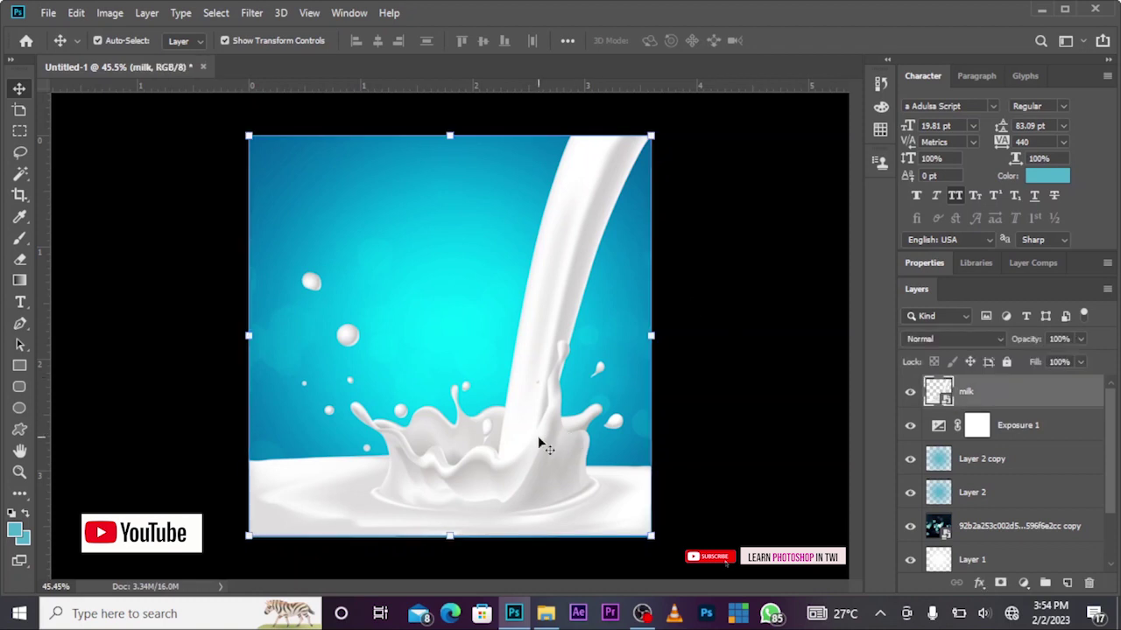
left_click(652, 536)
left_click_drag(653, 538, 659, 543)
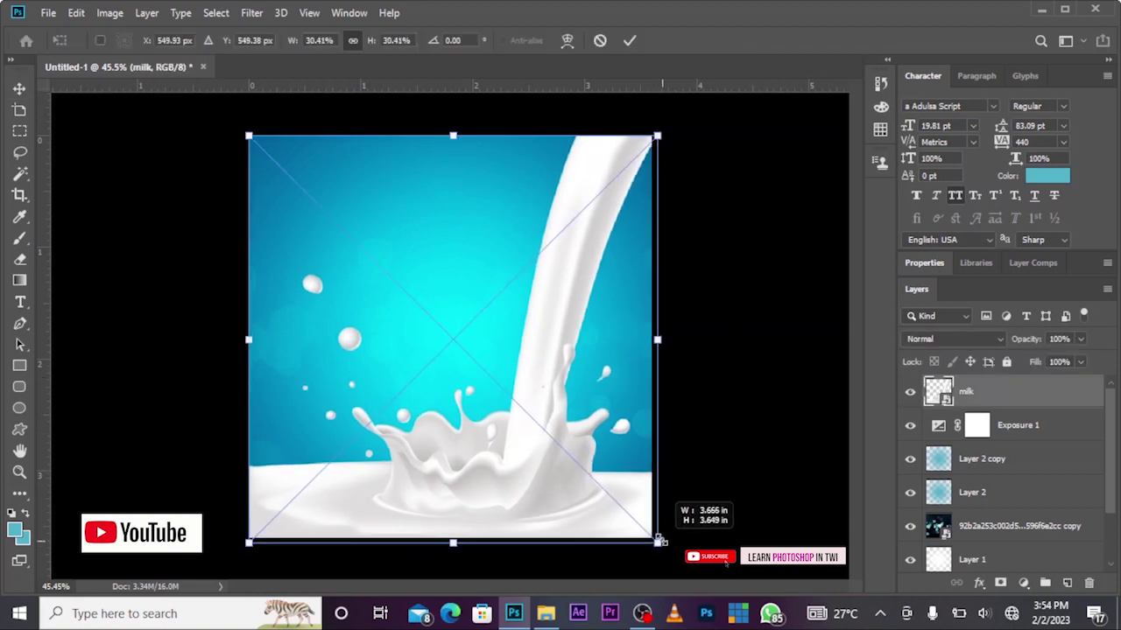
mouse_move(557, 388)
left_mouse_down()
mouse_move(570, 394)
mouse_move(557, 391)
left_mouse_up()
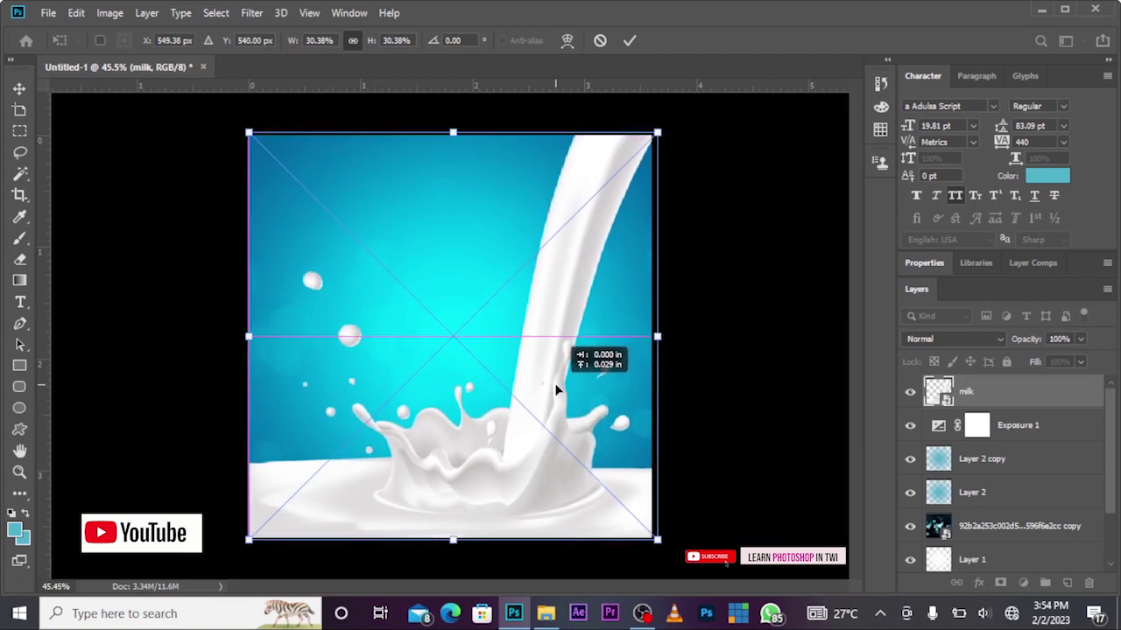
left_click_drag(556, 391, 553, 388)
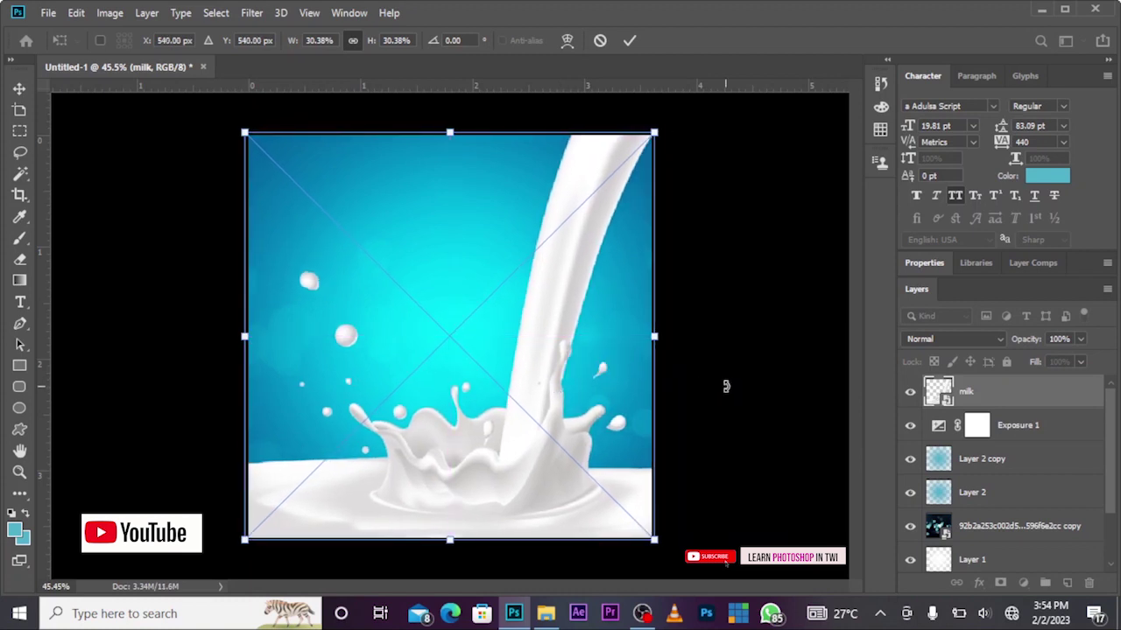
left_click(625, 42)
left_click(765, 198)
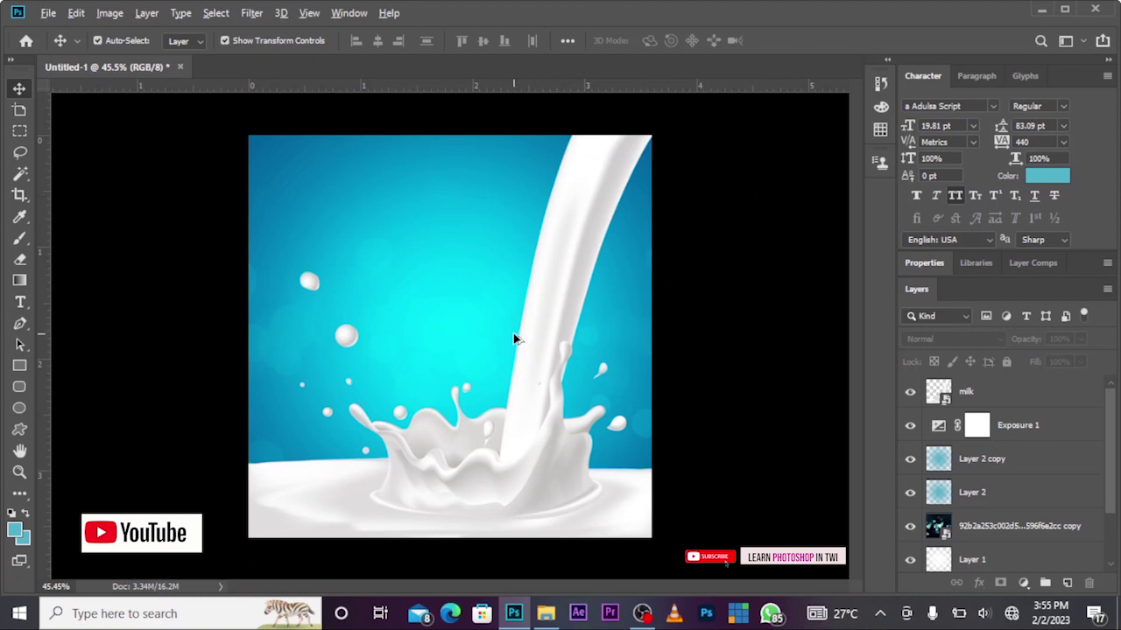
scroll(515, 339, "down", 1)
scroll(515, 339, "down", 1)
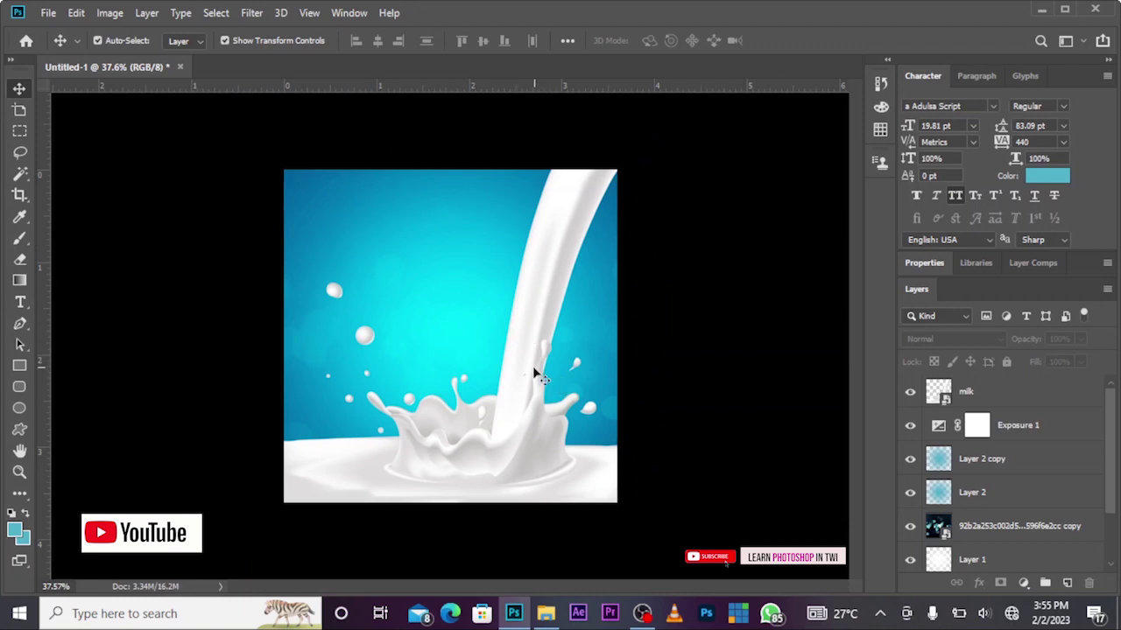
Step: Enlarge the milk splash to 32.15% and nudge it right, down and up into place
left_click(532, 370)
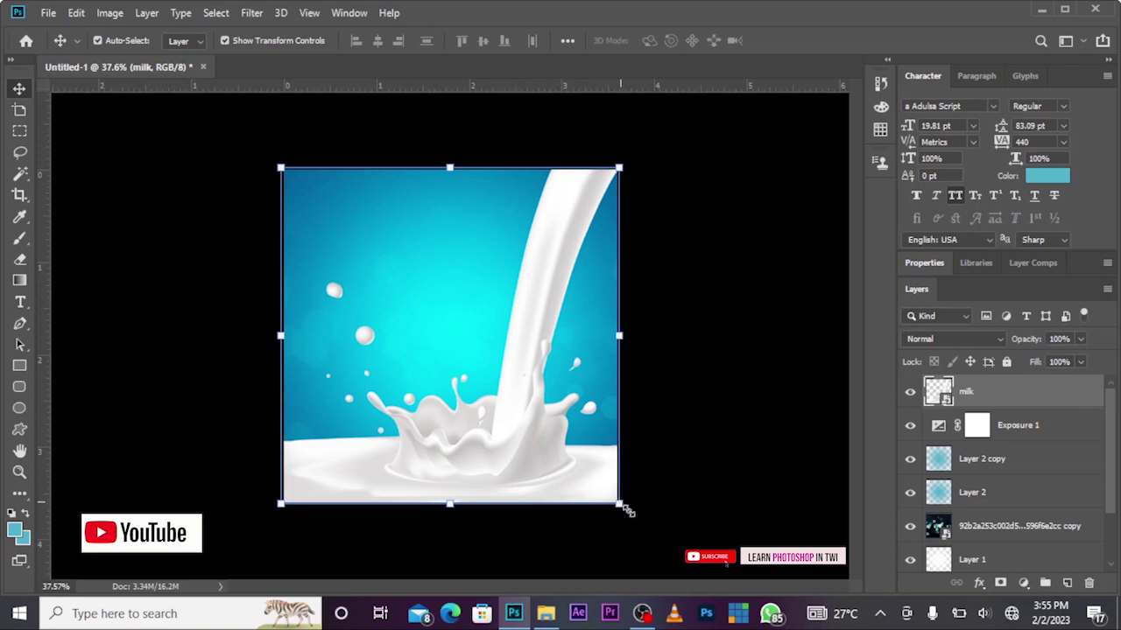
left_click_drag(619, 505, 583, 419)
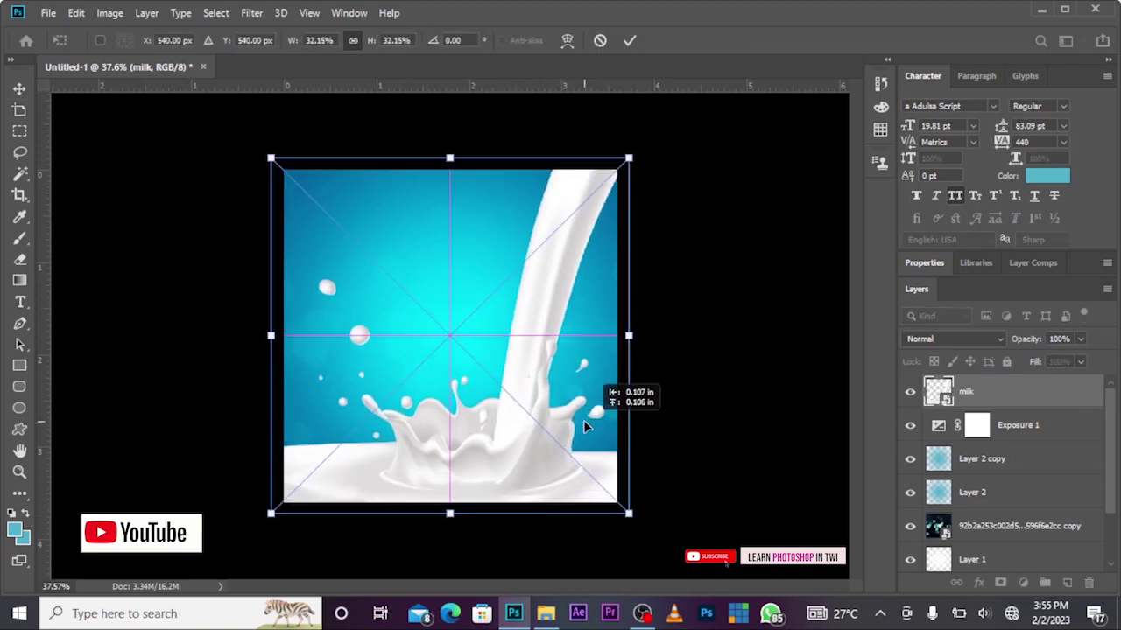
left_click(630, 42)
key("Right")
key("Right")
key("Right")
key("Right")
key("Right")
key("Right")
key("Right")
key("Right")
key("Right")
key("Right")
key("Right")
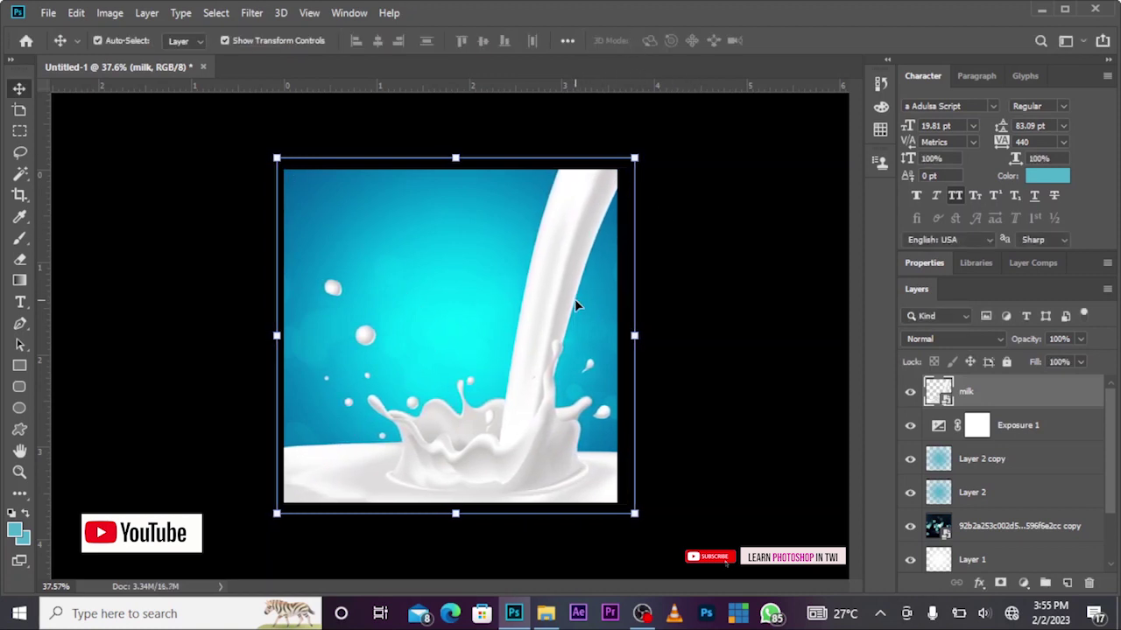
key("Down")
key("Down")
key("Down")
key("Down")
key("Down")
key("Down")
key("Down")
key("Right")
key("Right")
key("Right")
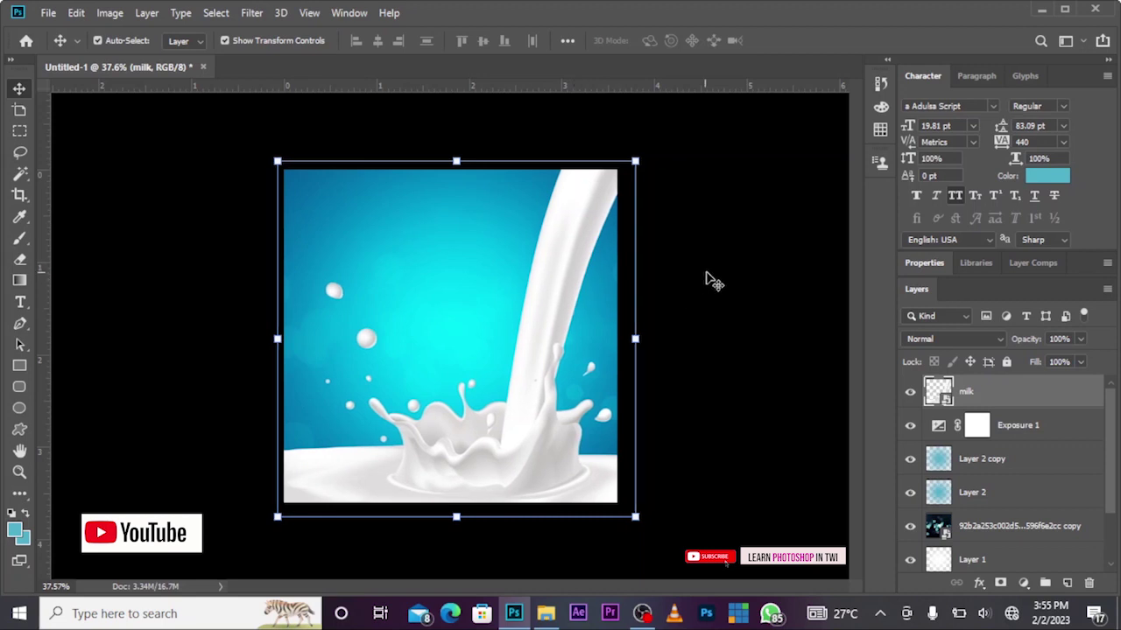
left_click(727, 282)
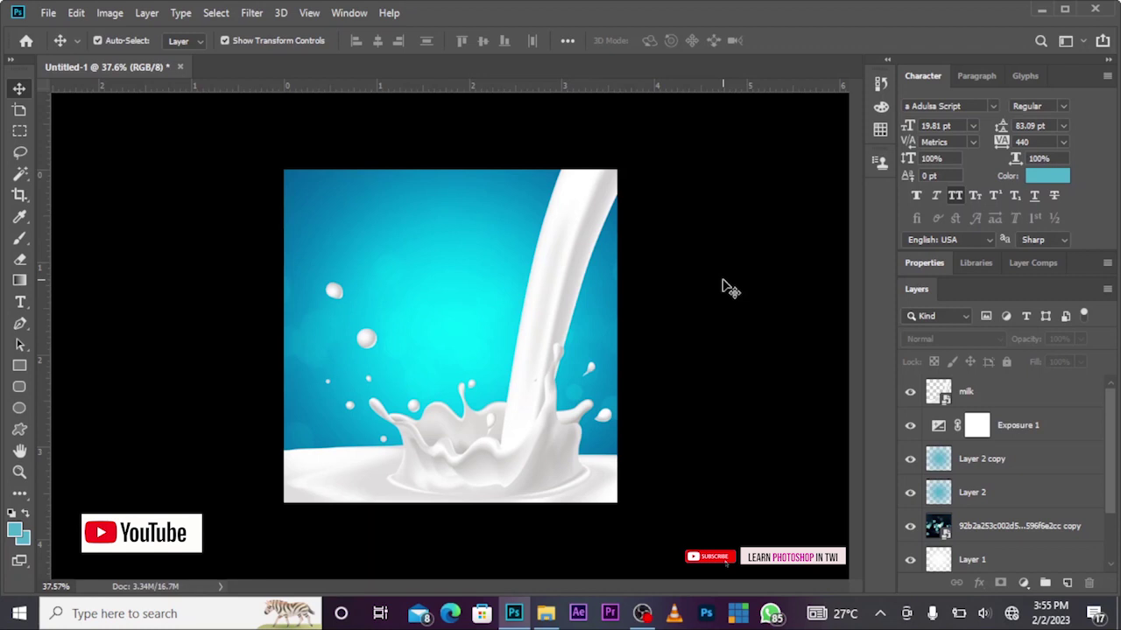
left_click(550, 291)
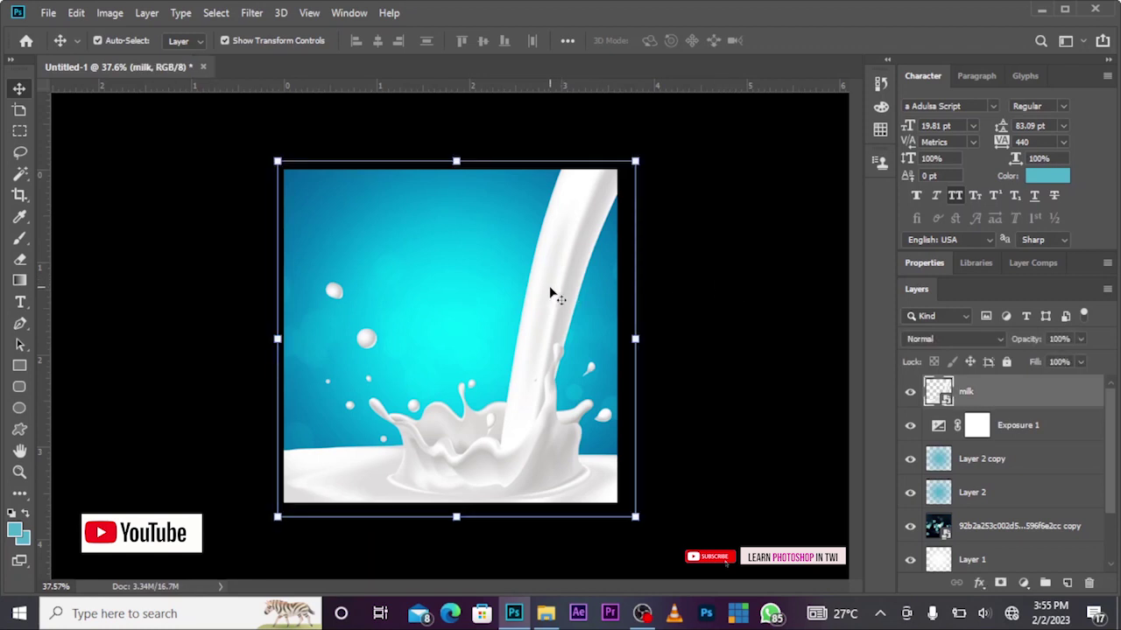
key("Up")
key("Up")
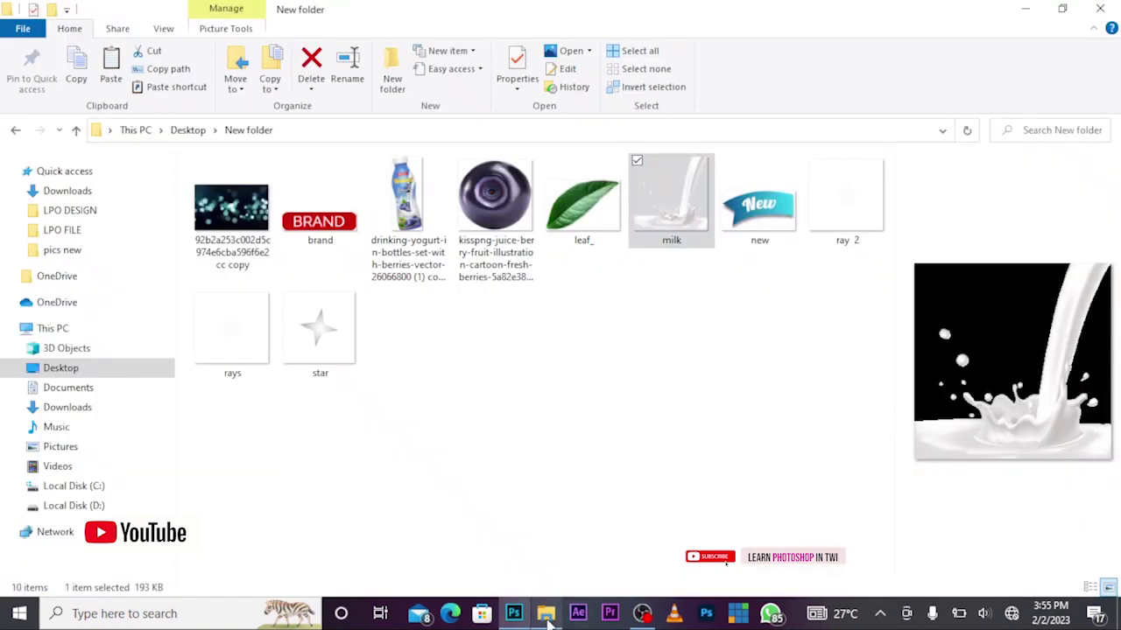
Step: Drag the blueberry yogurt bottle image from the advert images folder onto the canvas
left_click(545, 613)
left_click_drag(411, 173, 425, 411)
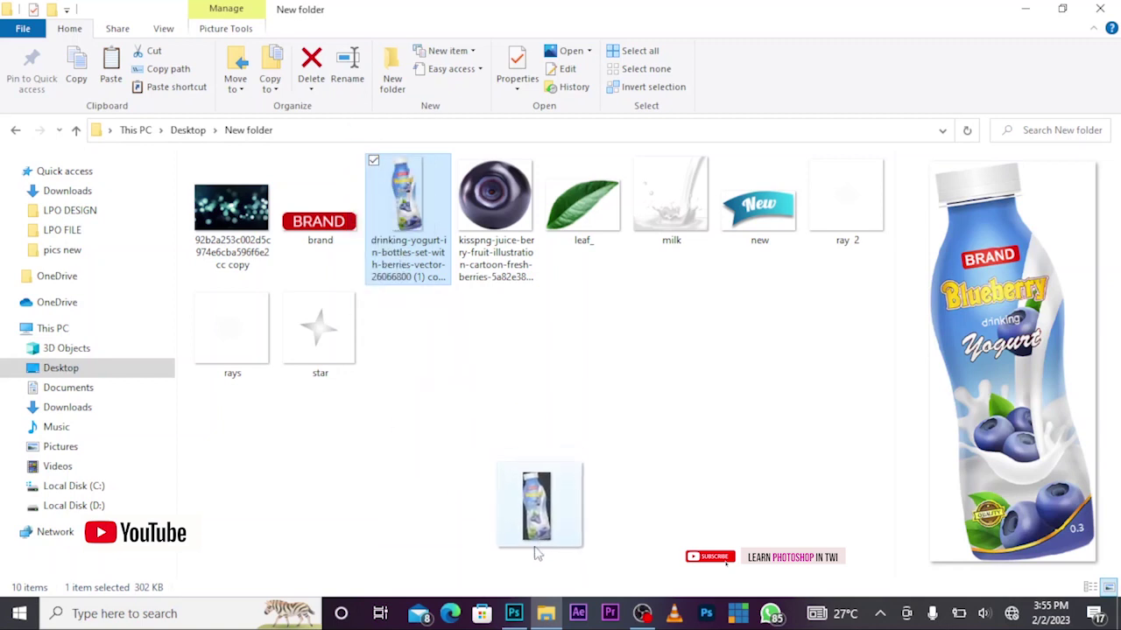
mouse_move(424, 412)
left_mouse_down()
mouse_move(512, 494)
mouse_move(491, 376)
left_mouse_up()
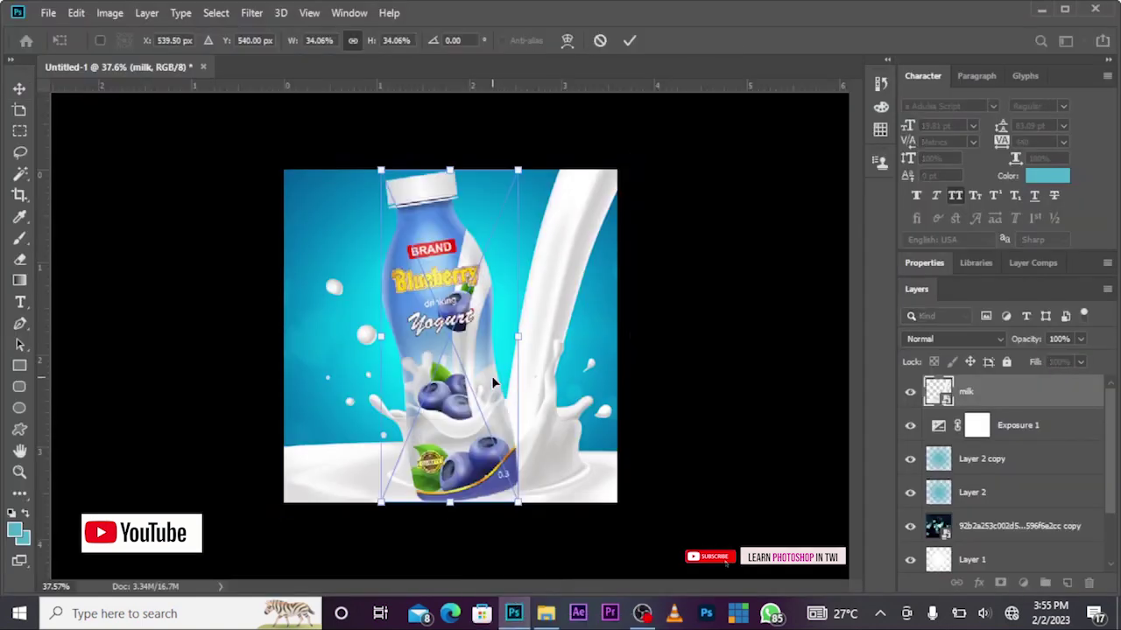
Step: Commit the placed bottle, shrink it, and move it slightly right and down
left_click(629, 40)
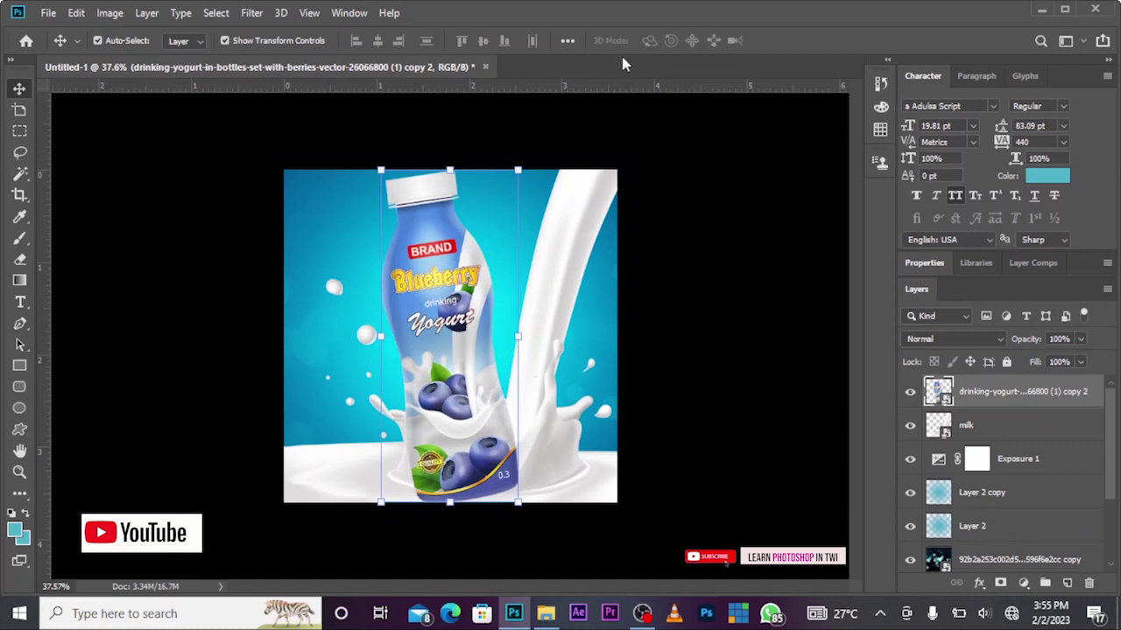
left_click_drag(449, 506, 449, 435)
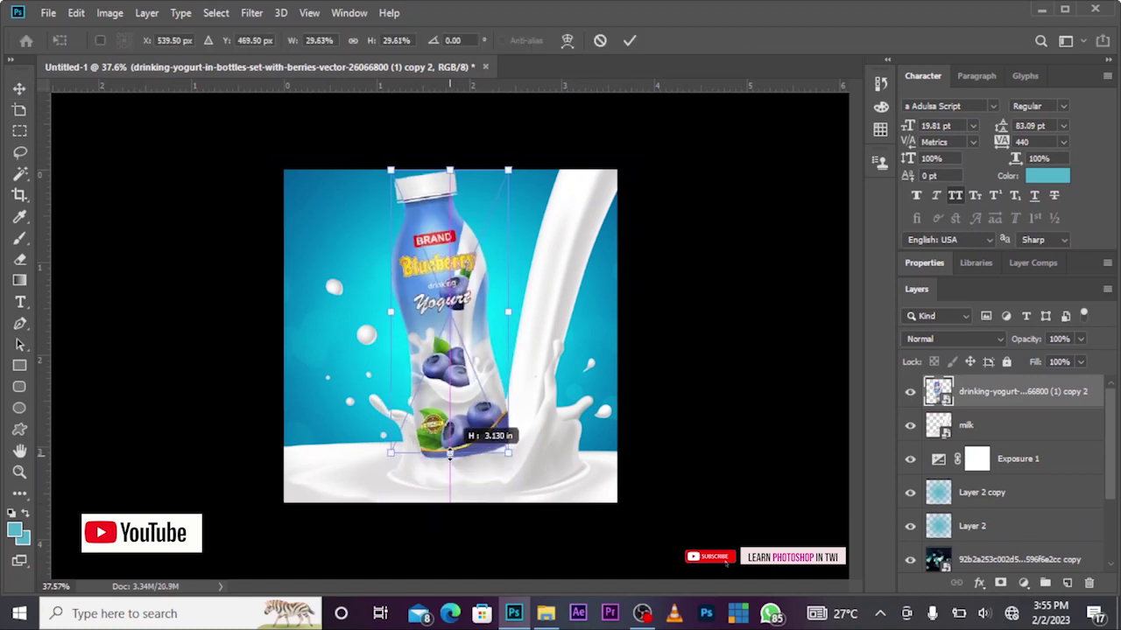
key("Return")
left_click_drag(443, 237, 470, 288)
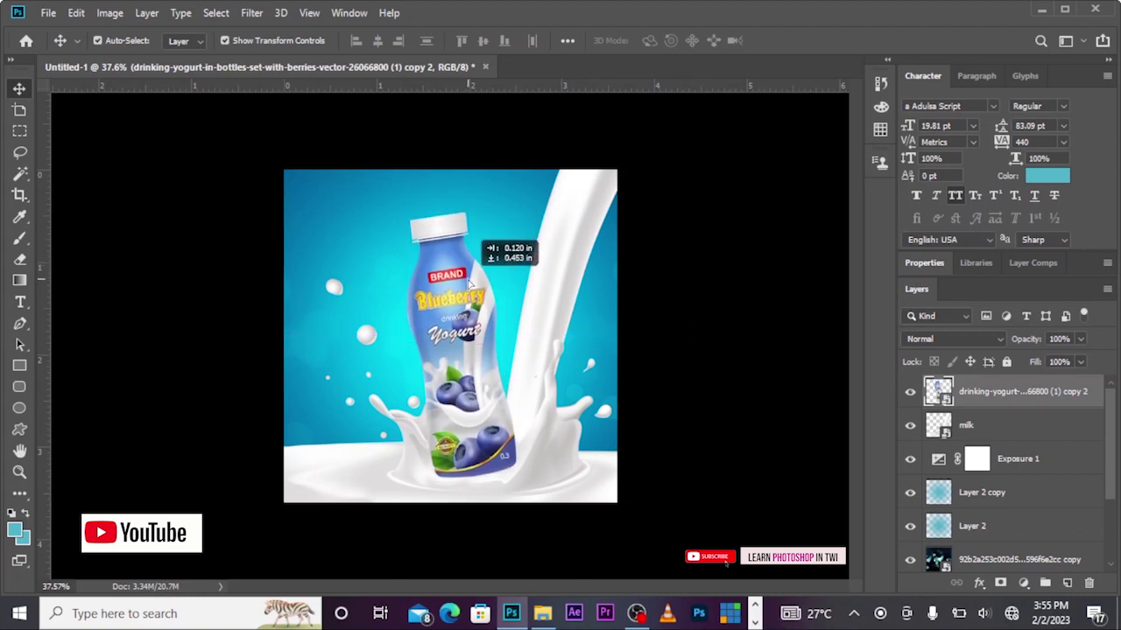
left_click(658, 293)
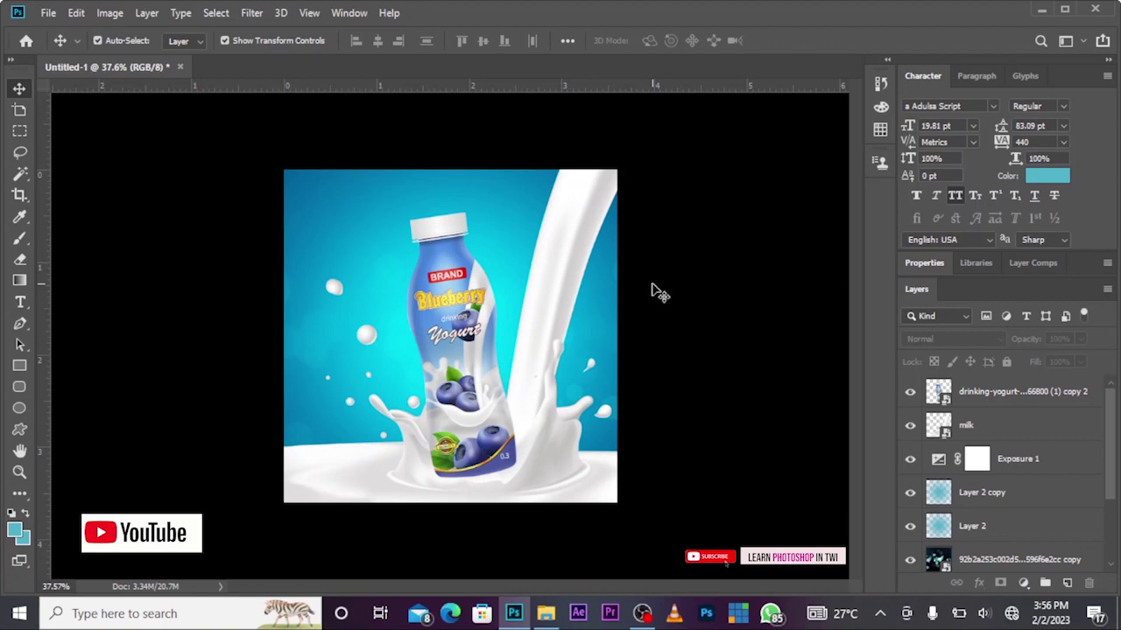
Step: Shrink the yogurt bottle further to about 26% so it sits in the splash
left_click(488, 462)
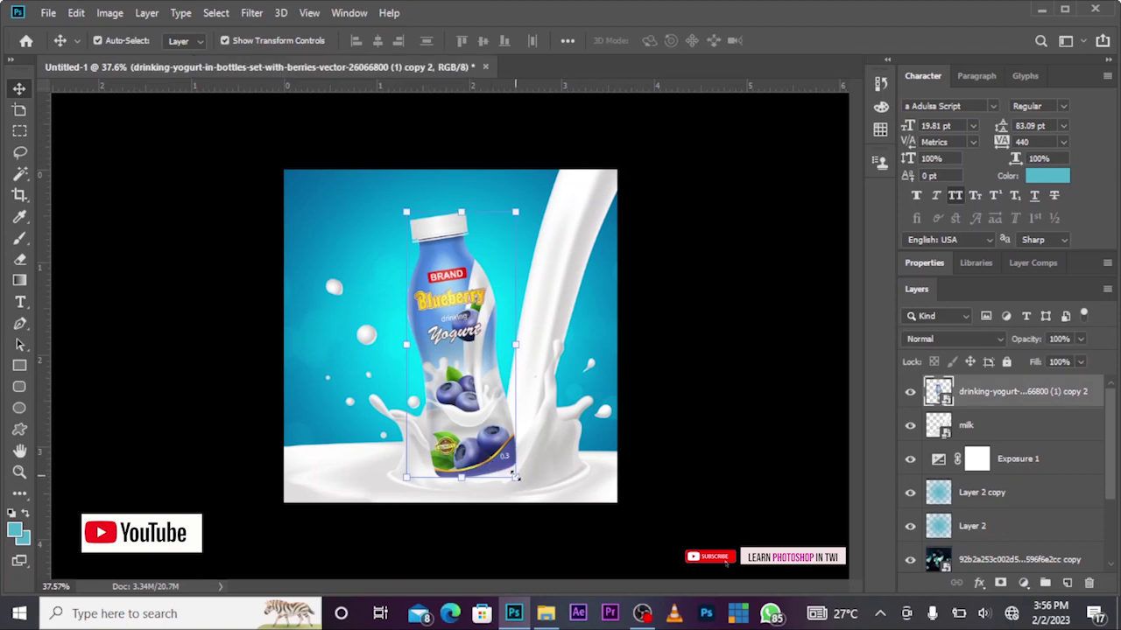
left_click_drag(514, 476, 513, 469)
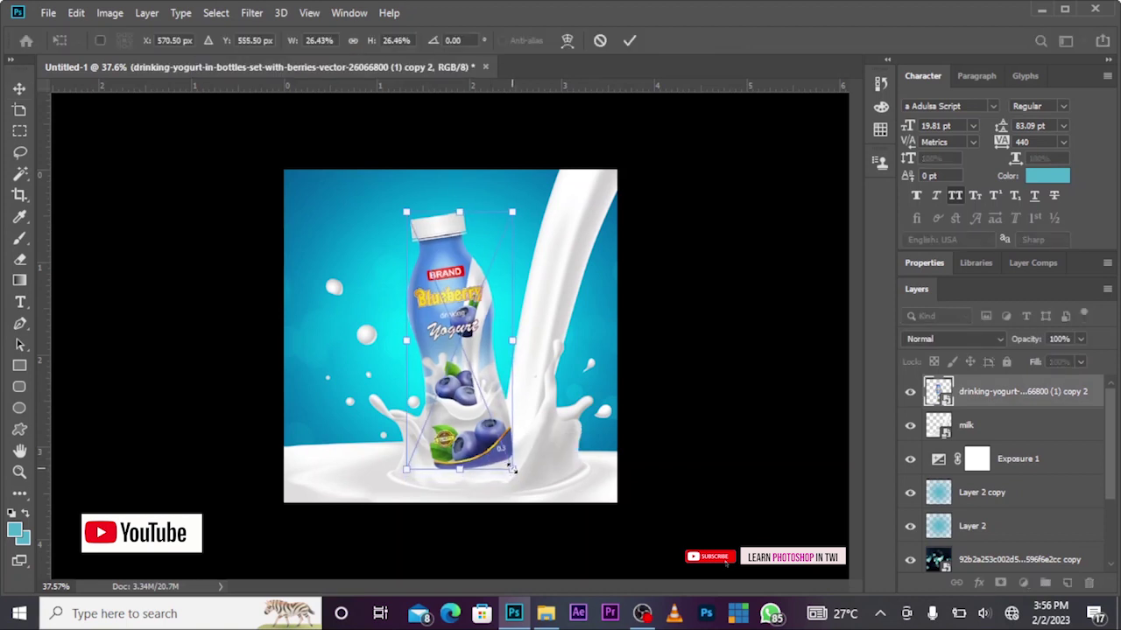
key("Return")
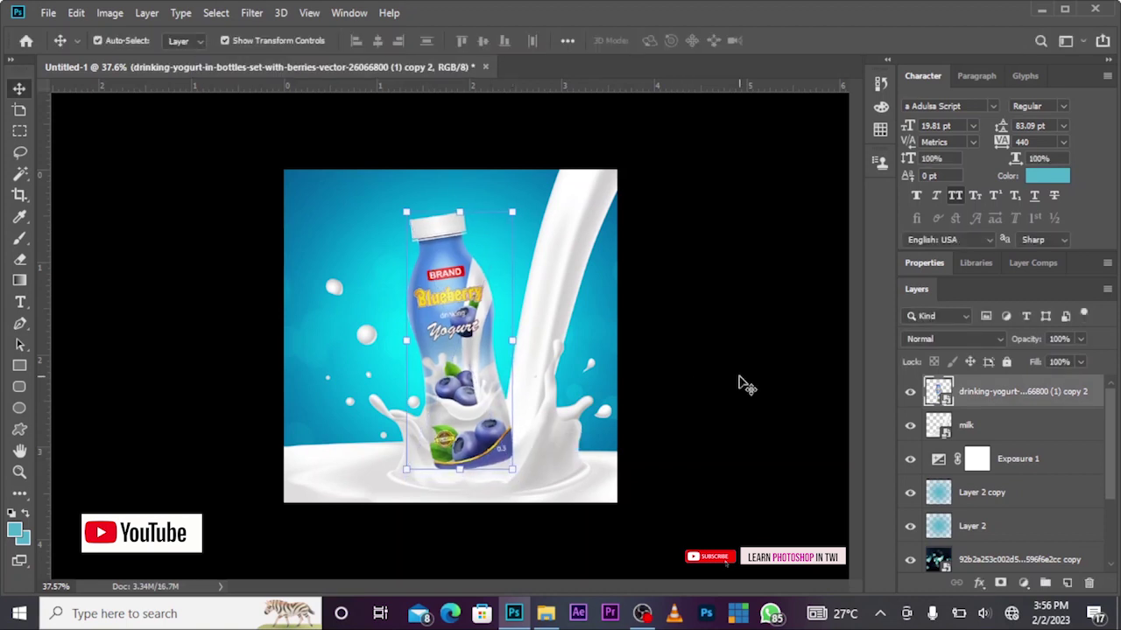
left_click(656, 337)
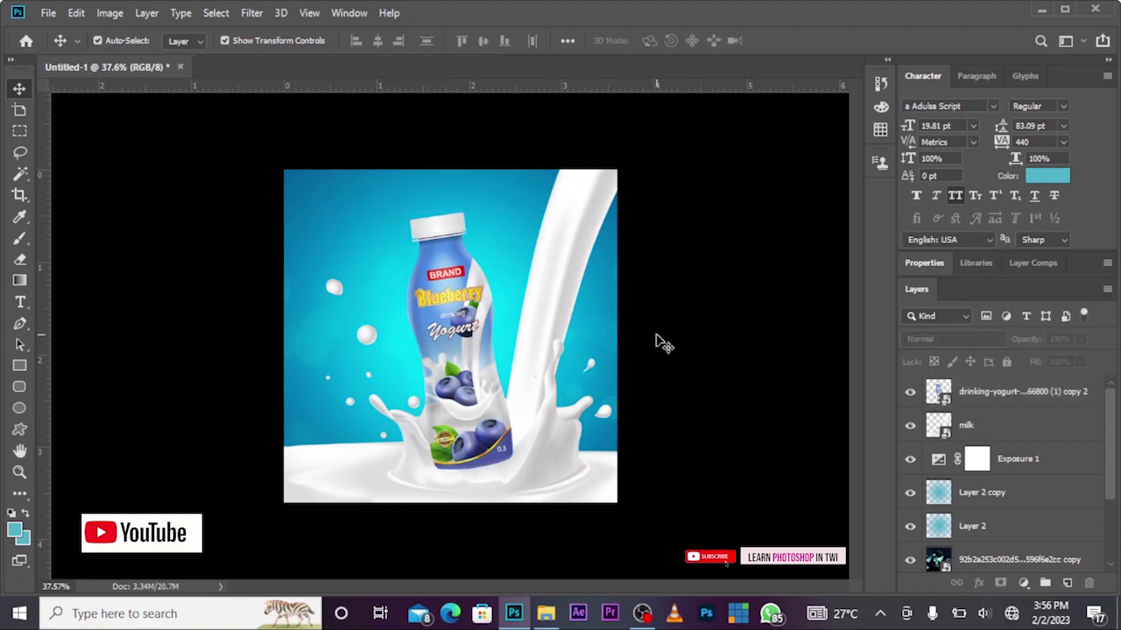
left_click(471, 326)
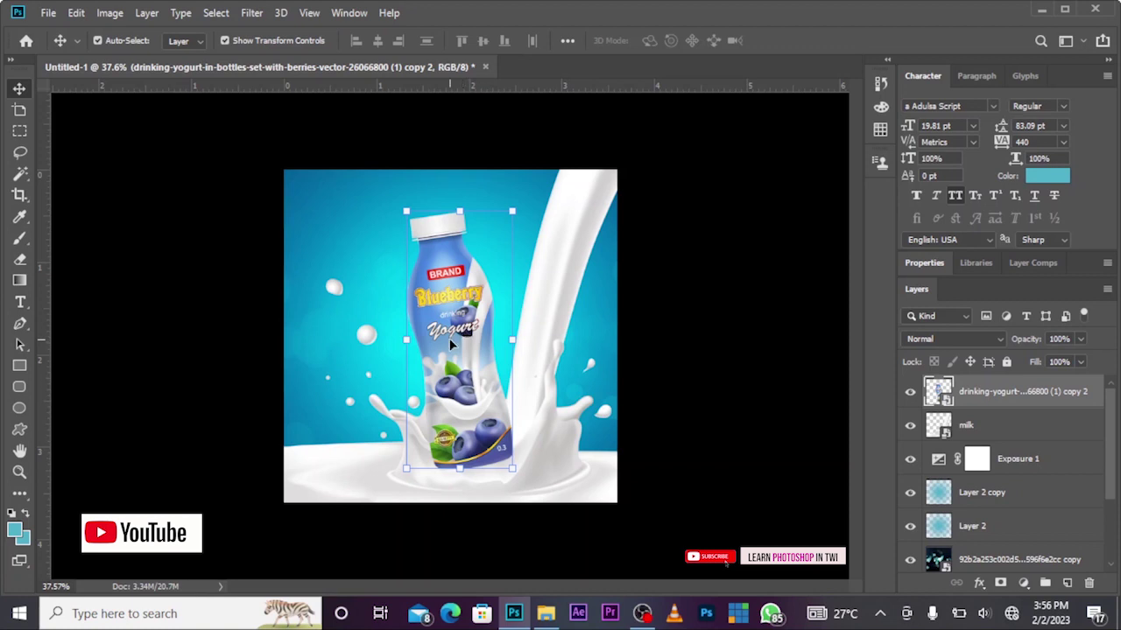
Step: Set the bottle copy layer to 20% opacity and add a white layer mask
left_click(910, 395)
left_click(910, 396)
left_click(1081, 339)
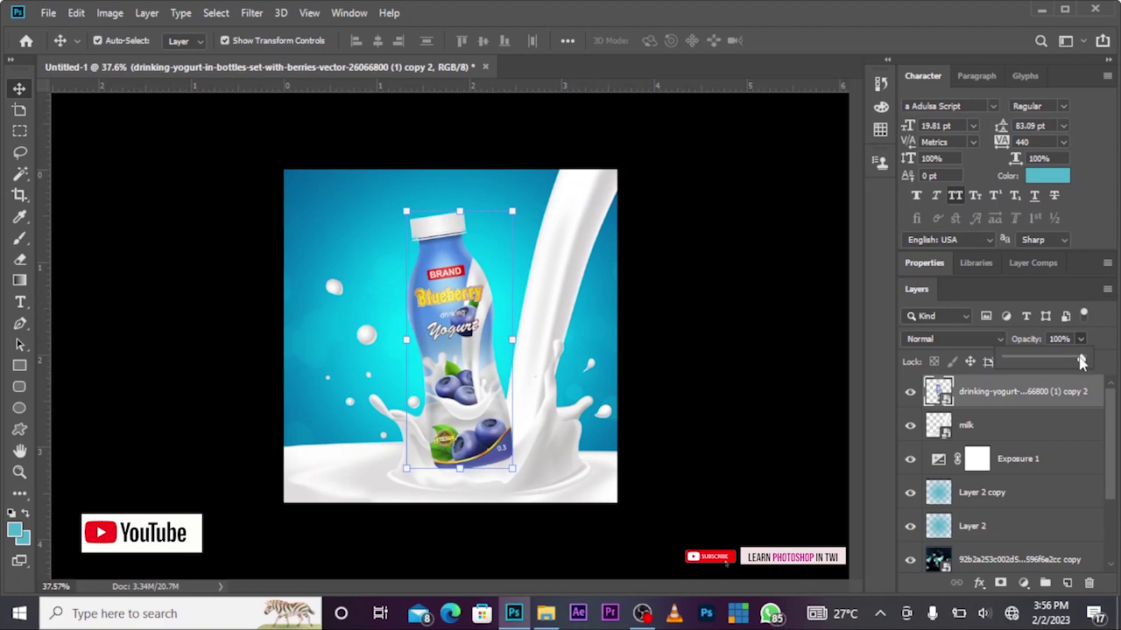
left_click_drag(1085, 359, 1026, 364)
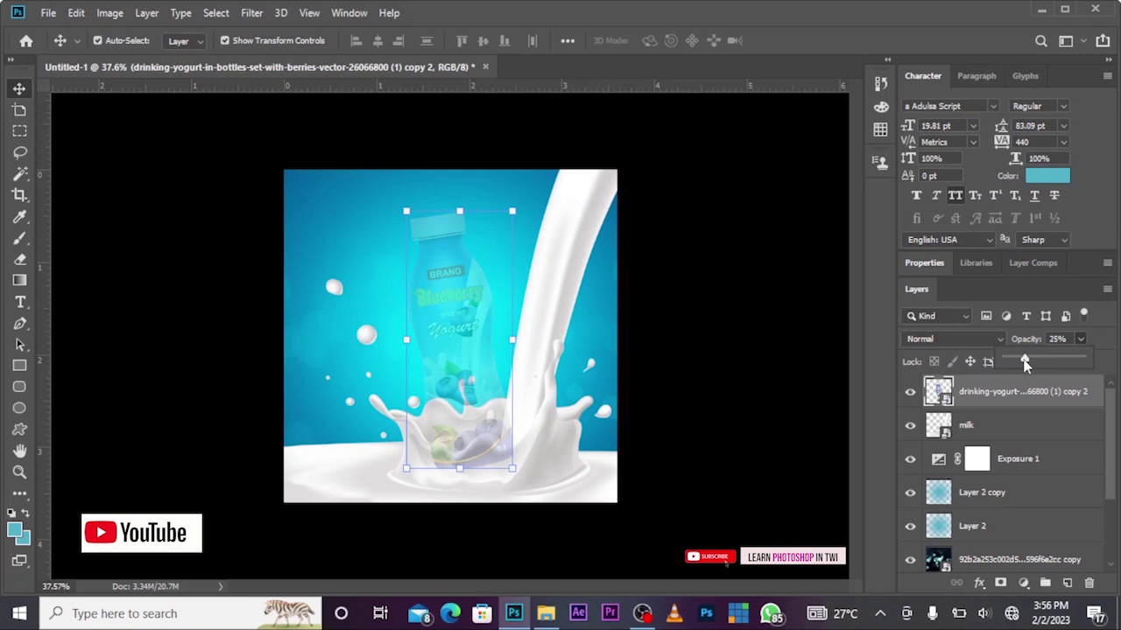
left_click_drag(1026, 365, 1021, 366)
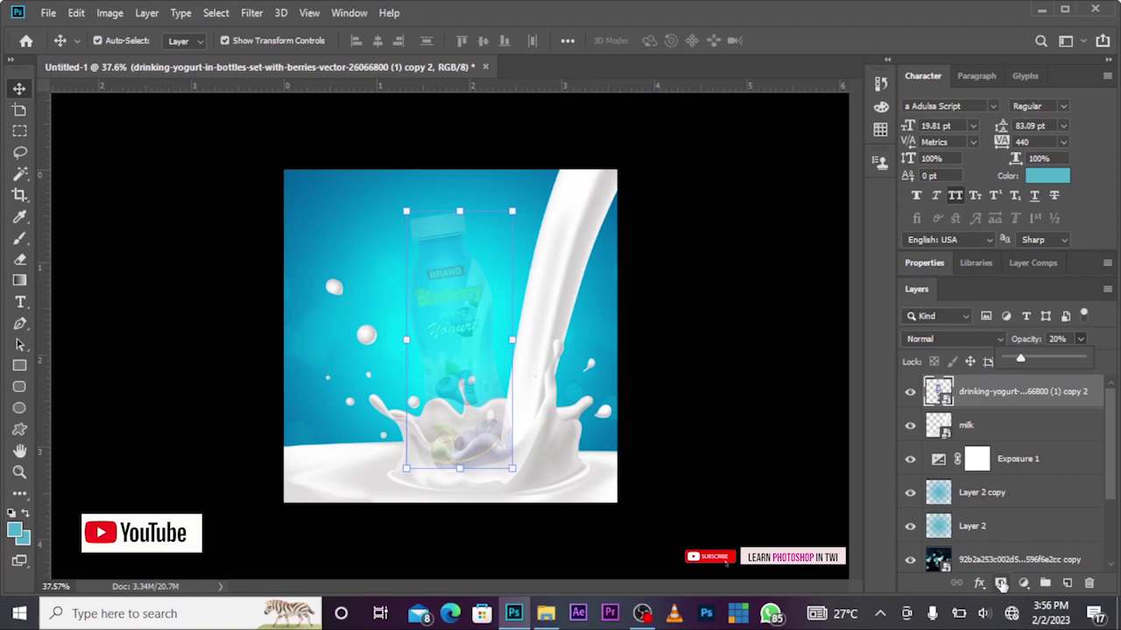
left_click(1001, 583)
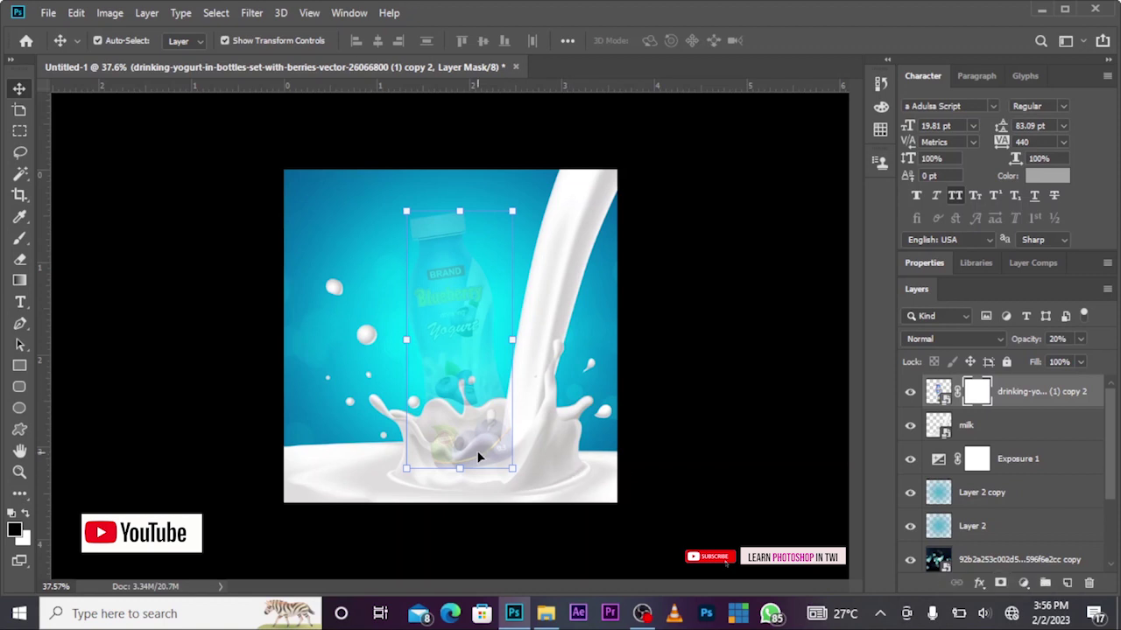
Step: Zoom into the splash and lower the bottle copy's opacity to 8%, then retarget its mask
key("ctrl+plus")
scroll(449, 442, "up", 2)
scroll(455, 455, "up", 2)
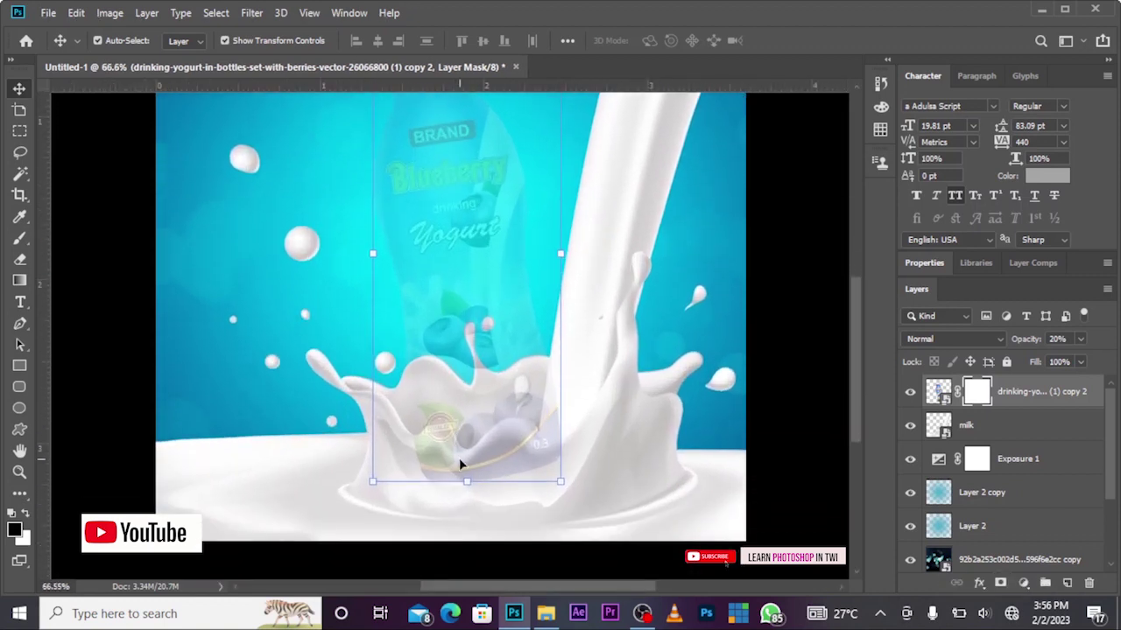
scroll(501, 463, "up", 2)
scroll(501, 463, "up", 3)
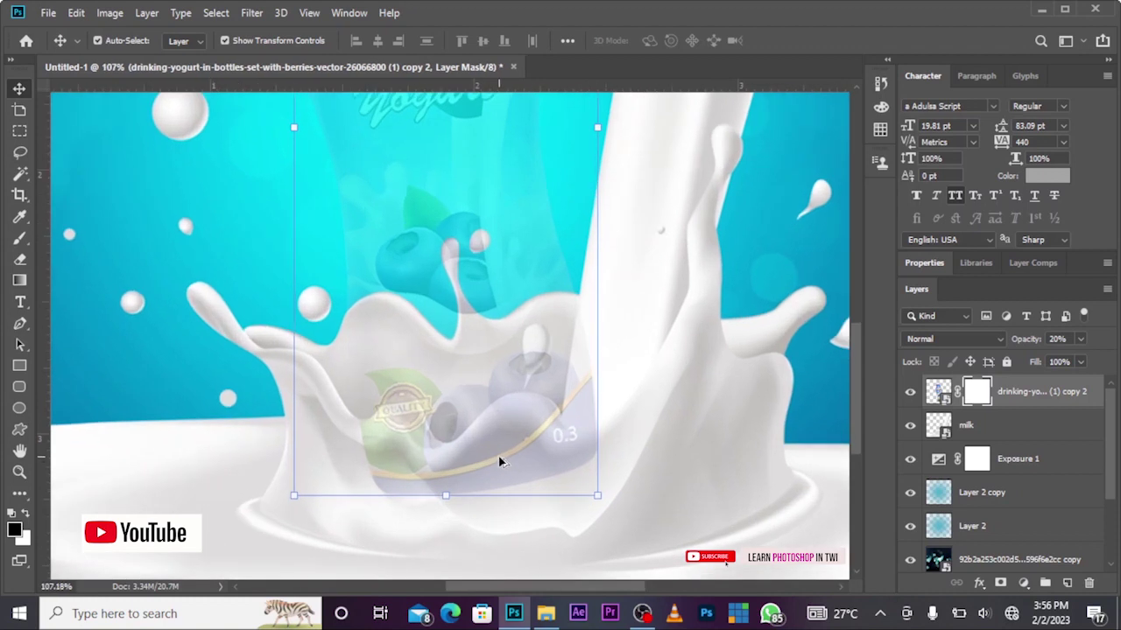
scroll(495, 456, "up", 1)
scroll(494, 455, "up", 1)
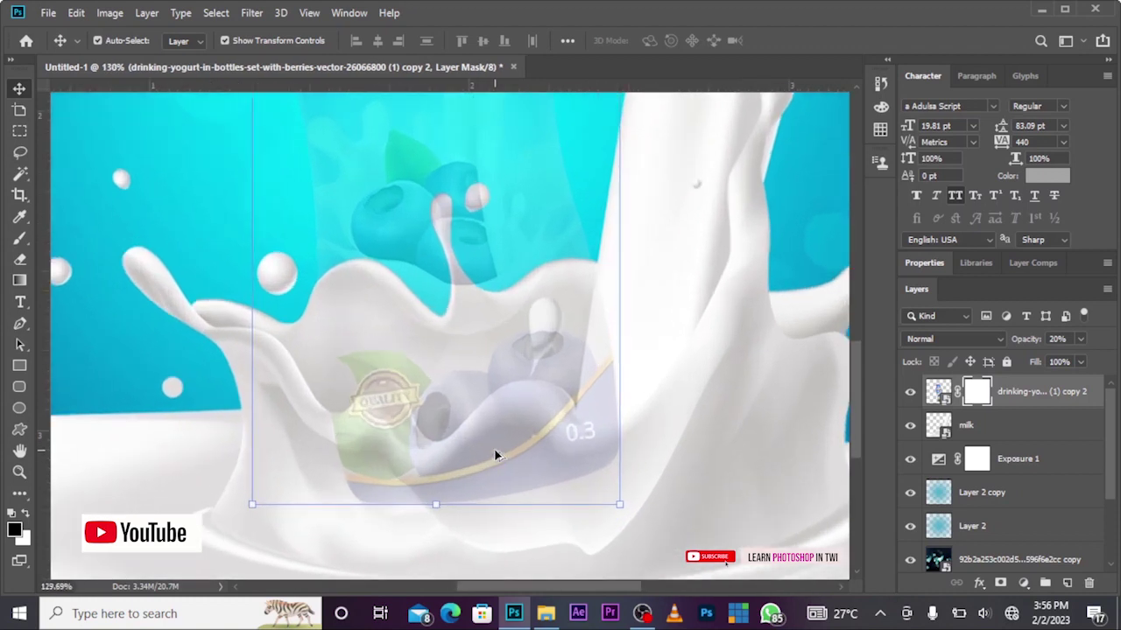
scroll(495, 454, "up", 1)
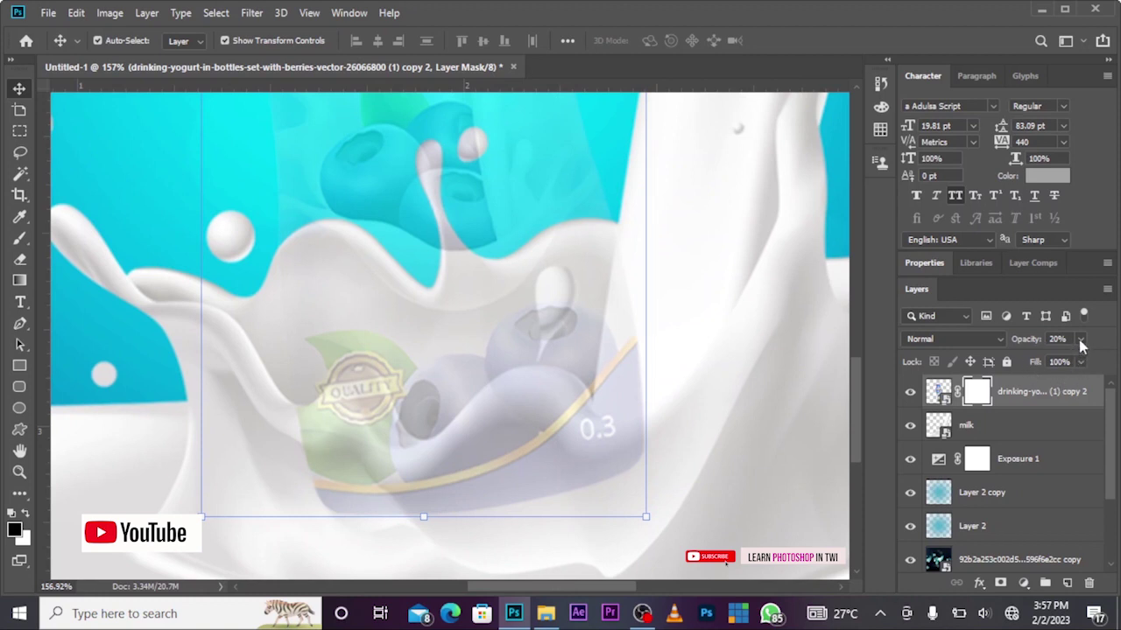
left_click(937, 392)
left_click(1080, 338)
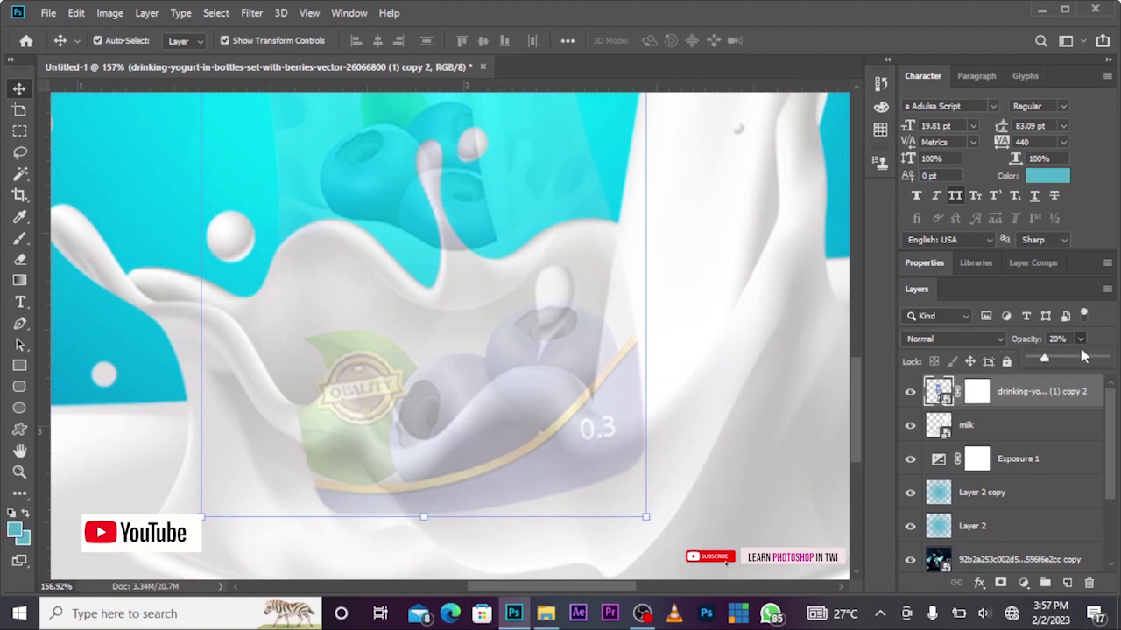
left_click_drag(1051, 359, 1036, 363)
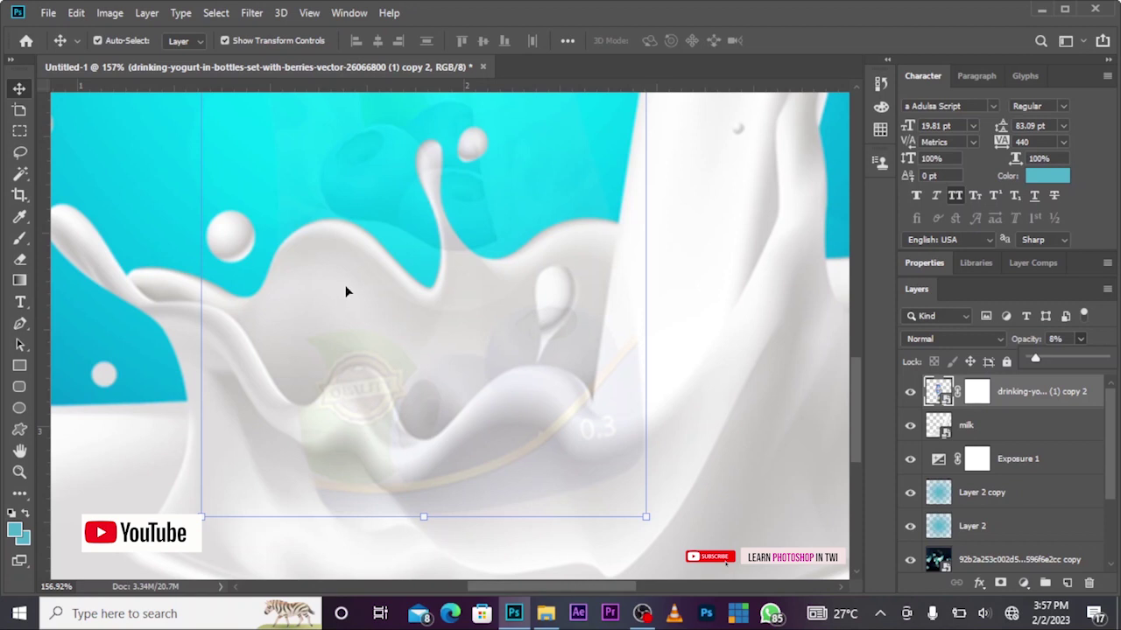
left_click(977, 393)
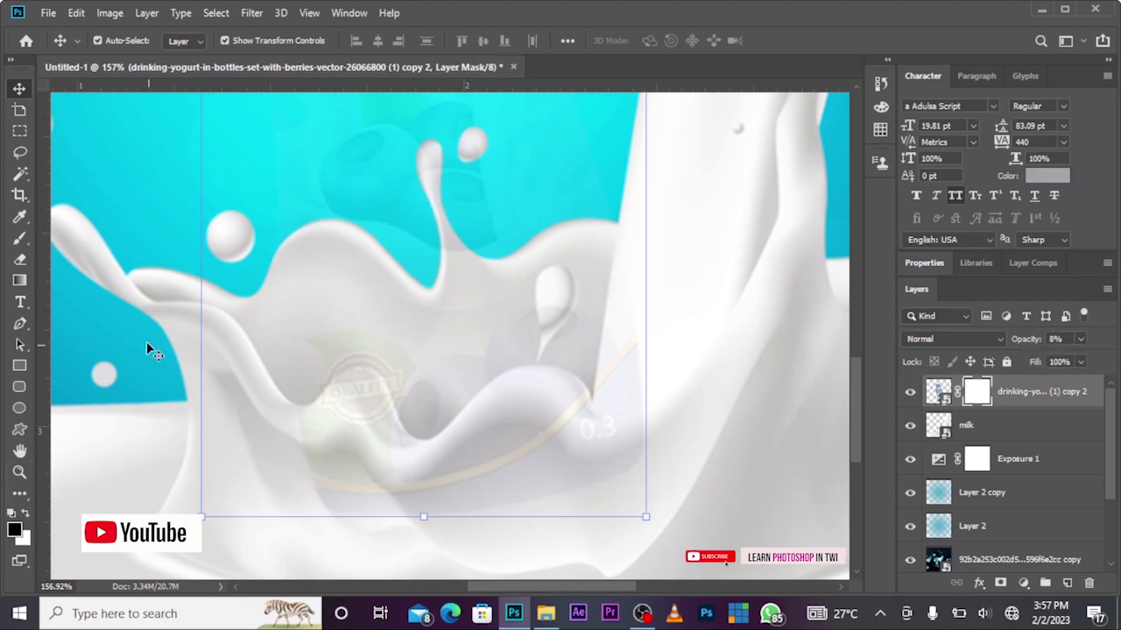
left_click(19, 324)
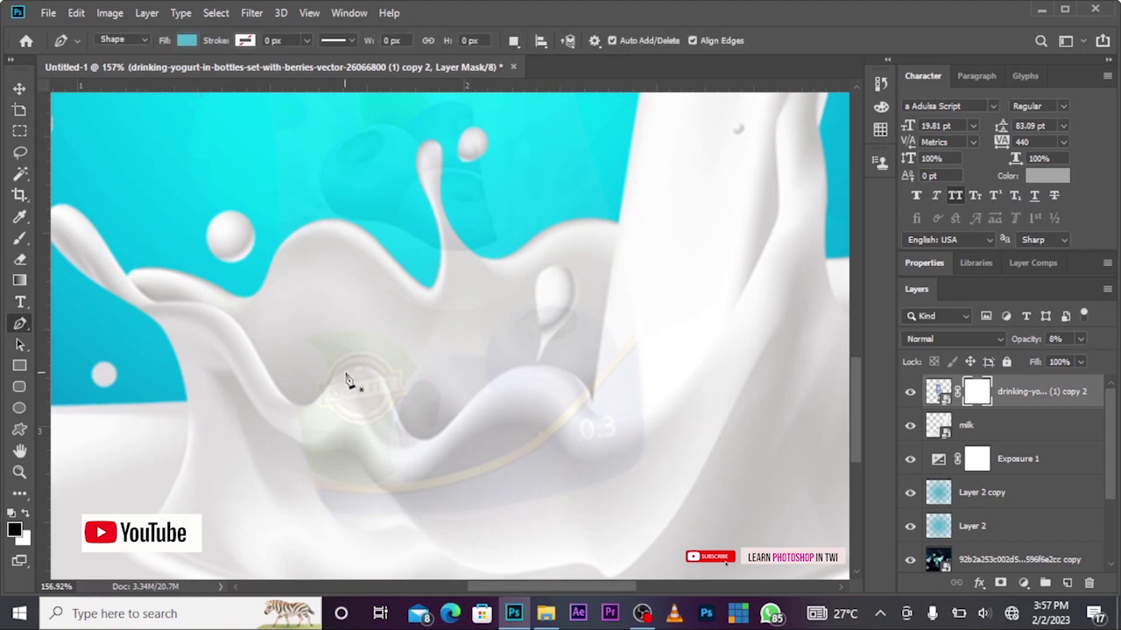
Step: Undo an accidental shape-layer anchor and set the Pen tool to Path mode
left_click(282, 398)
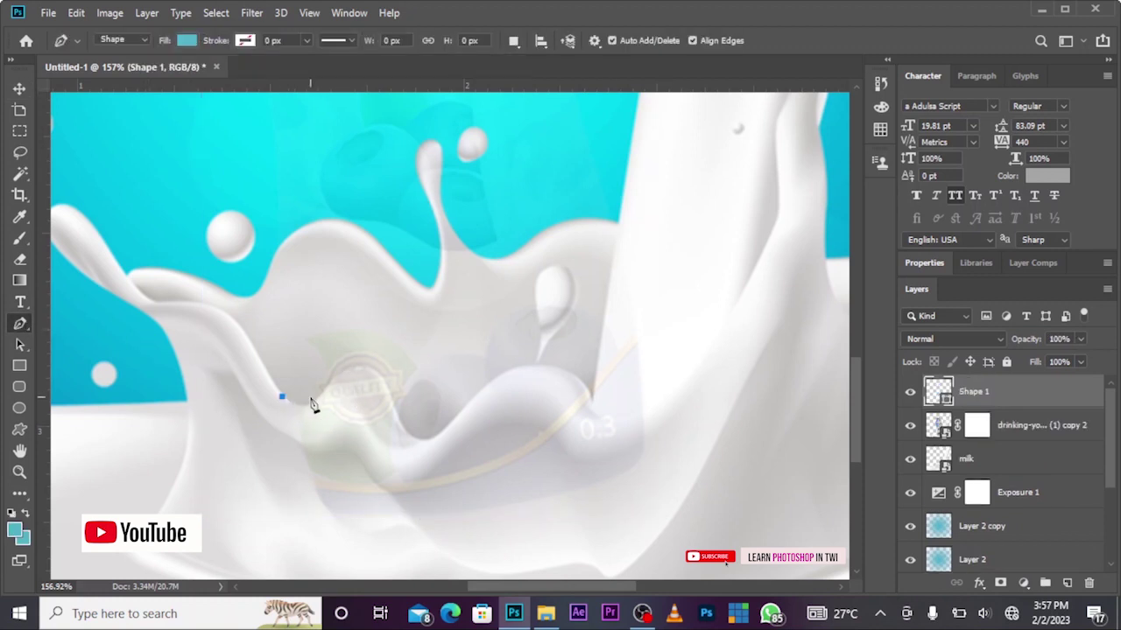
scroll(308, 401, "up", 1)
left_click_drag(317, 403, 336, 385)
key("ctrl+z")
key("ctrl+z")
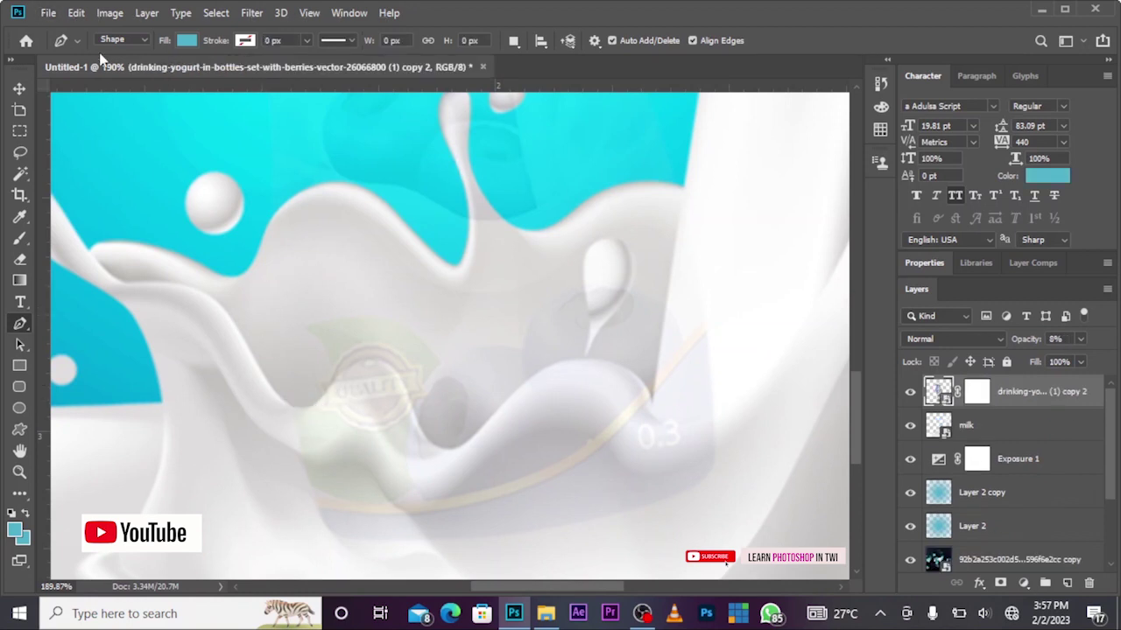
left_click(127, 40)
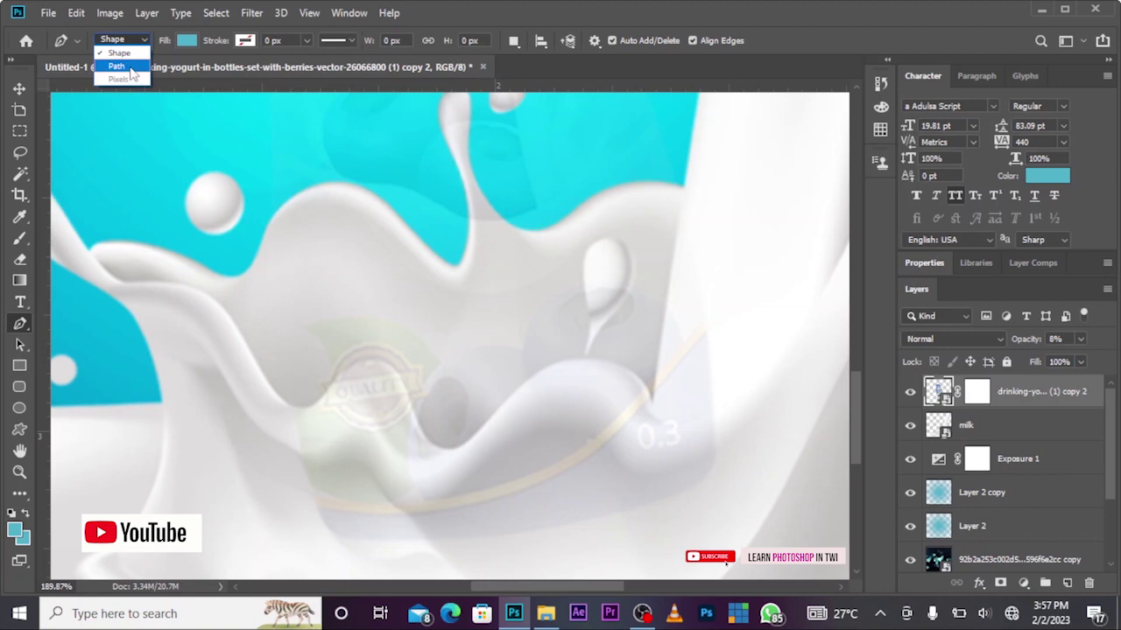
left_click(132, 68)
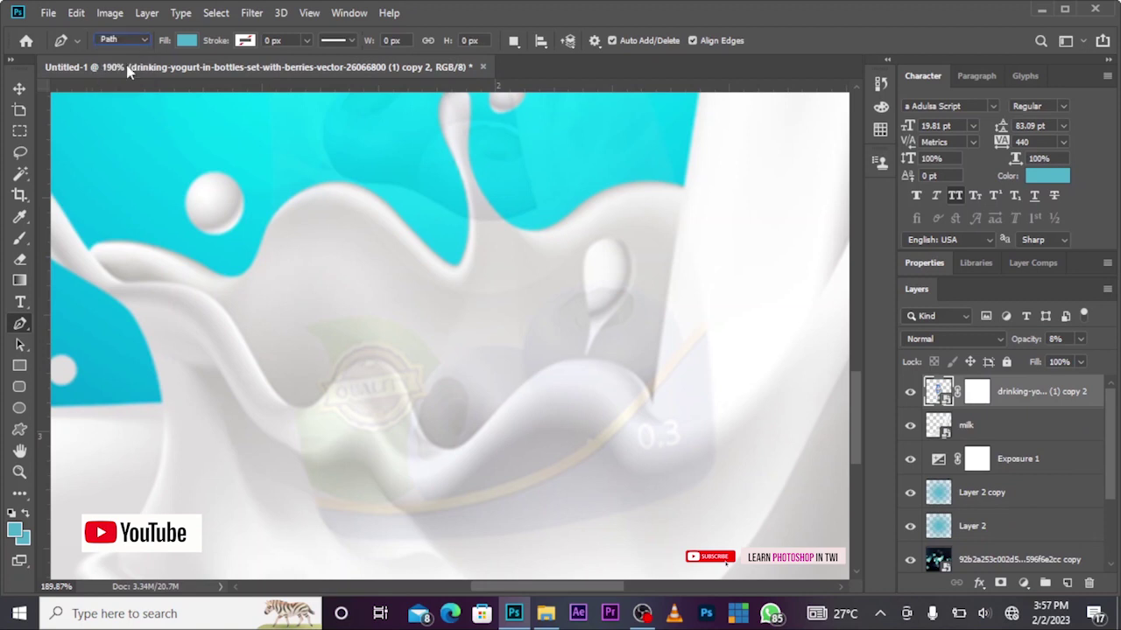
Step: Trace the path from the splash's left edge along the wave and into its dip
left_click(275, 390)
left_click_drag(317, 402, 338, 382)
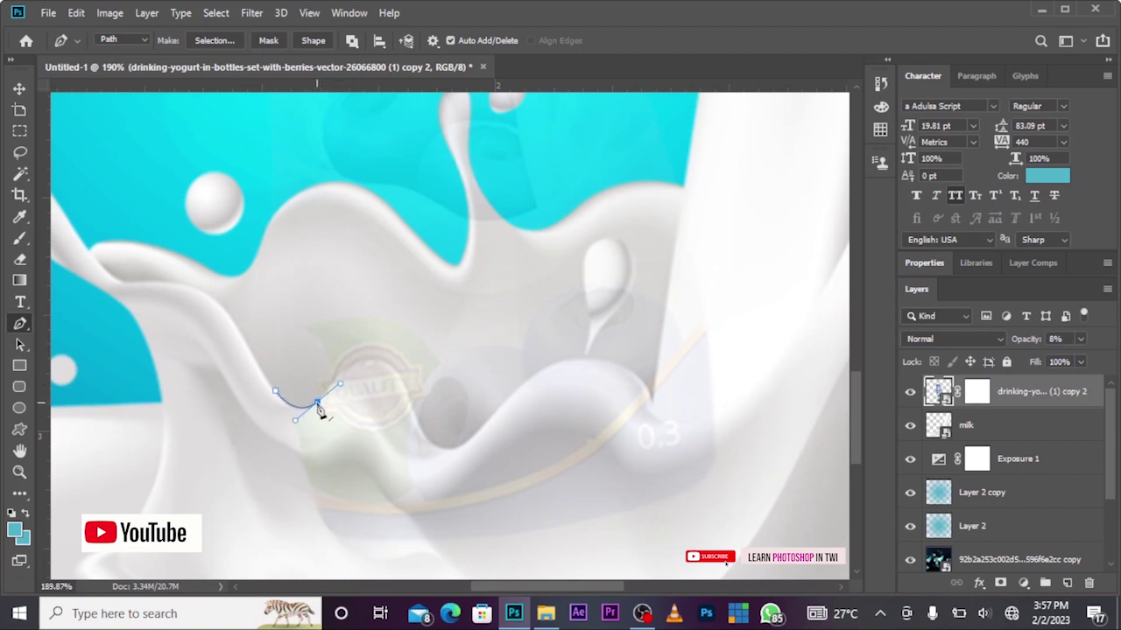
left_click(317, 403)
left_click(388, 369)
left_click_drag(391, 373, 413, 396)
left_click(388, 368, "alt")
left_click_drag(418, 430, 429, 481)
left_click(418, 431, "alt")
left_click_drag(469, 438, 500, 417)
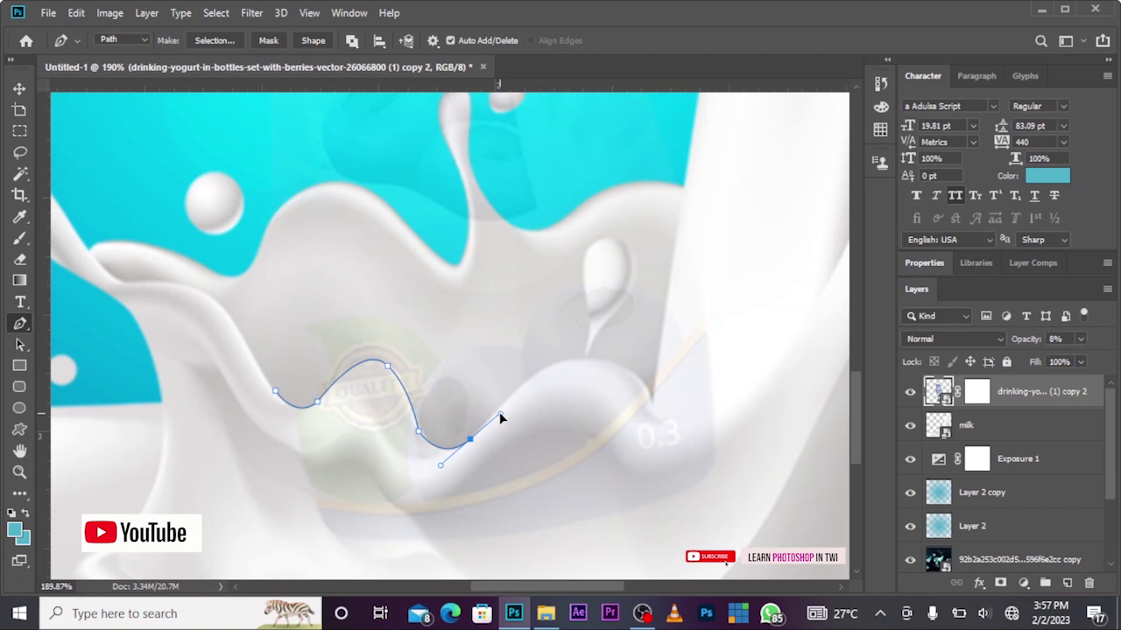
left_click(471, 438, "alt")
left_click_drag(572, 360, 615, 366)
Step: Continue the path up the rising wave edge and over the right crest
key("ctrl+z")
left_click(528, 379)
left_click_drag(529, 380, 548, 369)
left_click(530, 379, "alt")
left_click_drag(631, 375, 671, 419)
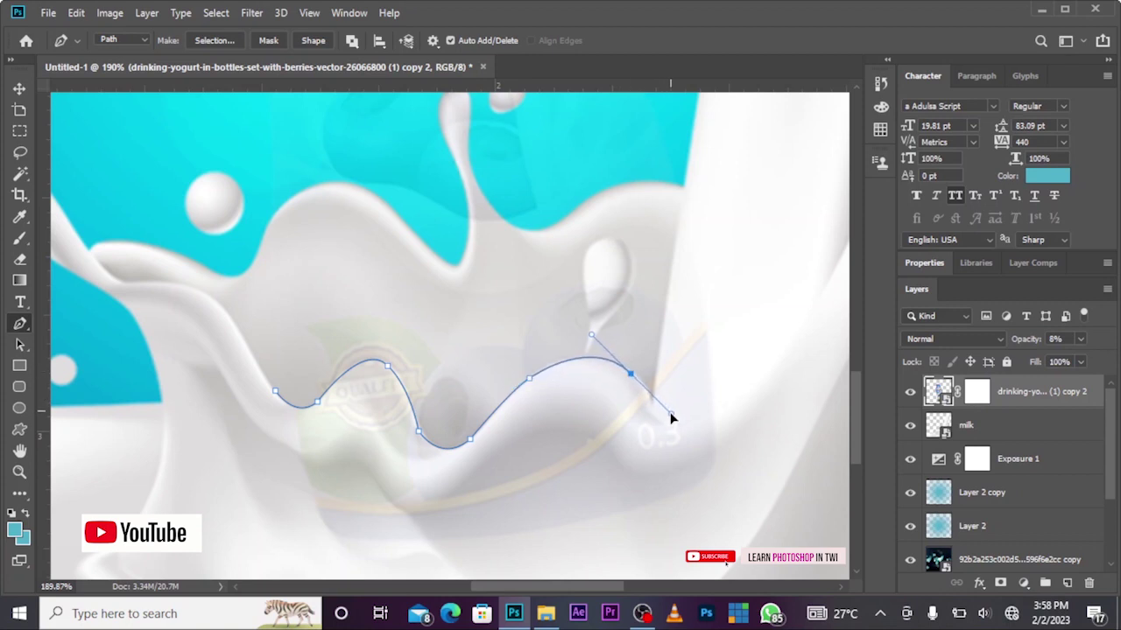
left_click(630, 374, "alt")
Step: Reselect the open path and resume drawing from its end anchor
left_click(500, 408)
left_click(506, 417, "ctrl")
left_click(505, 413, "ctrl")
left_click(503, 408, "ctrl")
left_click(506, 411, "ctrl")
left_click(630, 375)
left_click(732, 435)
key("ctrl+z")
Step: Add corner anchors past the right crest and around the splash bottom, closing the path
left_click(655, 405)
left_click(656, 407)
left_click(752, 429)
scroll(765, 453, "down", 2)
left_click(725, 453)
left_click(364, 498)
left_click(295, 464)
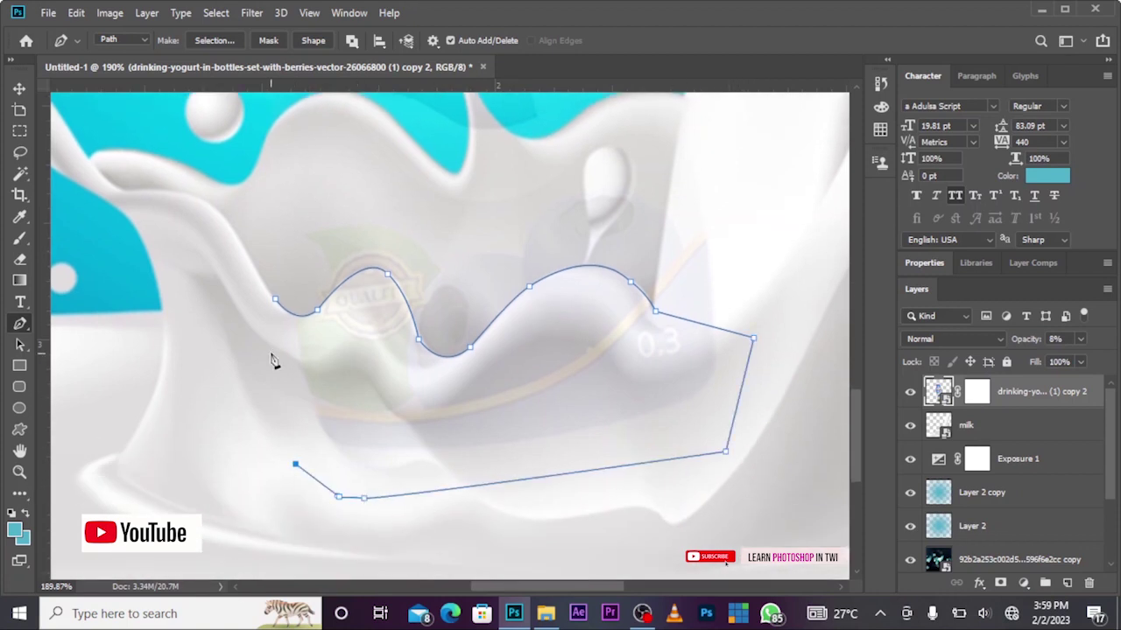
left_click(275, 299)
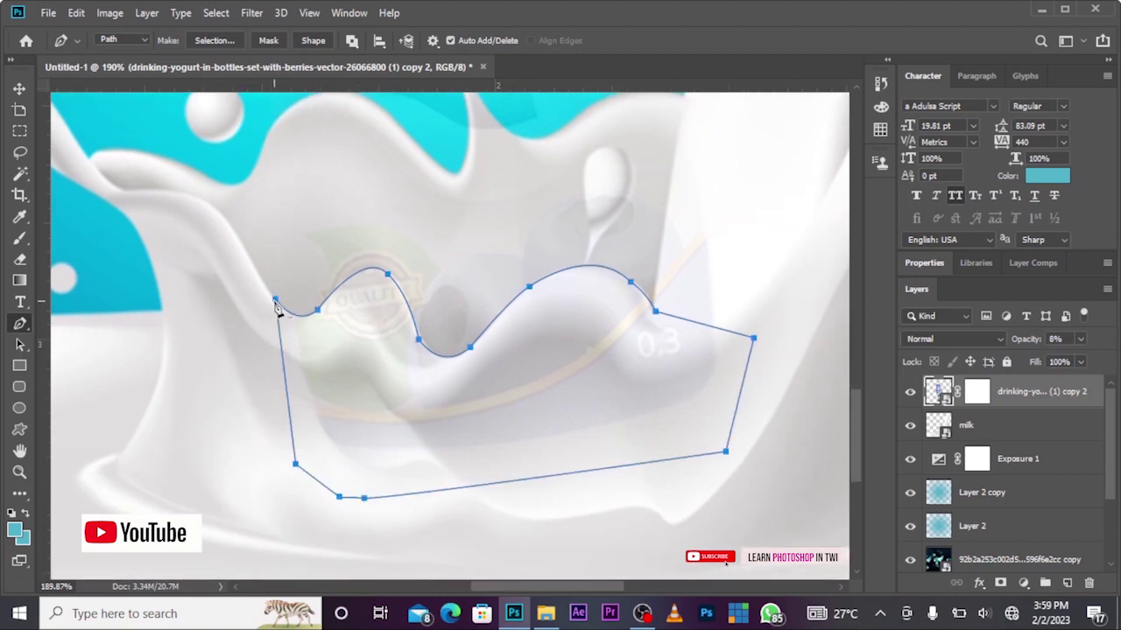
right_click(573, 352)
Step: Make a selection from the closed path with a 0.2 pixel feather radius
left_click(618, 296)
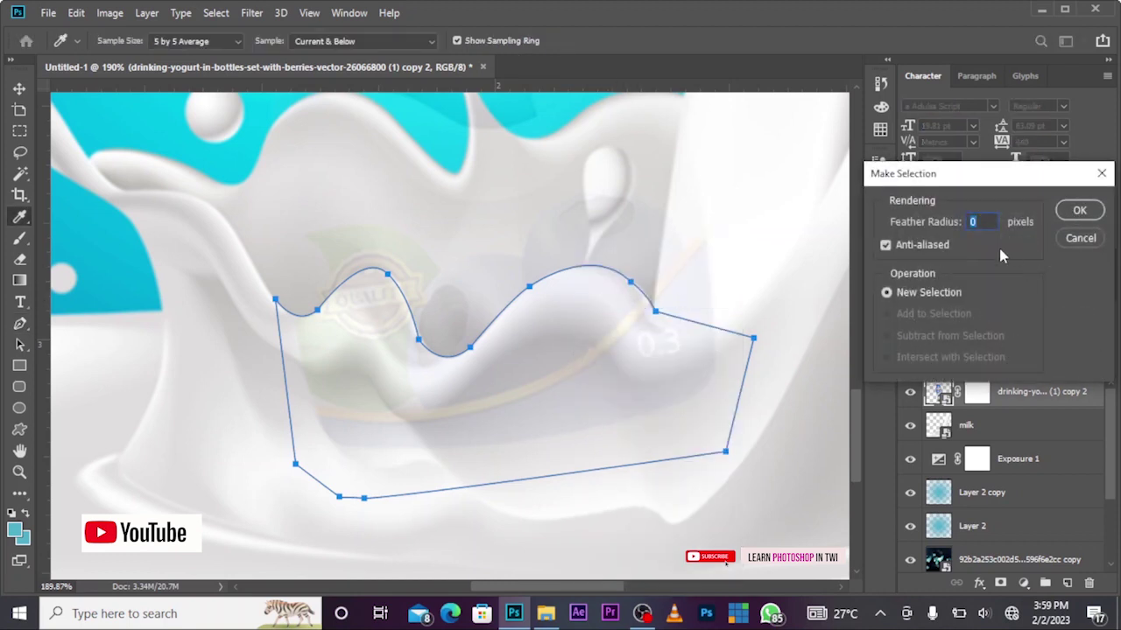
type("0.")
type("2")
left_click_drag(990, 225, 968, 226)
left_click(1078, 215)
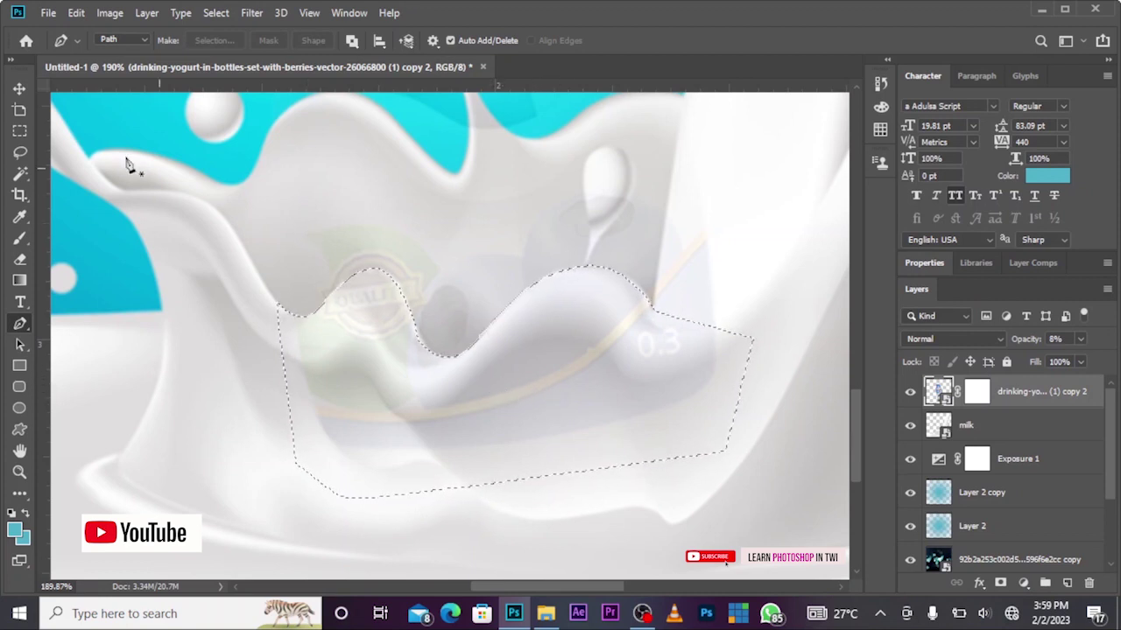
left_click(11, 133)
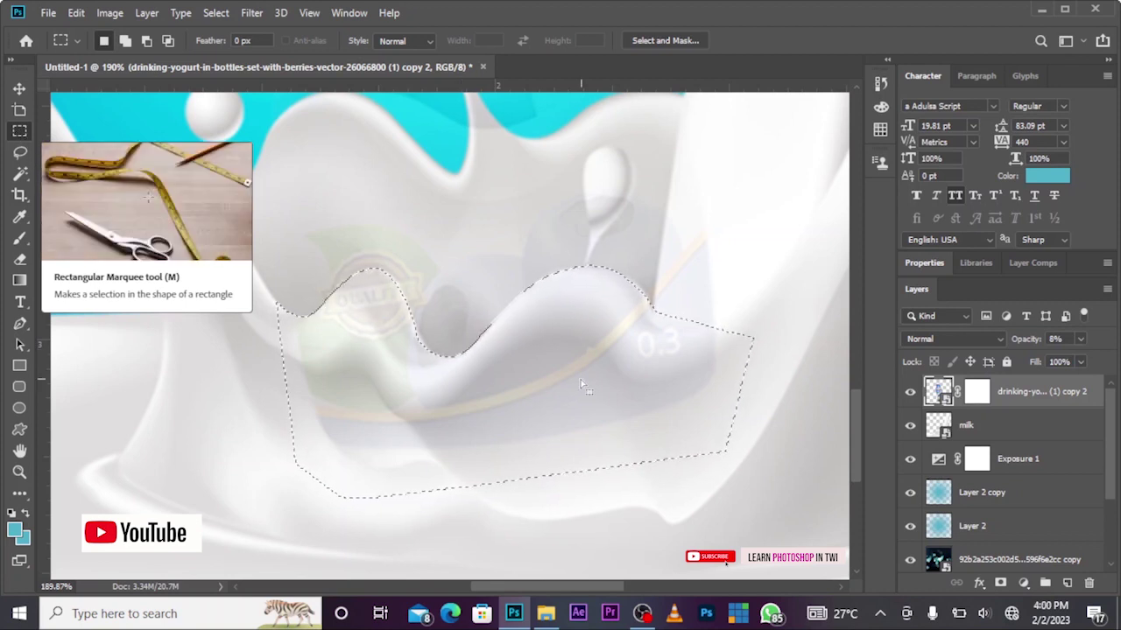
Step: Fill the selection on the bottle copy's mask with black to hide its base, then deselect
right_click(562, 364)
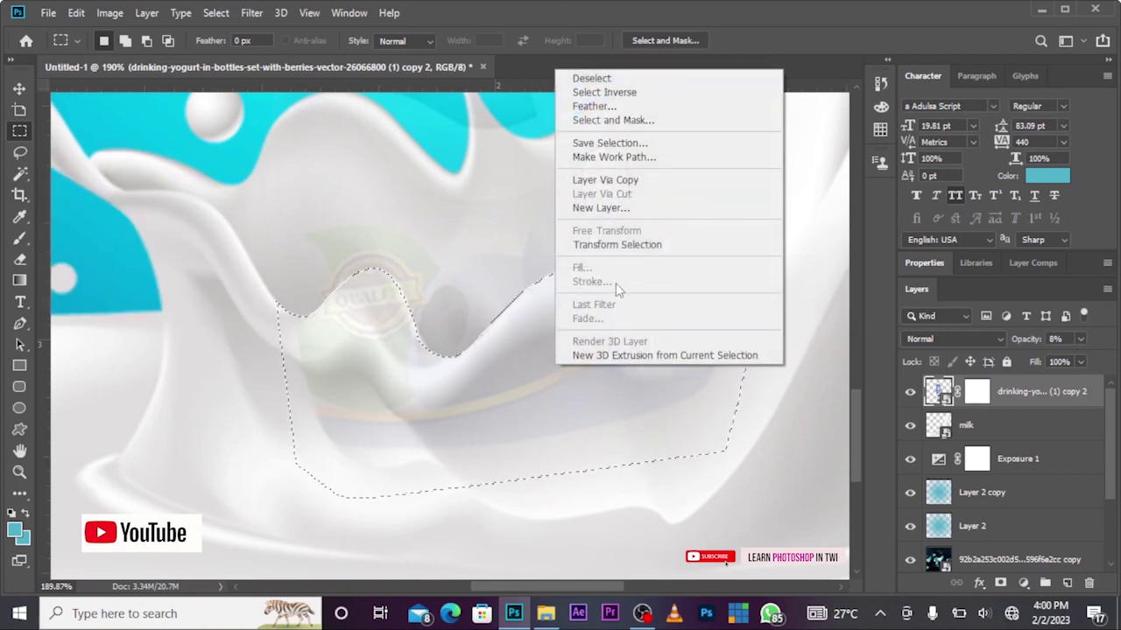
left_click(978, 392)
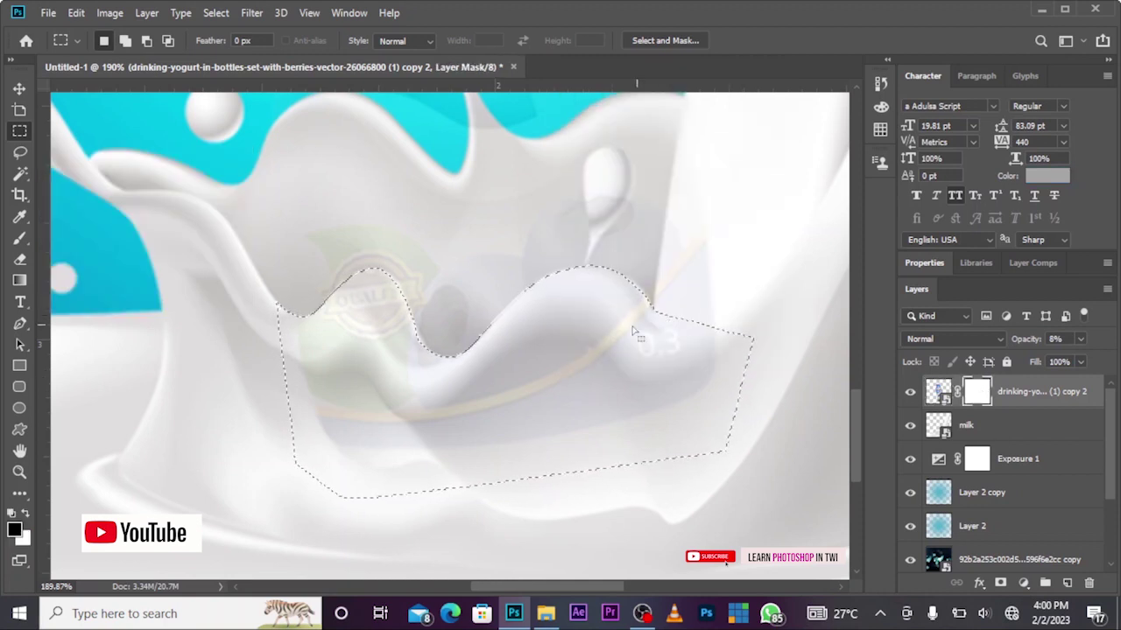
right_click(549, 340)
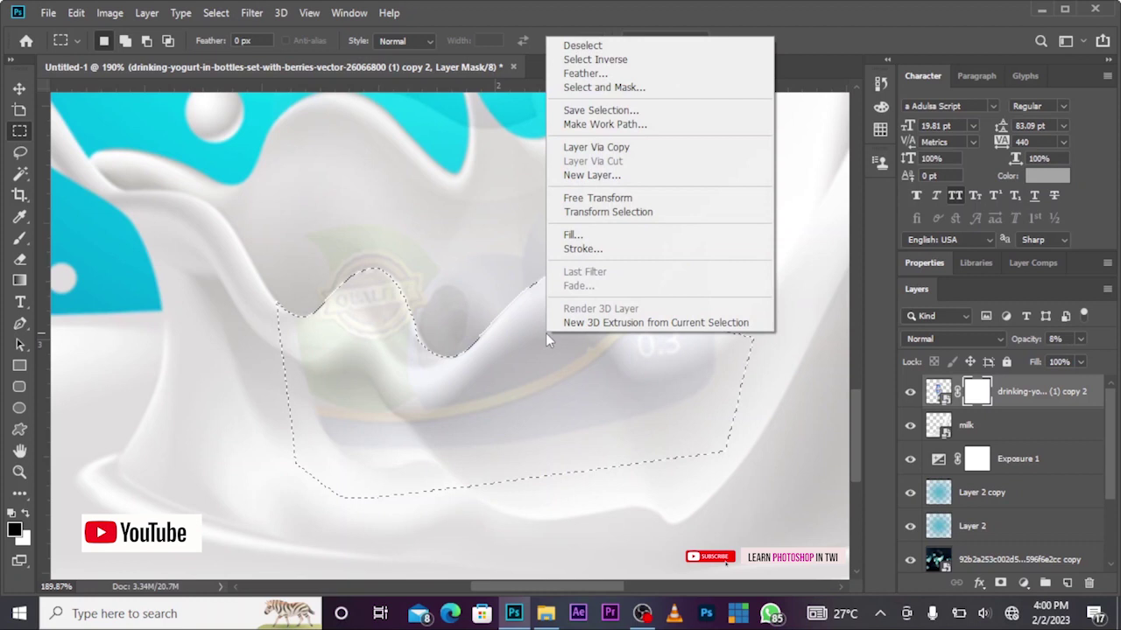
left_click(582, 232)
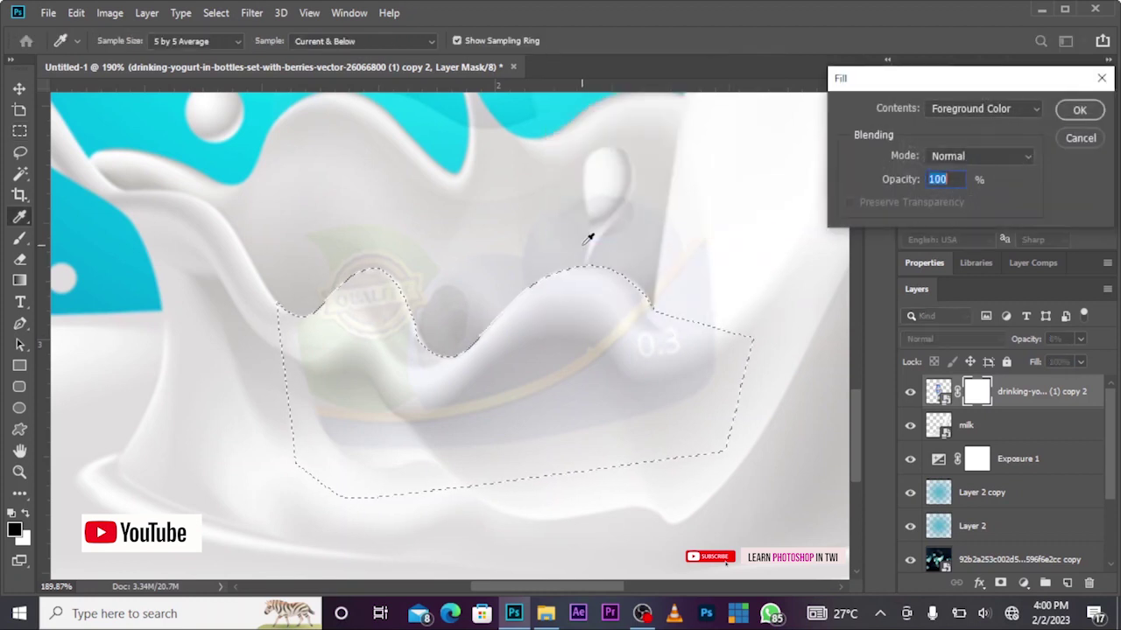
left_click(982, 112)
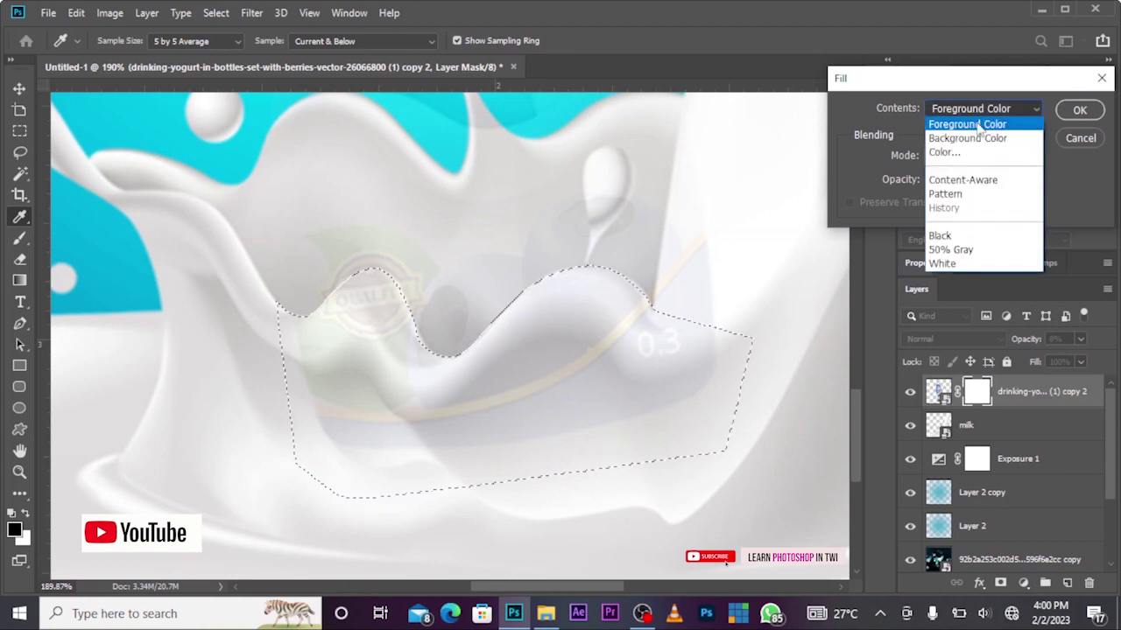
left_click(978, 126)
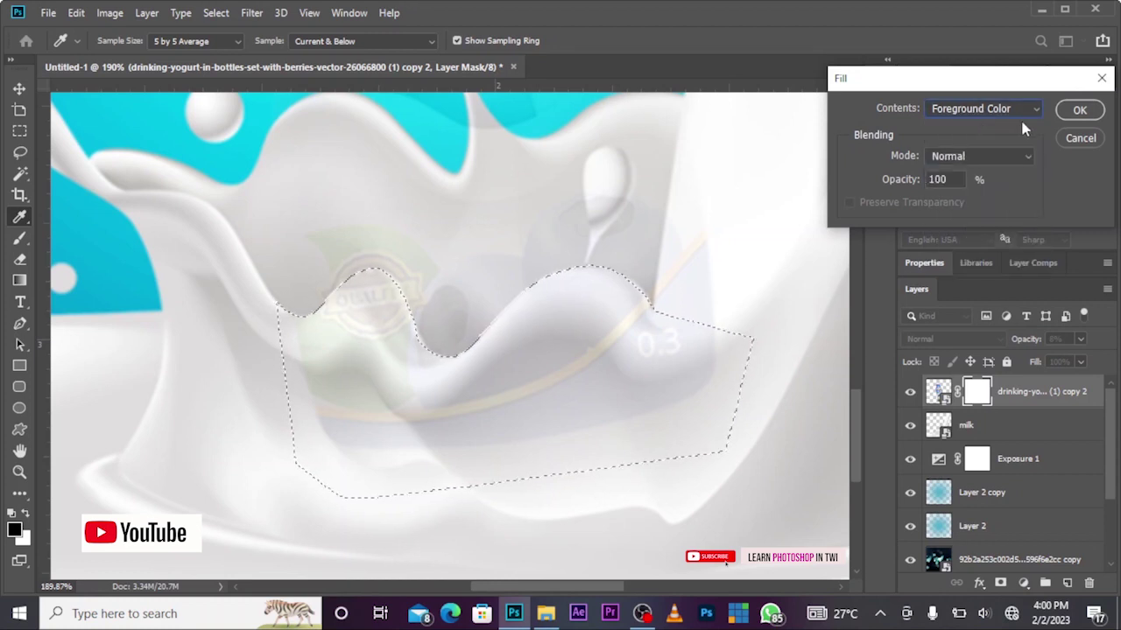
left_click(1075, 111)
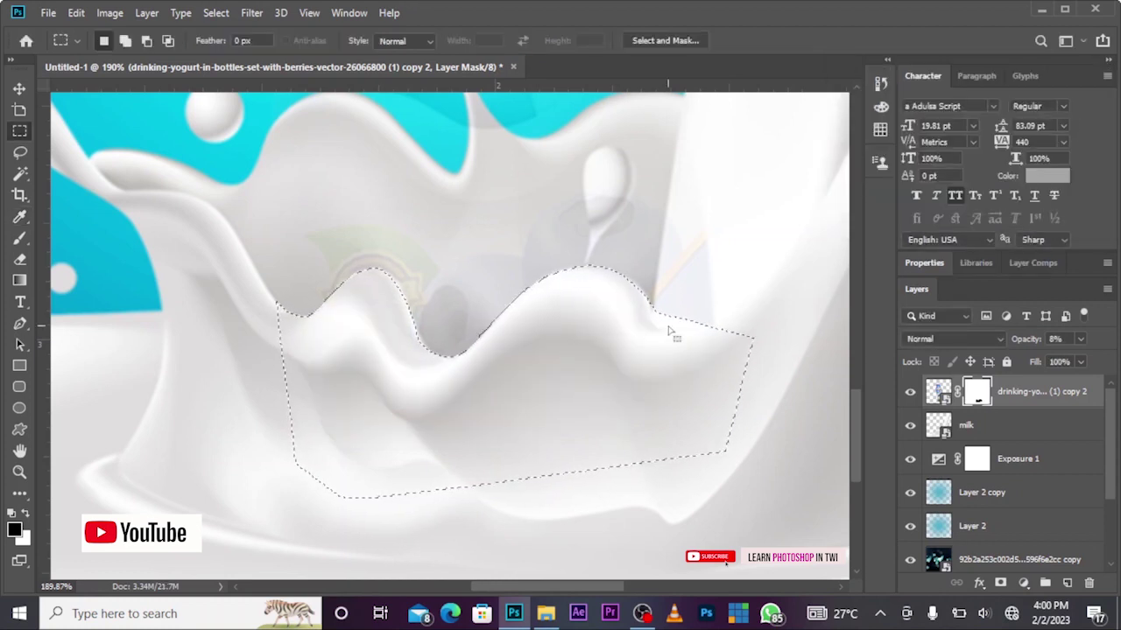
key("ctrl+d")
Step: Switch to the Move tool and reselect the faint bottle layer
scroll(489, 324, "down", 2)
scroll(489, 324, "down", 2)
scroll(488, 324, "down", 1)
scroll(489, 324, "down", 2)
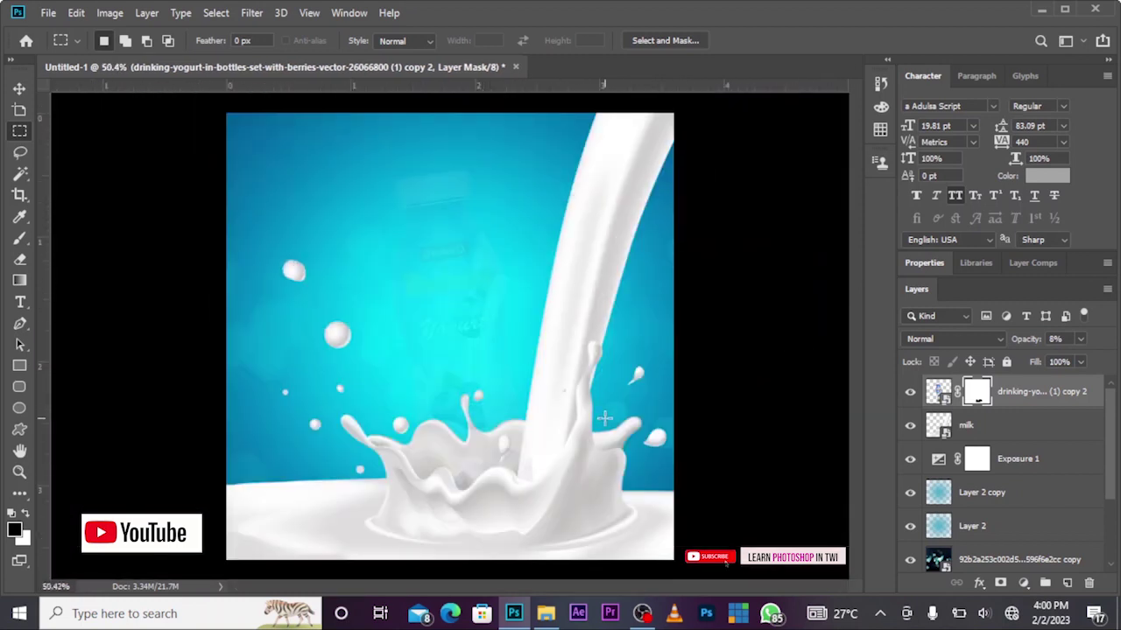
left_click(19, 88)
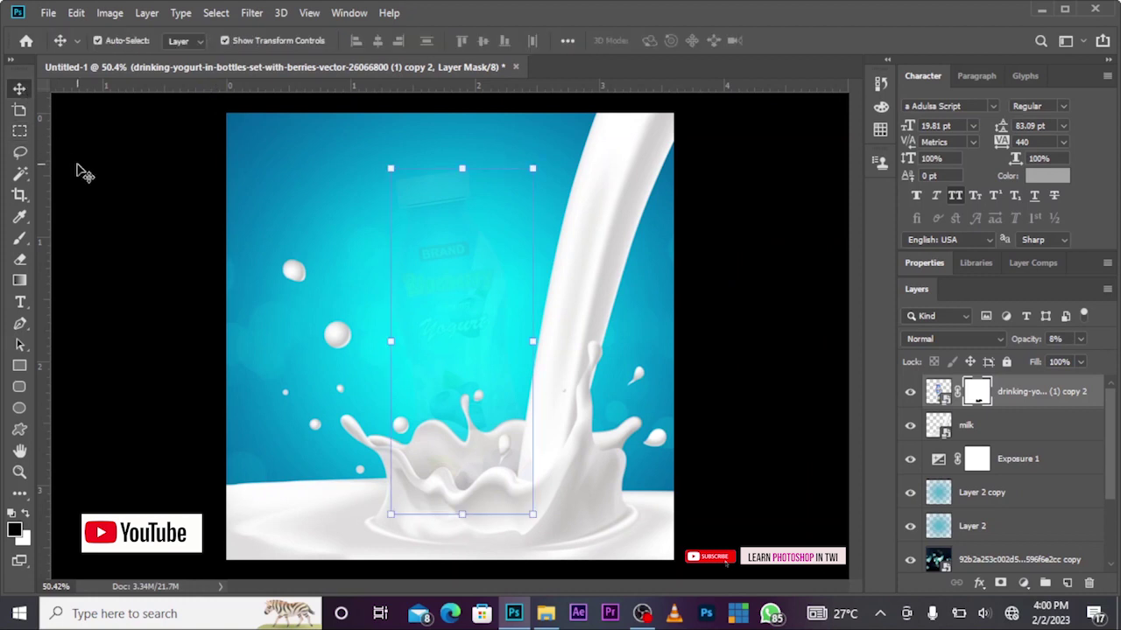
left_click(83, 172)
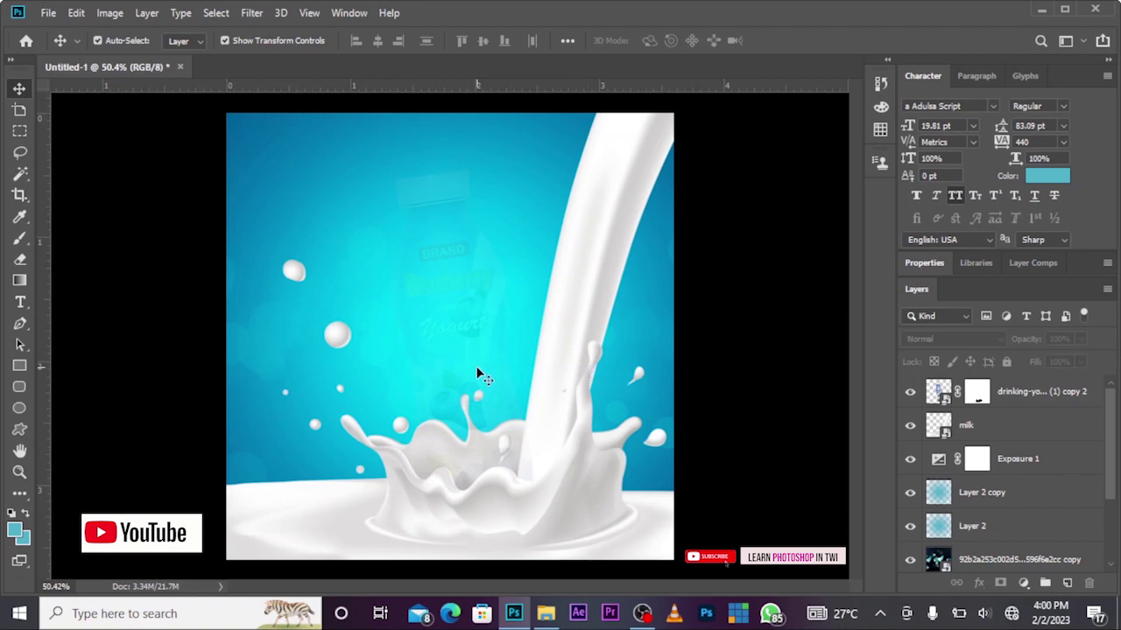
left_click(933, 391)
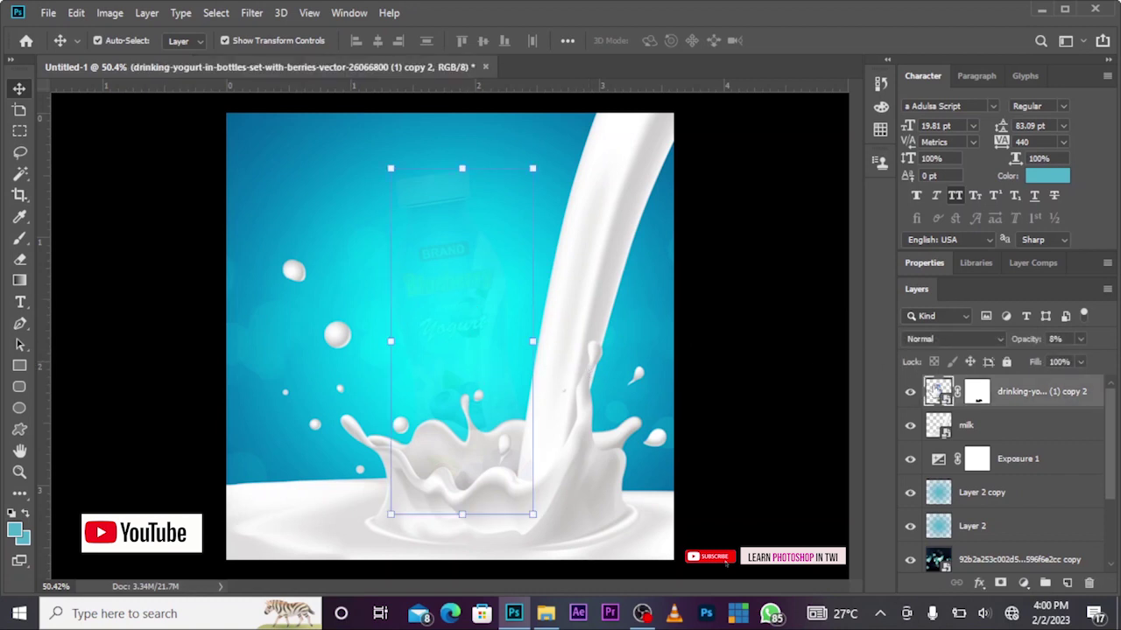
Step: Raise the bottle layer to 100% opacity, nudge it left and back, then deselect it
left_click(1080, 339)
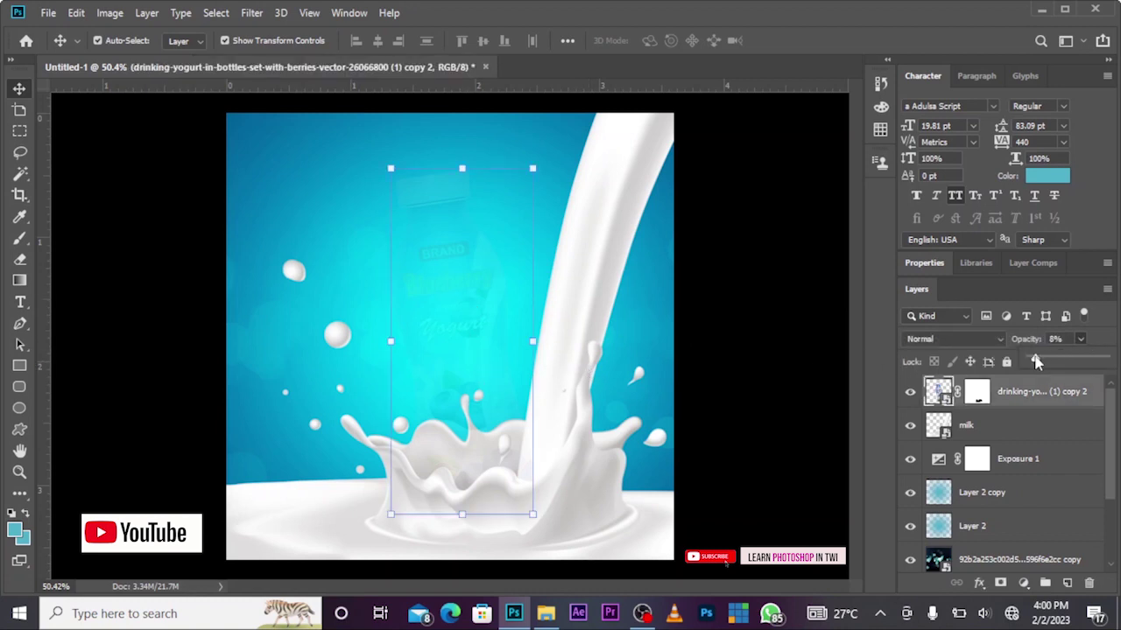
left_click_drag(1037, 359, 1106, 358)
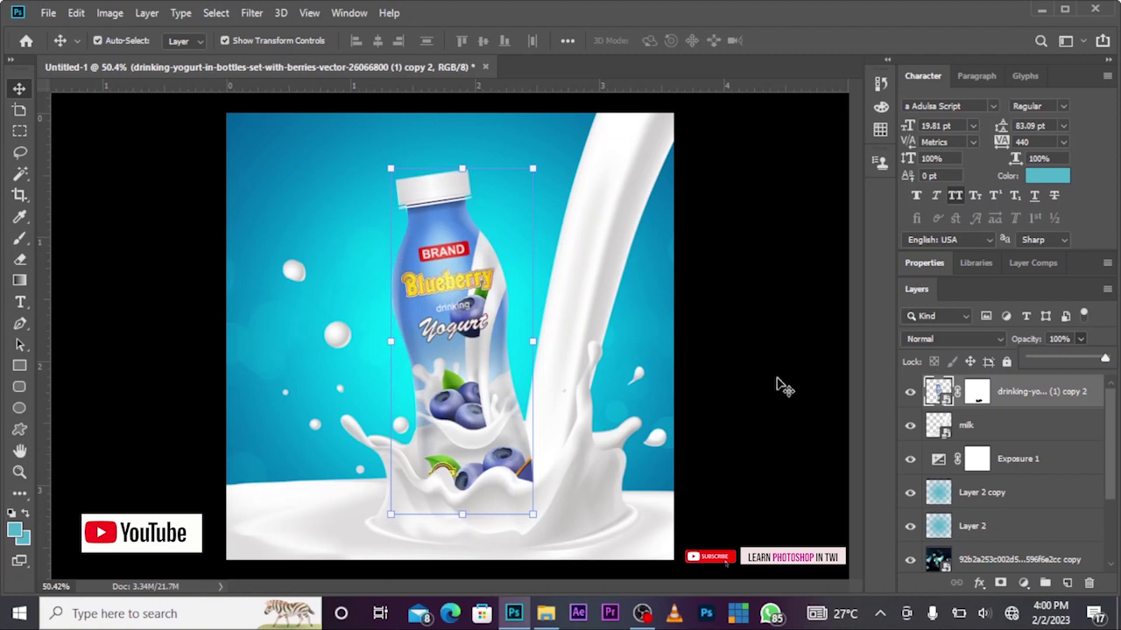
left_click(642, 351)
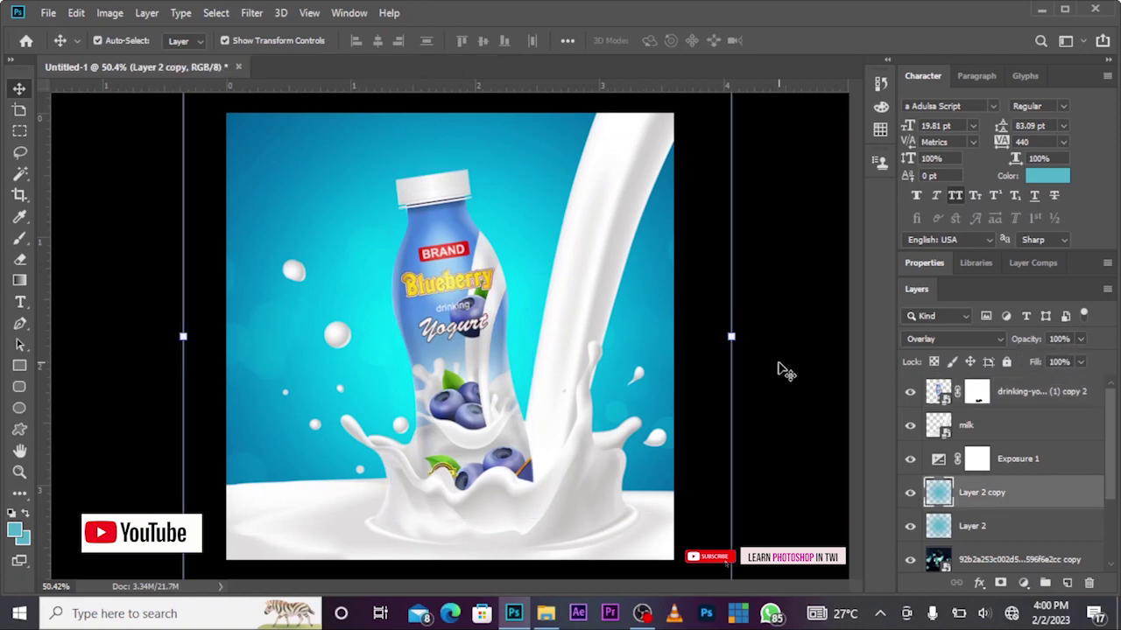
left_click(477, 410)
key("Left")
key("Left")
key("Left")
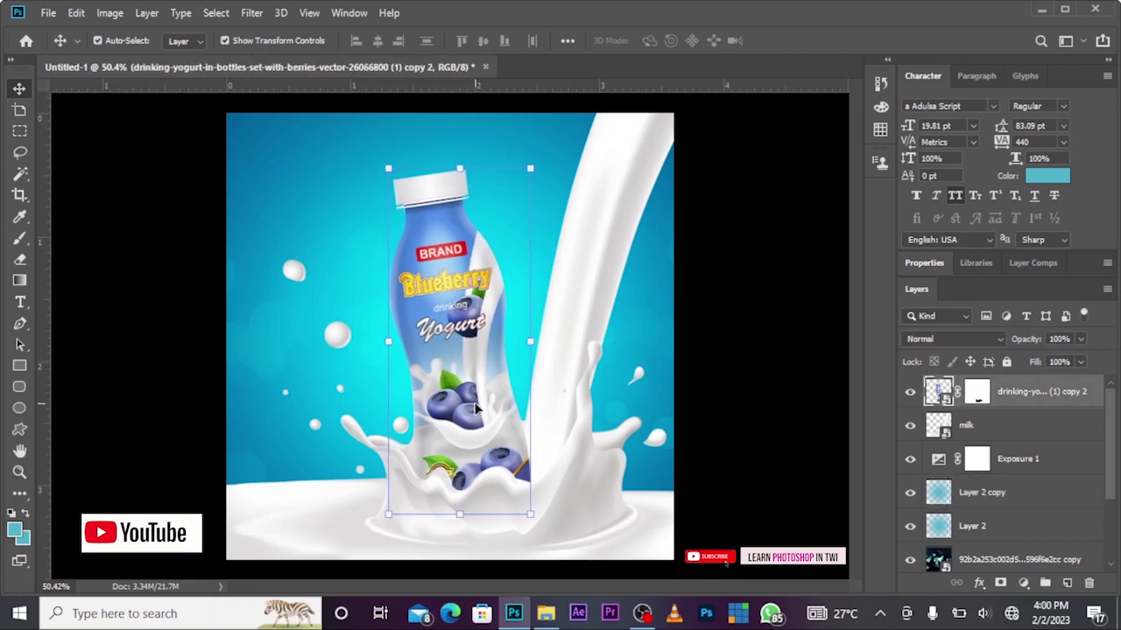
key("Right")
key("Right")
key("Right")
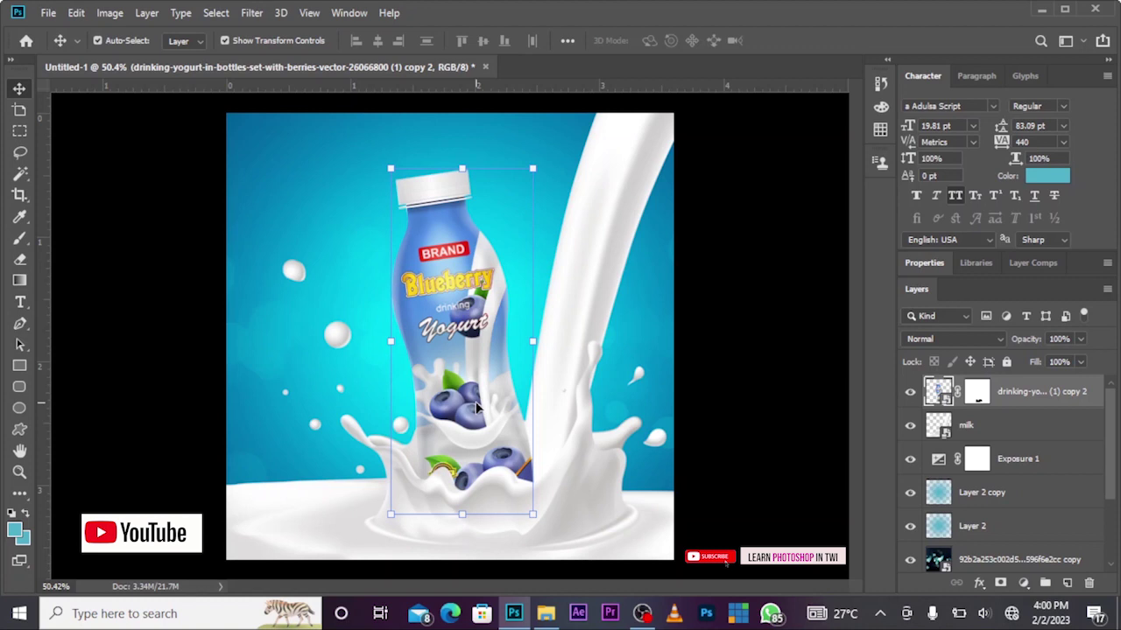
left_click(731, 416)
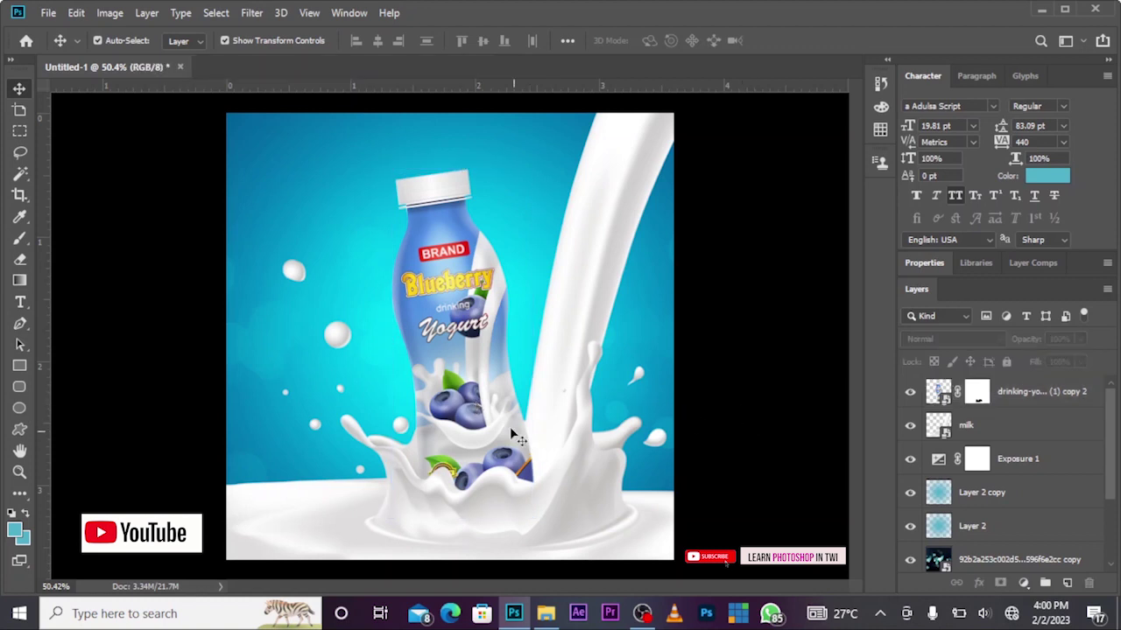
scroll(506, 425, "down", 1)
scroll(498, 407, "up", 1)
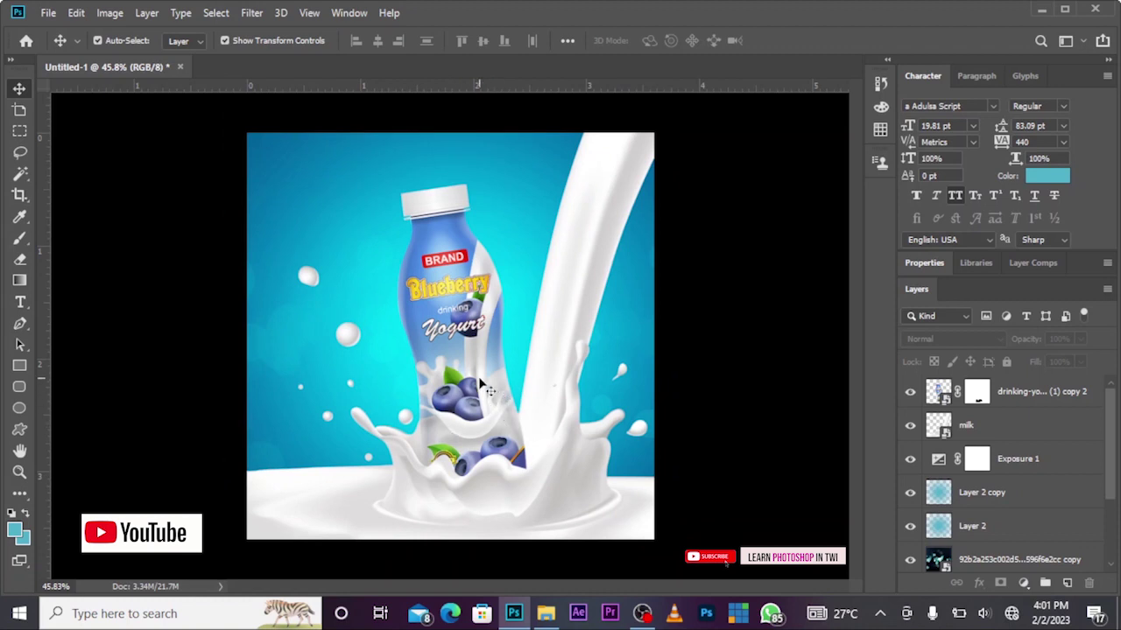
Step: Drag the ray 2 image from the New folder onto the Photoshop advert canvas
left_click(545, 614)
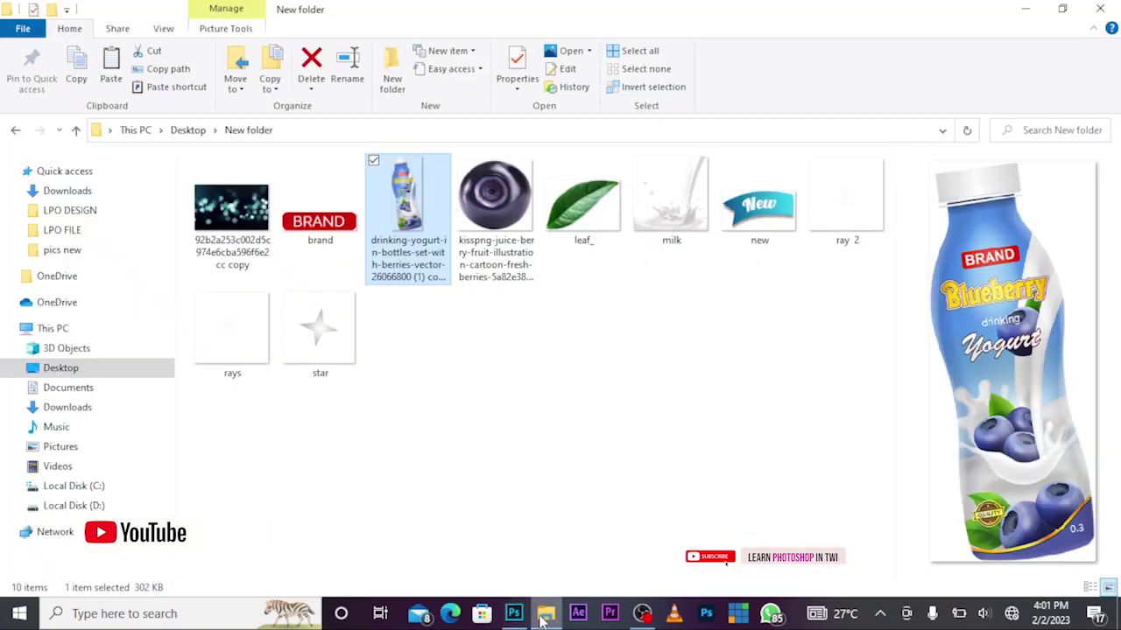
mouse_move(845, 201)
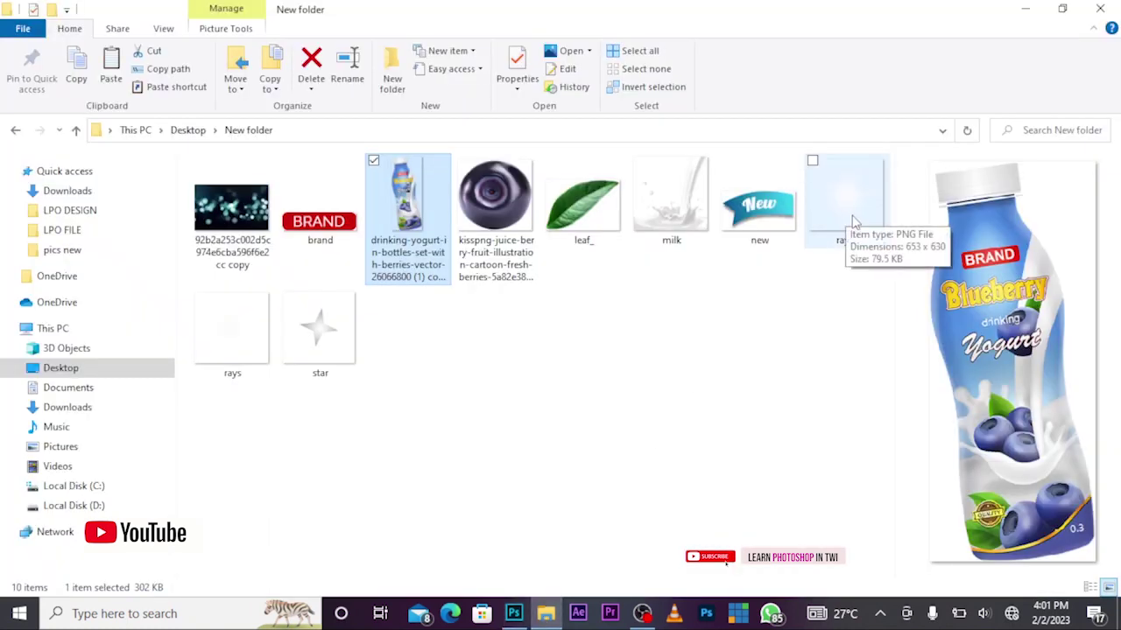
left_click(850, 210)
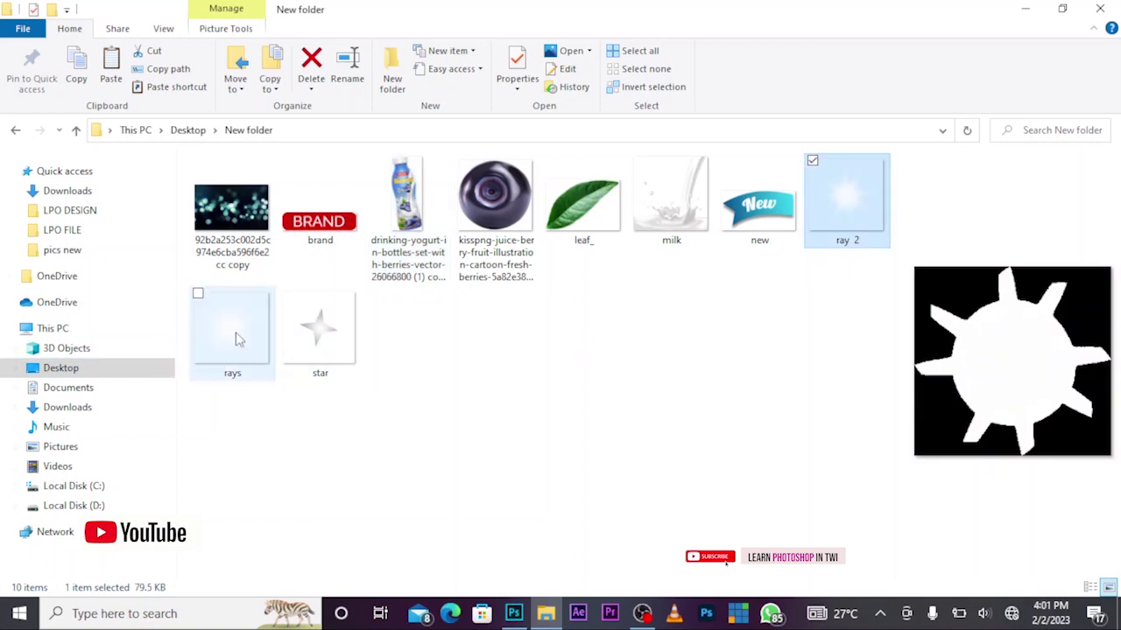
left_click(238, 339)
left_click(857, 187)
left_click_drag(857, 186, 510, 624)
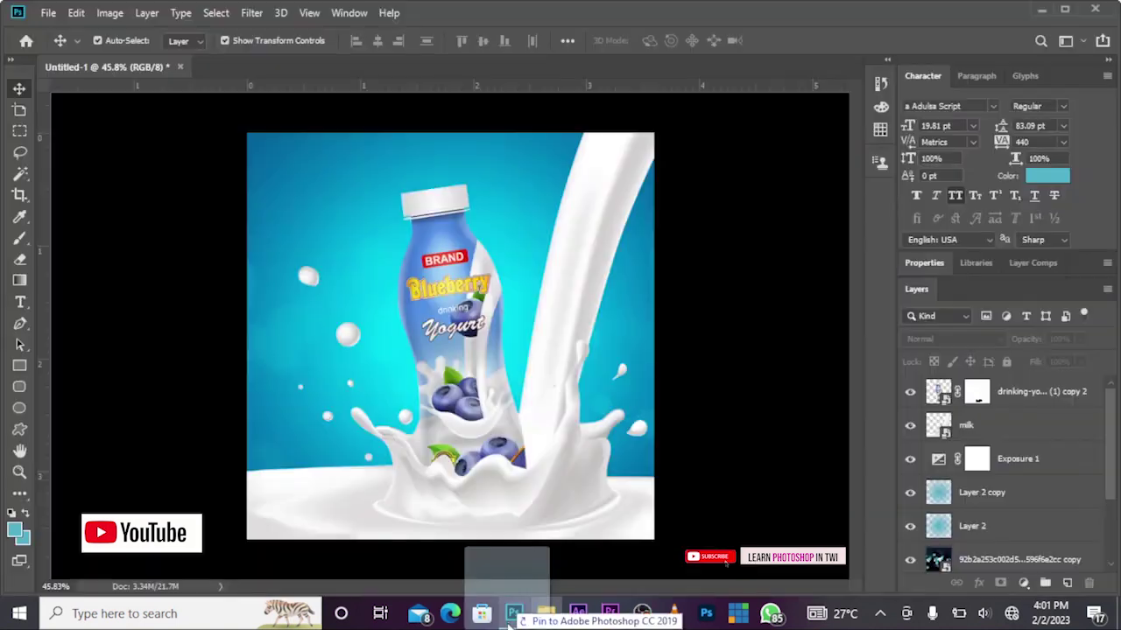
left_click_drag(509, 623, 490, 389)
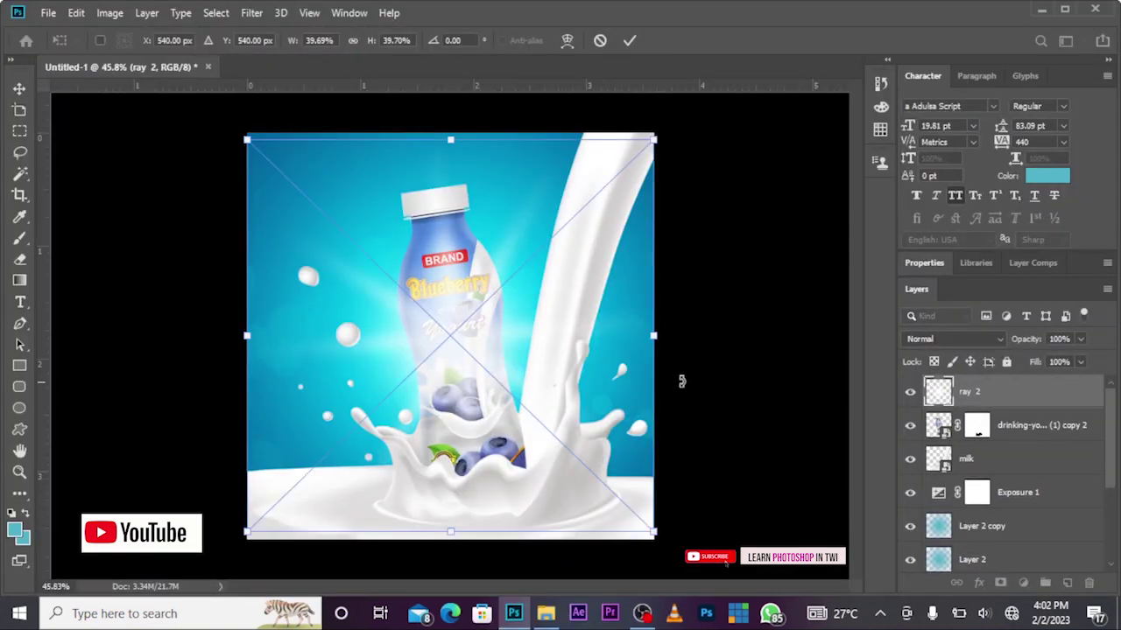
Step: Commit the ray 2 placement and restack it below Exposure 1, undoing a trial upward shift
key("Return")
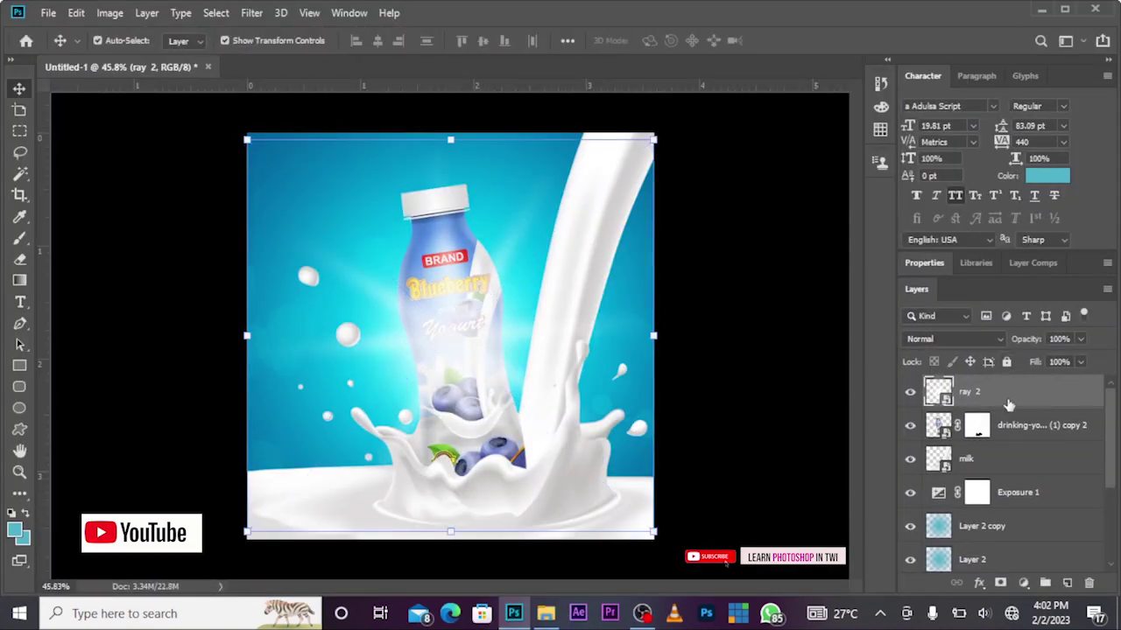
left_click_drag(1008, 402, 994, 507)
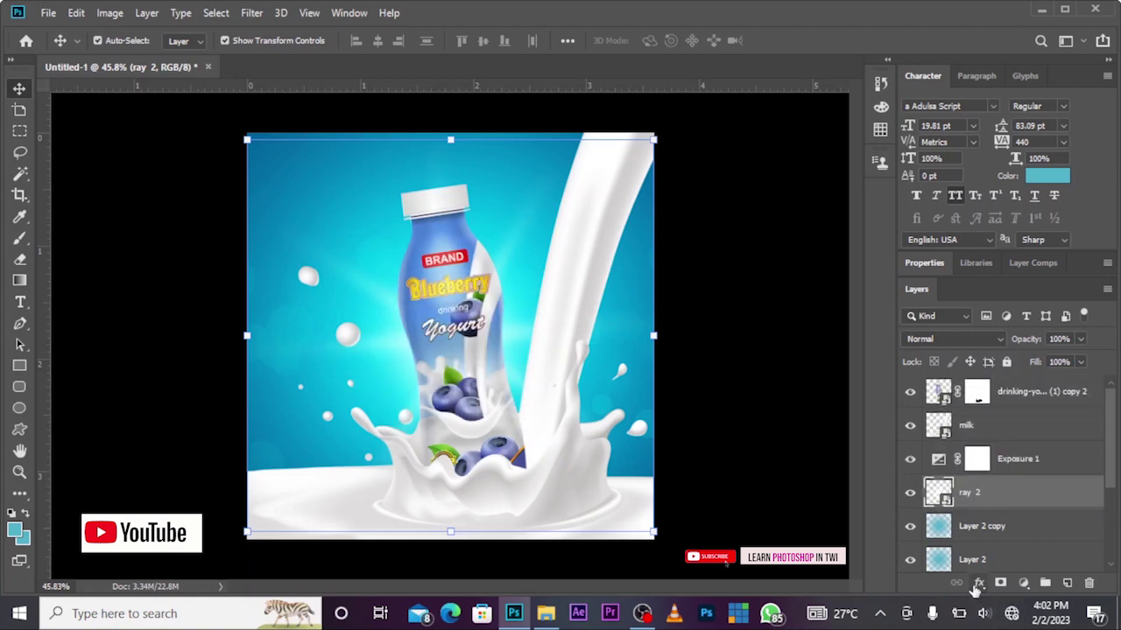
left_click_drag(516, 336, 514, 306)
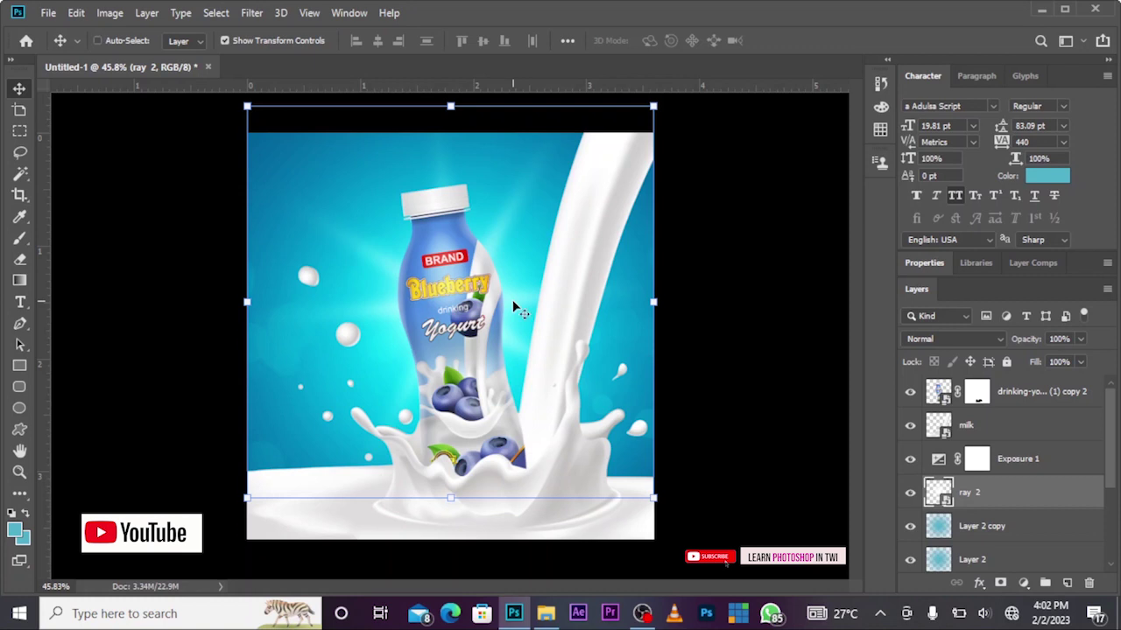
key("ctrl+z")
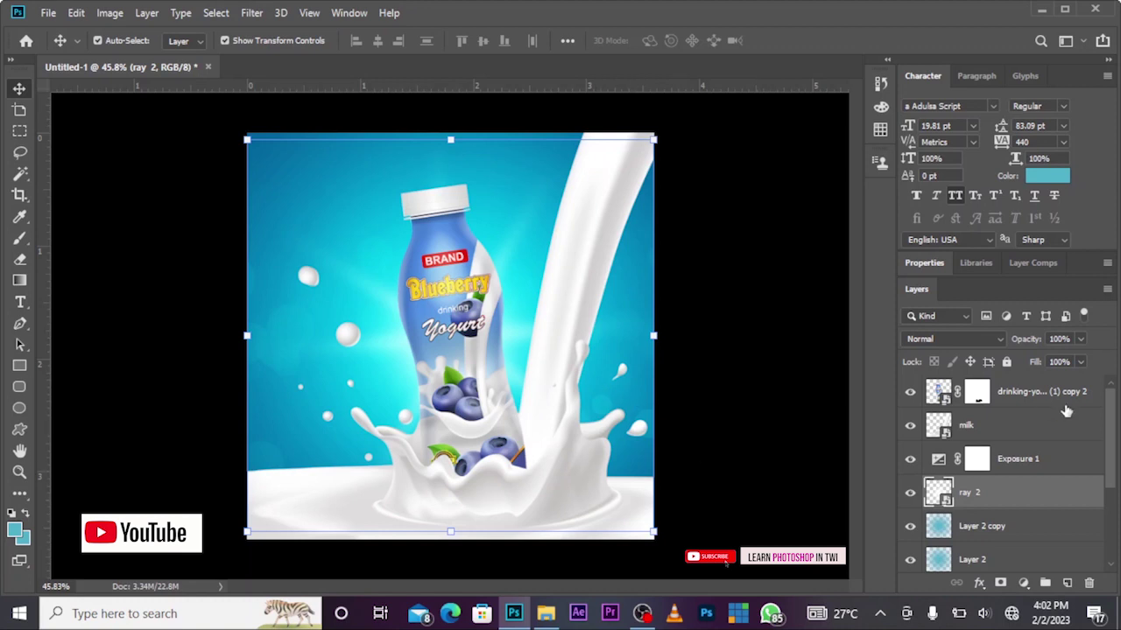
Step: Set the ray 2 layer to Hard Light blend mode at 70% opacity
left_click(983, 337)
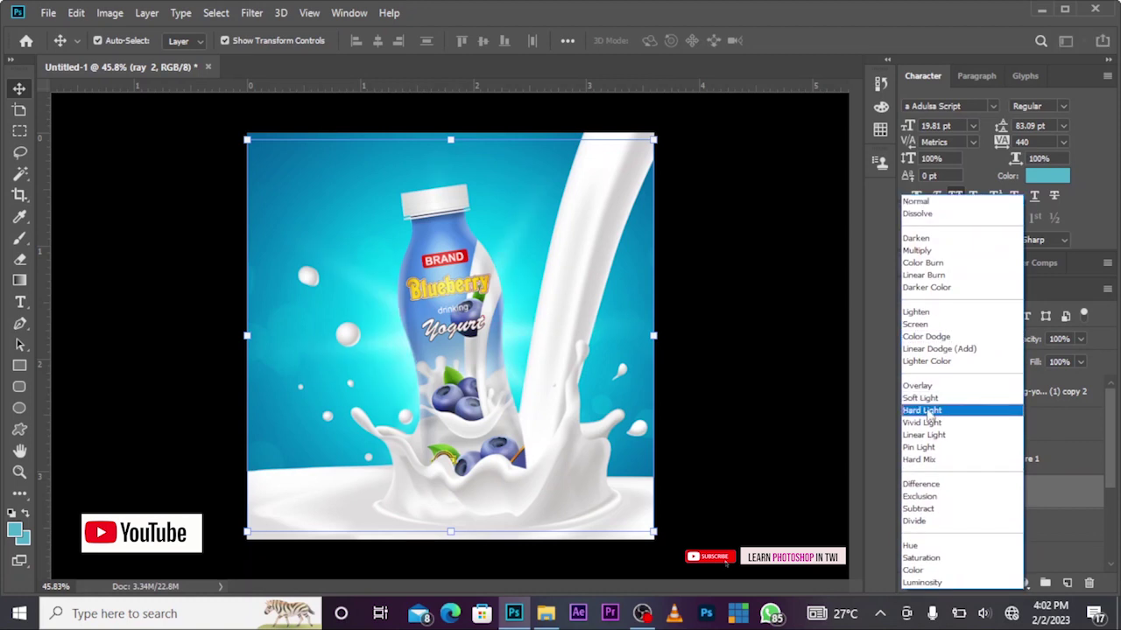
left_click(921, 415)
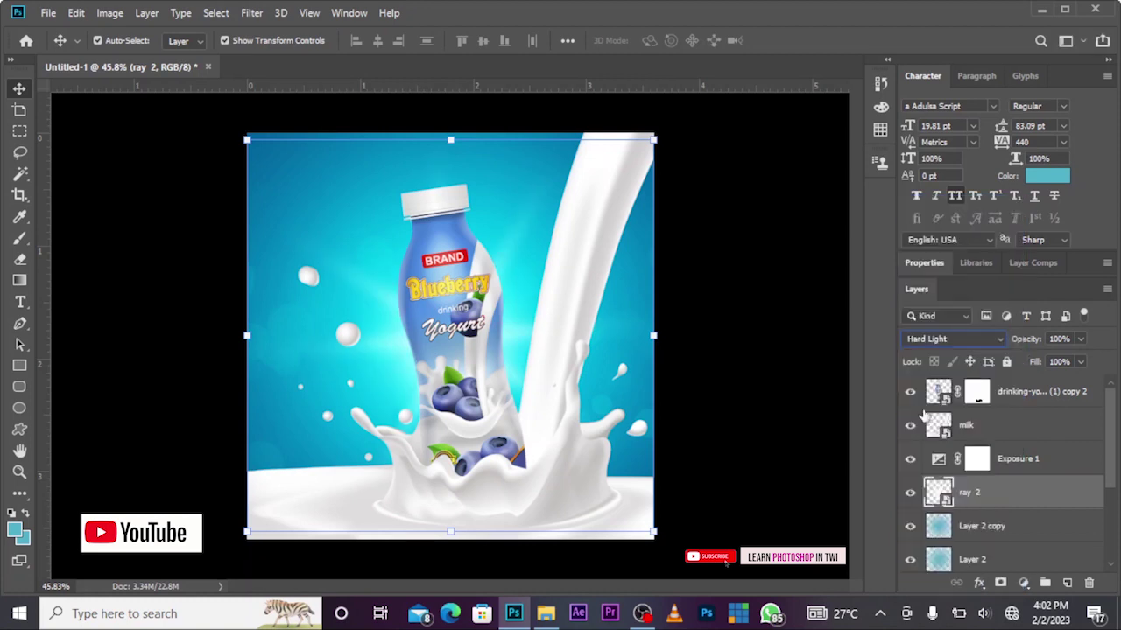
left_click(1080, 340)
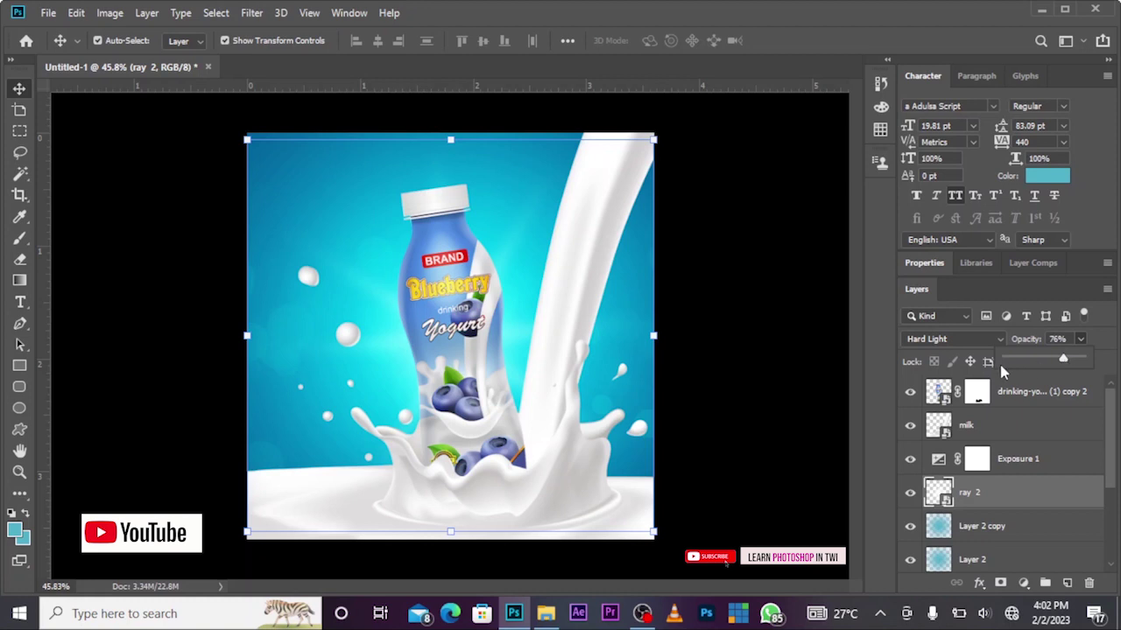
left_click(1047, 357)
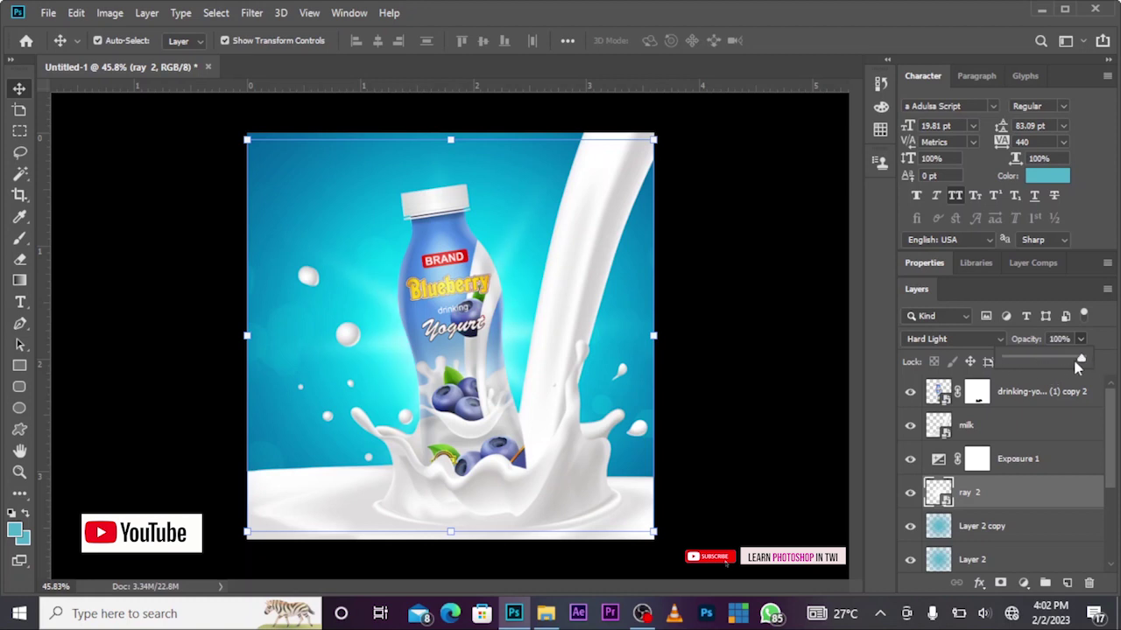
left_click_drag(1086, 368, 1060, 365)
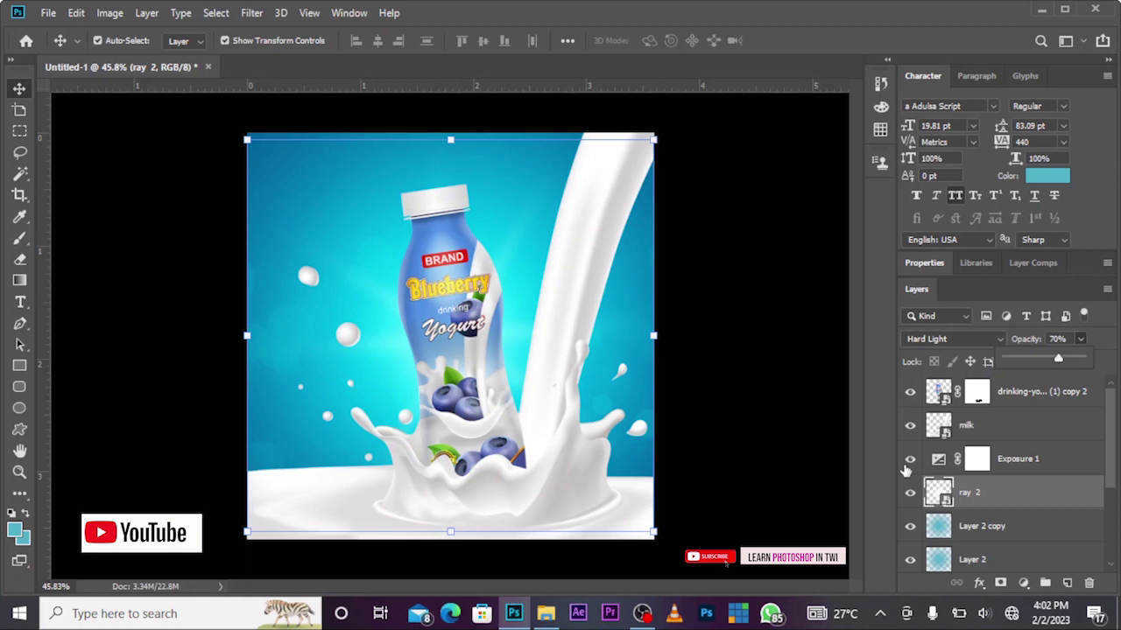
left_click(910, 495)
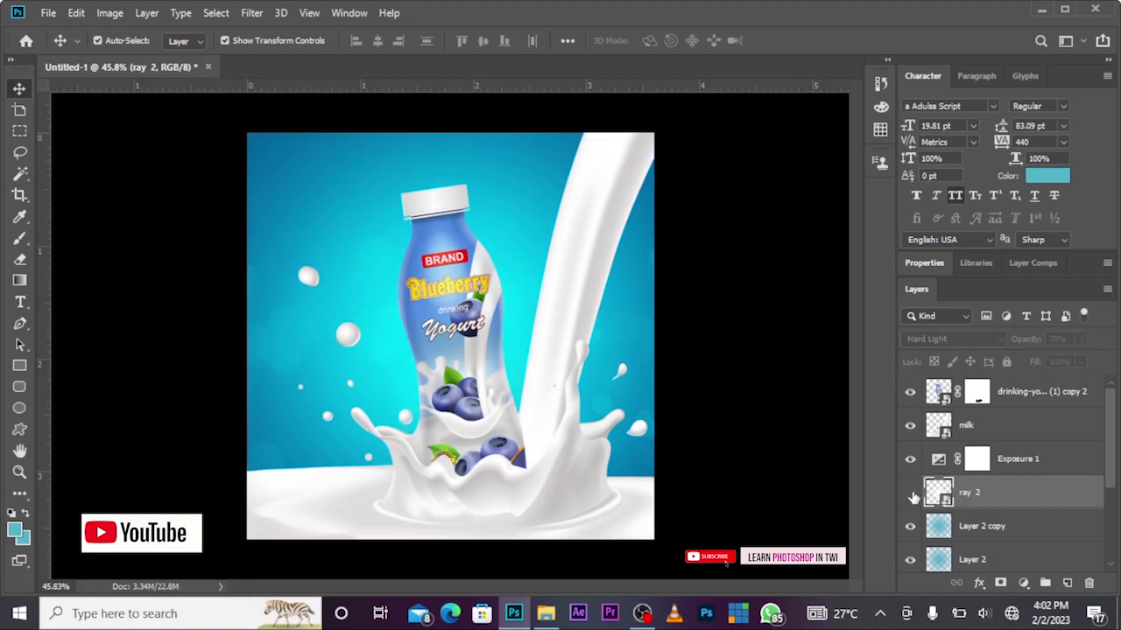
Step: Toggle ray 2's visibility off and on to compare the glow effect
left_click(910, 495)
left_click(910, 494)
left_click(910, 495)
left_click(911, 497)
left_click(978, 495, "ctrl")
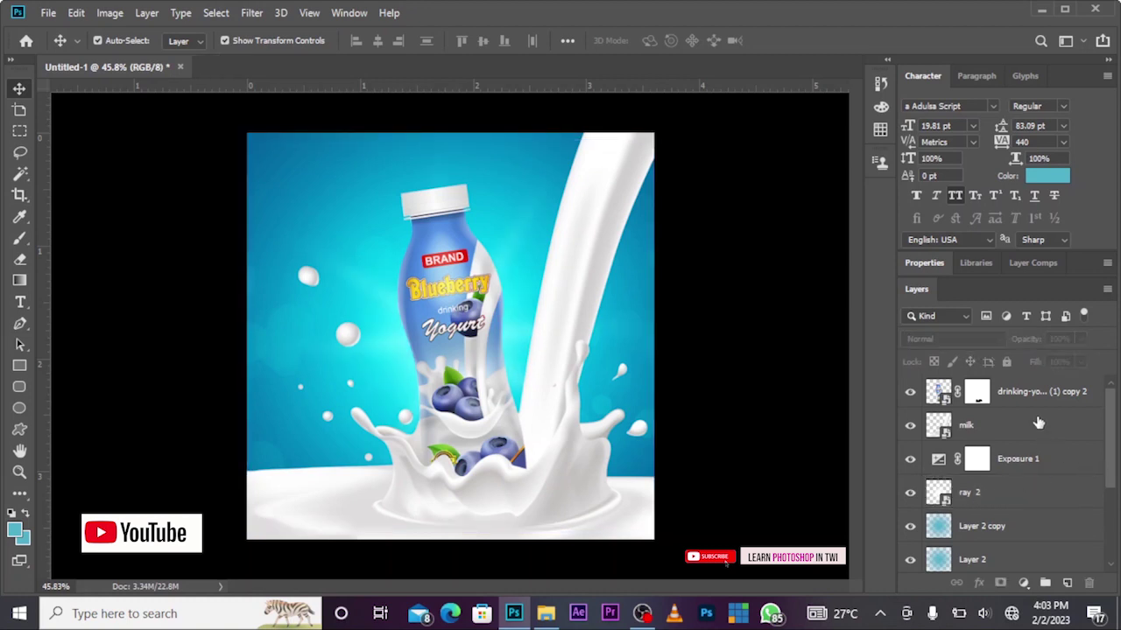
Step: Add a Curves layer above the bottle with the midpoint at input 140, output 121
left_click(938, 392)
left_click(910, 396)
left_click(910, 395)
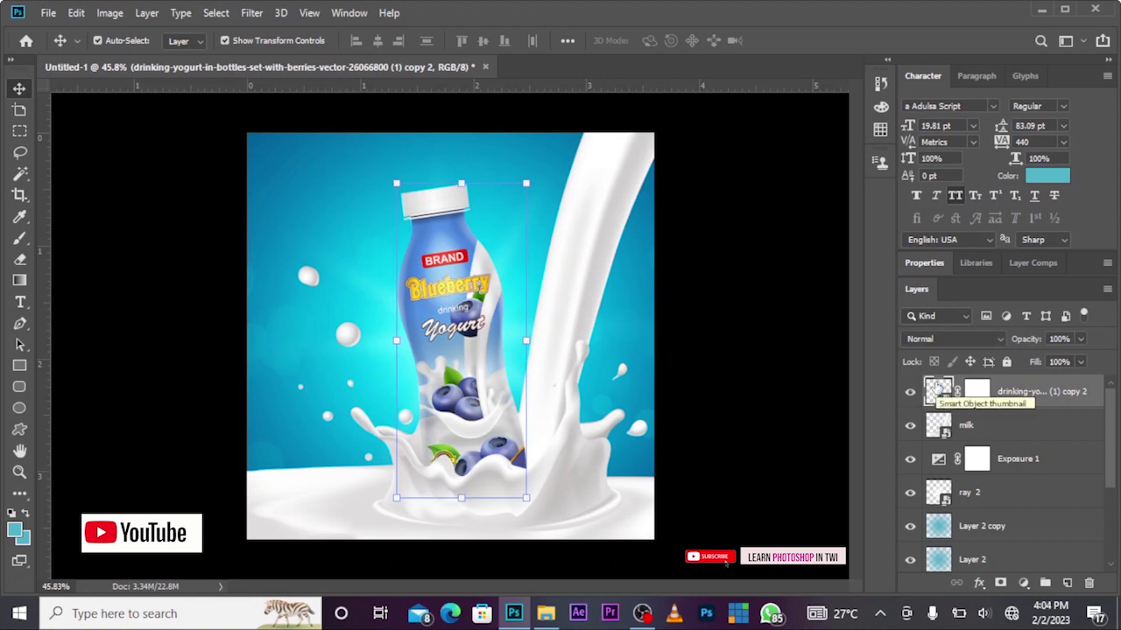
left_click(1025, 582)
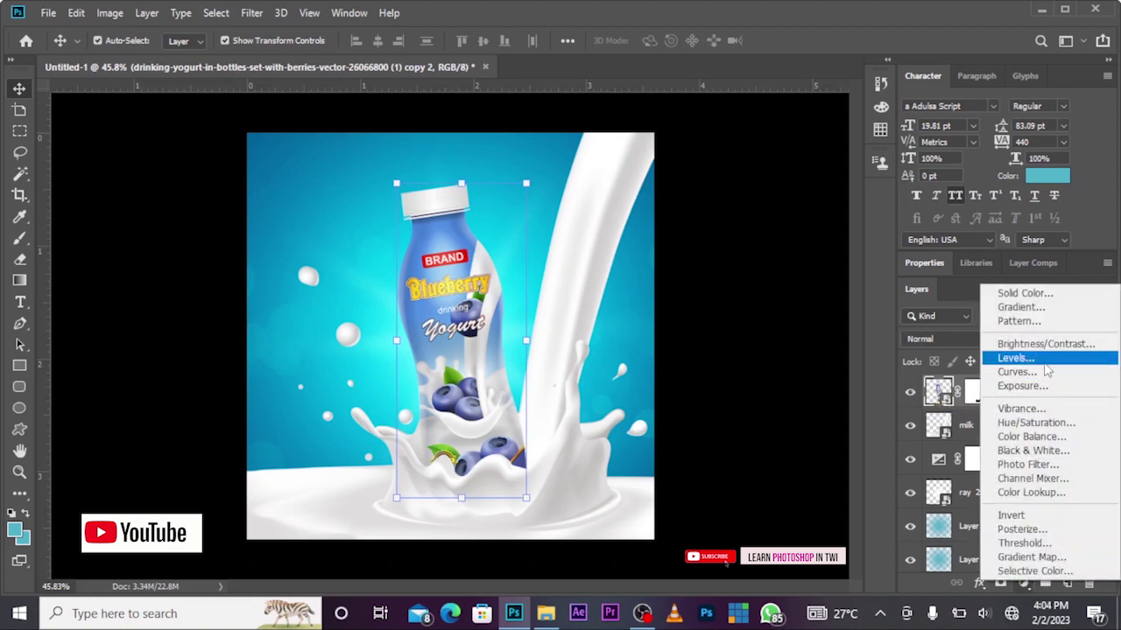
left_click(1042, 373)
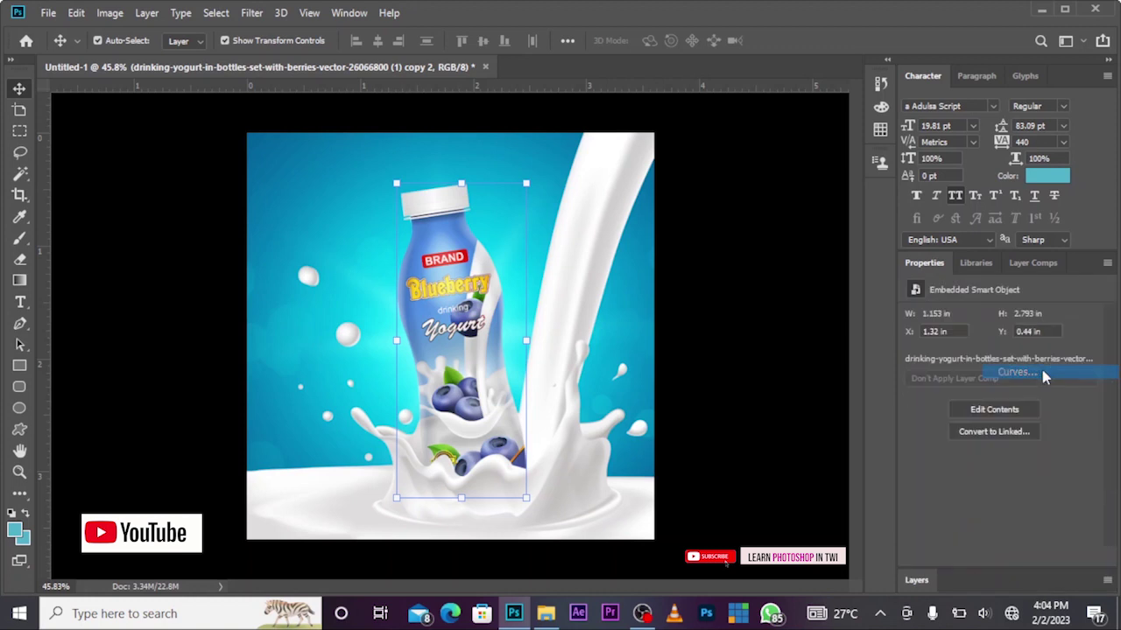
left_click(1016, 426)
left_click_drag(1016, 426, 1023, 433)
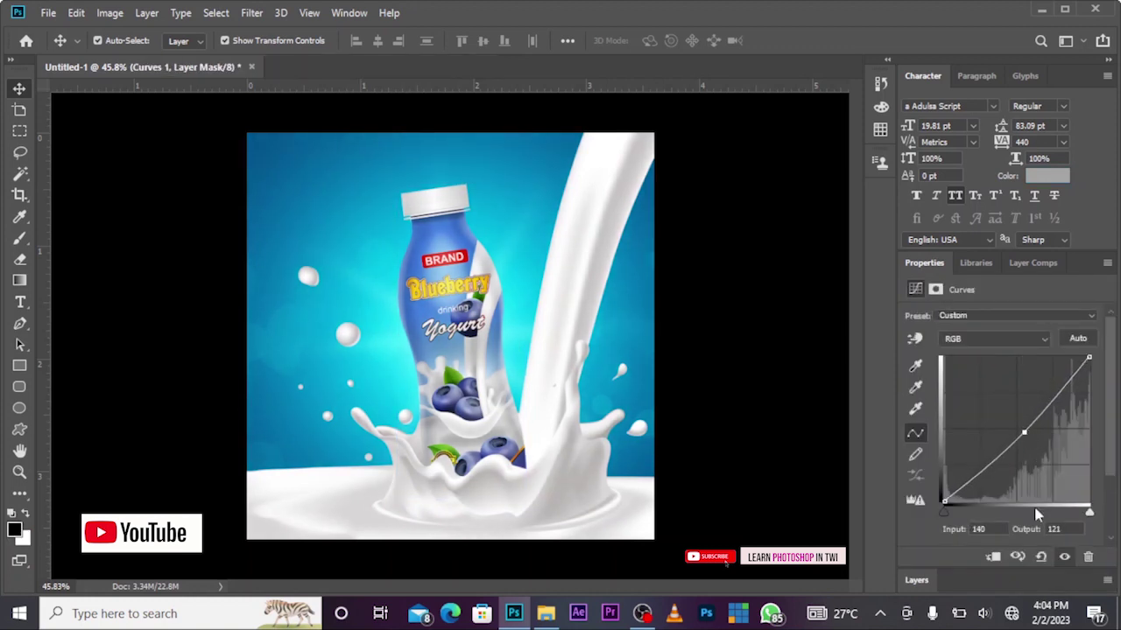
left_click(921, 585)
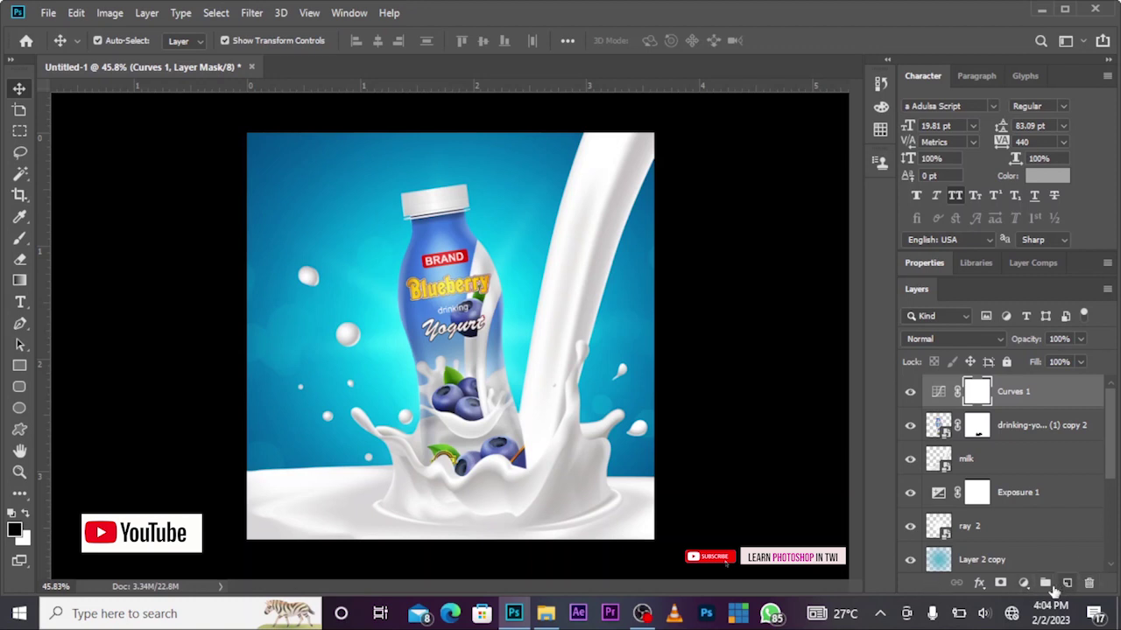
Step: Add Curves 2 with the RGB midpoint pulled down to input 124, output 98
left_click(1022, 583)
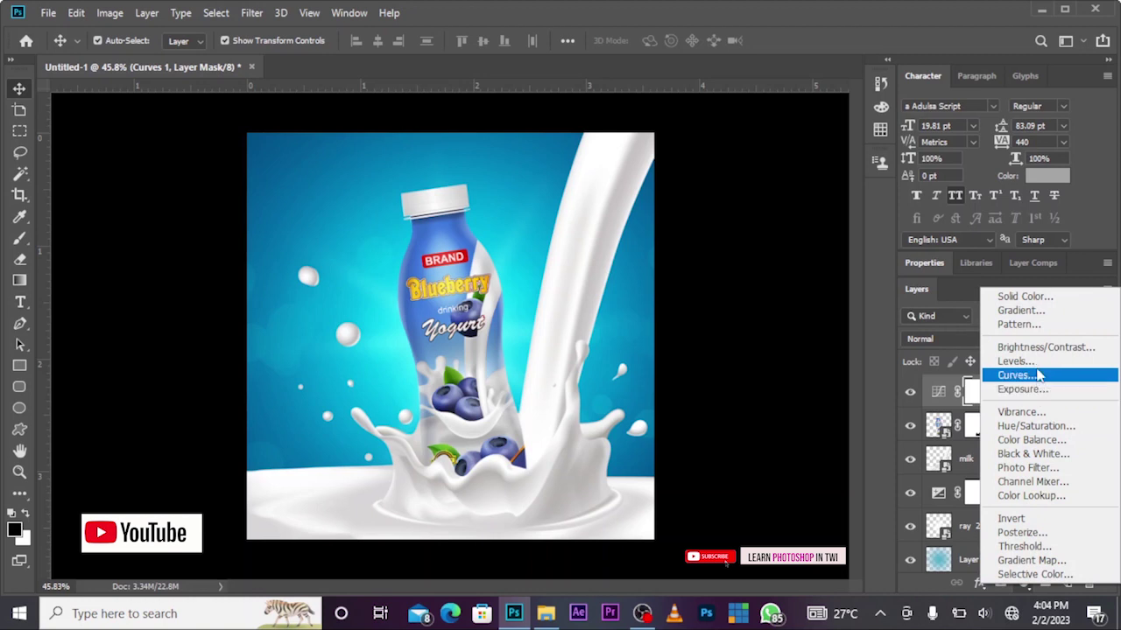
left_click(1016, 375)
left_click_drag(1006, 429, 1014, 447)
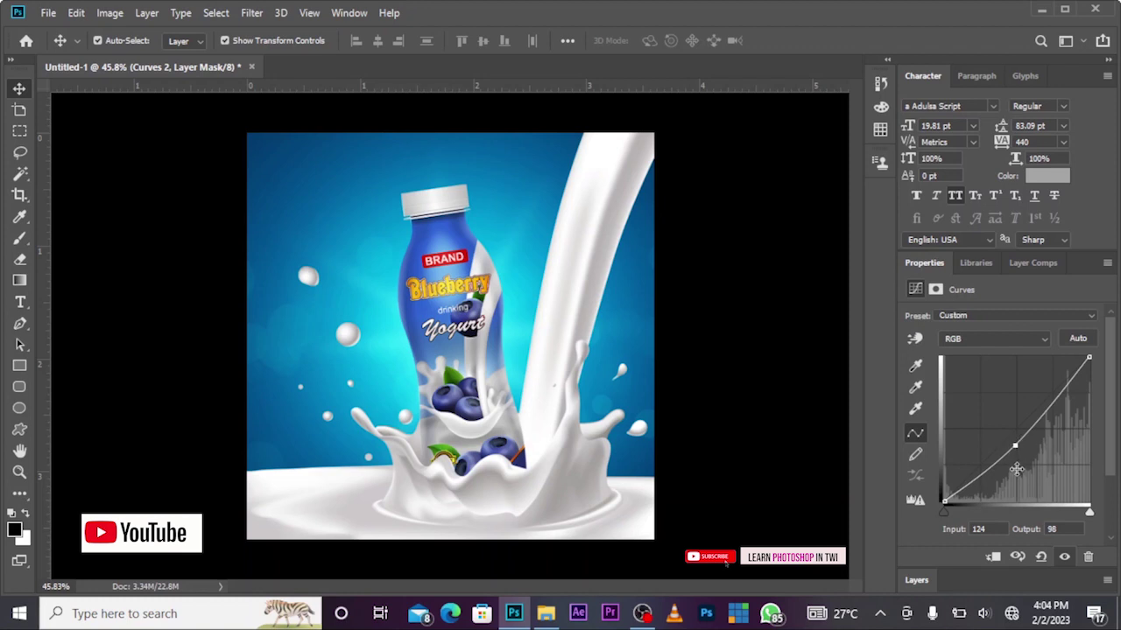
left_click(928, 581)
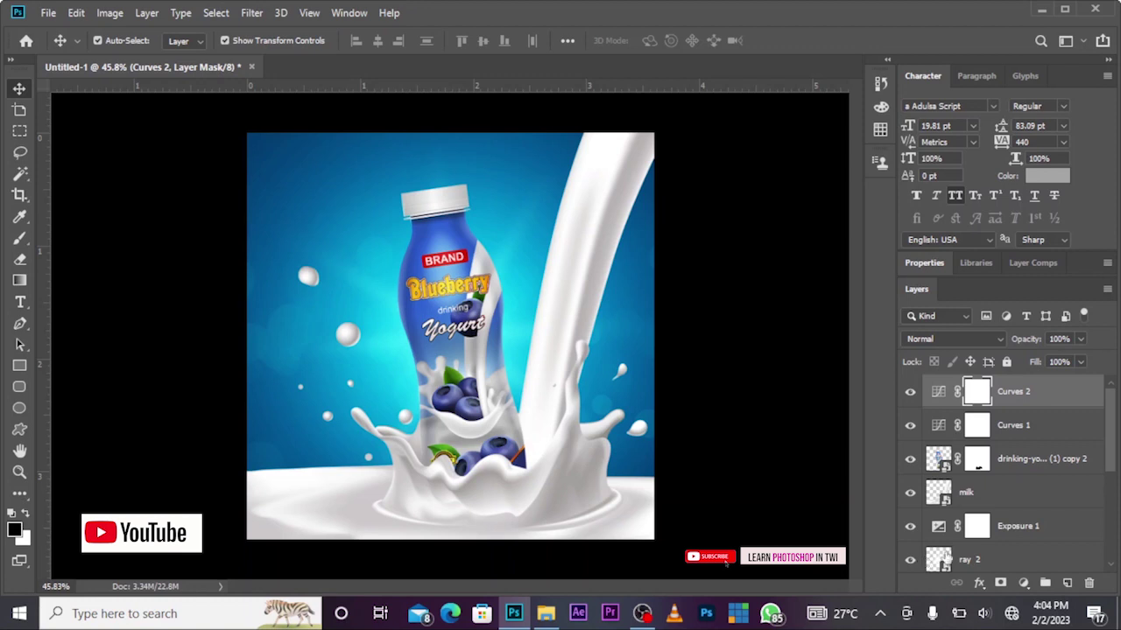
Step: Add an Exposure adjustment layer with gamma correction set to about 0.82
left_click(1023, 583)
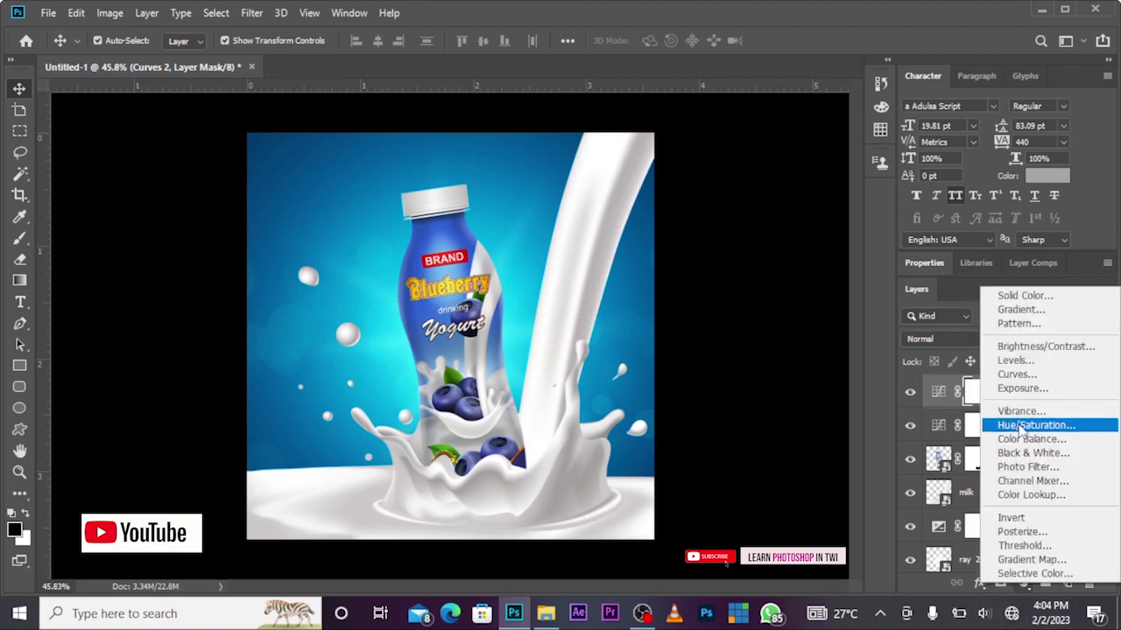
left_click(1034, 388)
left_click_drag(1005, 429, 1032, 427)
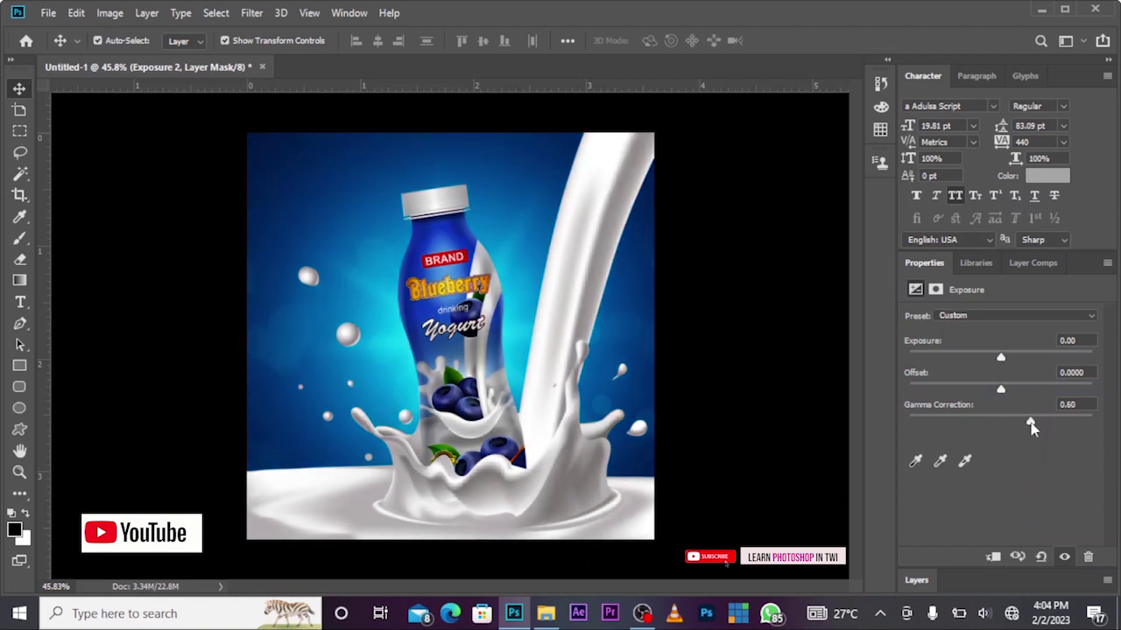
left_click_drag(1031, 426, 1016, 430)
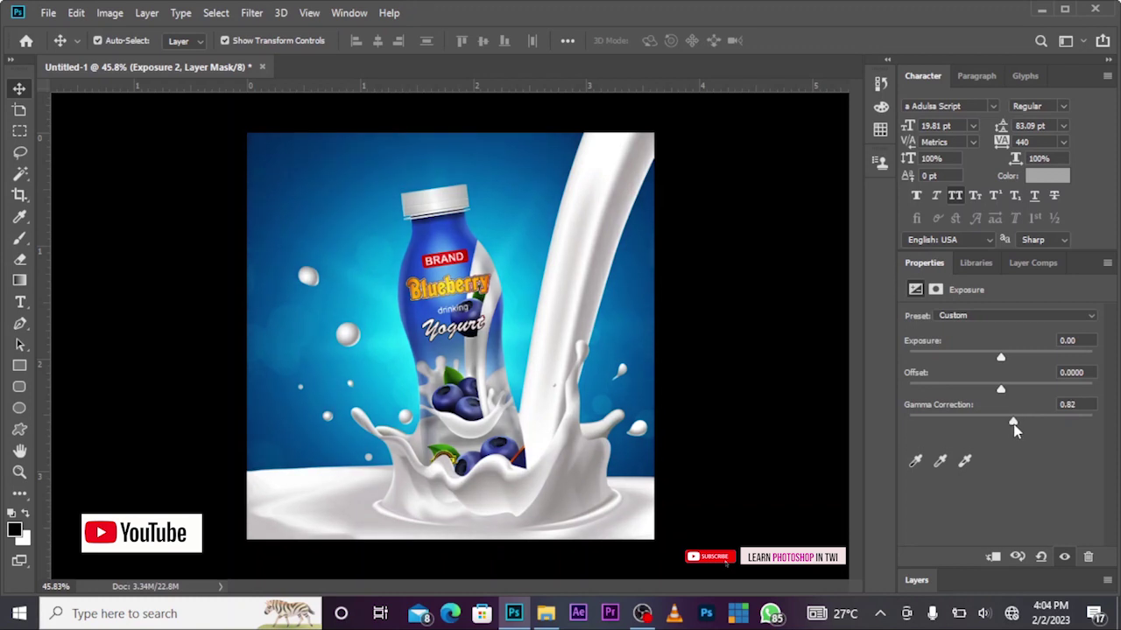
left_click_drag(1014, 429, 1014, 430)
left_click(919, 582)
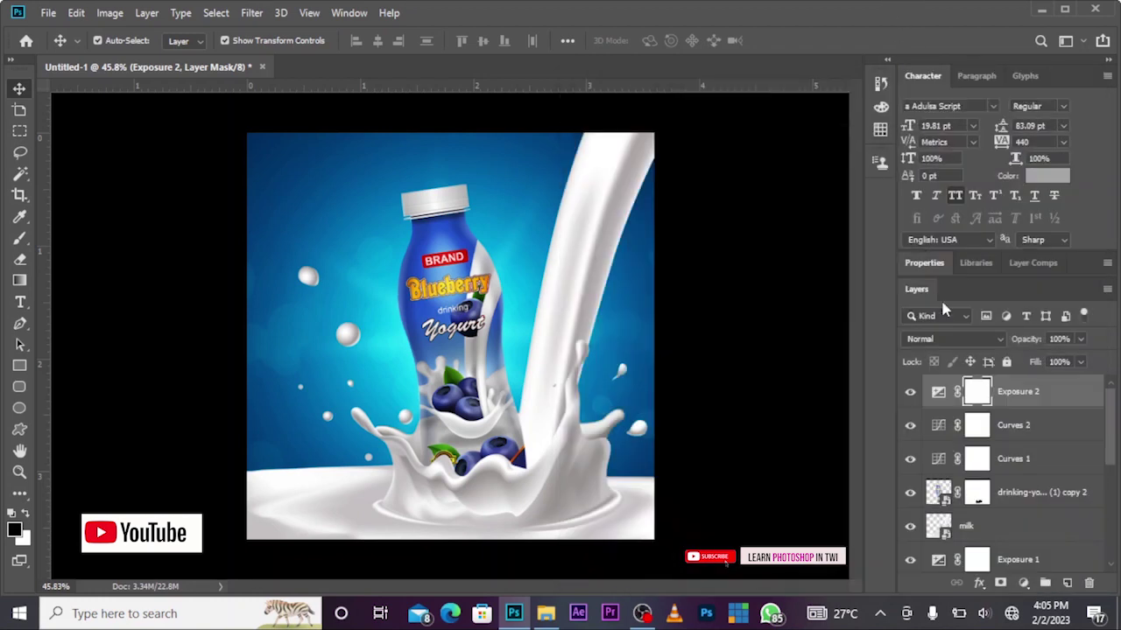
left_click(546, 614)
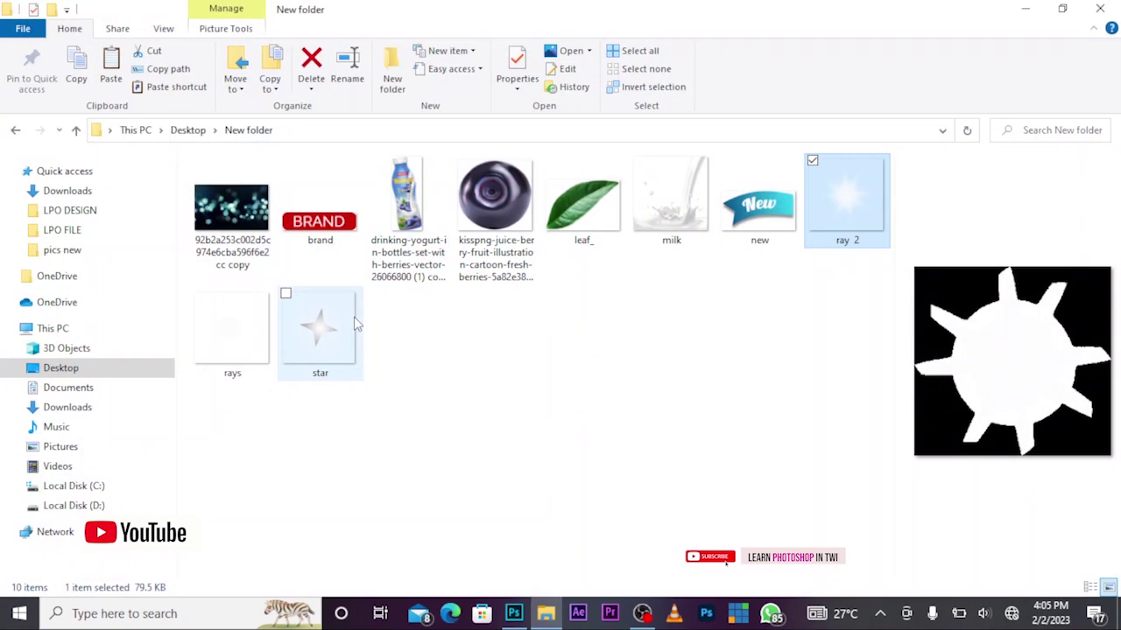
Step: Drag the brand image from File Explorer onto the canvas and commit a narrowed placement
left_click(357, 210)
left_click_drag(357, 210, 521, 613)
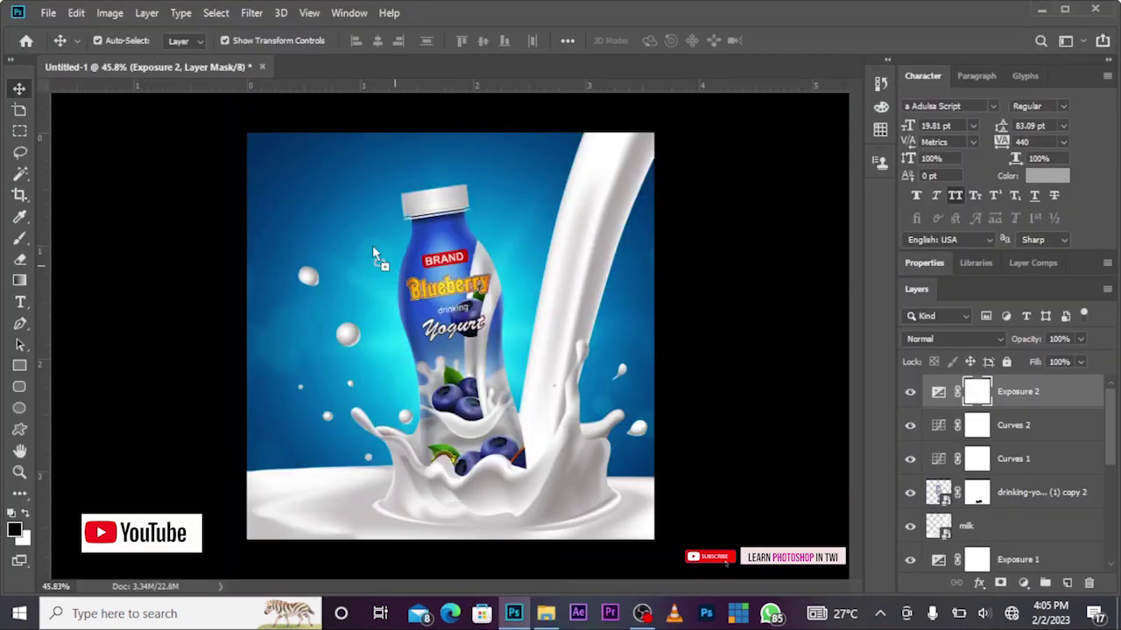
left_click_drag(517, 613, 502, 296)
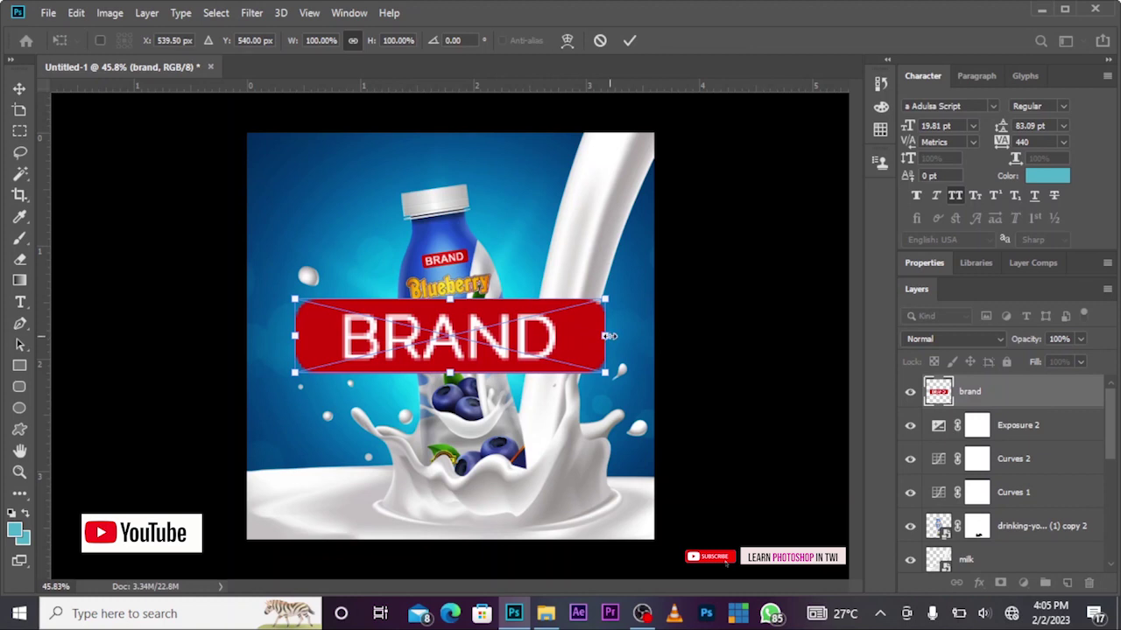
left_click_drag(610, 336, 434, 336)
key("Return")
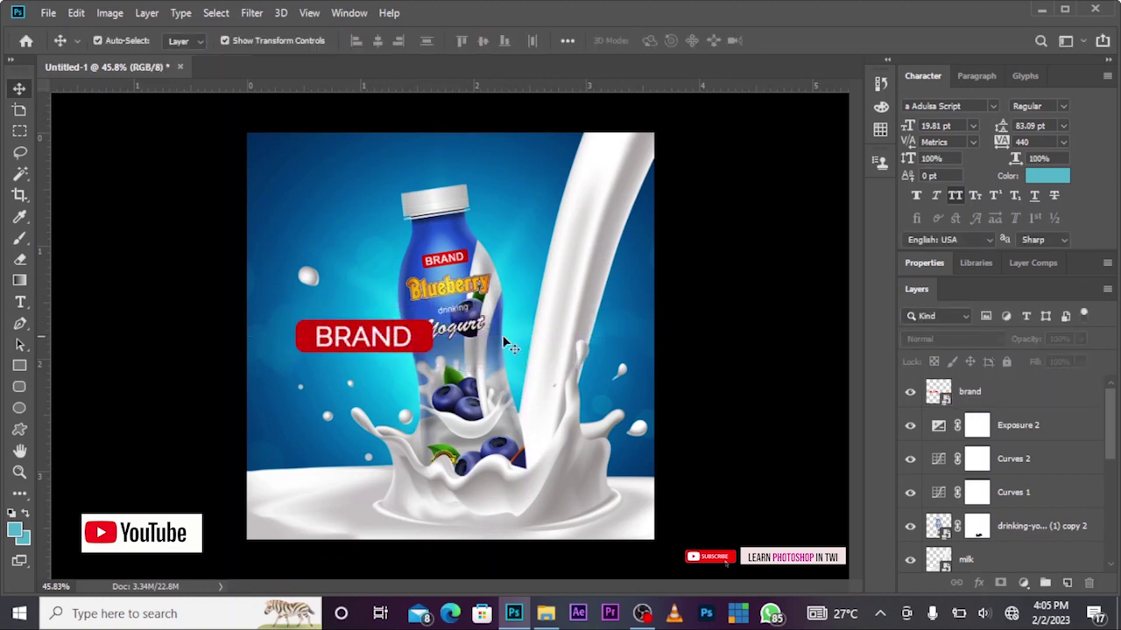
Step: Scale the BRAND banner to 33% and position it in the top-left corner
left_click_drag(385, 341, 347, 171)
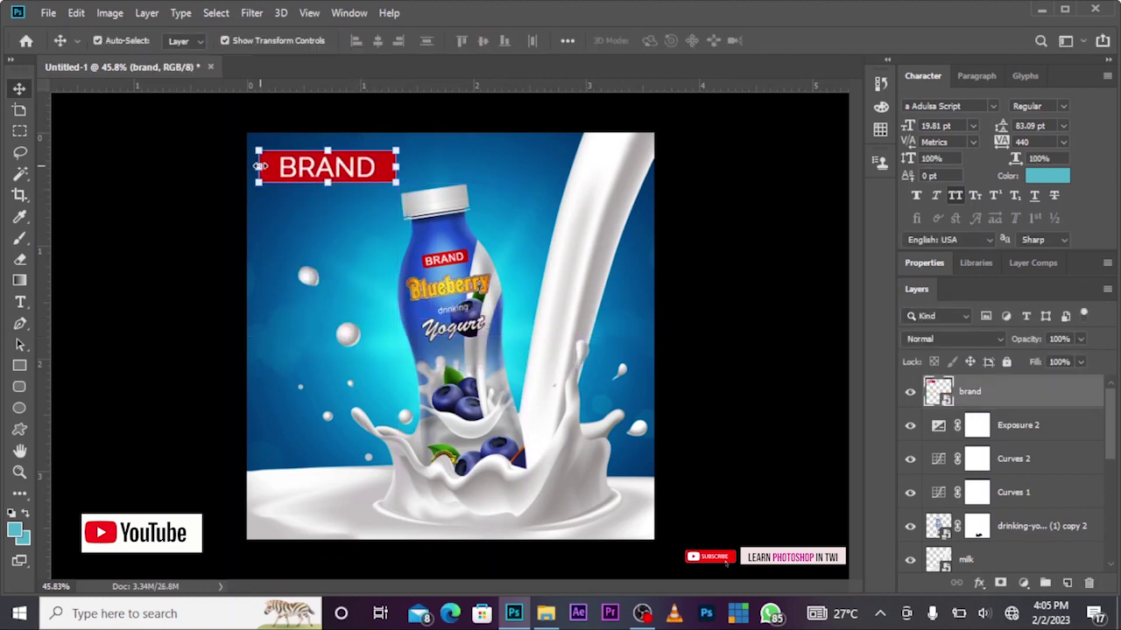
left_click_drag(261, 166, 284, 167)
key("Return")
left_click(740, 273)
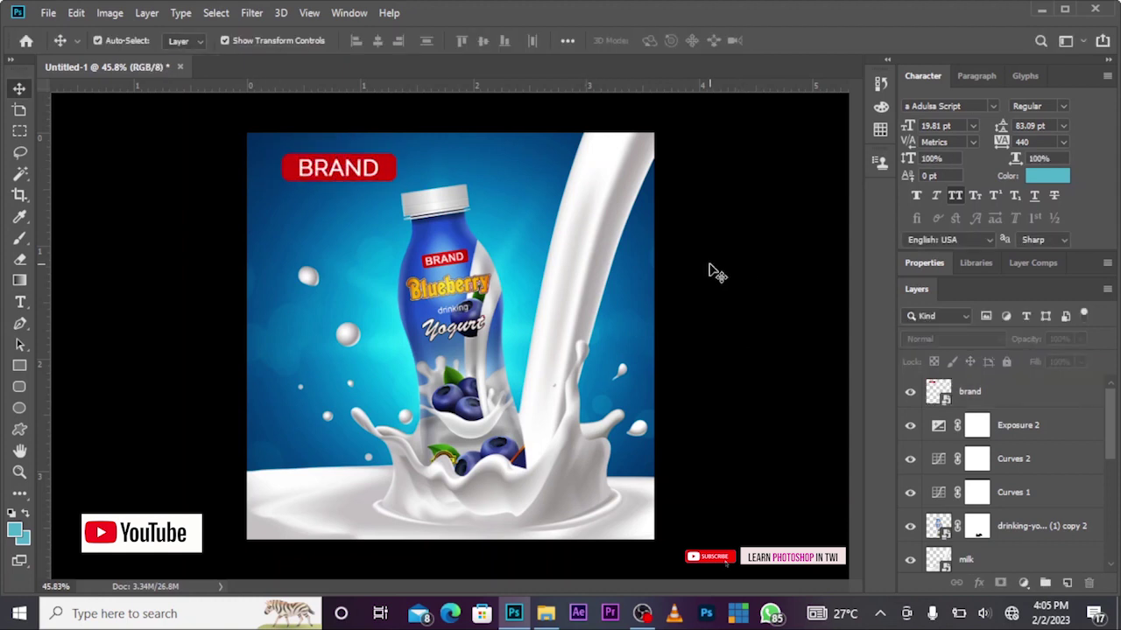
left_click_drag(357, 173, 341, 173)
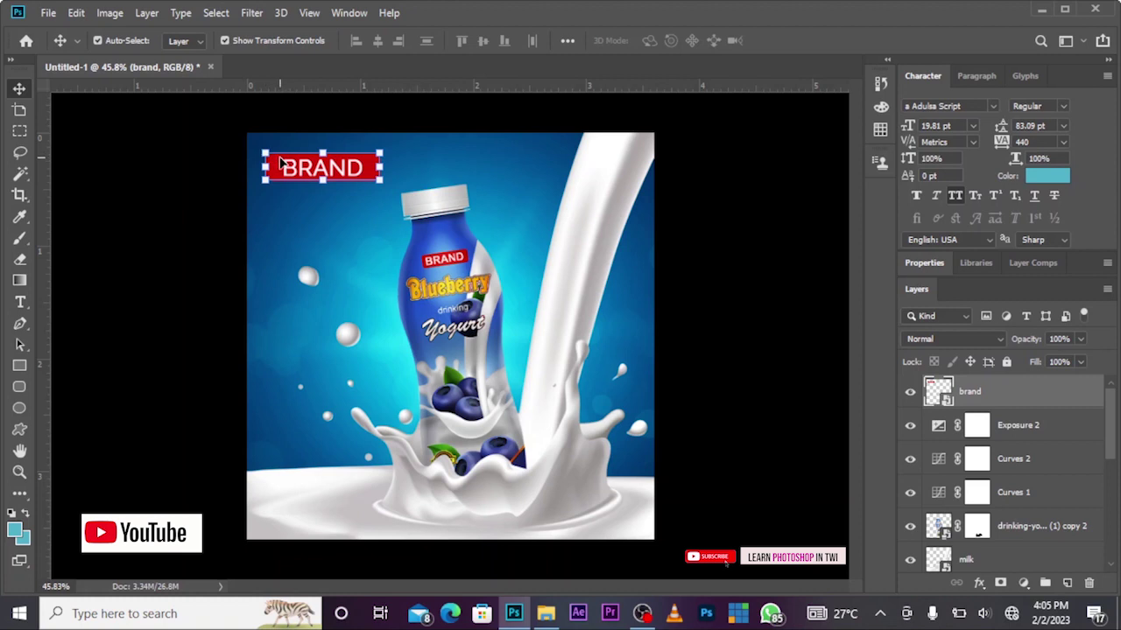
left_click_drag(266, 154, 277, 156)
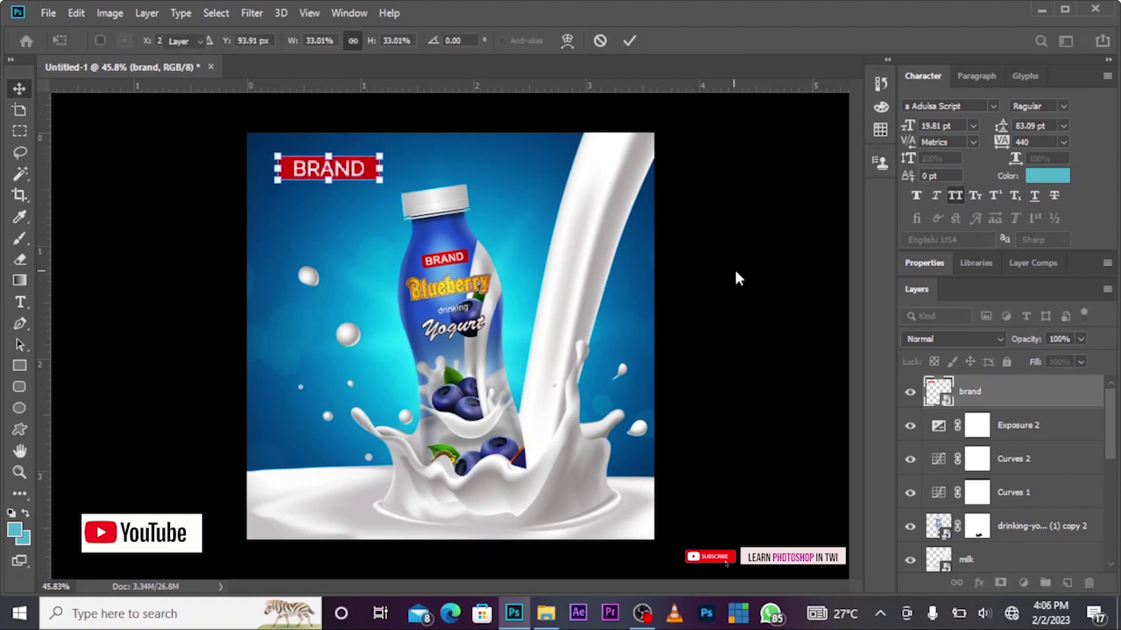
key("Return")
left_click_drag(351, 171, 337, 175)
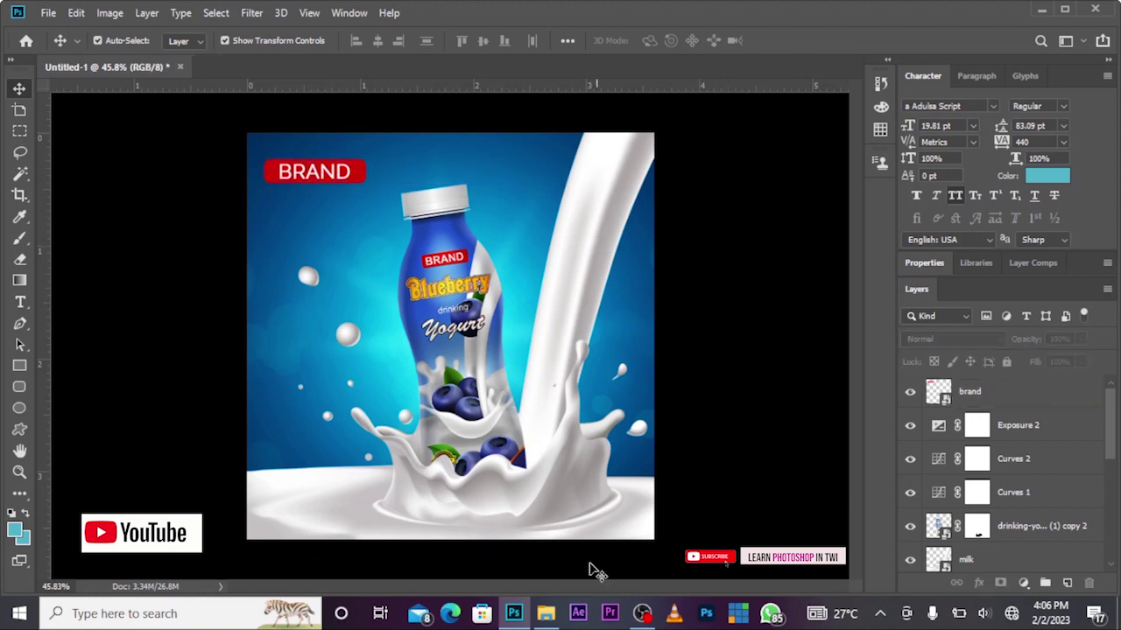
left_click(545, 613)
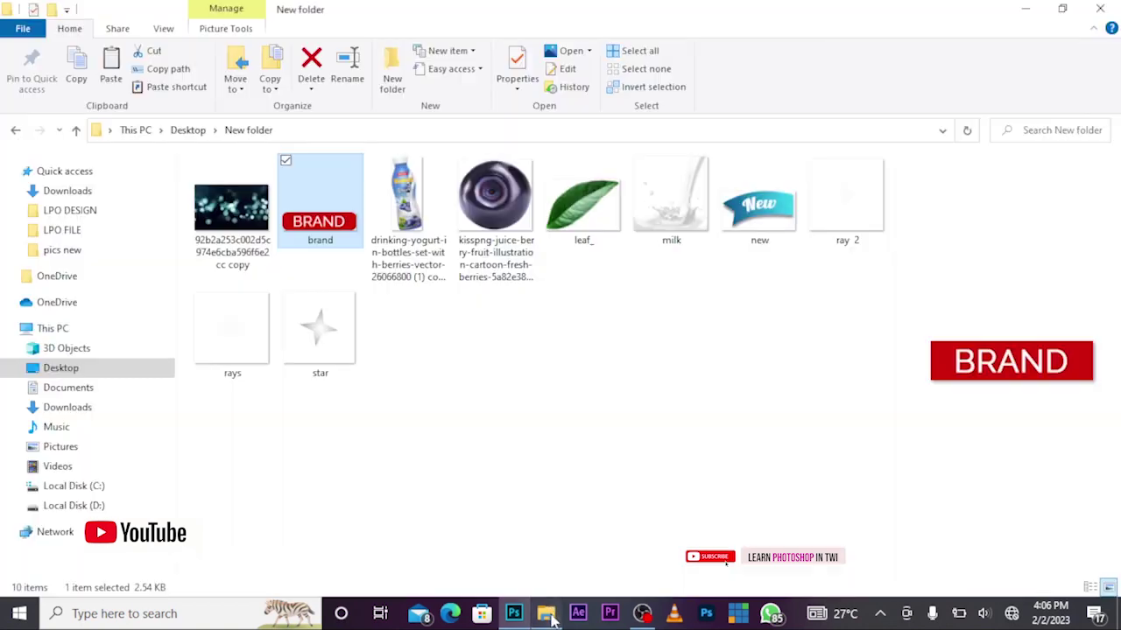
Step: Drag the kisspng blueberry image into Photoshop and shrink it to about 27.85%
left_click(497, 191)
left_click_drag(516, 175, 516, 622)
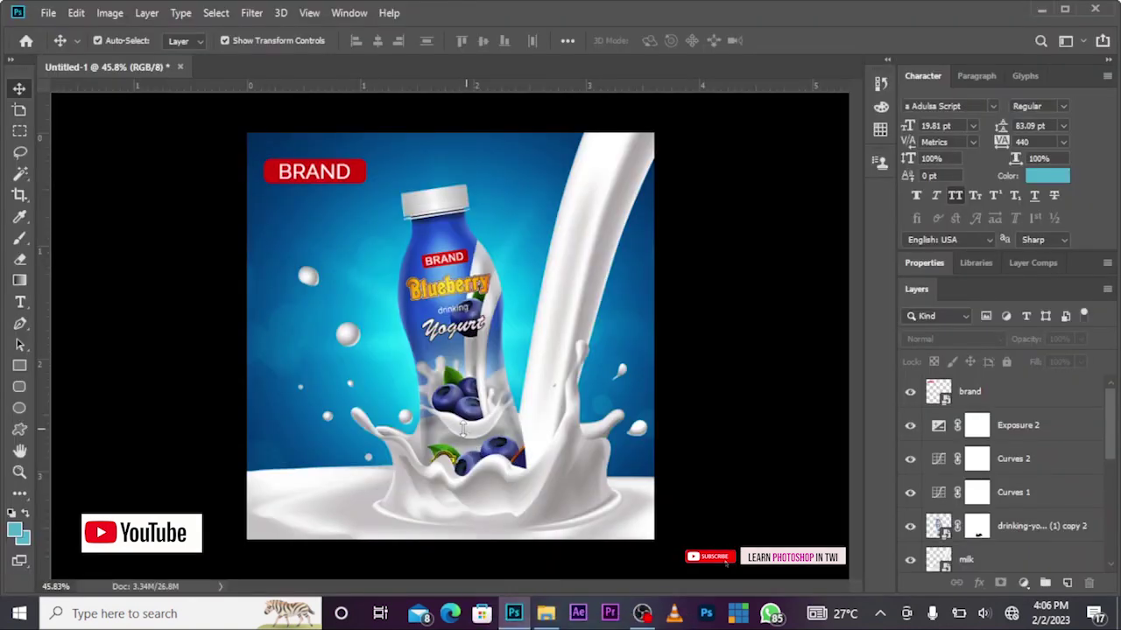
left_click_drag(516, 622, 464, 434)
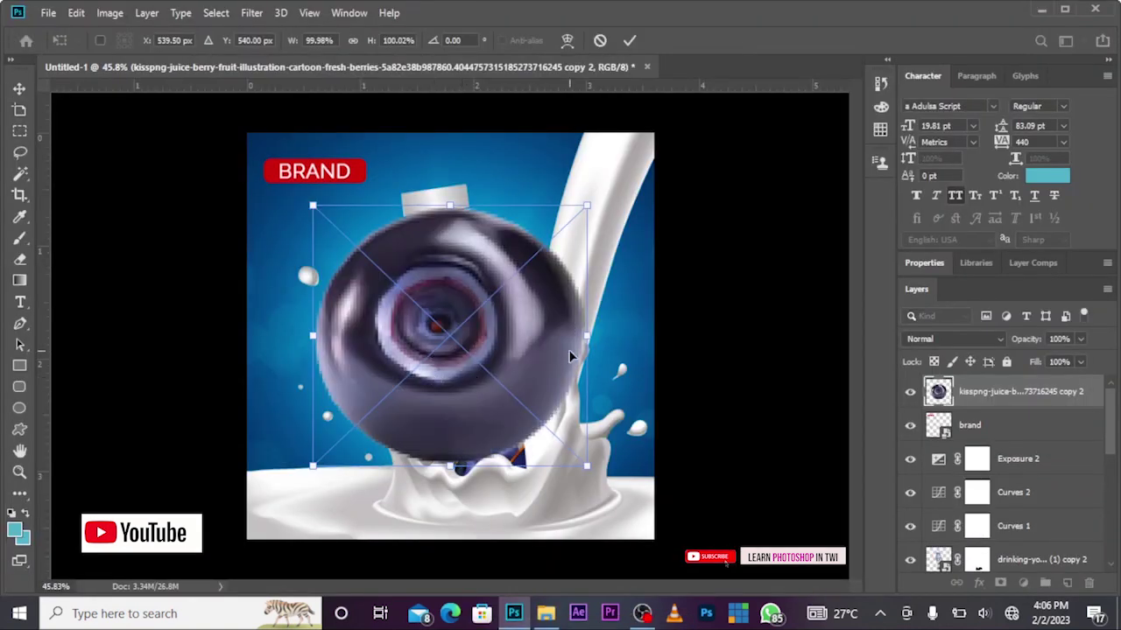
mouse_move(587, 467)
left_mouse_down()
mouse_move(399, 354)
mouse_move(385, 234)
mouse_move(401, 330)
left_mouse_up()
key("Return")
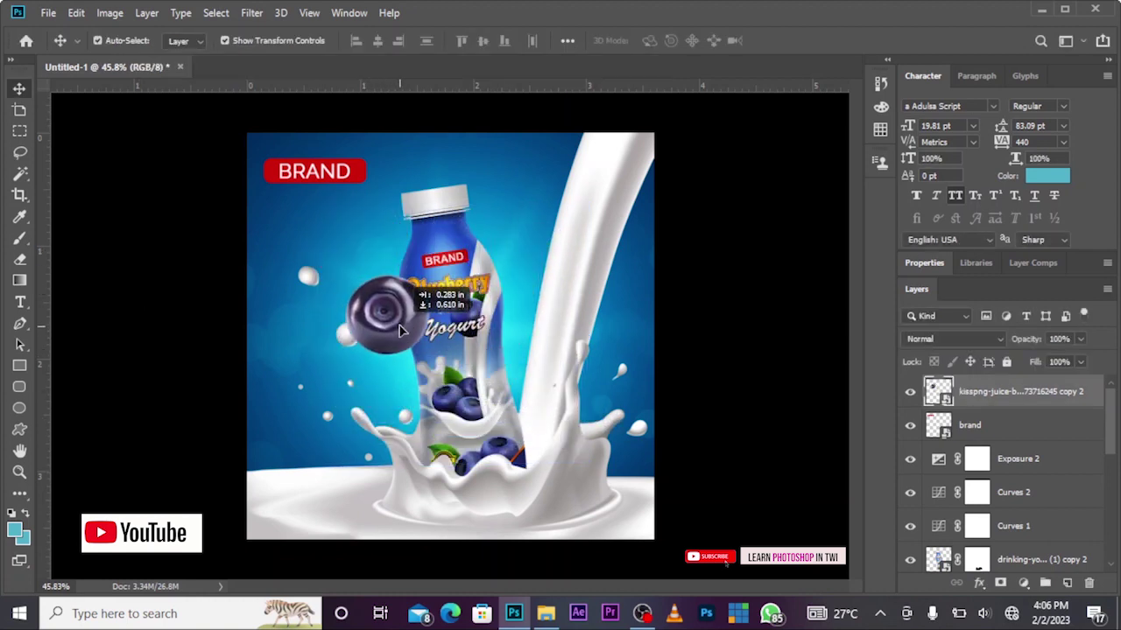
Step: Position the blueberry beside the left side of the bottle label
left_click_drag(400, 330, 401, 337)
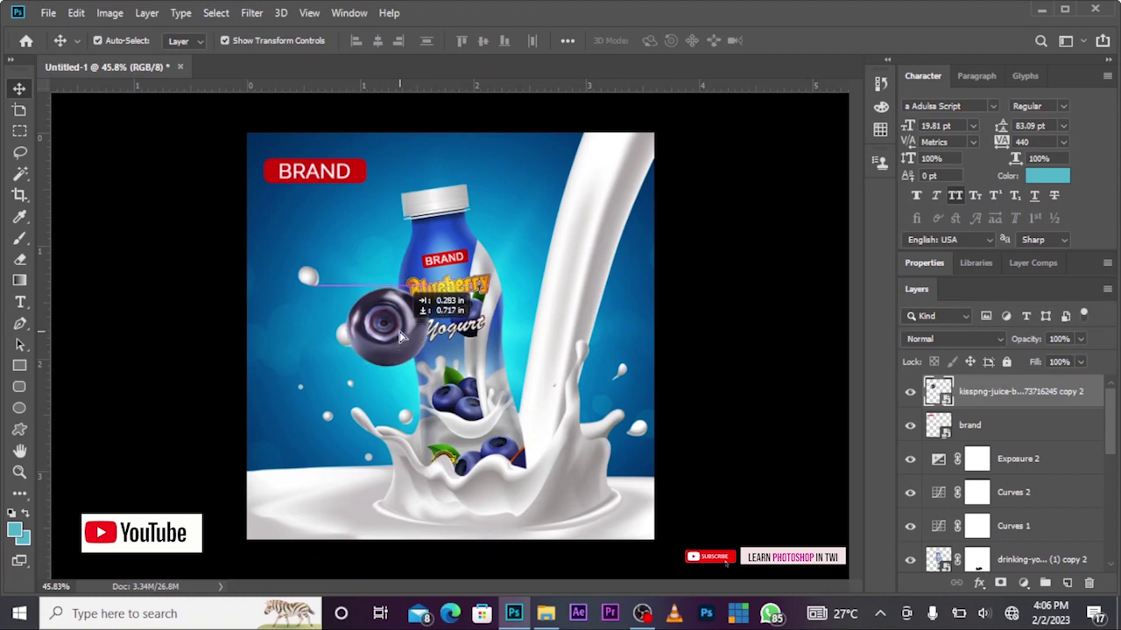
key("ctrl+t")
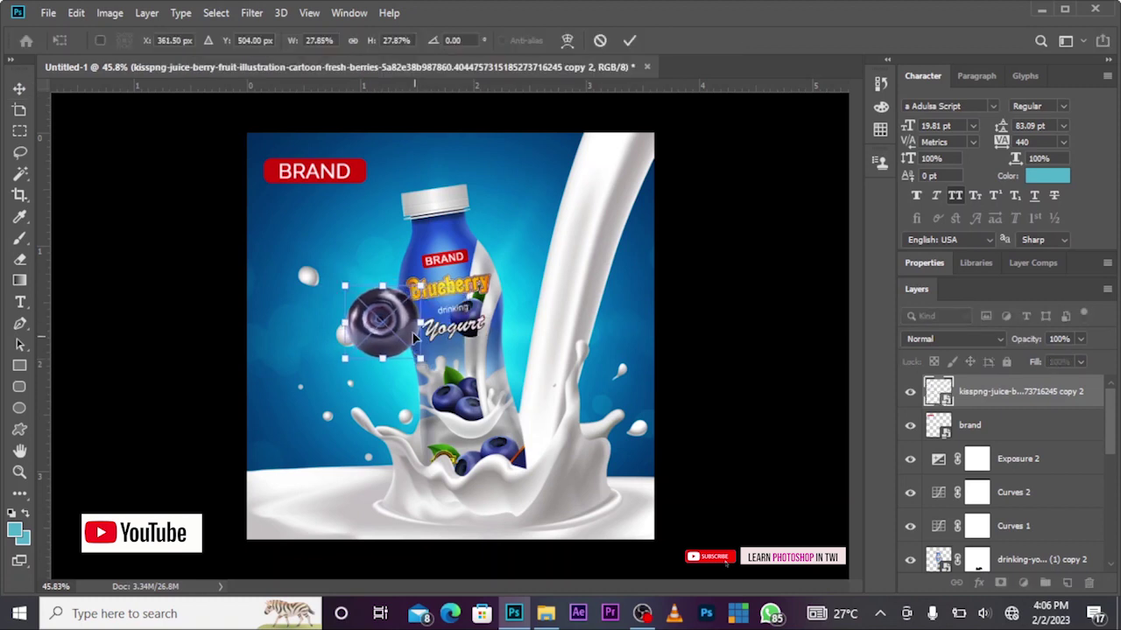
left_click_drag(410, 337, 421, 341)
key("Return")
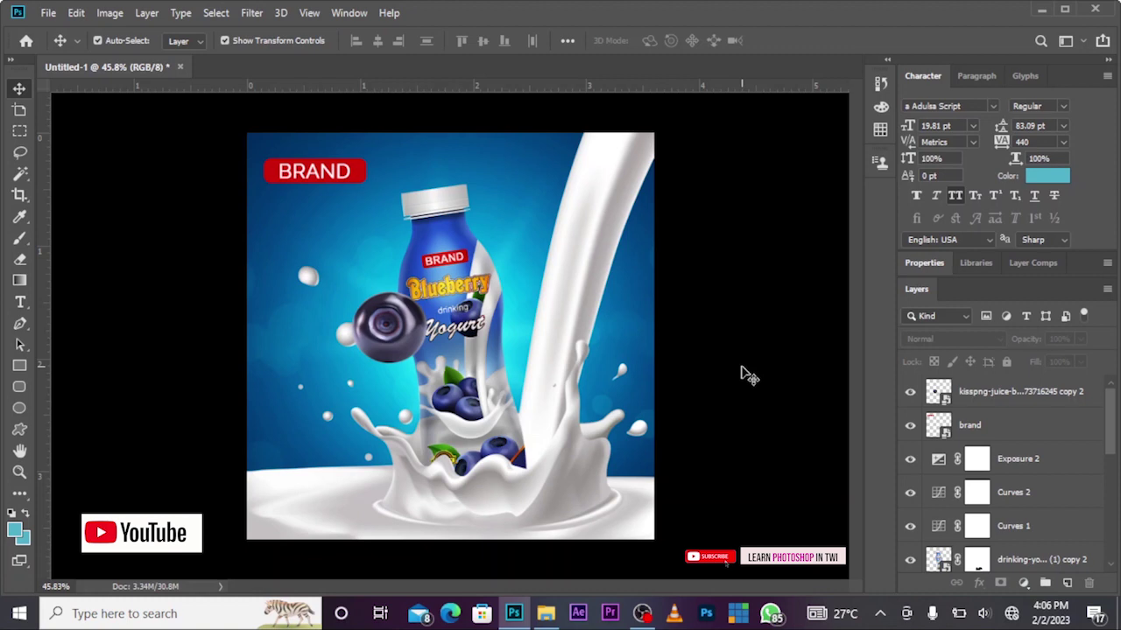
Step: Duplicate the blueberry layer and shrink the copy to about 15%
left_click(378, 332)
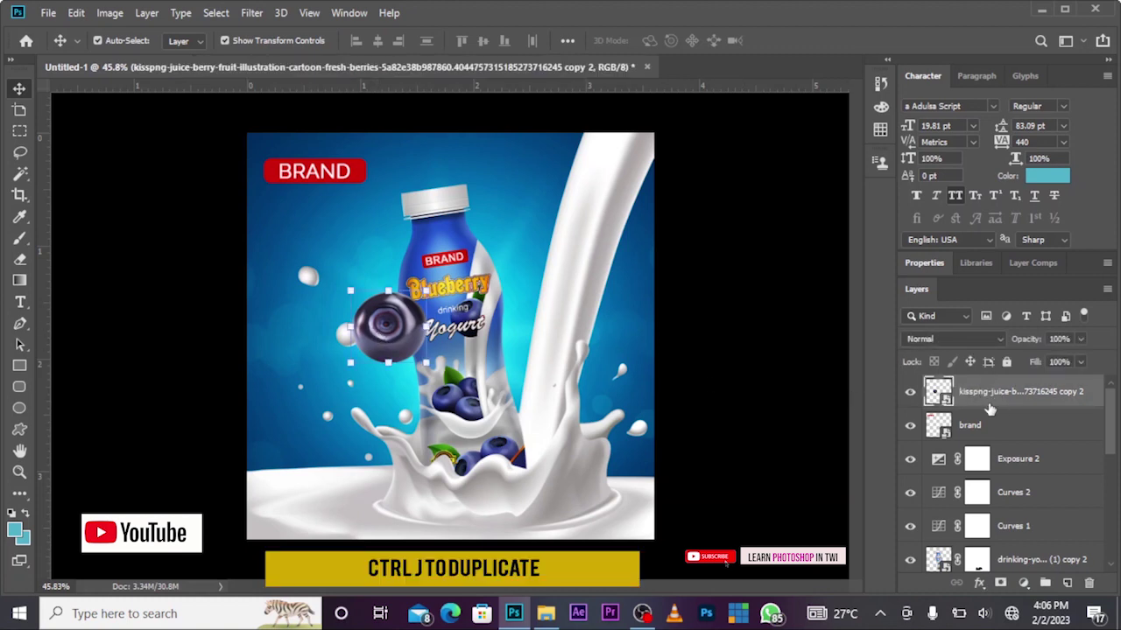
key("ctrl+j")
left_click_drag(398, 343, 491, 262)
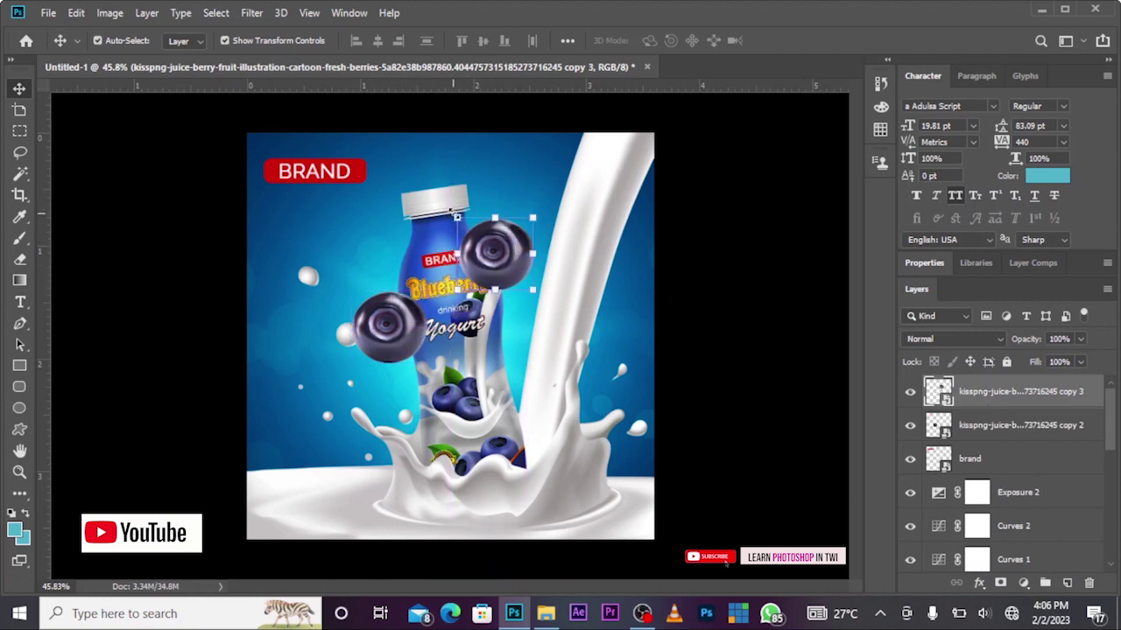
key("ctrl+t")
left_click_drag(454, 218, 492, 251)
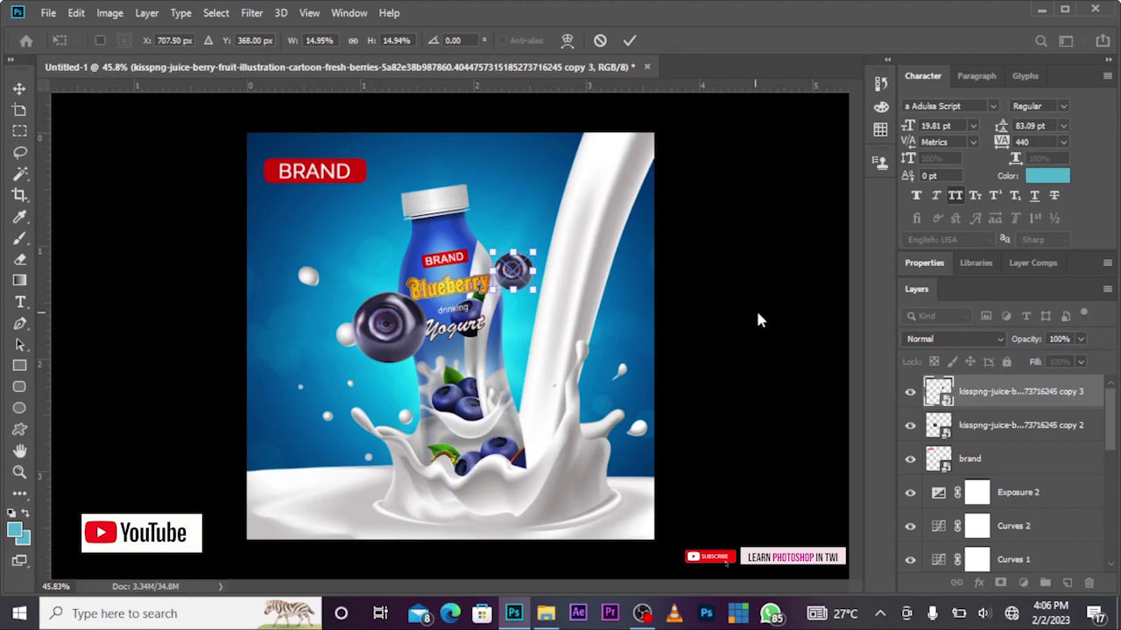
key("Return")
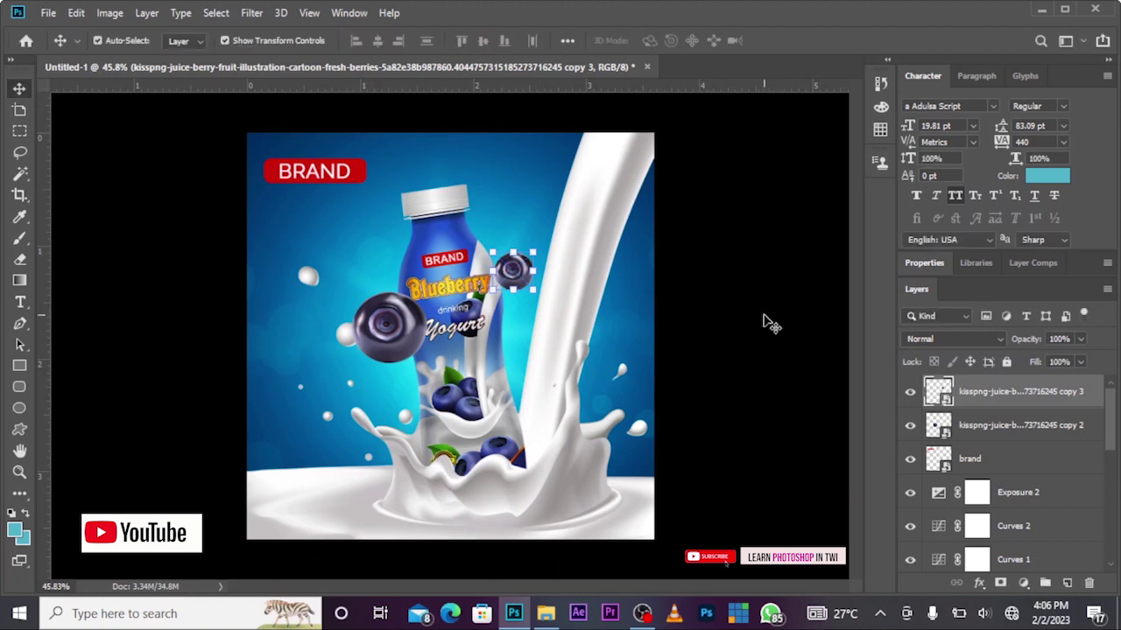
Step: Move the small blueberry up near the top of the advert and reselect its layer
mouse_move(509, 273)
left_mouse_down()
mouse_move(495, 262)
mouse_move(526, 206)
mouse_move(525, 176)
mouse_move(516, 182)
left_mouse_up()
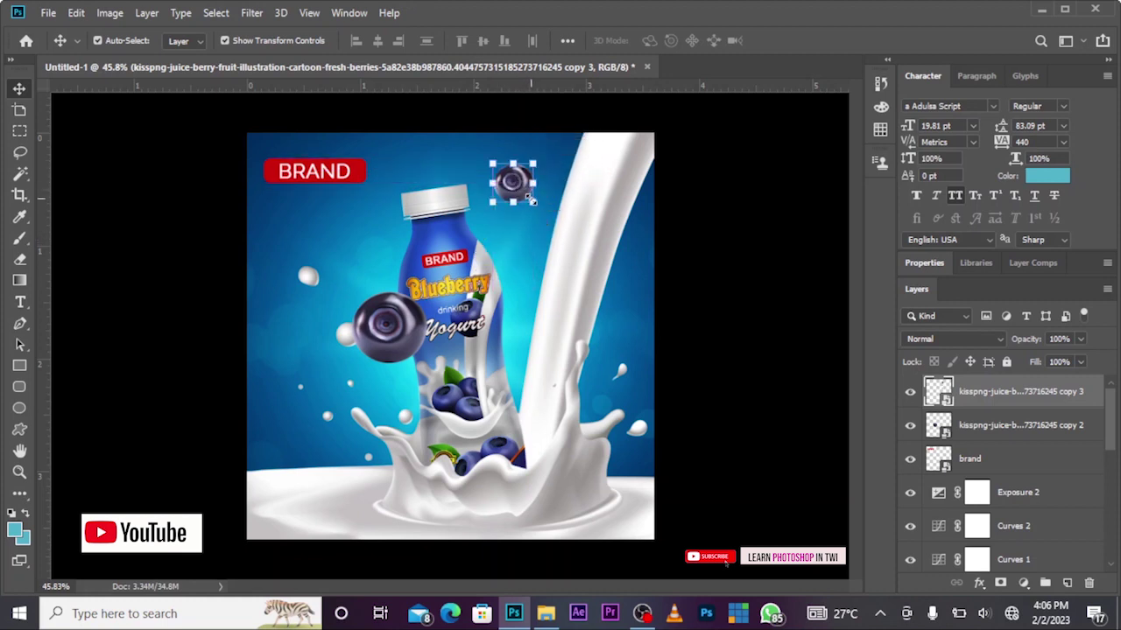
key("ctrl+t")
key("Return")
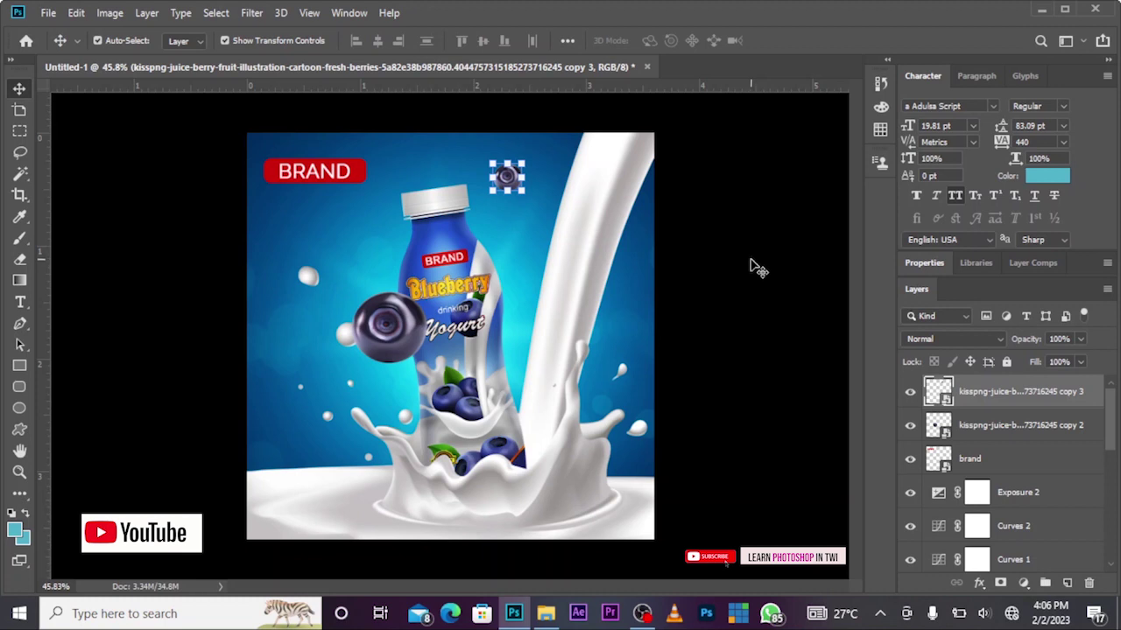
left_click(674, 247)
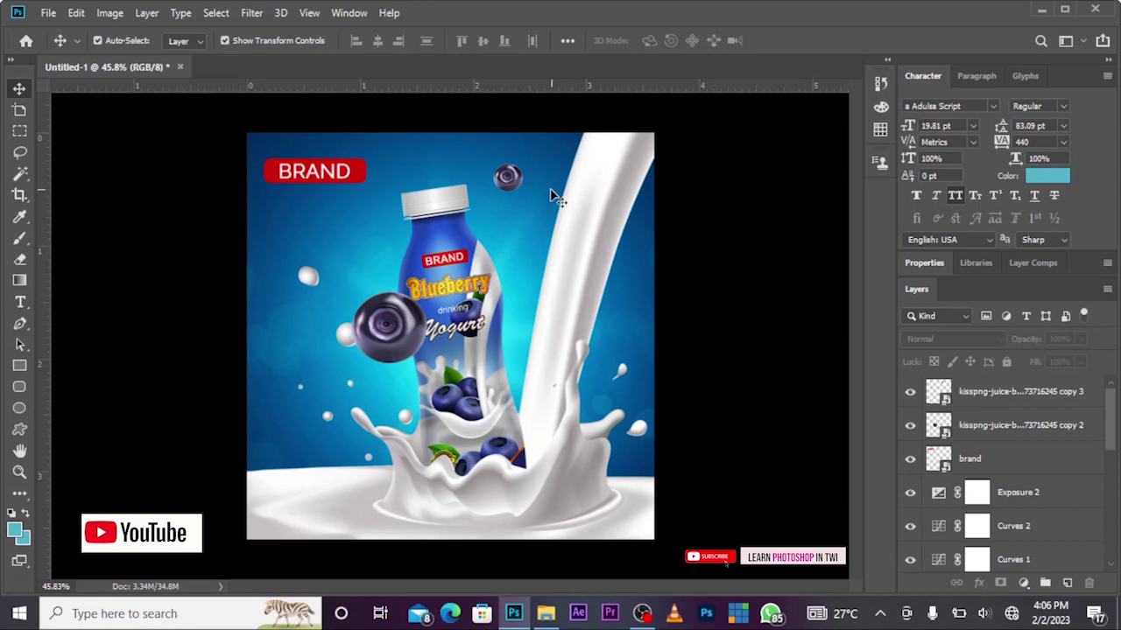
left_click(505, 179)
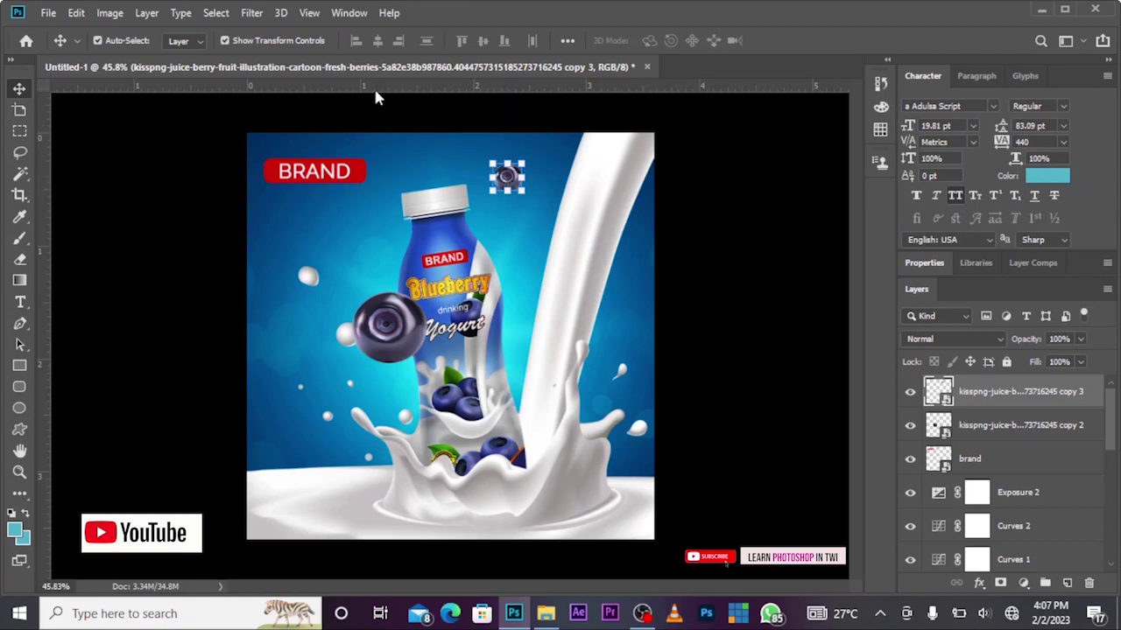
left_click(251, 13)
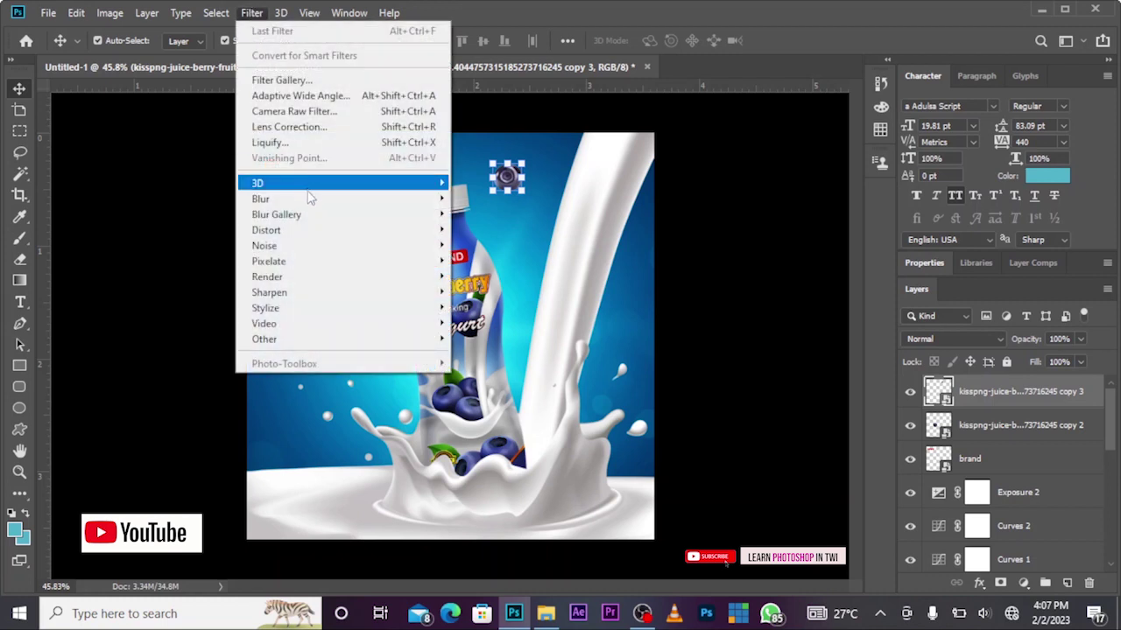
mouse_move(261, 199)
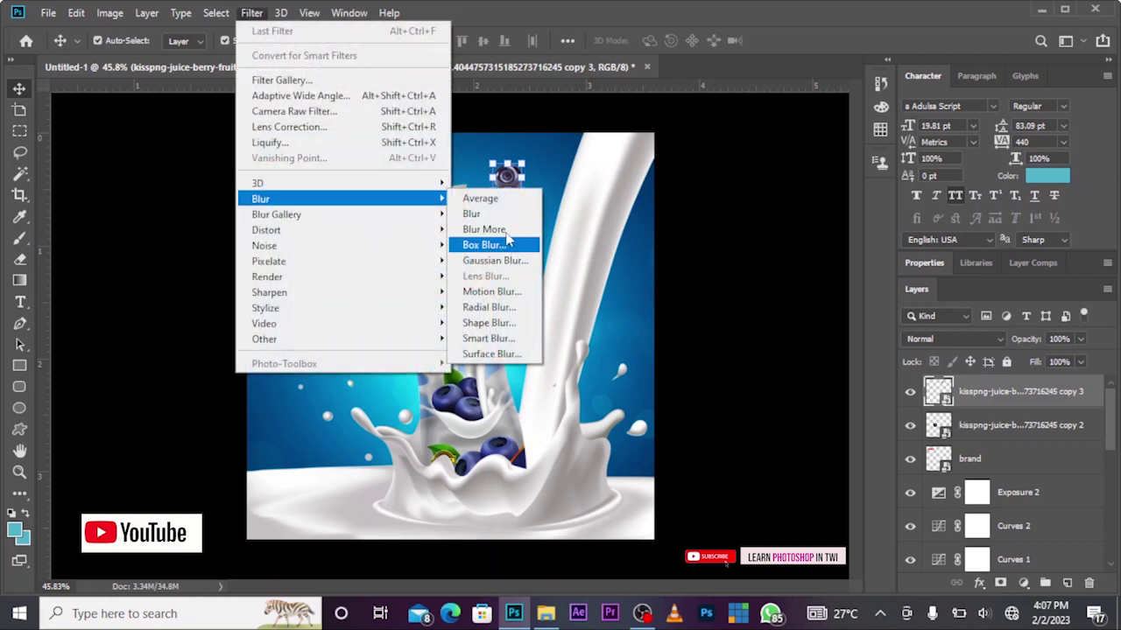
Step: Apply Motion Blur to the top blueberry with angle 0° and distance 10 pixels
left_click(491, 291)
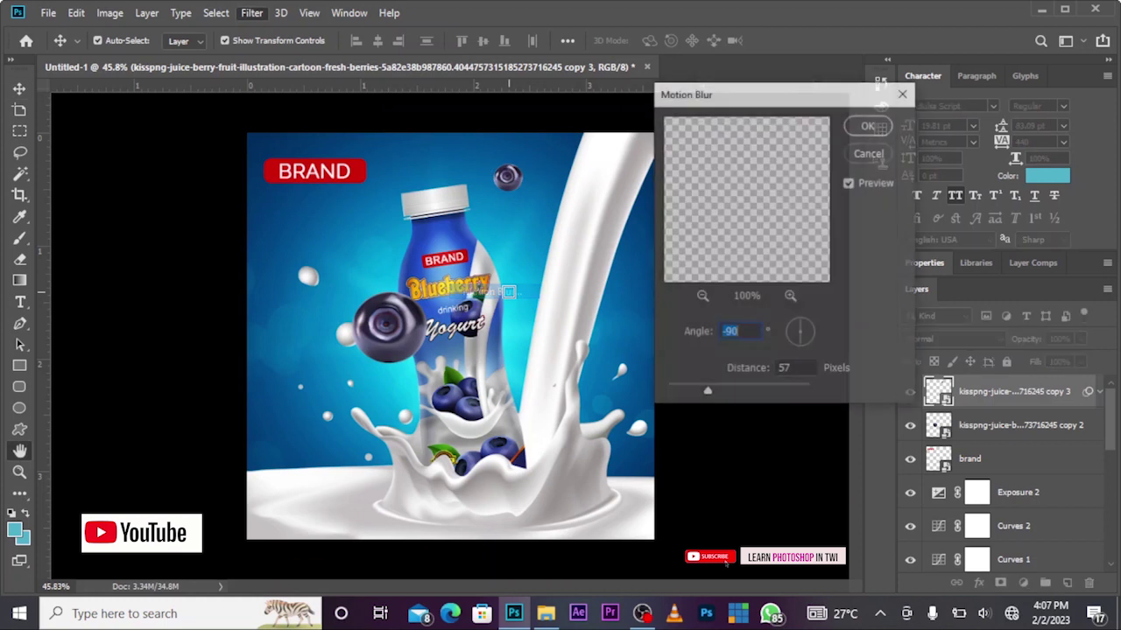
type("0")
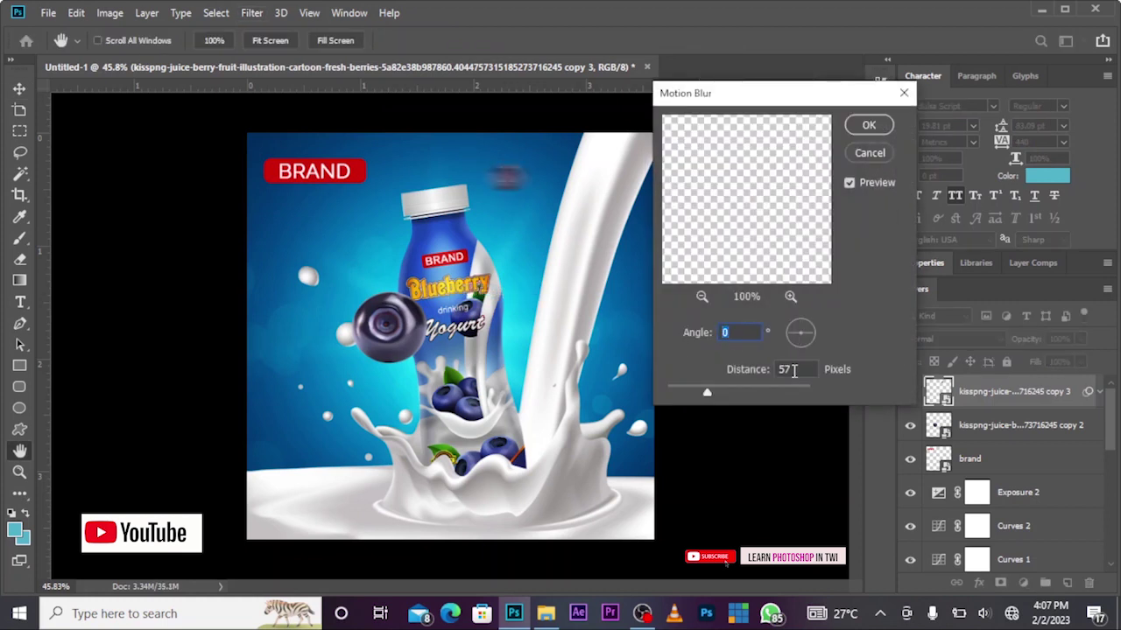
double_click(785, 369)
type("1")
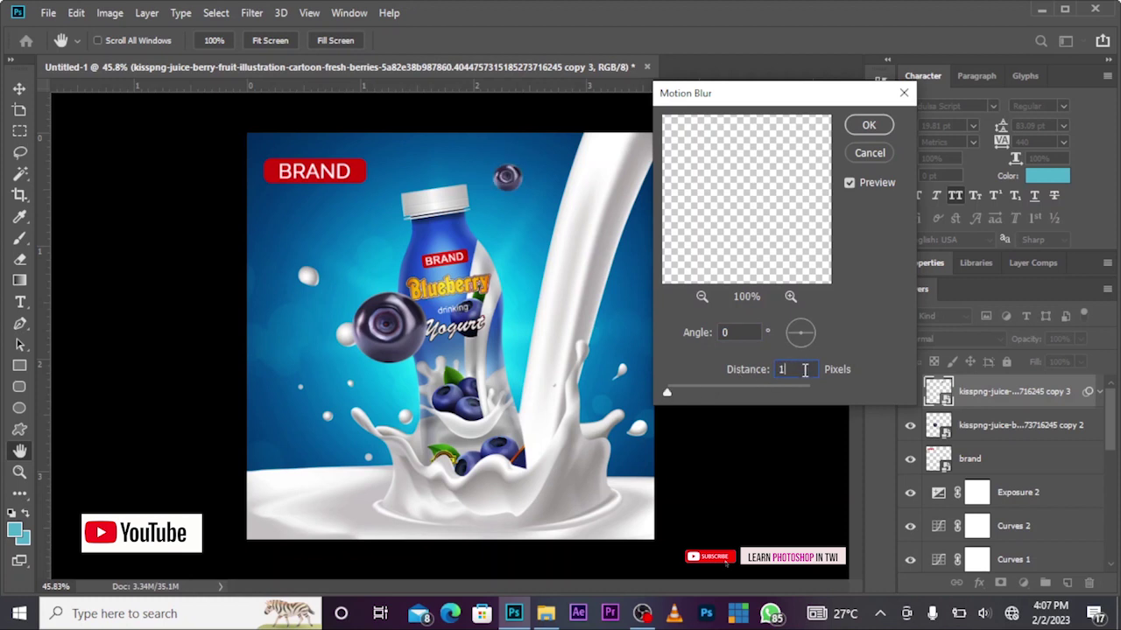
type("0")
left_click(883, 128)
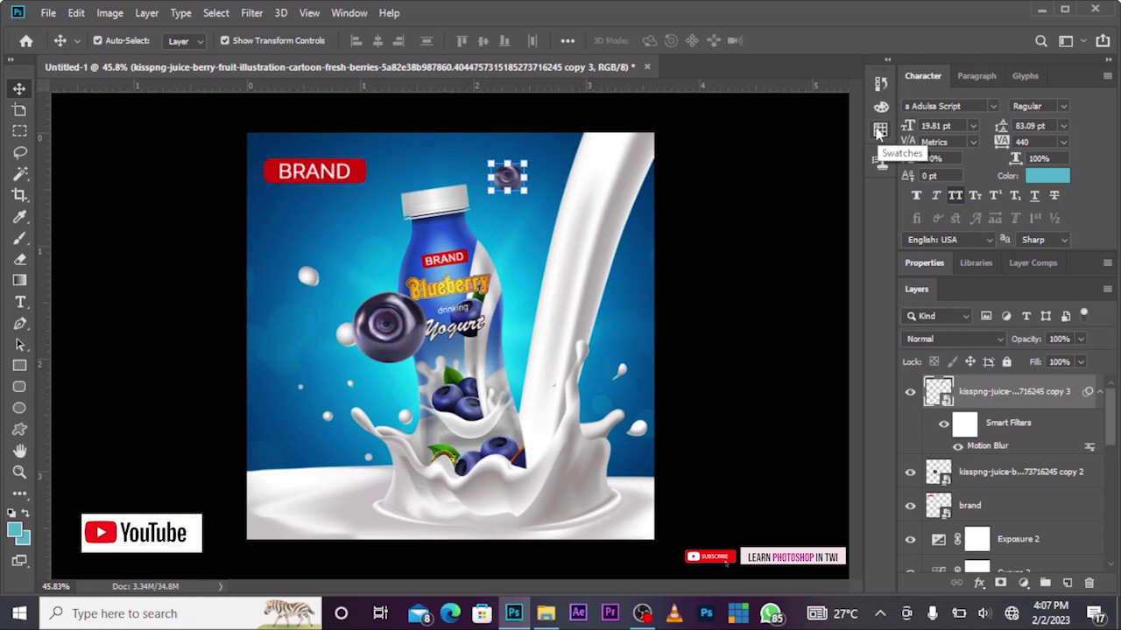
Step: Duplicate the blurred blueberry twice, placing copies by the milk stream and at the left edge, then show File Explorer
key("ctrl+j")
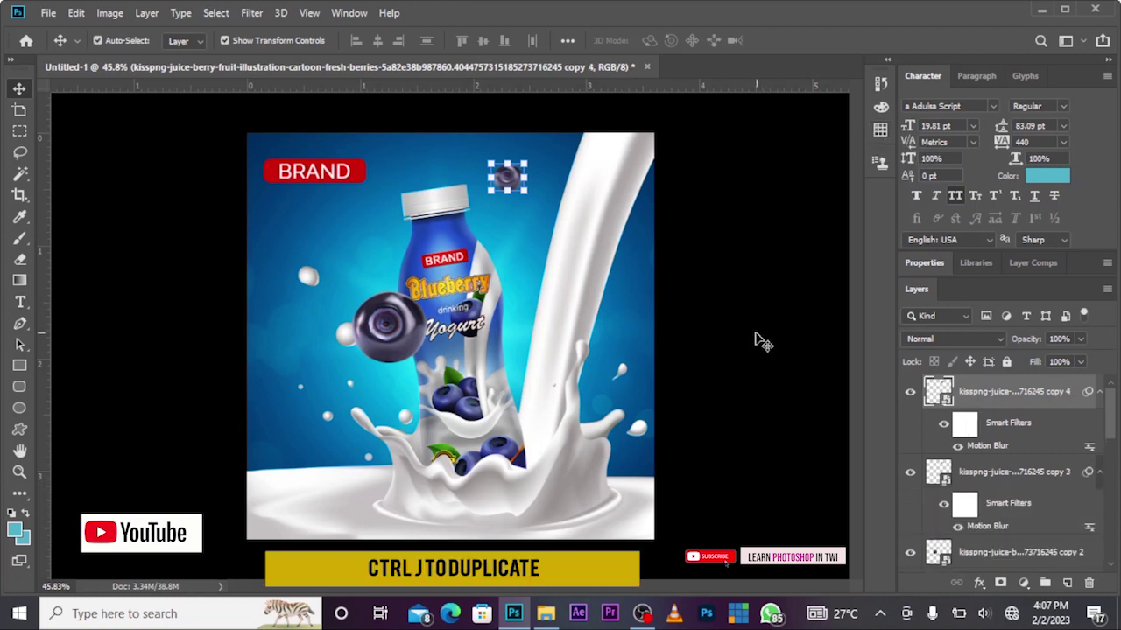
mouse_move(521, 183)
left_mouse_down()
mouse_move(584, 237)
mouse_move(631, 249)
left_mouse_up()
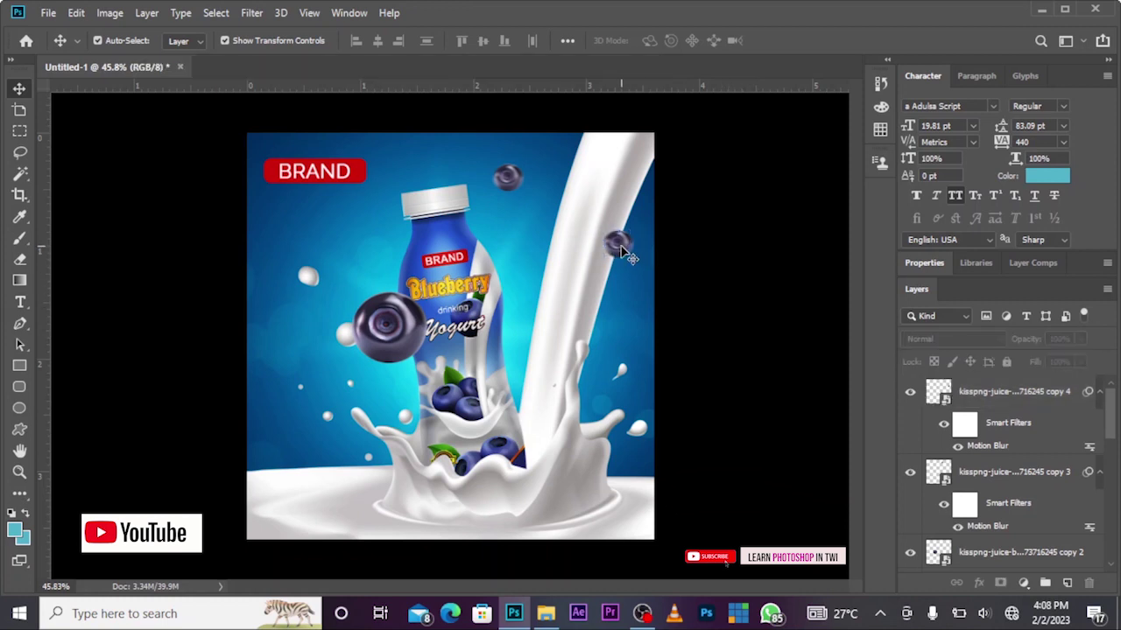
key("ctrl+j")
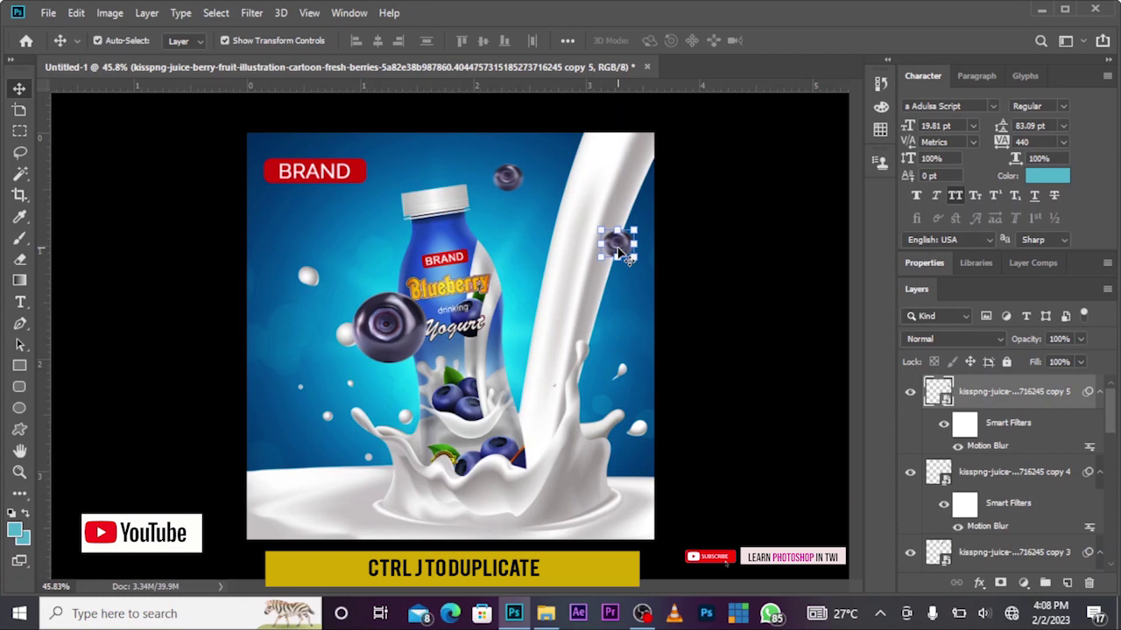
left_click_drag(617, 251, 255, 343)
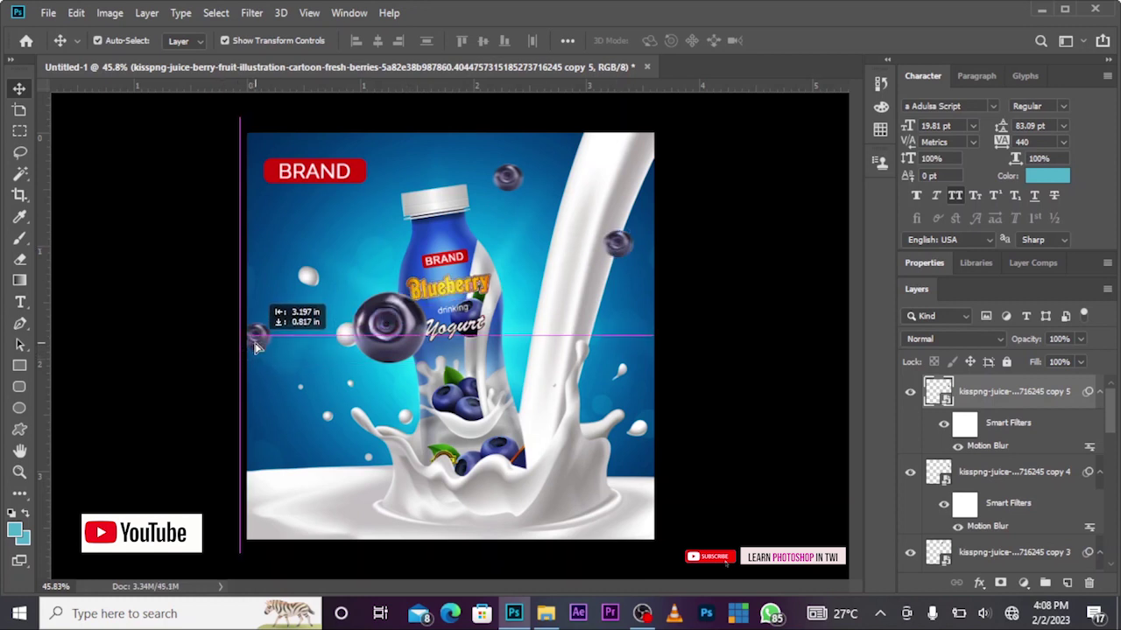
left_click(726, 380)
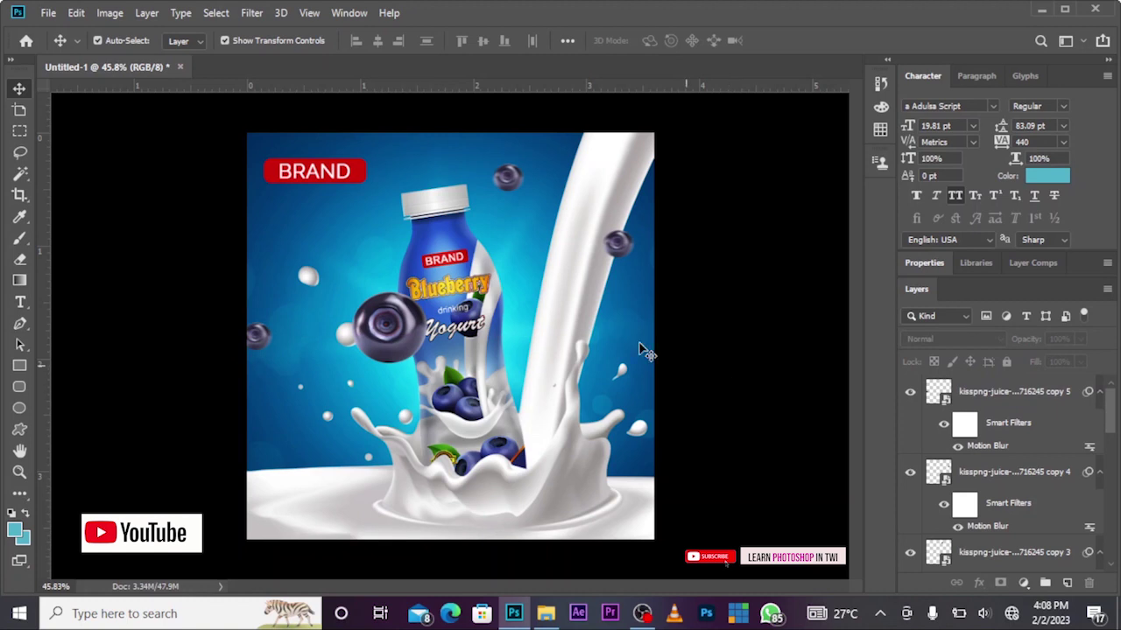
left_click(548, 615)
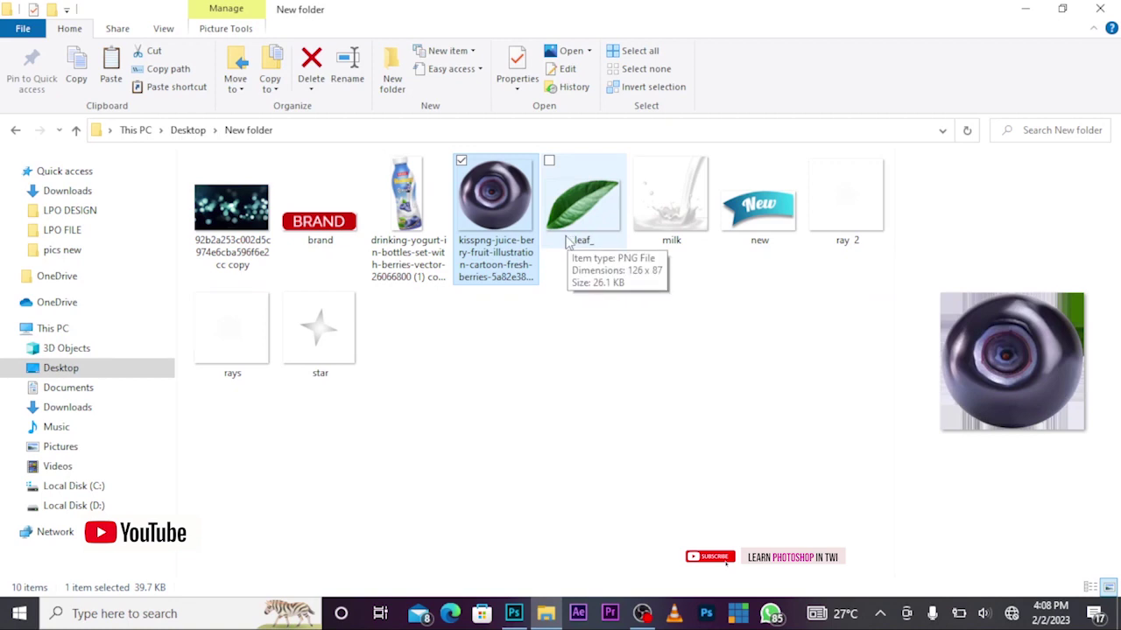
Step: Place the leaf_ image and shrink it onto the bottle just above the Blueberry label
mouse_move(585, 208)
left_mouse_down()
mouse_move(492, 536)
mouse_move(492, 405)
left_mouse_up()
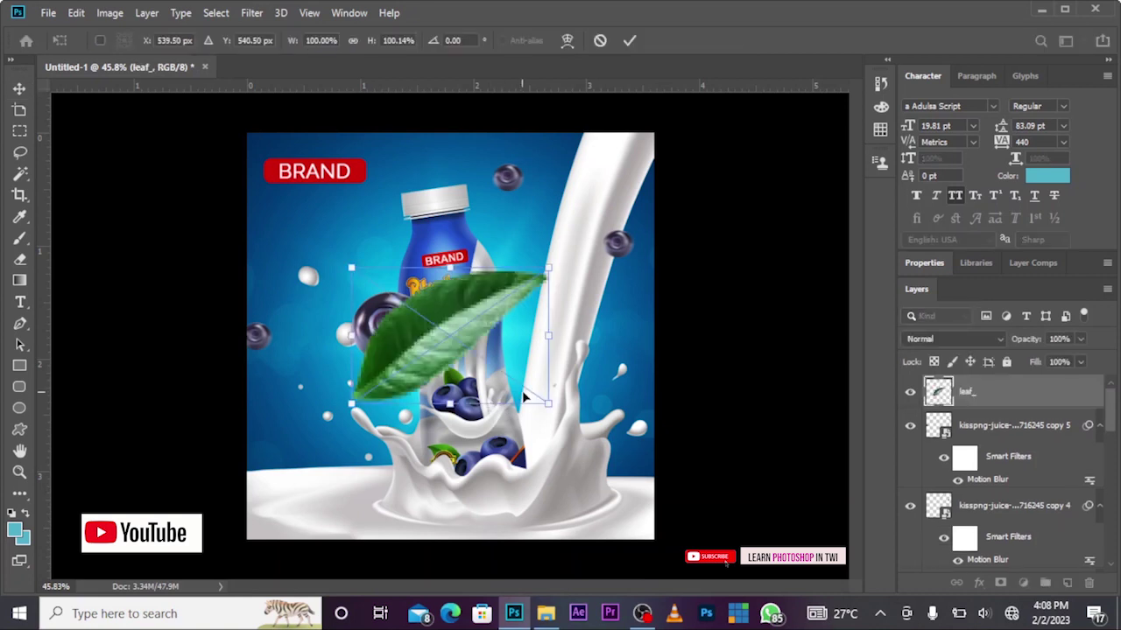
left_click_drag(548, 404, 399, 332)
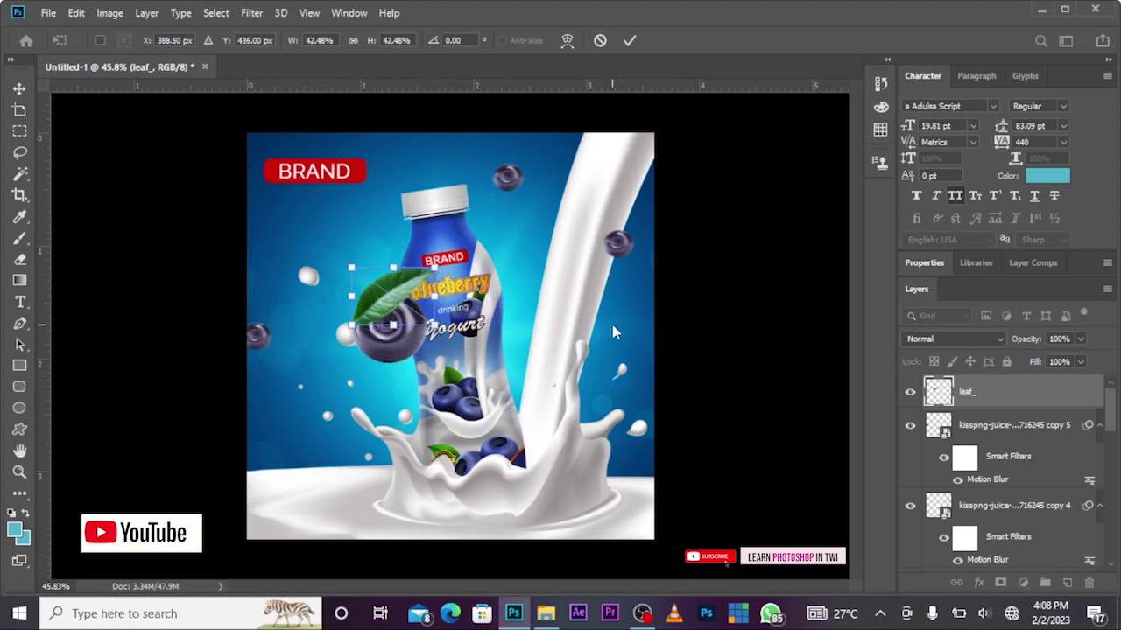
key("Return")
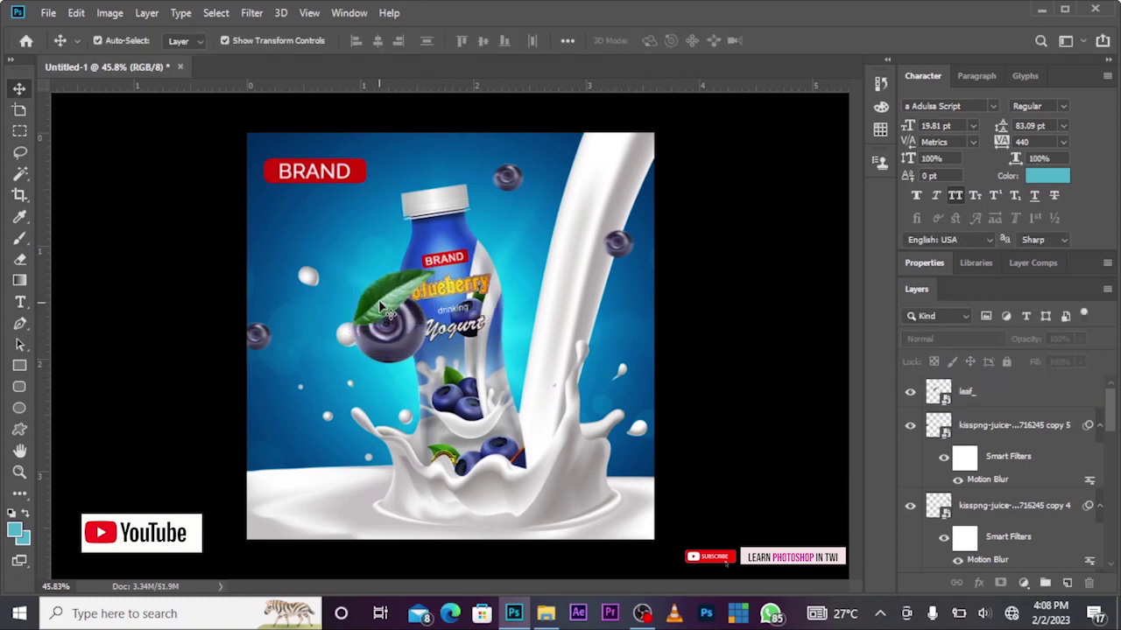
left_click_drag(381, 304, 456, 265)
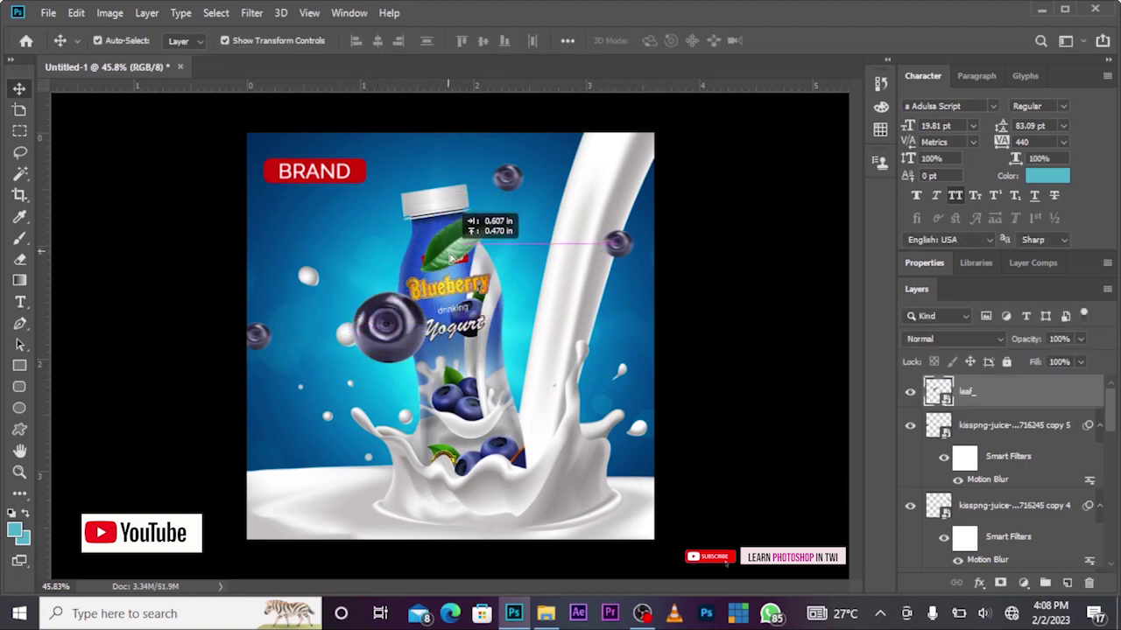
left_click_drag(510, 290, 482, 261)
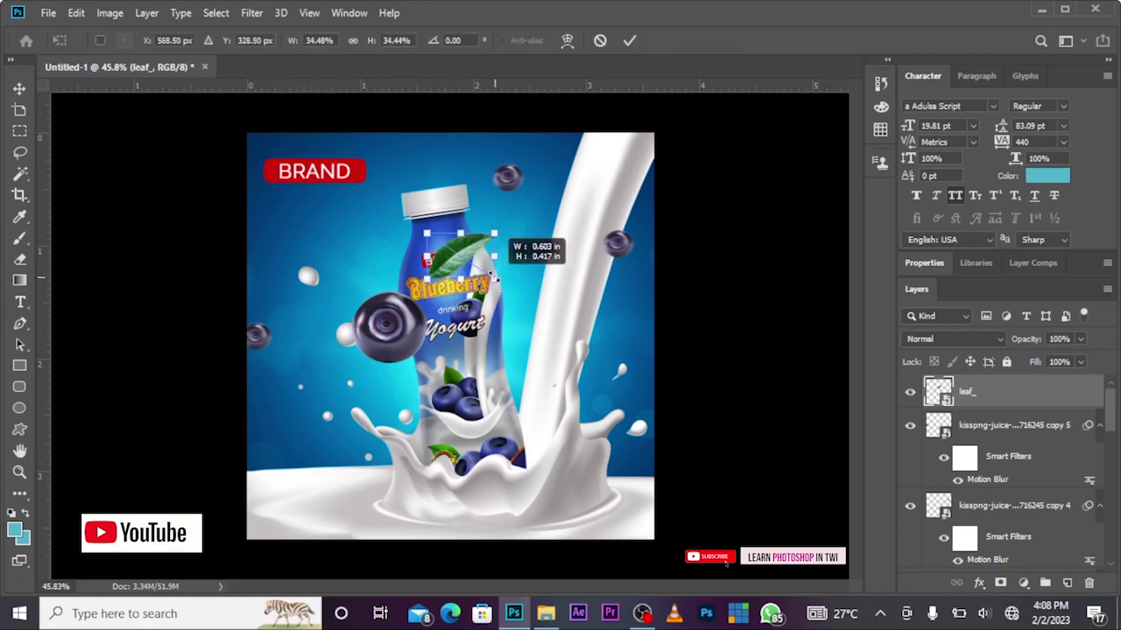
key("Return")
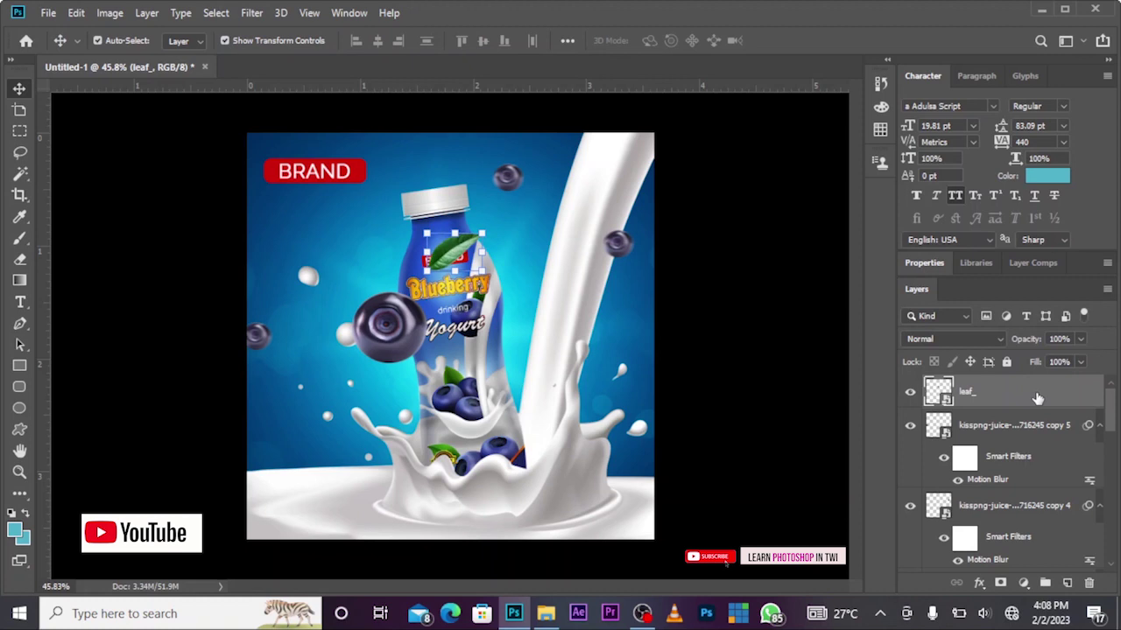
Step: Convert the leaf_ layer to a smart object and bring up the Filter menu
right_click(997, 392)
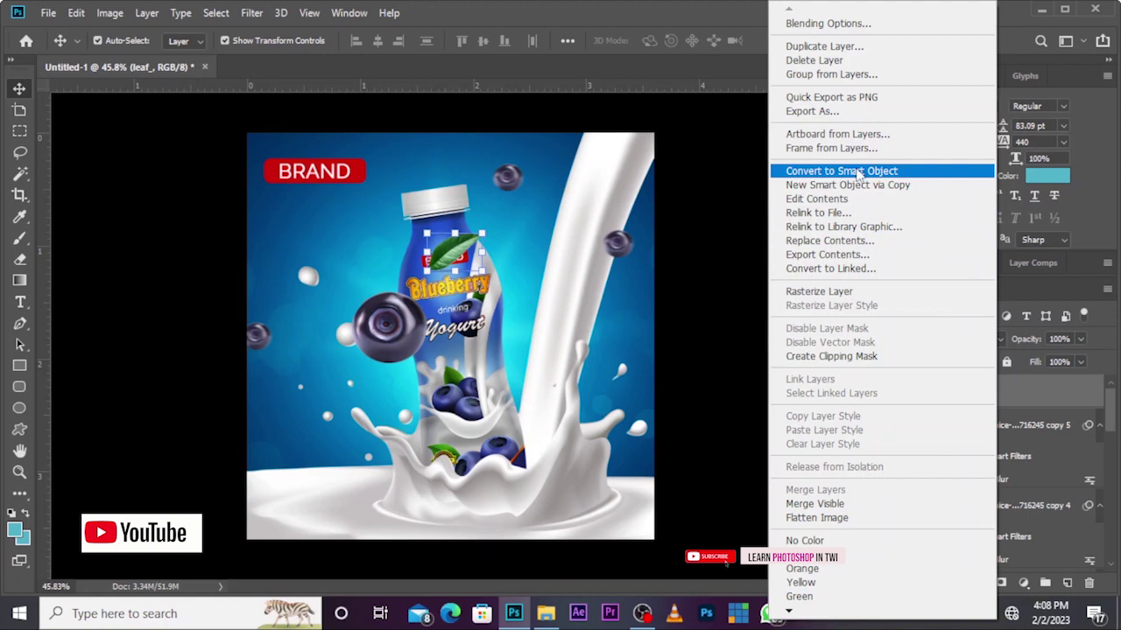
left_click(858, 172)
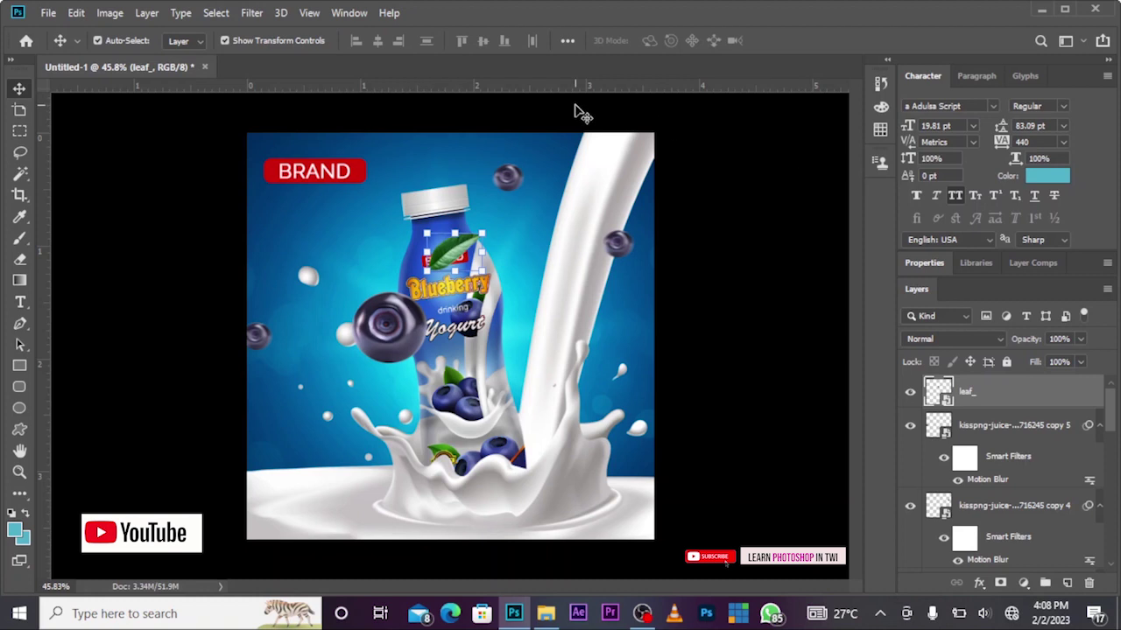
left_click(252, 13)
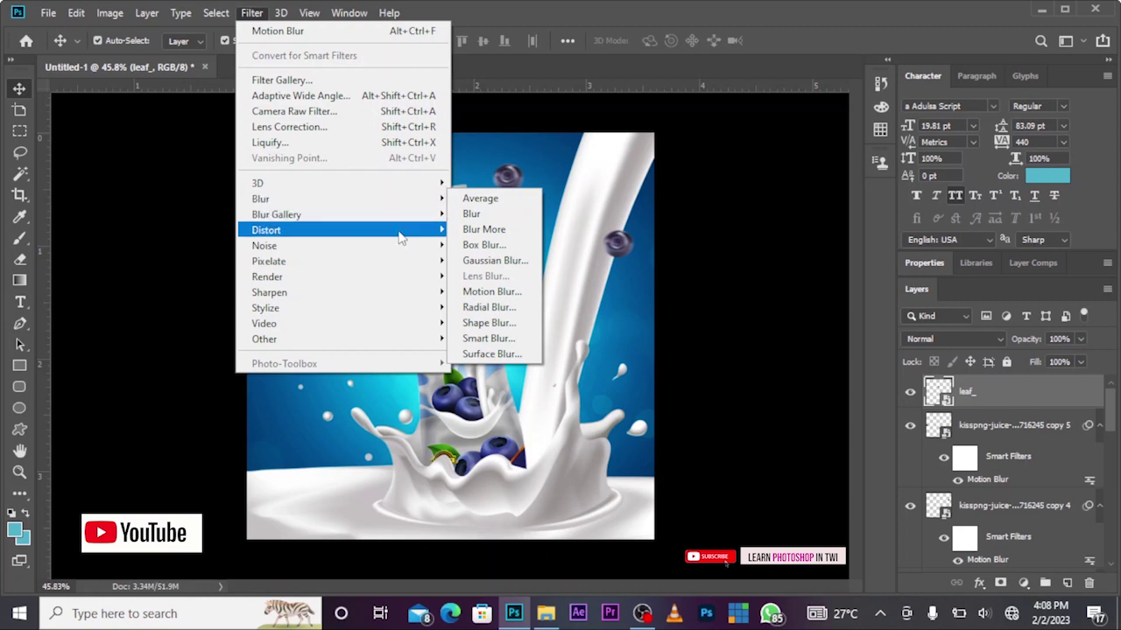
mouse_move(260, 199)
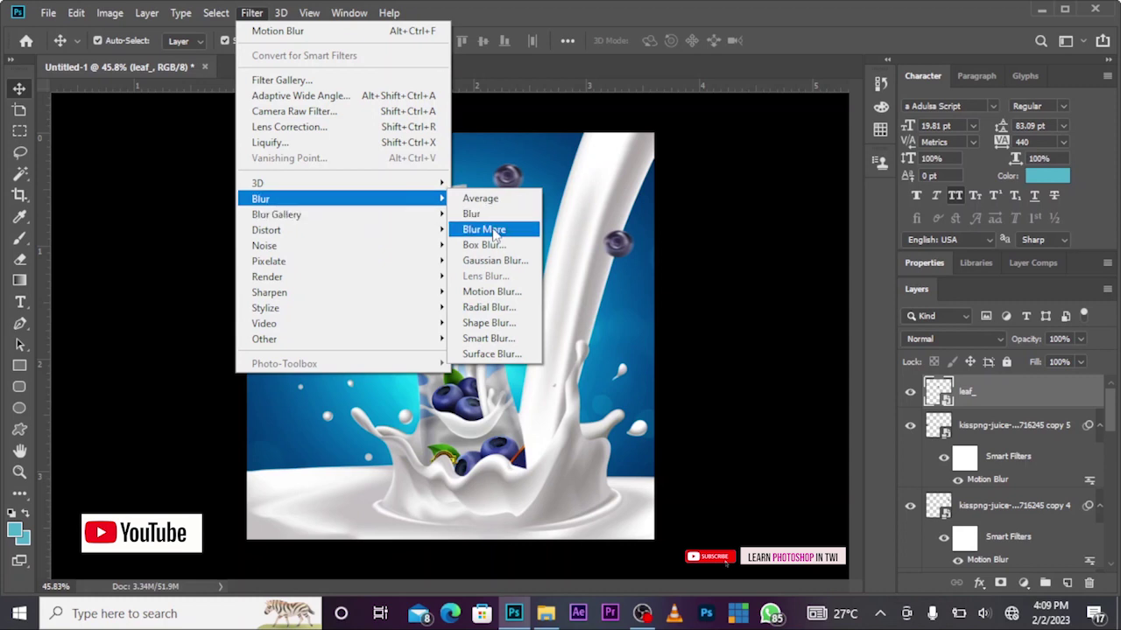
Step: Give the leaf a Motion Blur of angle 0° and distance 10 pixels
left_click(506, 294)
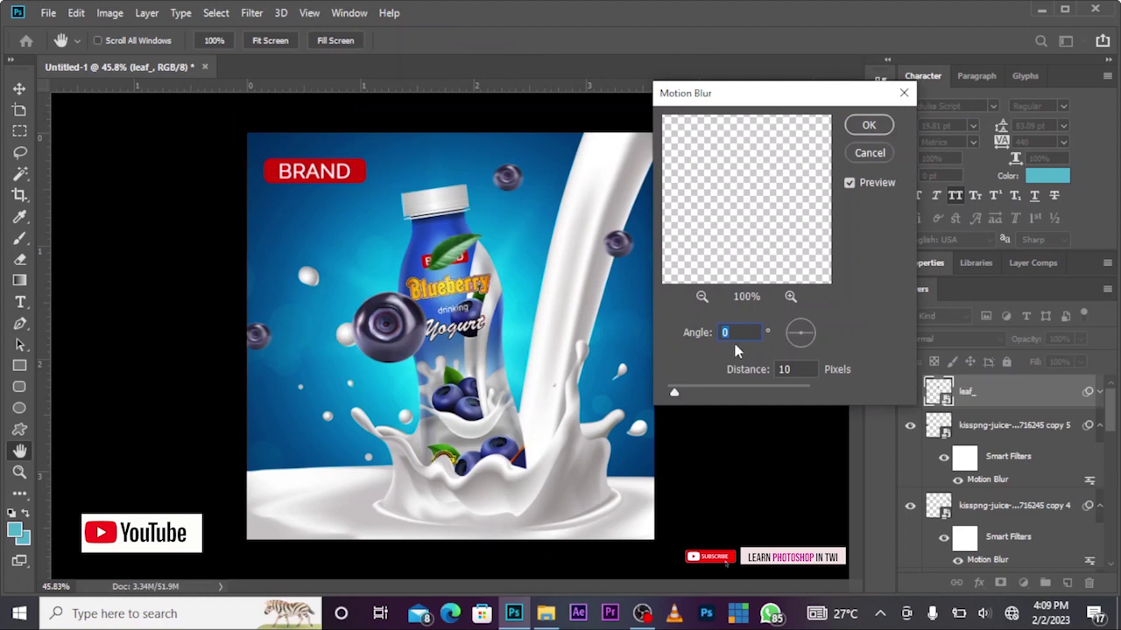
left_click(788, 369)
left_click(868, 126)
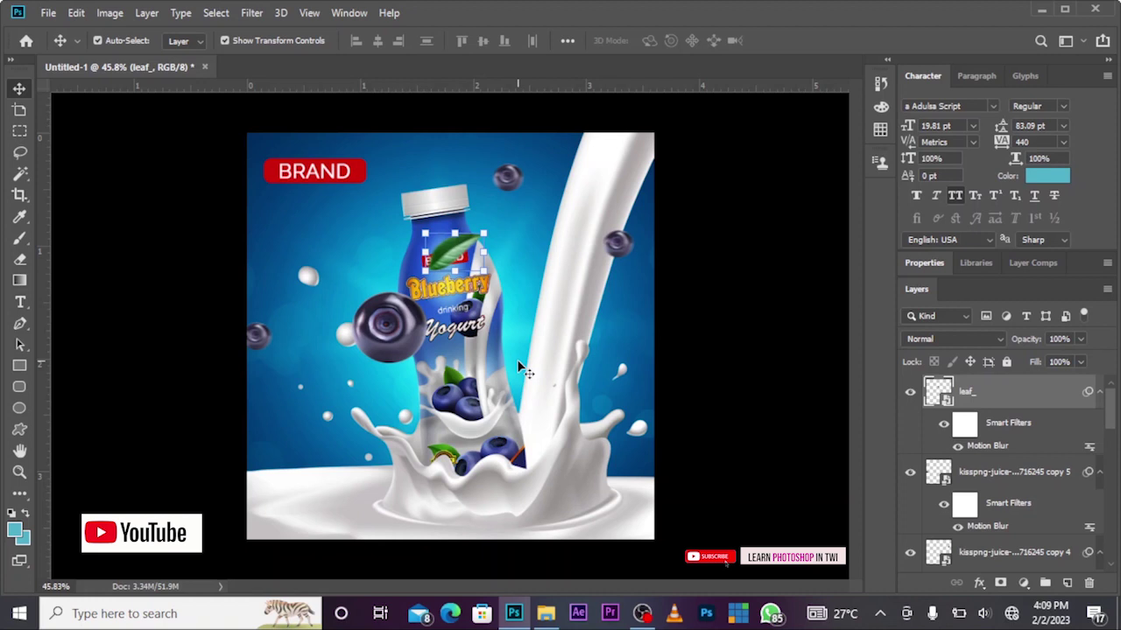
Step: Free-transform the blurred leaf, rotating it about 76° beside the bottle's neck
left_click(452, 257)
key("ctrl")
key("ctrl+t")
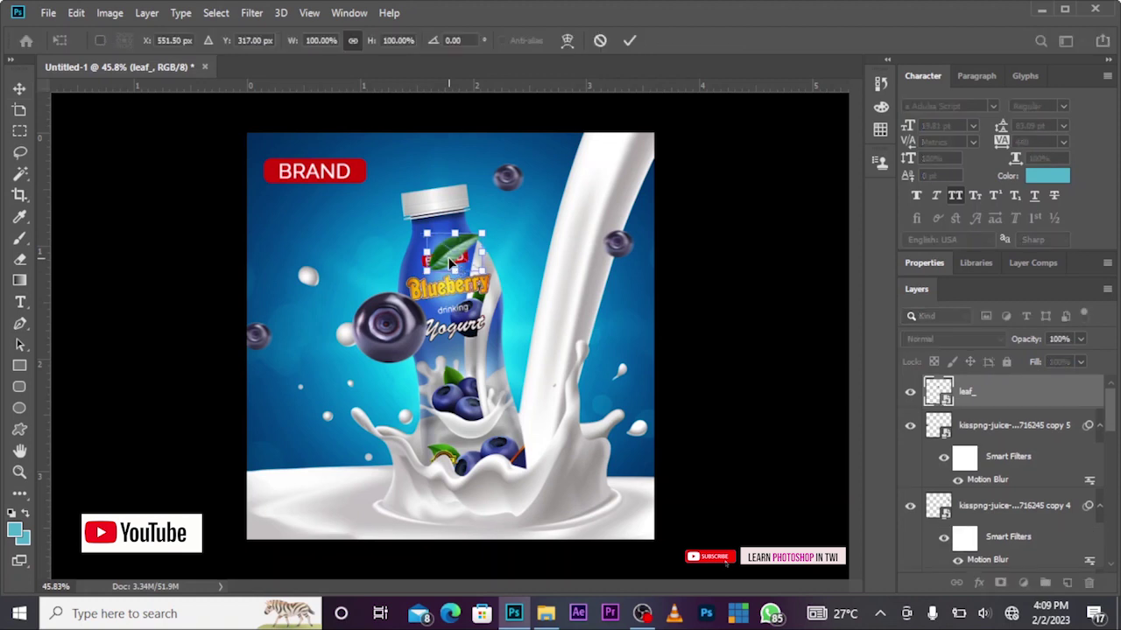
mouse_move(494, 228)
left_mouse_down()
mouse_move(501, 297)
mouse_move(482, 234)
left_mouse_up()
key("Return")
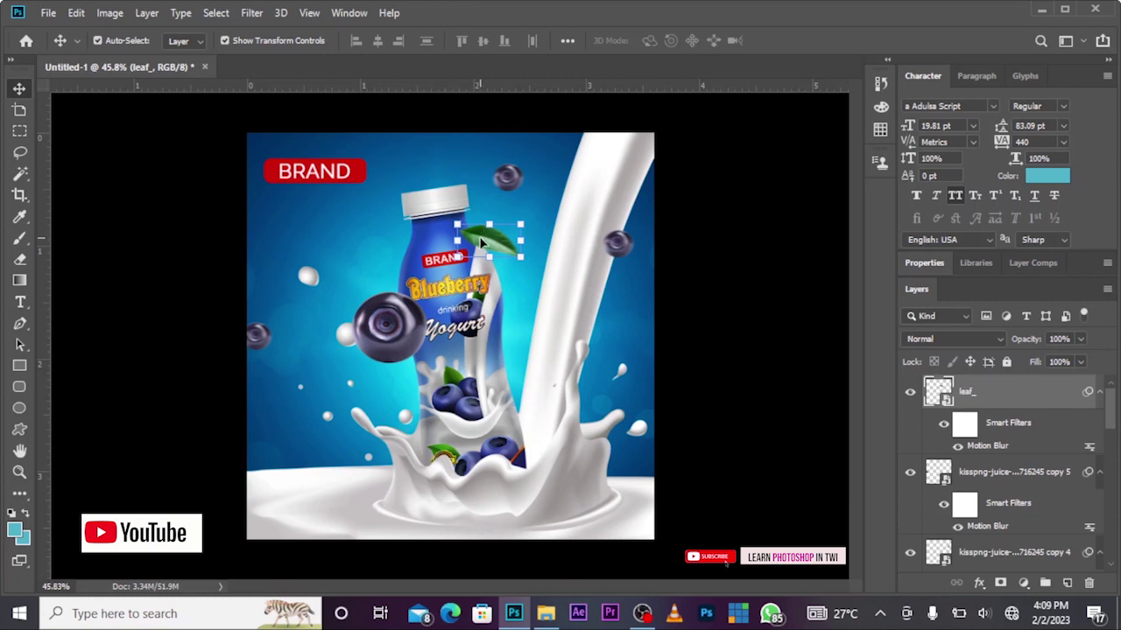
Step: Duplicate the blurred leaf and move the copy beside the milk stream
key("ctrl+j")
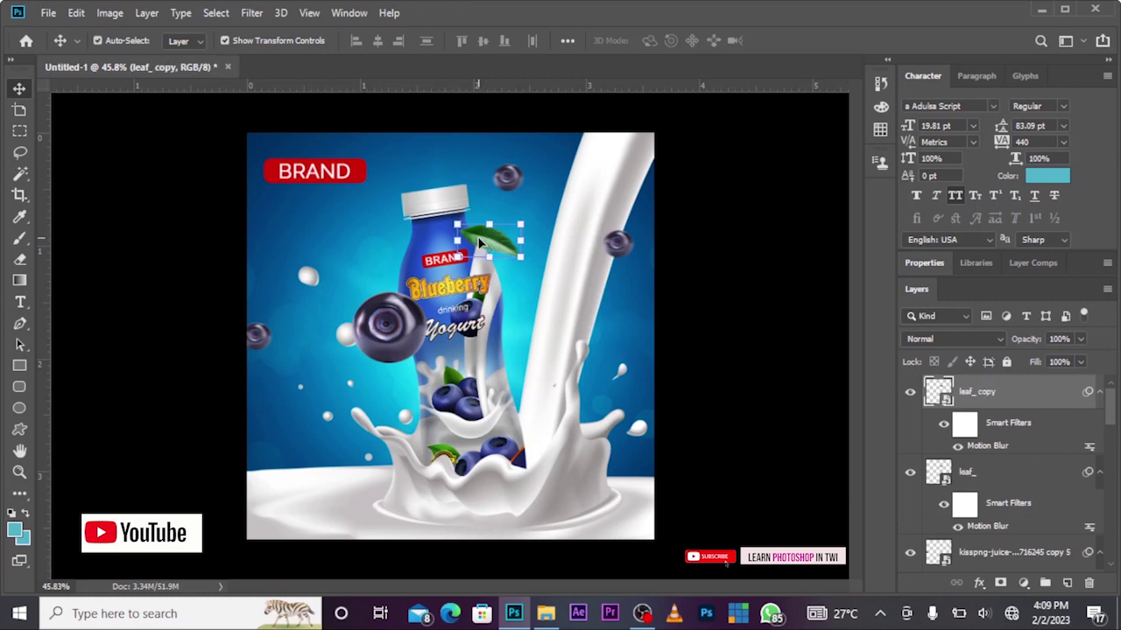
left_click_drag(478, 244, 600, 287)
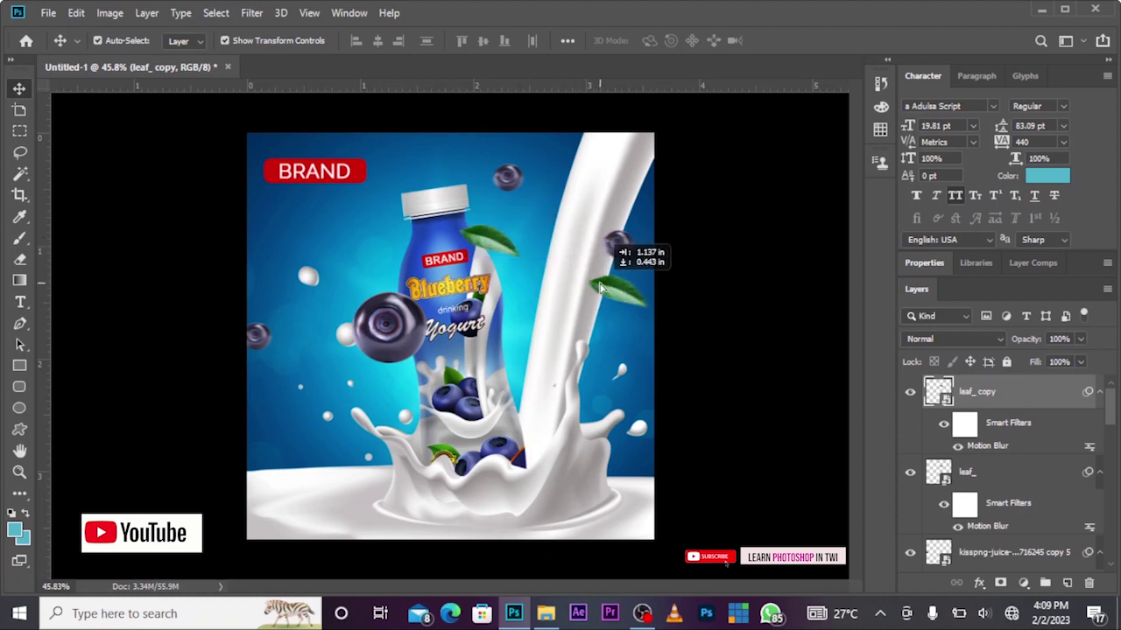
left_click_drag(600, 287, 613, 280)
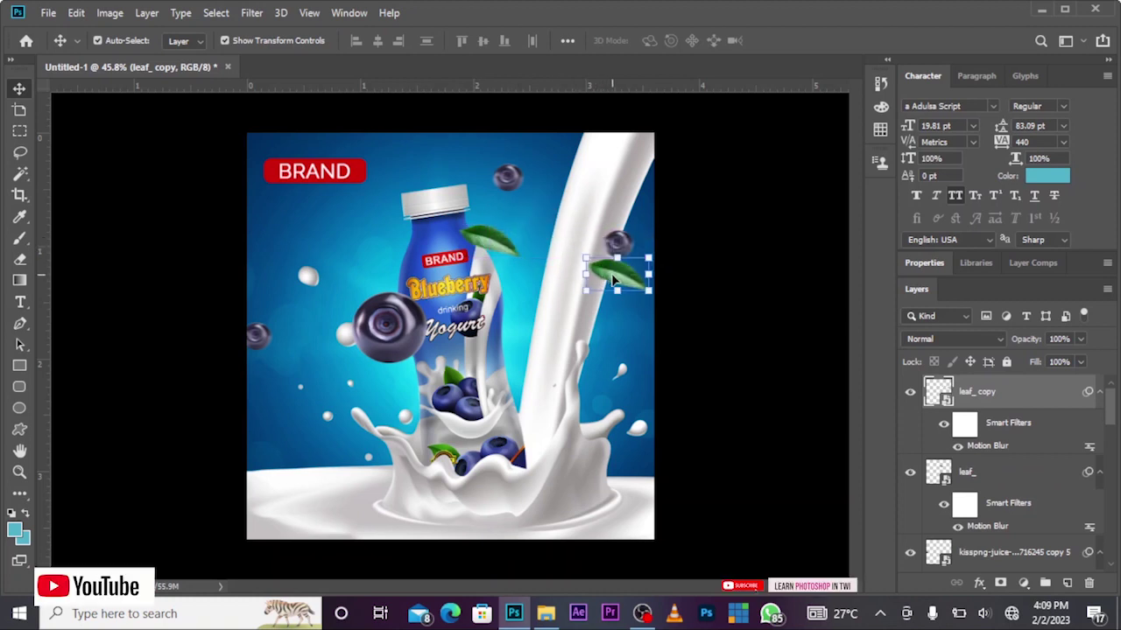
right_click(612, 280)
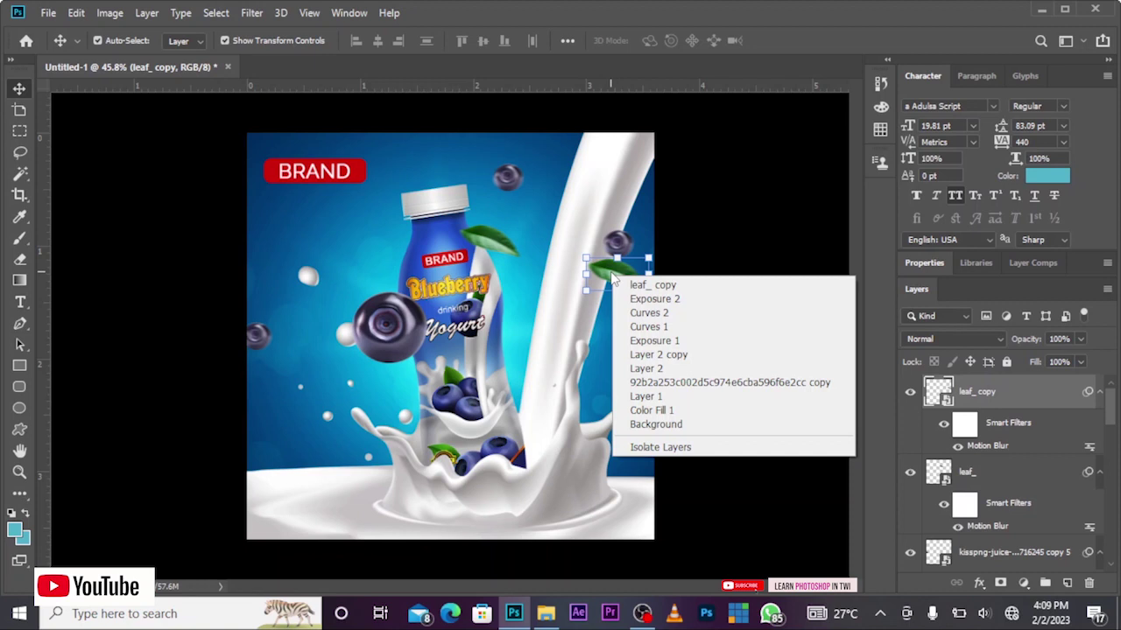
left_click(611, 273)
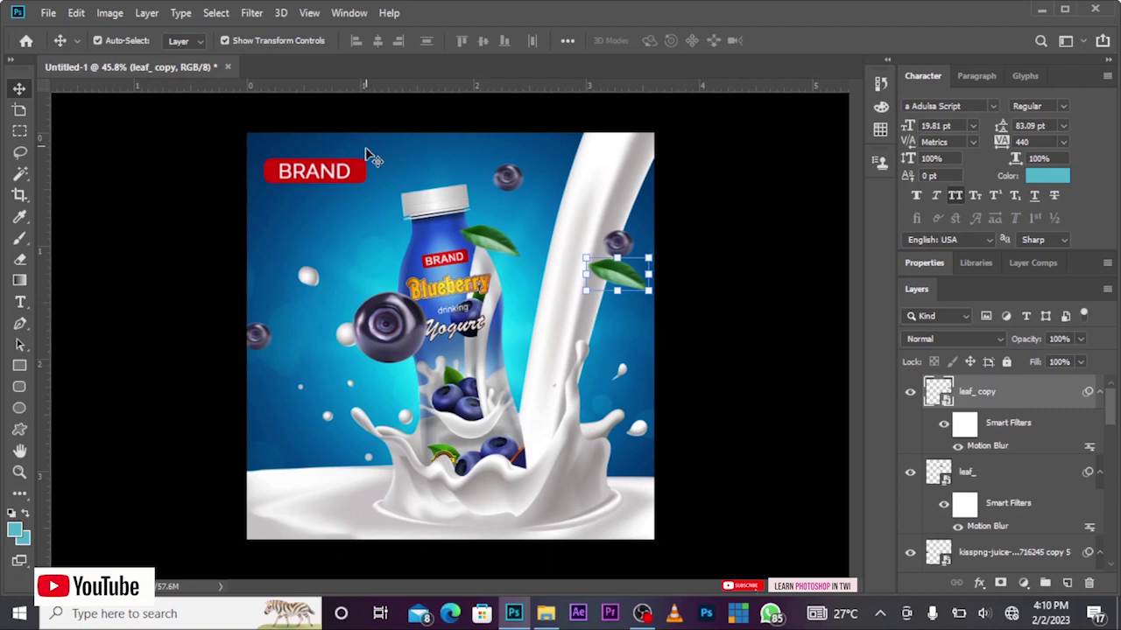
Step: Rotate the leaf copy 90° clockwise plus a slight tilt, settle it by the milk stream, and duplicate it
left_click(83, 18)
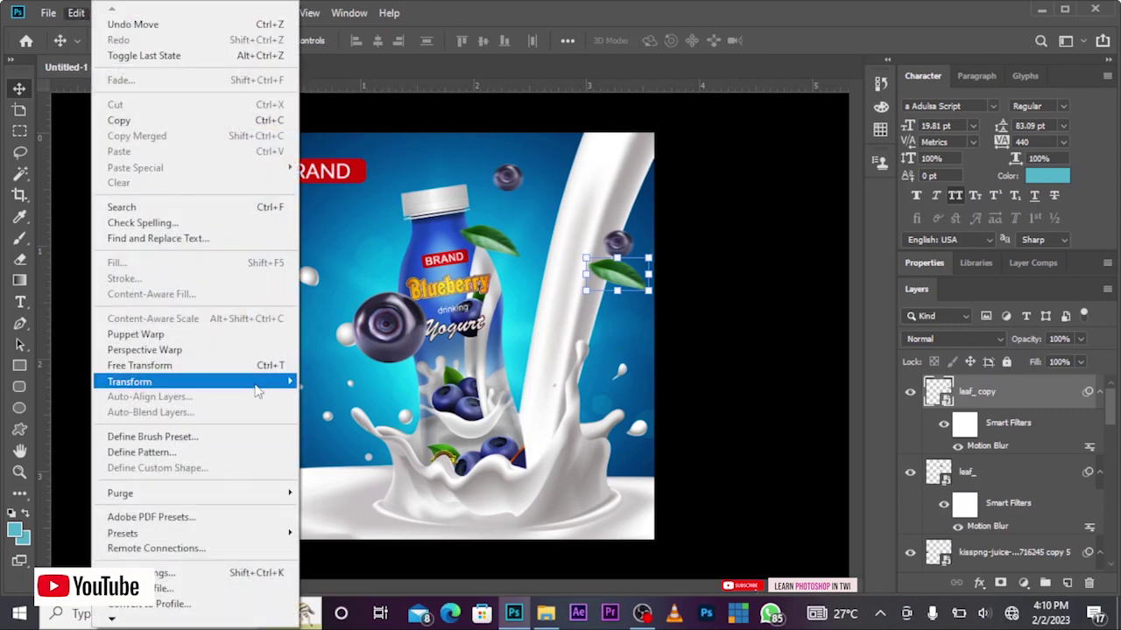
mouse_move(129, 382)
left_click(385, 524)
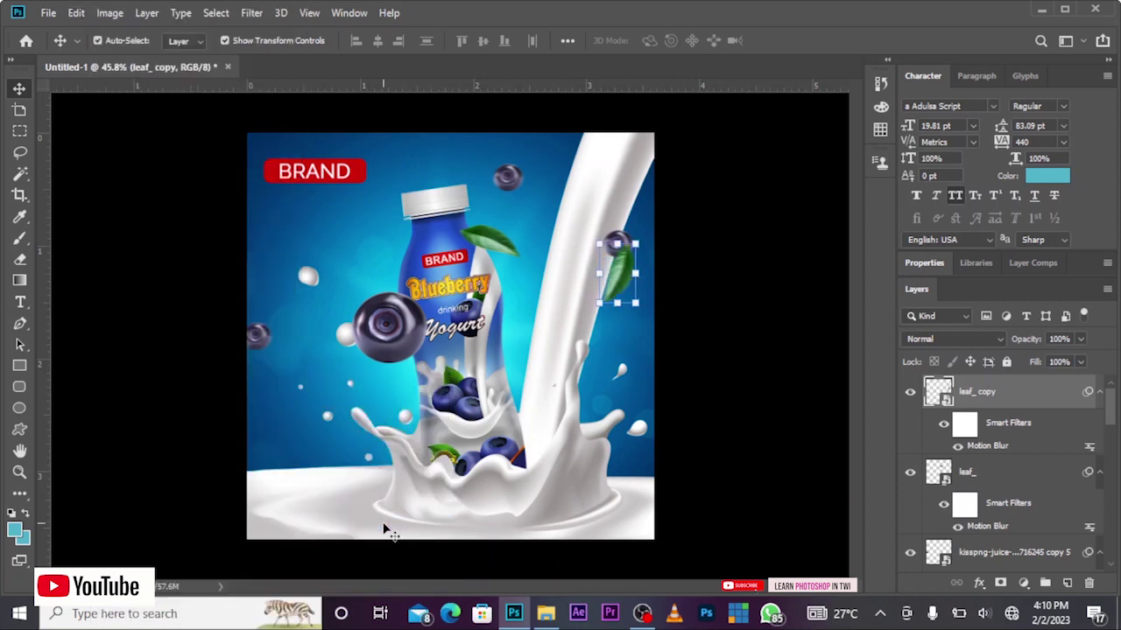
left_click_drag(626, 281, 625, 294)
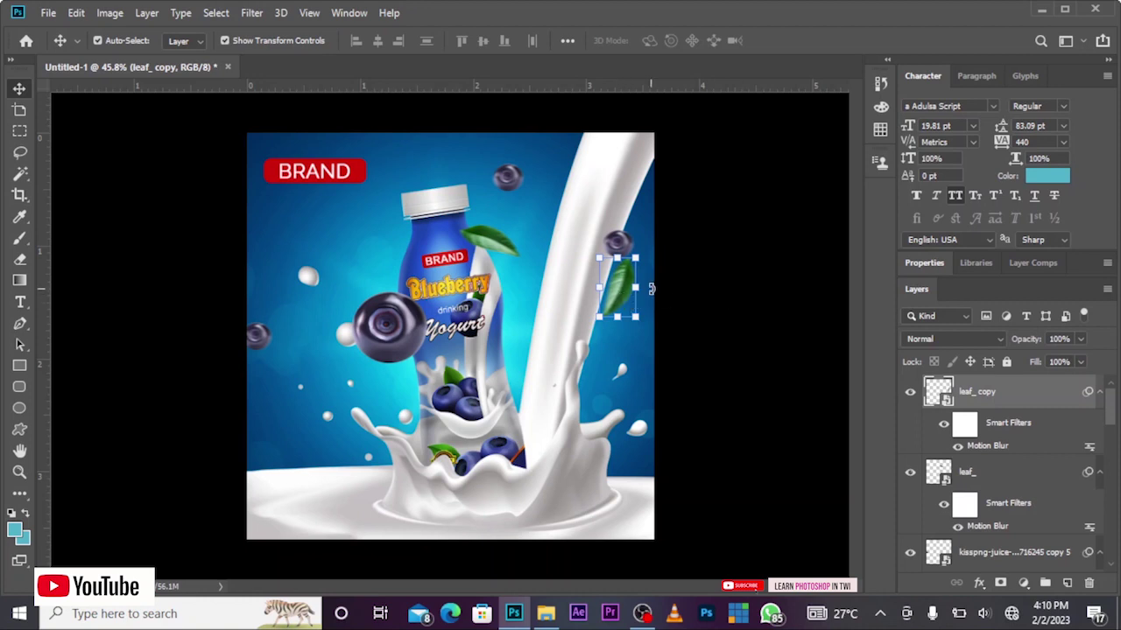
left_click_drag(653, 244, 665, 246)
key("Return")
left_click_drag(626, 289, 628, 293)
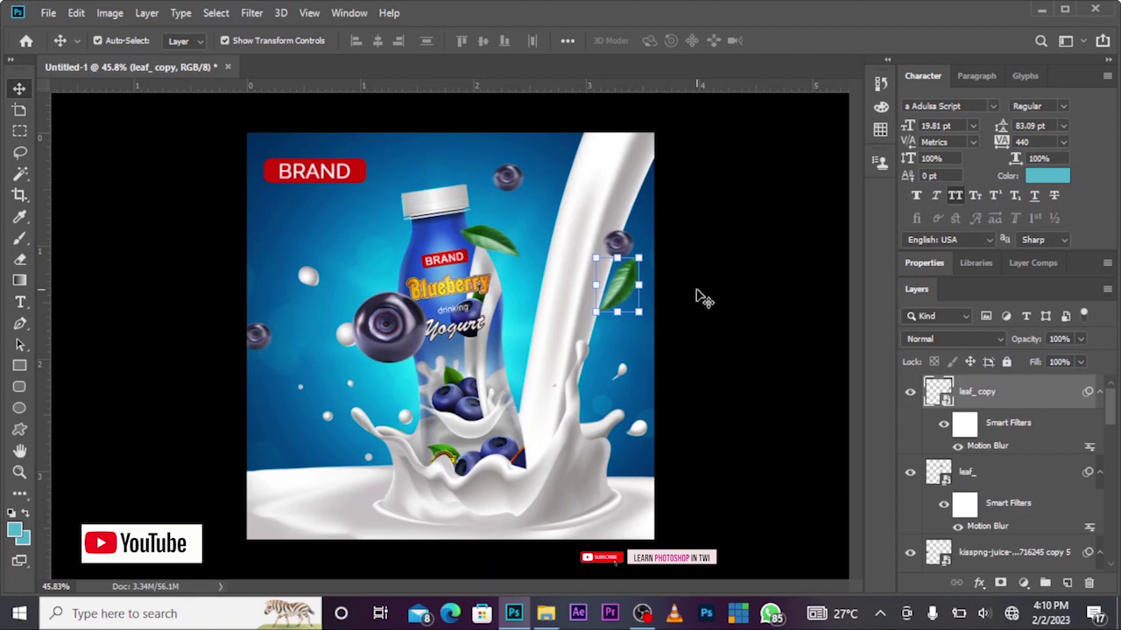
left_click_drag(631, 292, 611, 317)
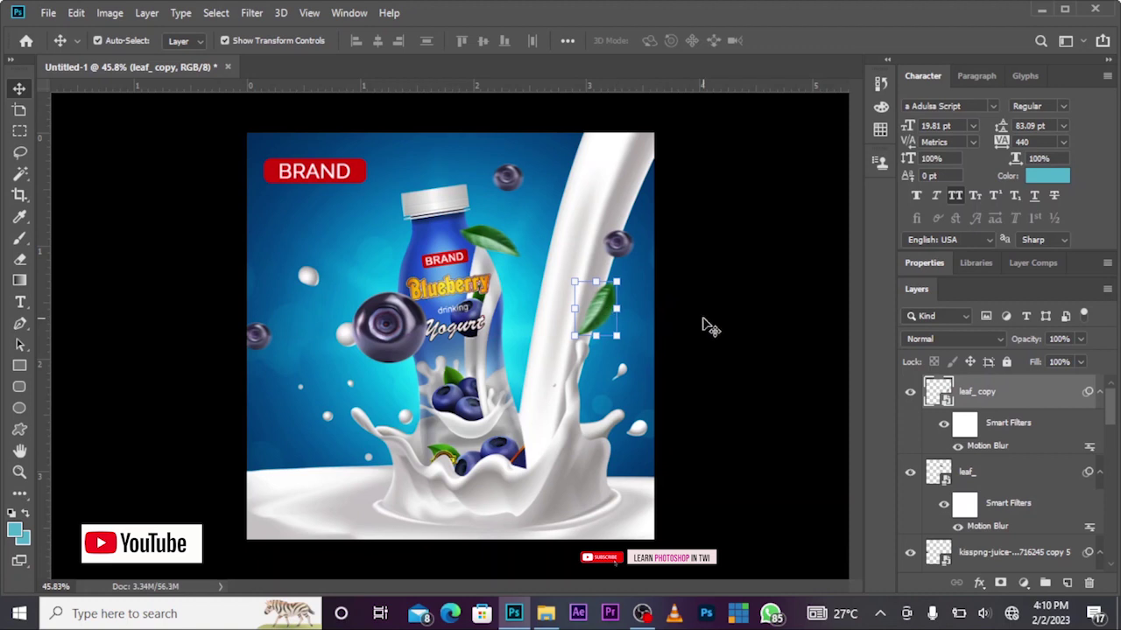
key("ctrl+j")
Step: Move leaf_copy 2 below the BRAND label and add leaf_copy 3 lower left, rotated 90° counter-clockwise
left_click_drag(607, 315, 273, 274)
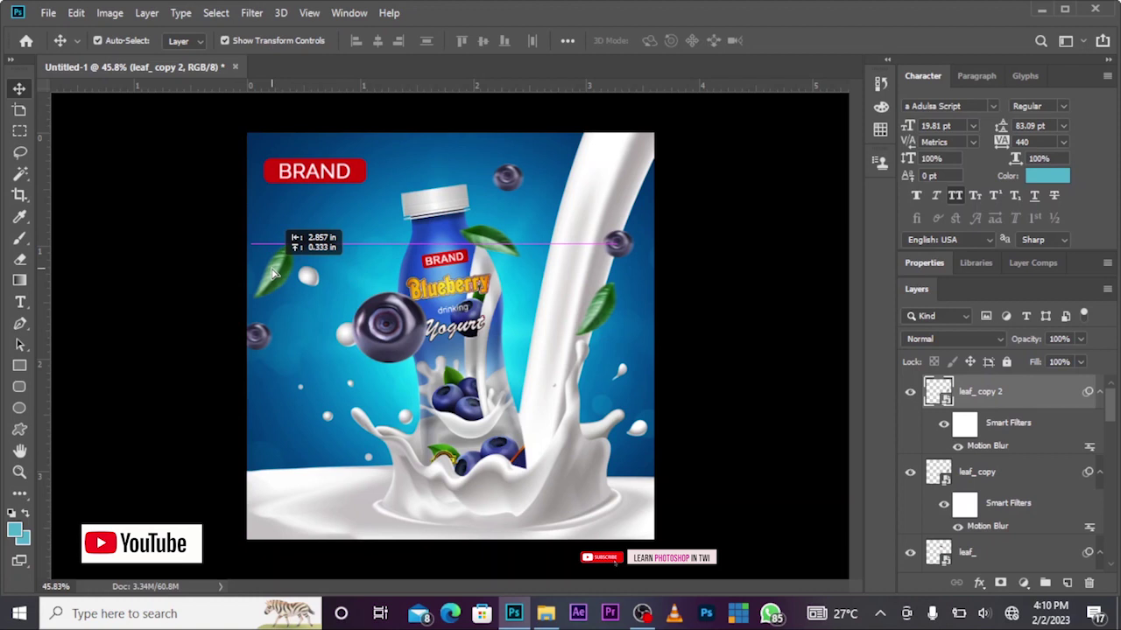
mouse_move(273, 274)
left_mouse_down()
mouse_move(255, 247)
mouse_move(300, 232)
left_mouse_up()
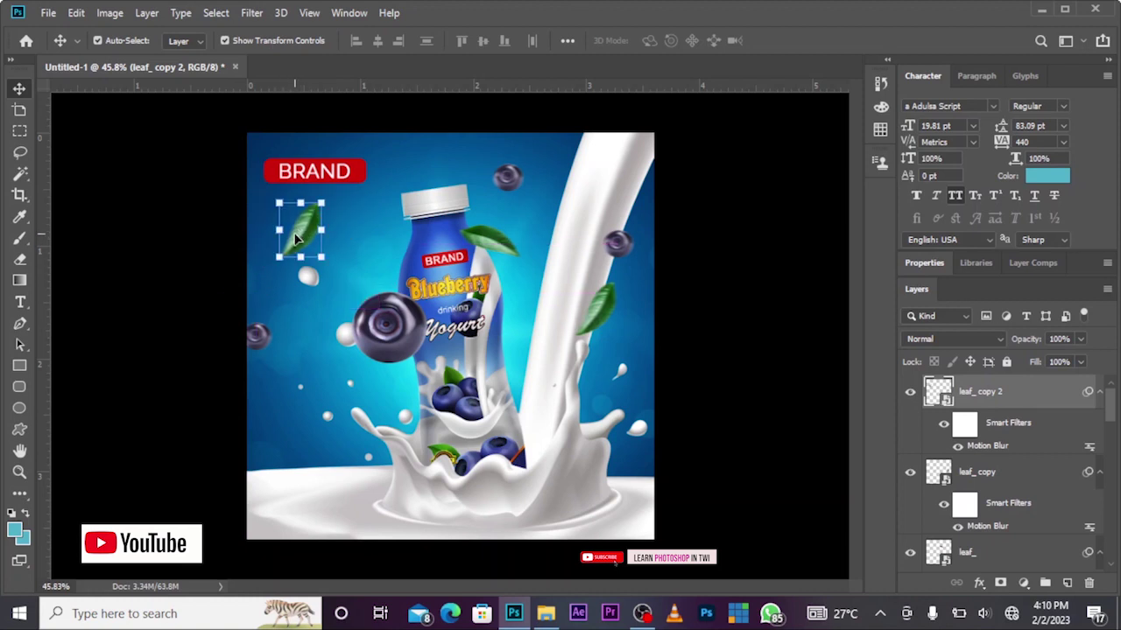
left_click_drag(300, 242, 282, 400)
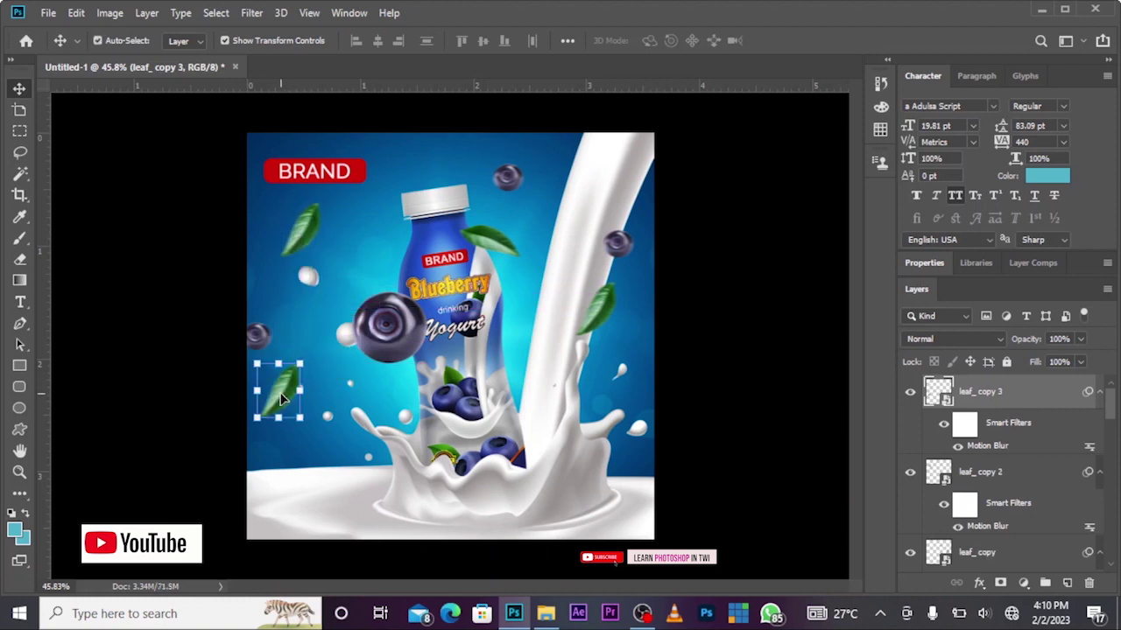
left_click(79, 16)
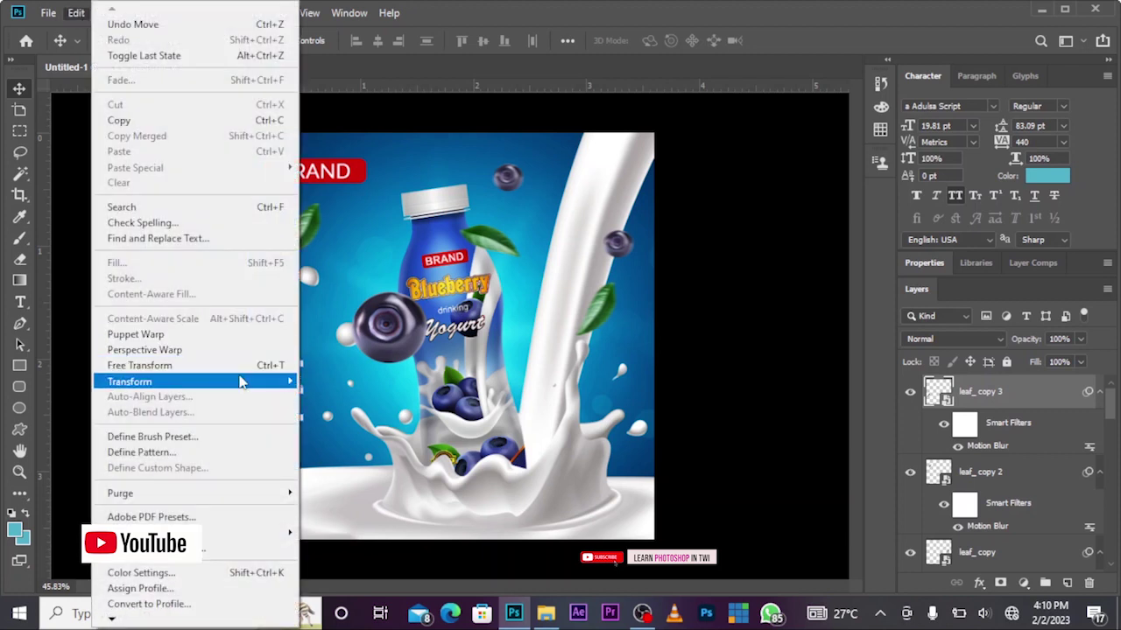
mouse_move(130, 382)
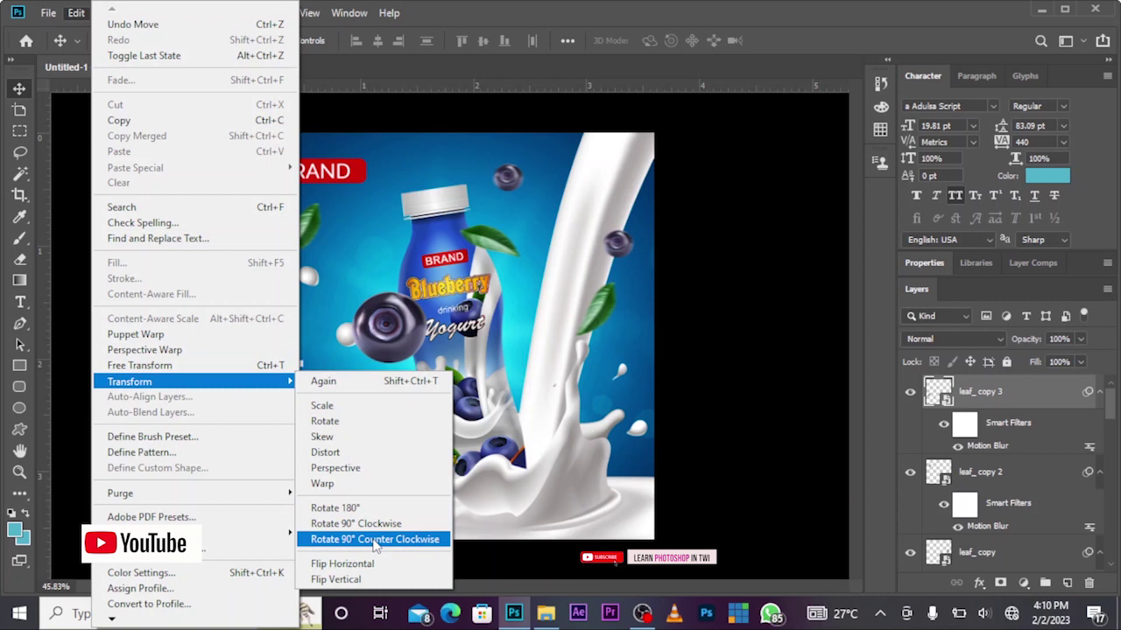
left_click(376, 539)
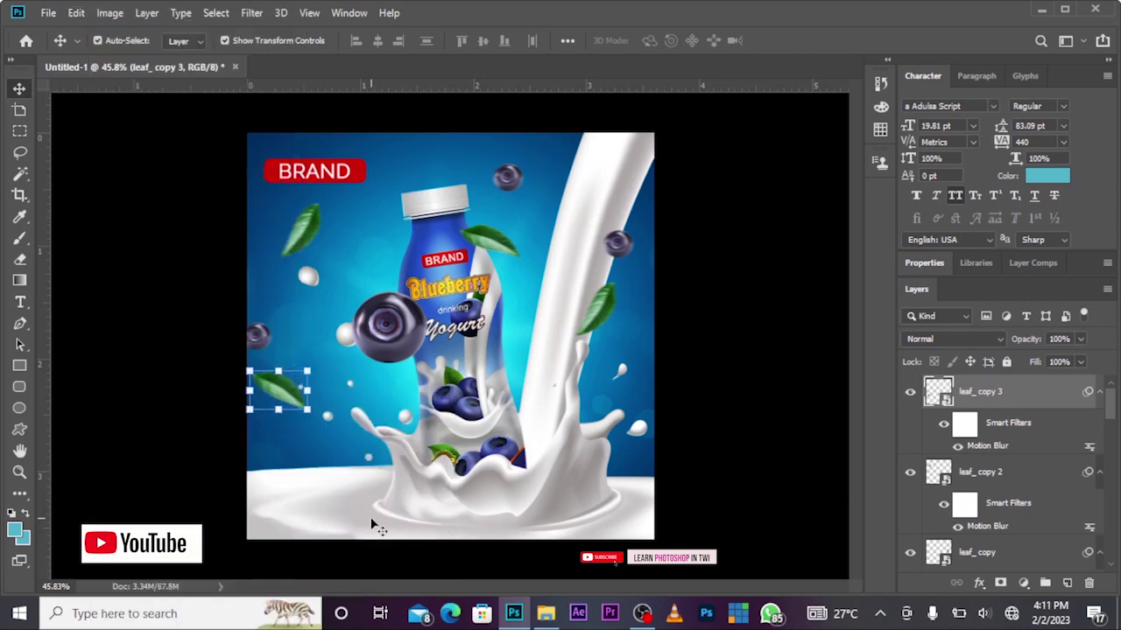
left_click_drag(286, 389, 262, 378)
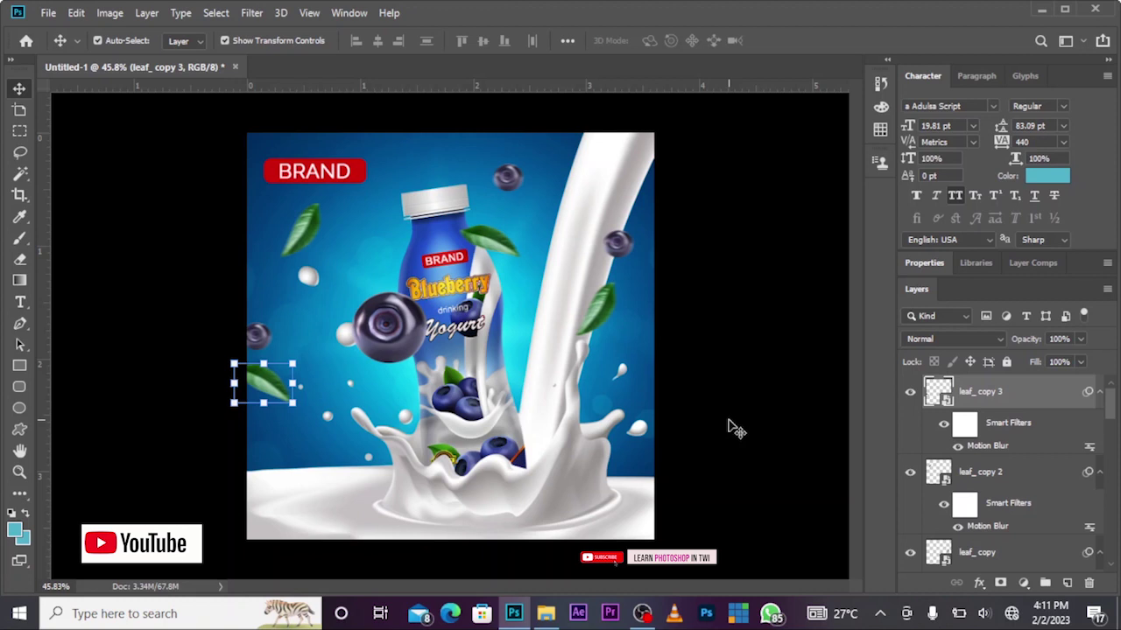
Step: Deselect, then pick the star image in File Explorer and drag it toward Photoshop
left_click(718, 453)
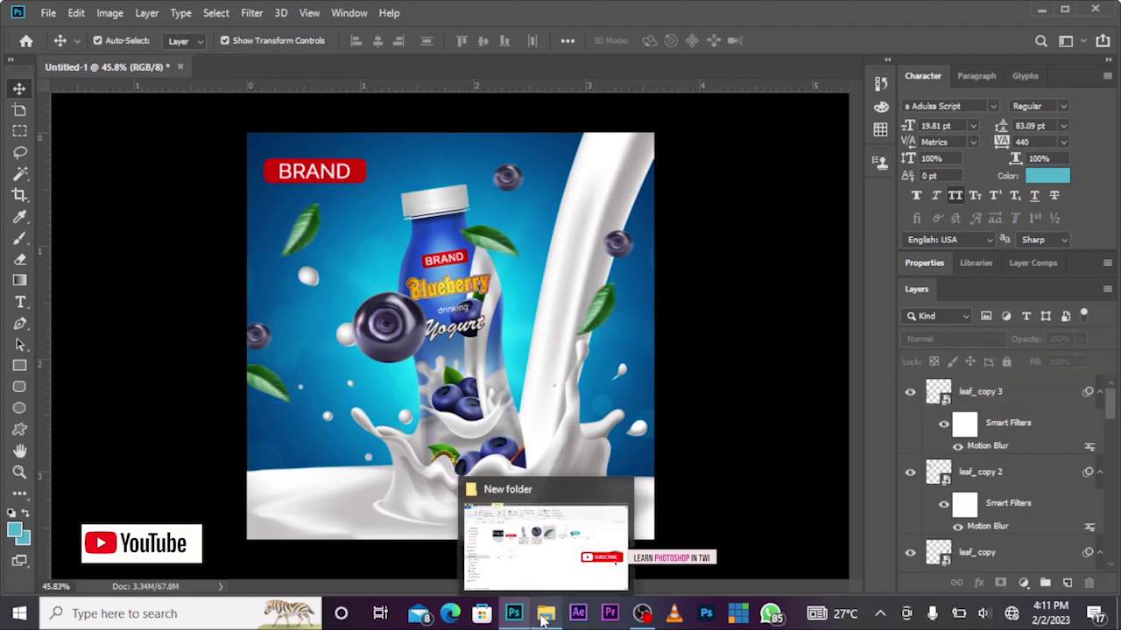
left_click(542, 616)
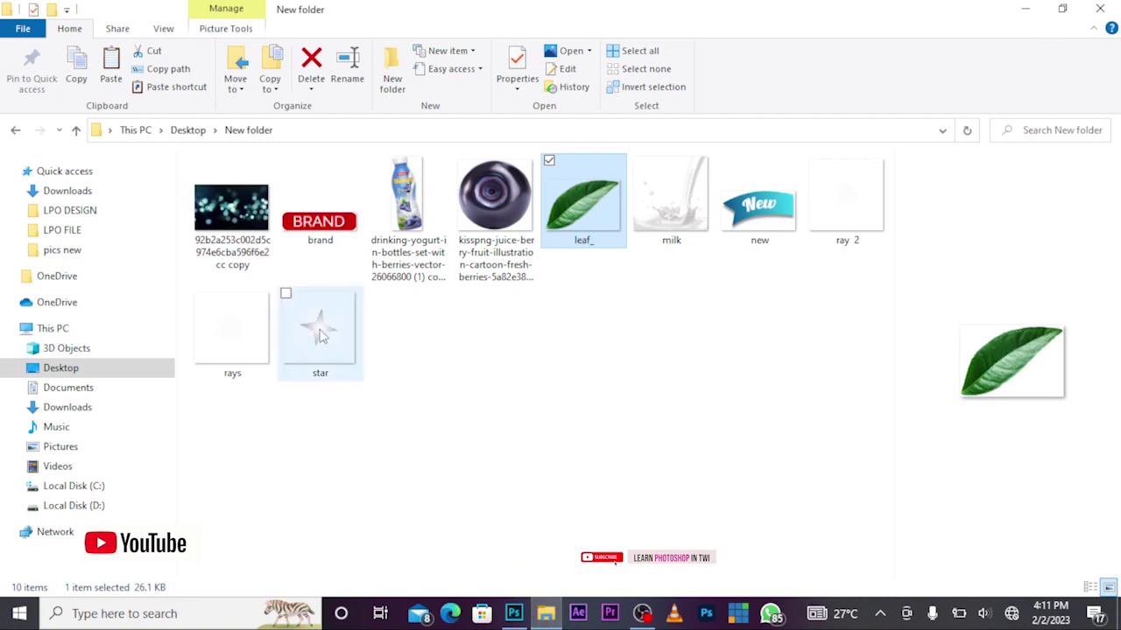
left_click(322, 331)
left_click_drag(341, 305, 506, 518)
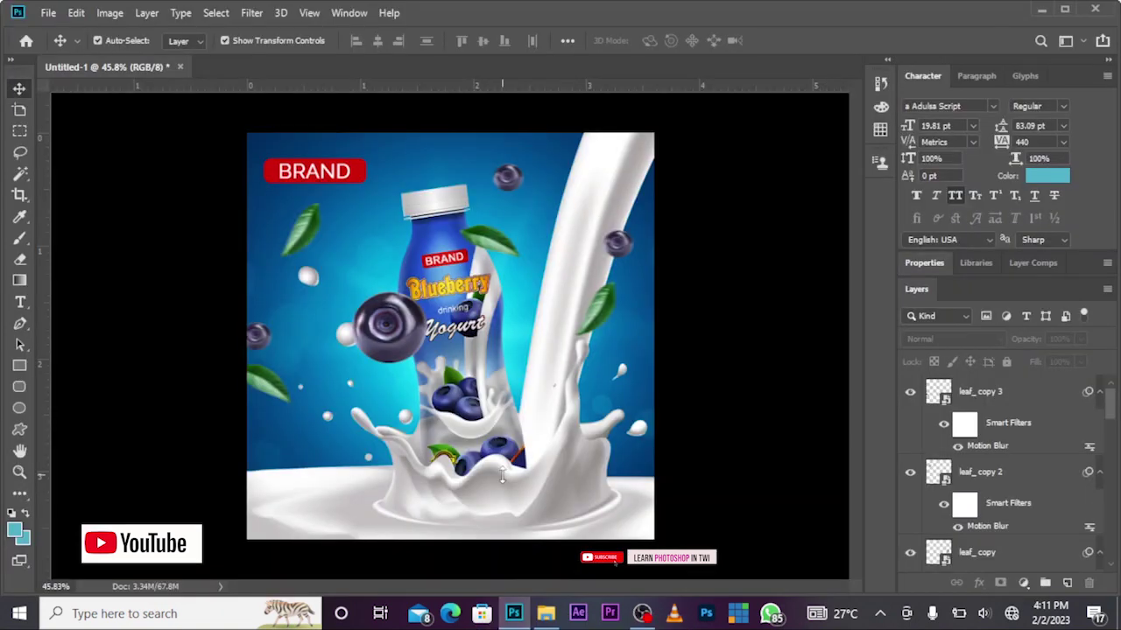
Step: Drop the star image onto the canvas, shrink it, and set it beside the Yogurt lettering
left_click_drag(502, 475, 502, 475)
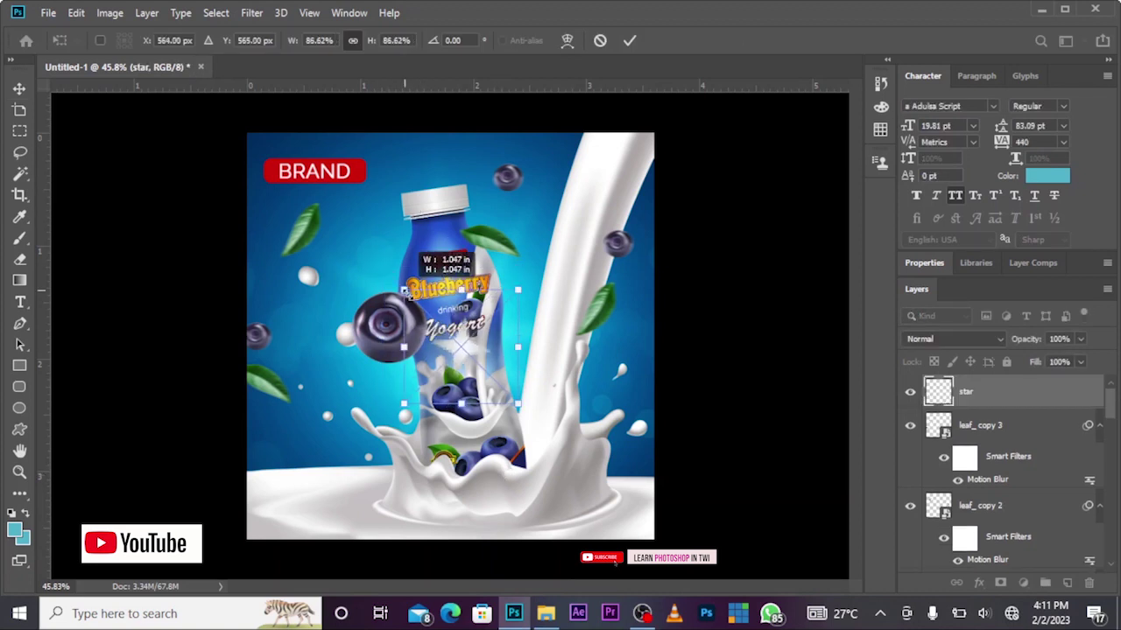
left_click_drag(407, 290, 503, 363)
key("Escape")
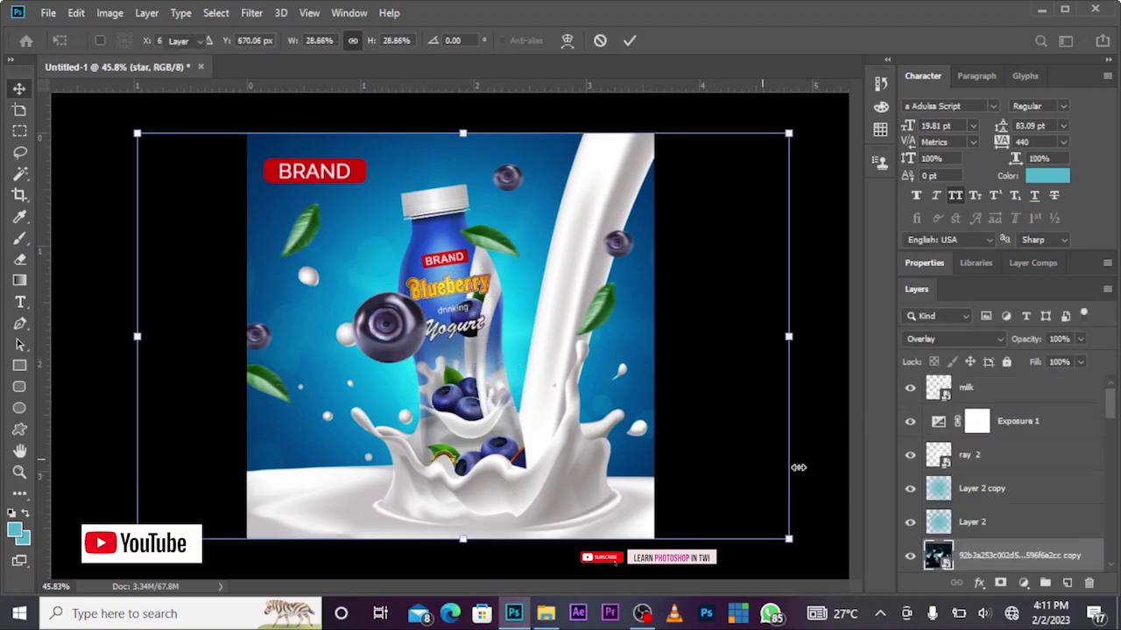
key("Escape")
left_click_drag(501, 394, 504, 344)
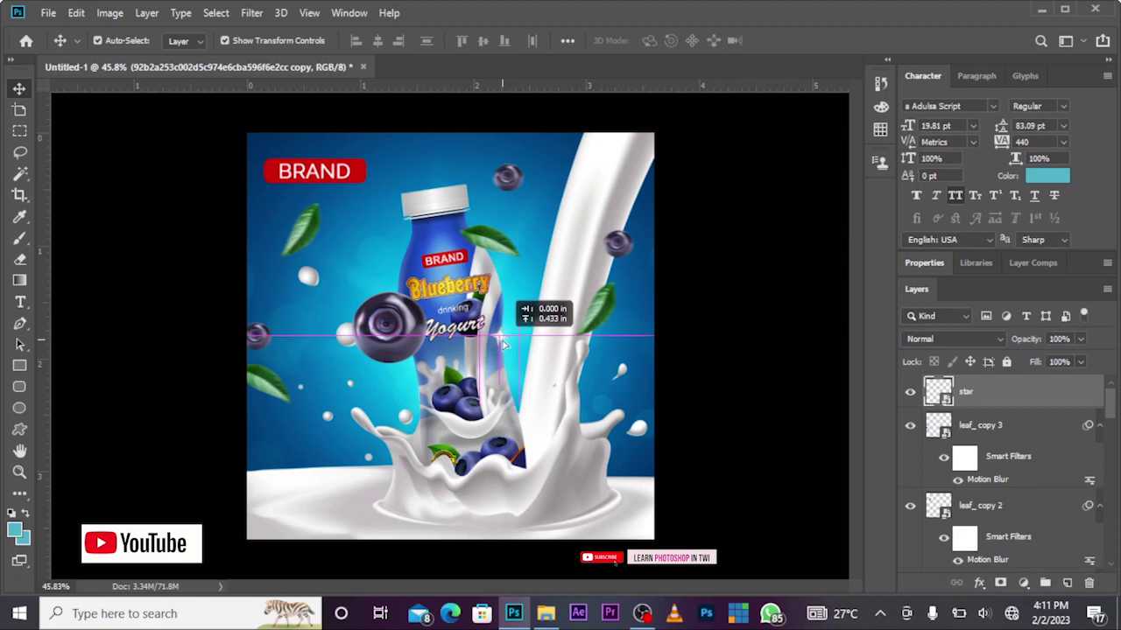
left_click_drag(504, 344, 505, 346)
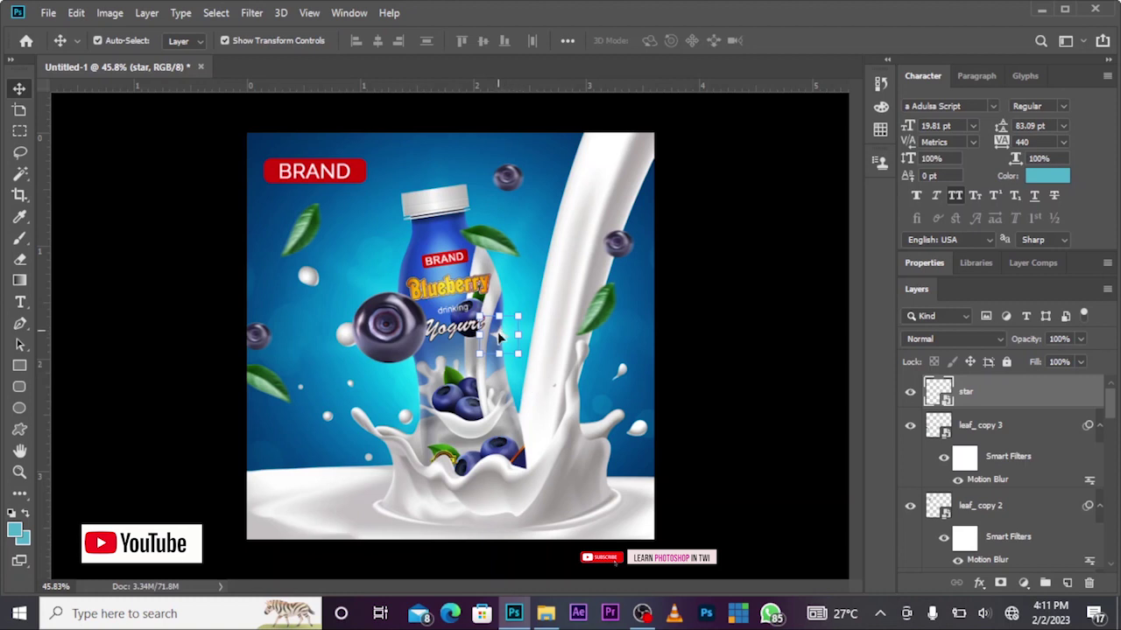
key("ctrl")
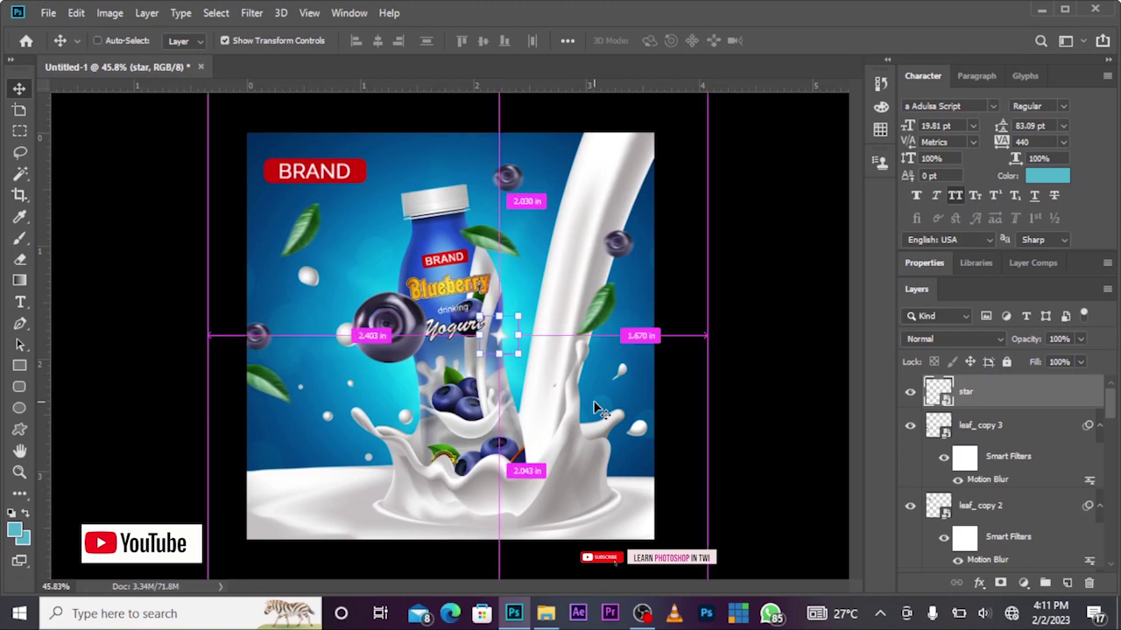
Step: Duplicate the star twice, placing one near the cap at upper left and one lower by the blueberries
key("ctrl+j")
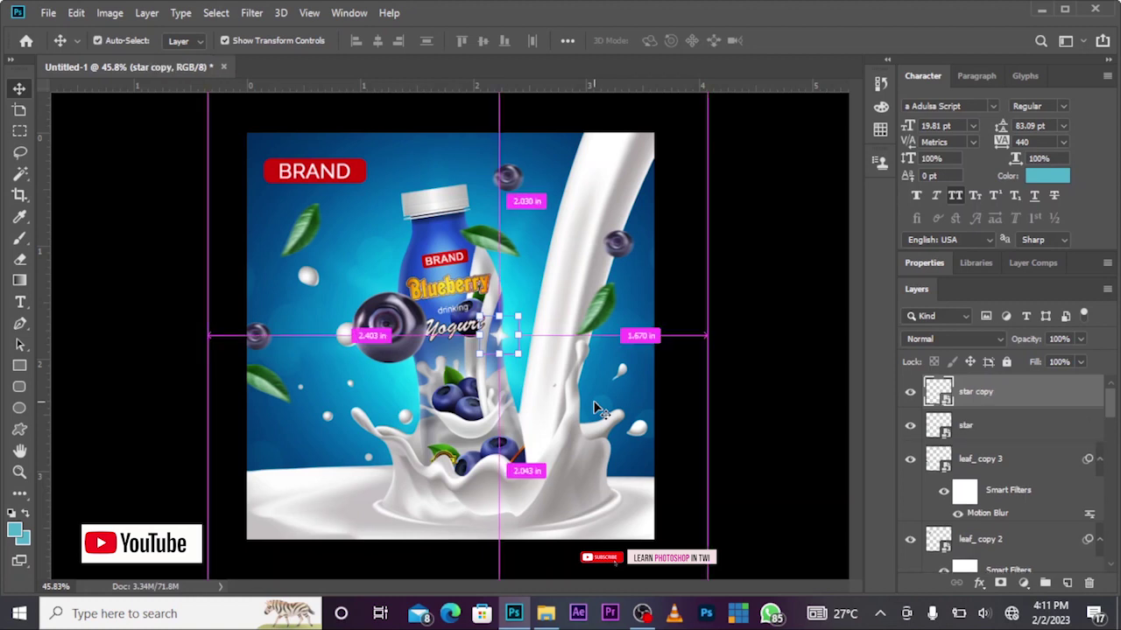
left_click_drag(505, 337, 398, 265)
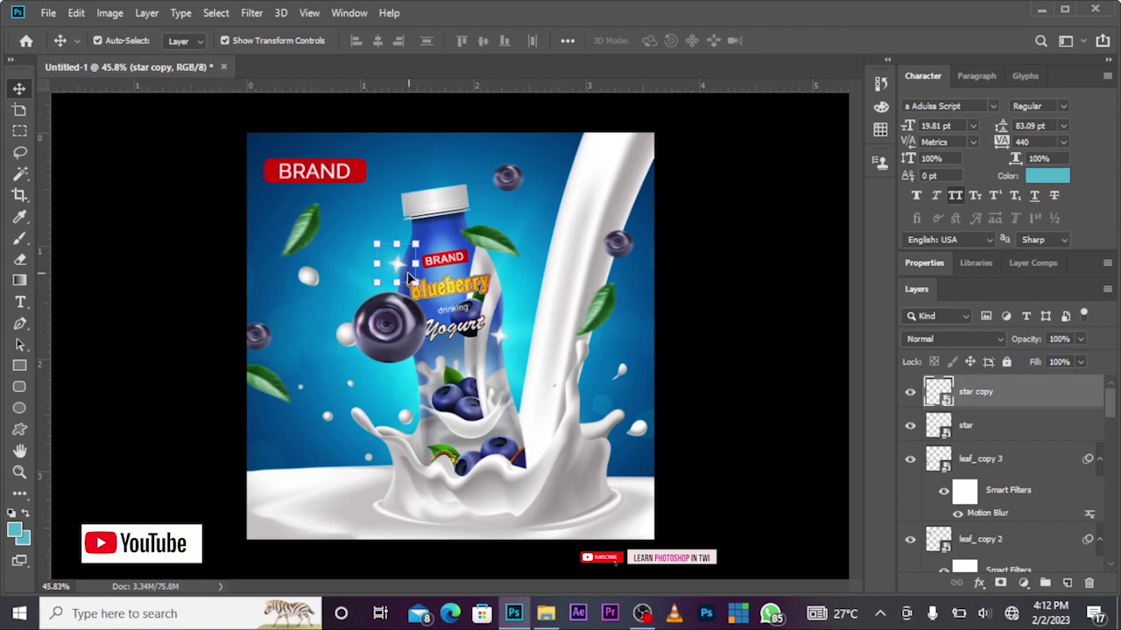
left_click_drag(396, 262, 416, 405)
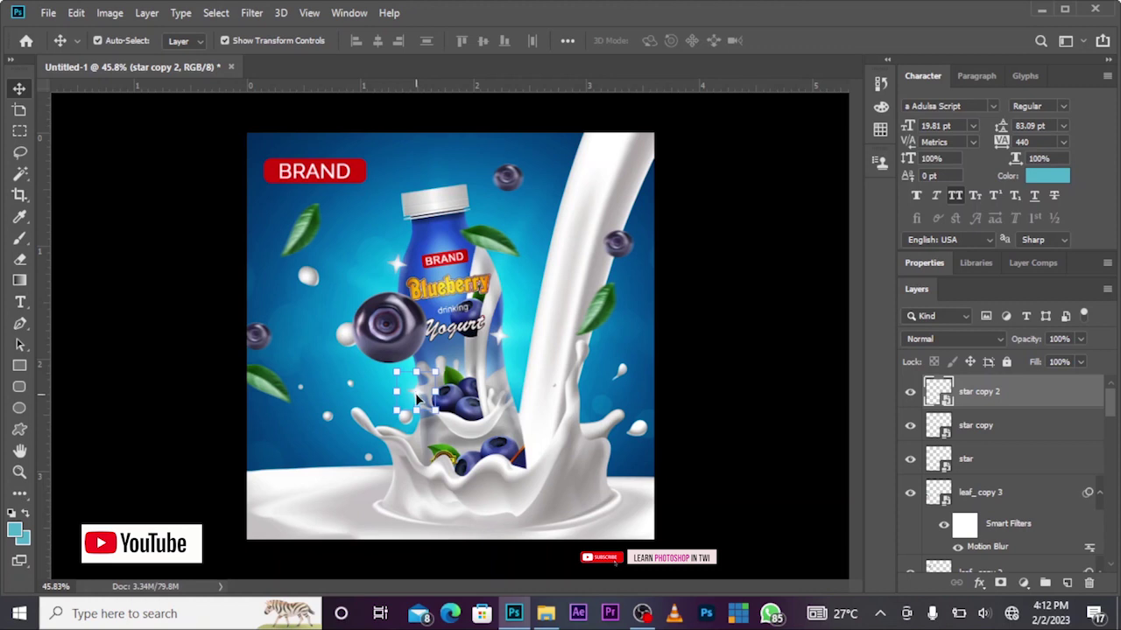
left_click(766, 499)
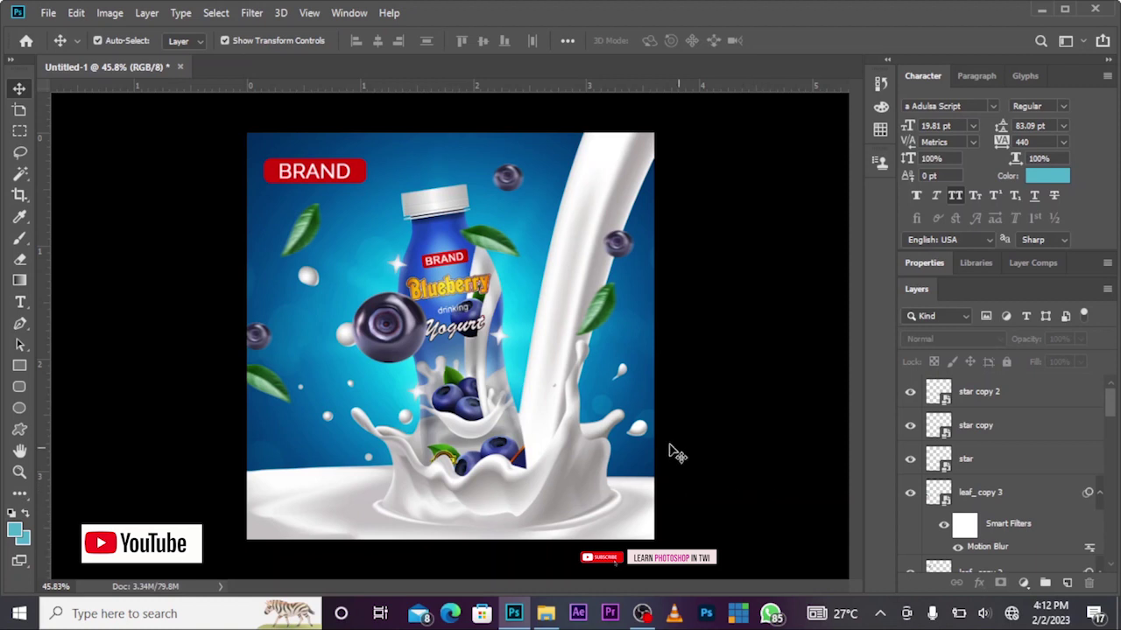
left_click_drag(415, 378, 426, 396)
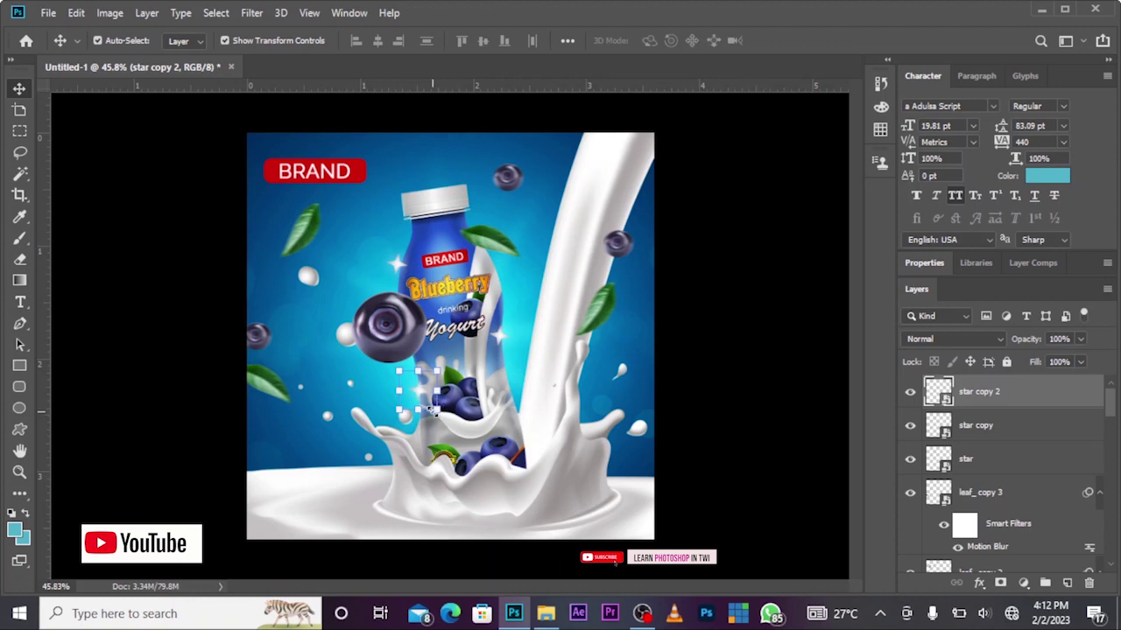
left_click(403, 267)
key("Right")
key("Right")
key("Right")
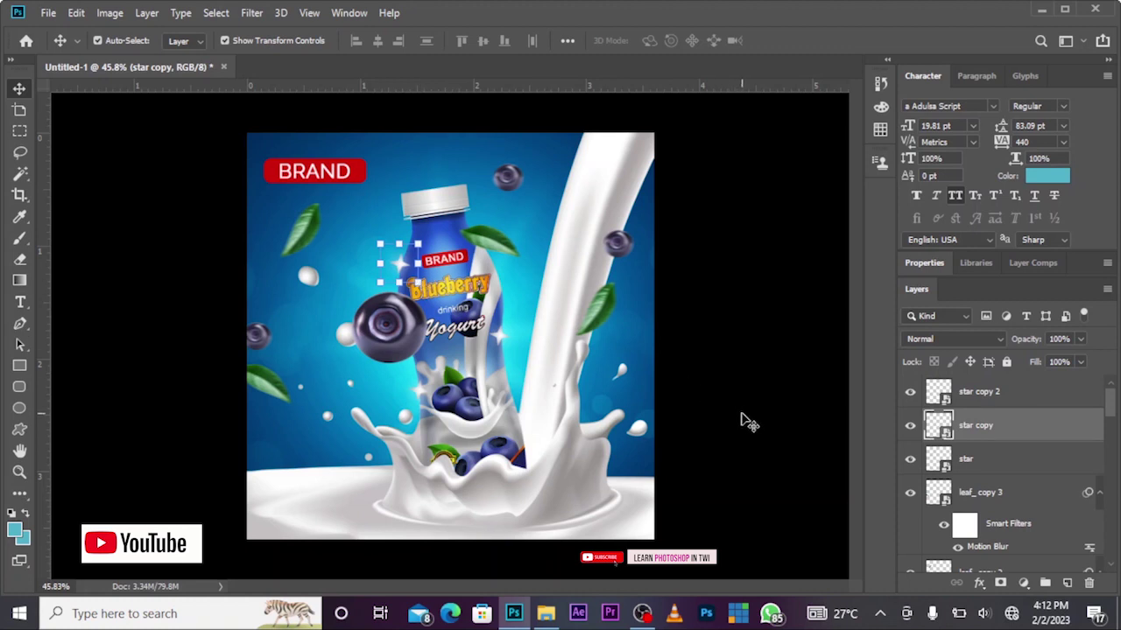
Step: Deselect the star and drag the 'new' ribbon image from the File Explorer asset folder onto Photoshop
left_click(740, 429)
left_click(546, 613)
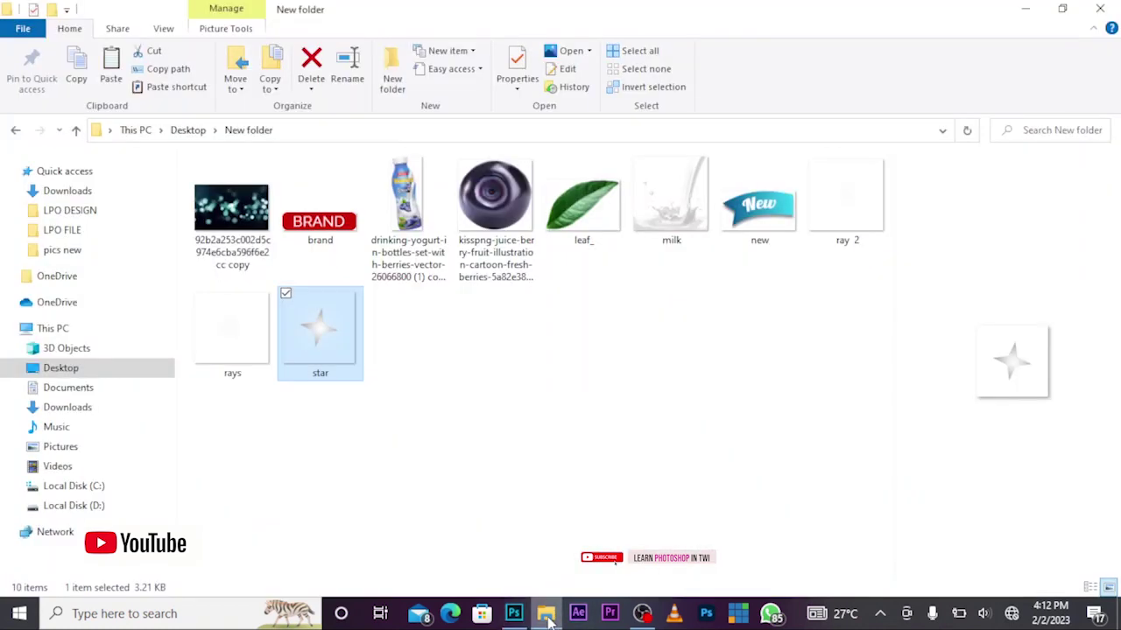
left_click_drag(782, 194, 529, 602)
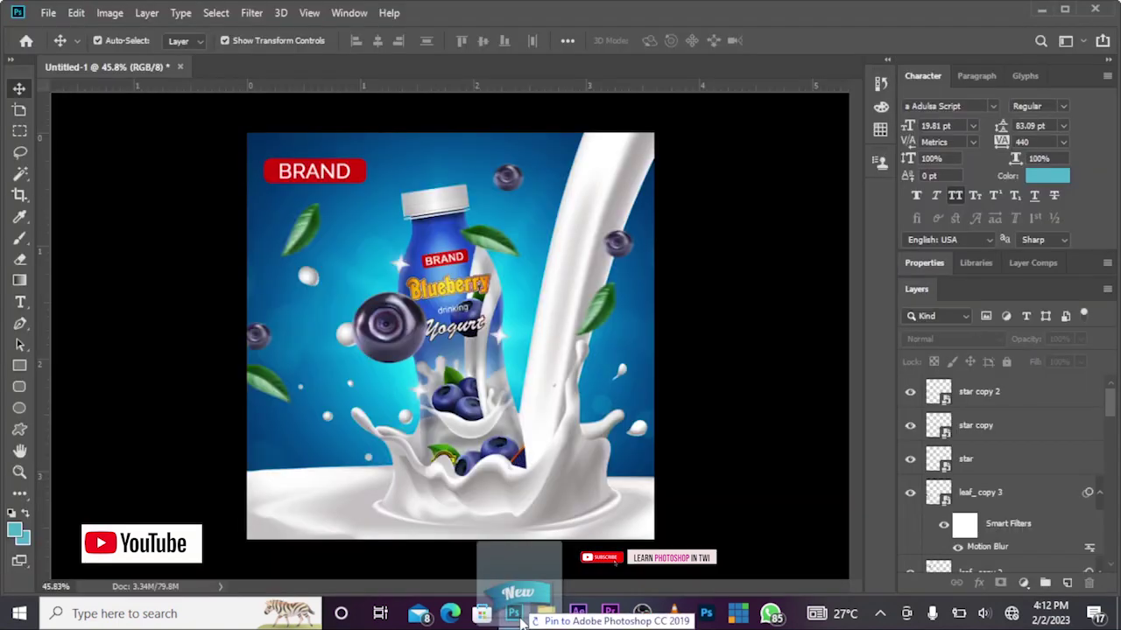
Step: Place the 'new' ribbon on the advert, shrink it, and nudge it into the bottom-right corner
left_click_drag(528, 602, 506, 437)
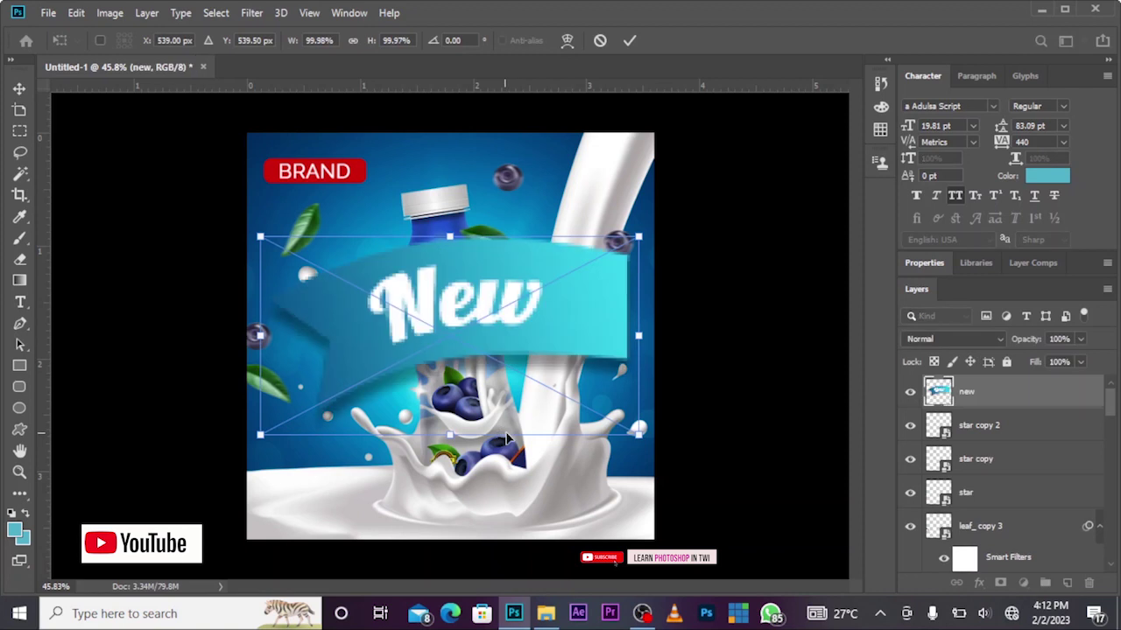
left_click(630, 41)
left_click_drag(260, 236, 573, 401)
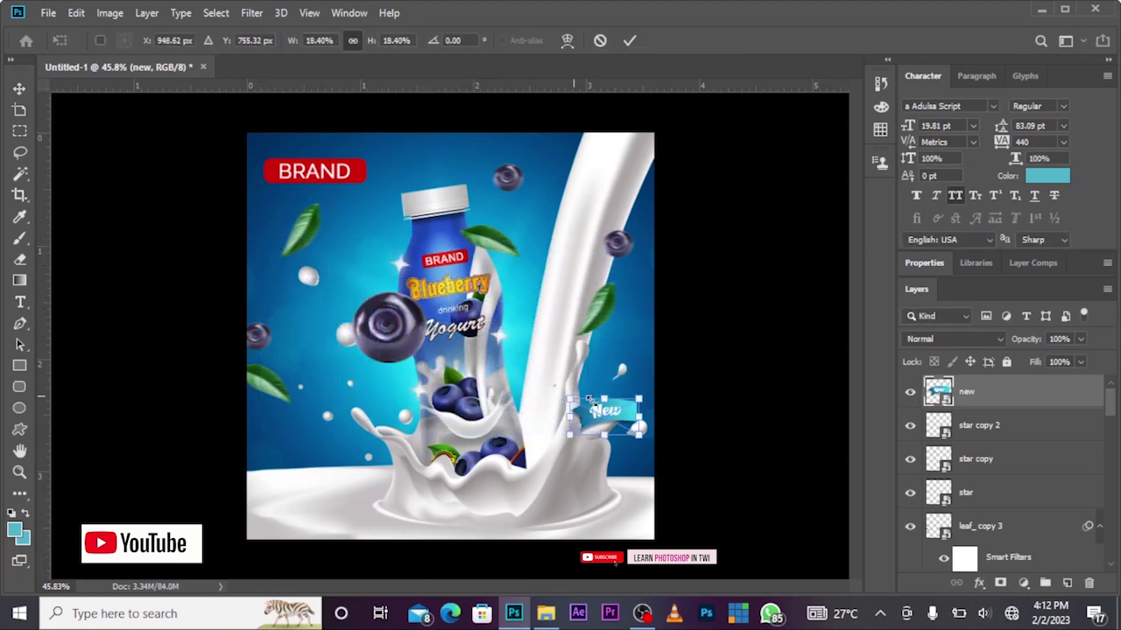
key("Return")
left_click_drag(602, 415, 620, 523)
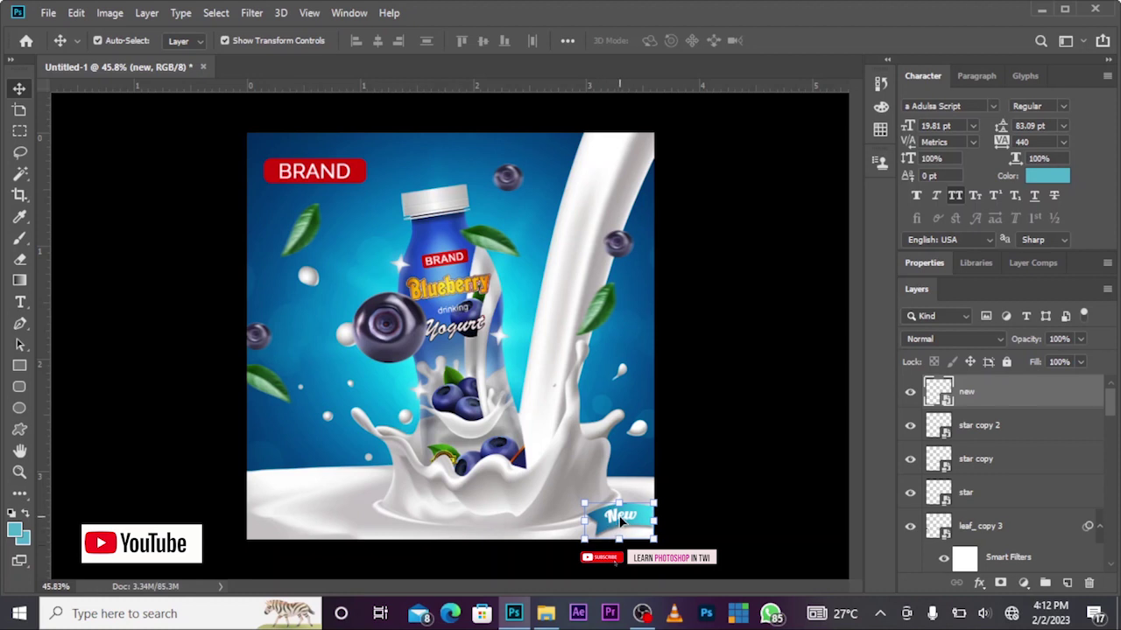
mouse_move(620, 520)
left_mouse_down()
mouse_move(620, 491)
mouse_move(625, 504)
left_mouse_up()
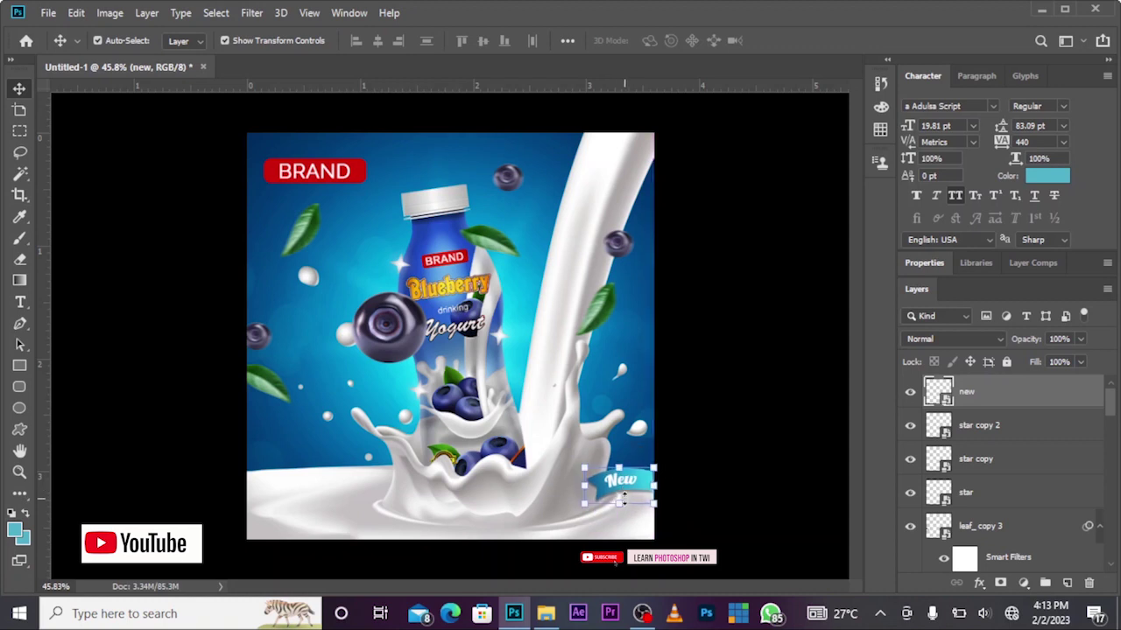
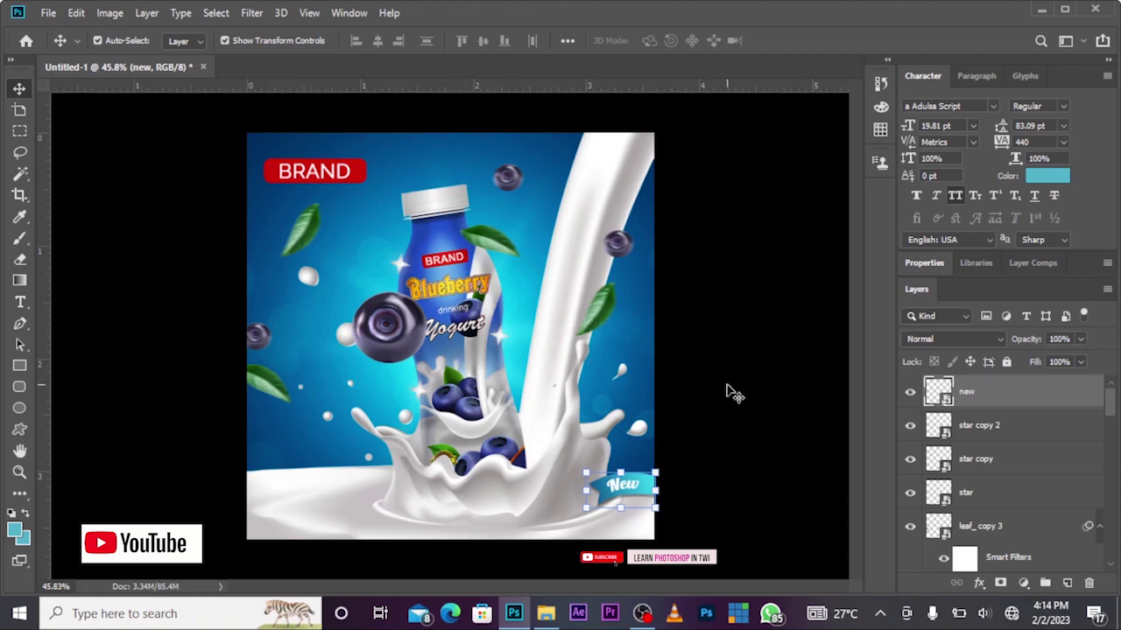
Step: Add empty Layer 3 above the New tag layer and start a Pen path above the canvas
left_click(810, 413)
left_click(994, 396)
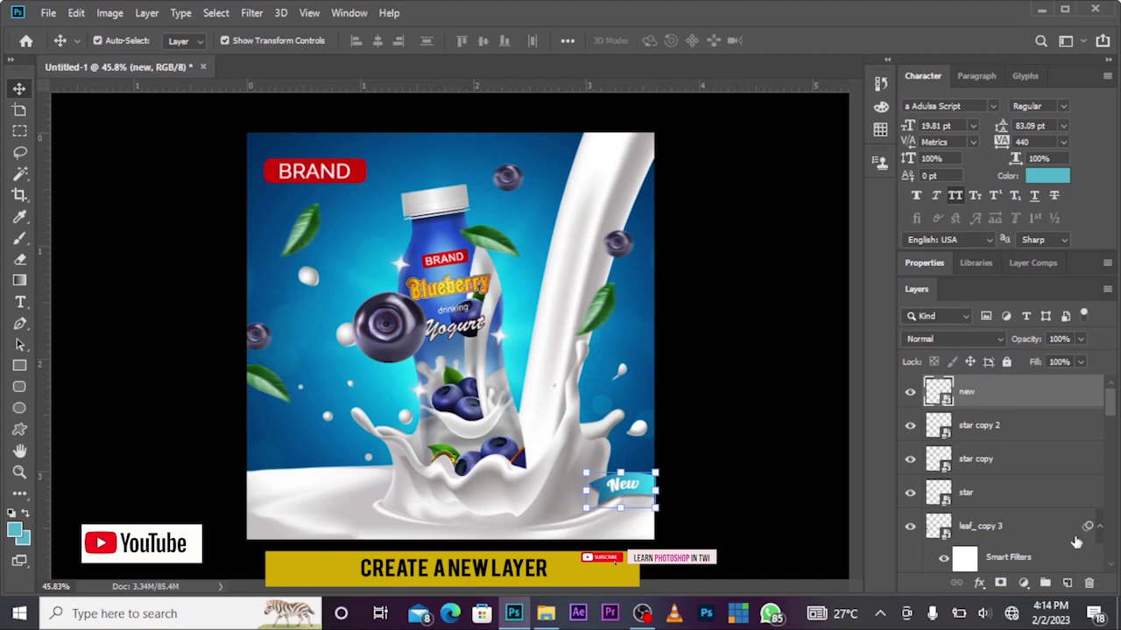
left_click(1067, 582)
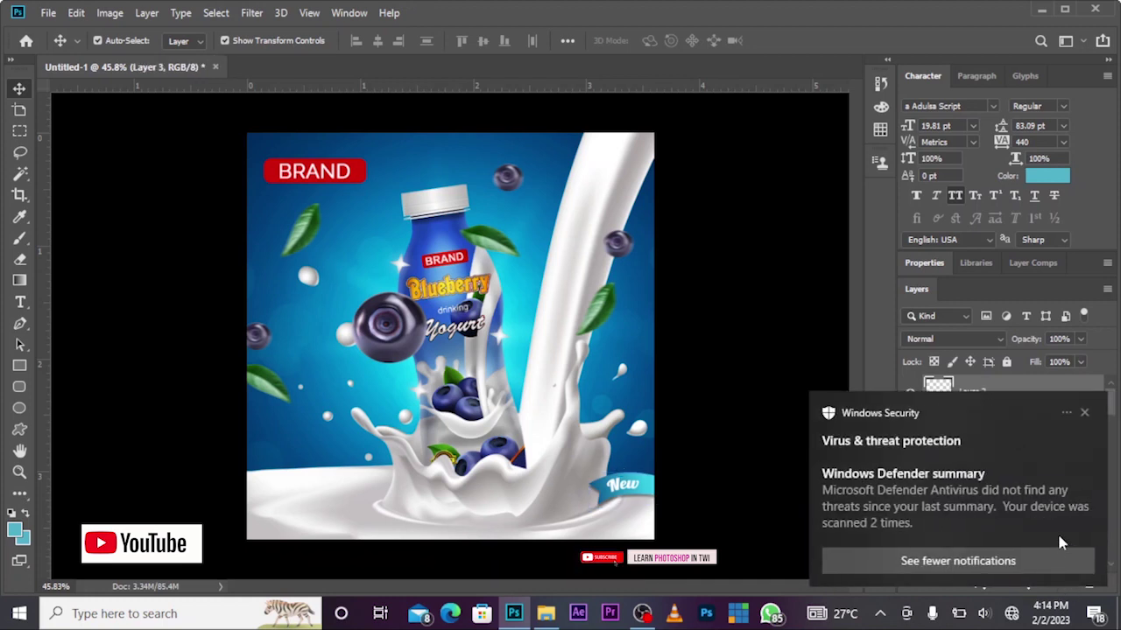
left_click(1084, 413)
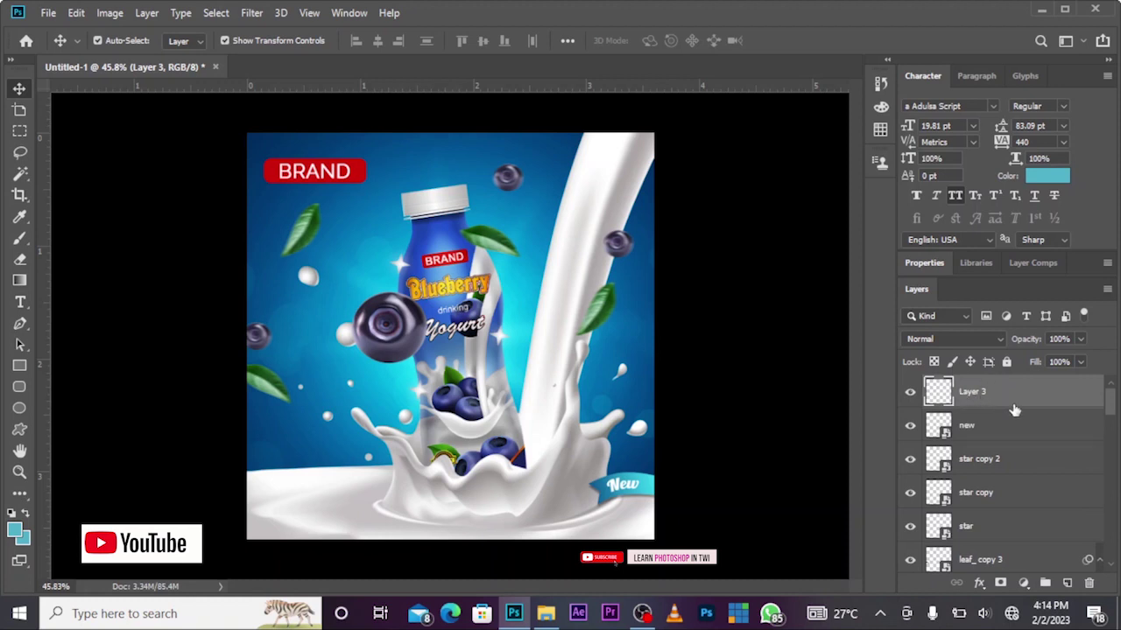
left_click(21, 324)
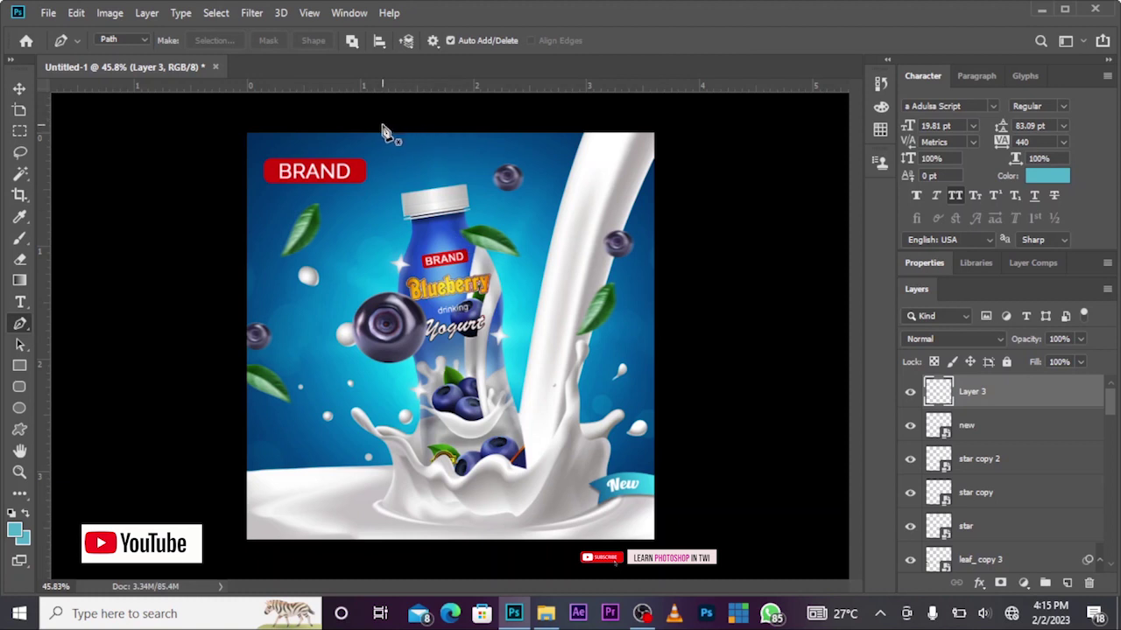
left_click(385, 123)
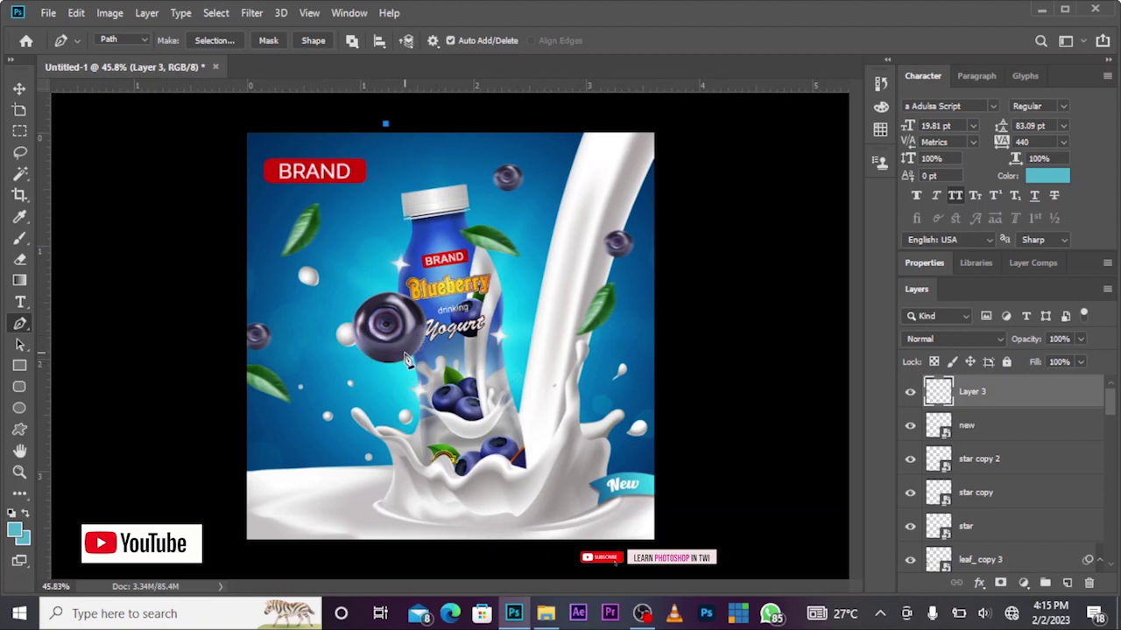
Step: Draw a slanted four-corner path down over the bottle and convert it to a selection
left_click(408, 362)
left_click(408, 368)
left_click_drag(523, 340, 526, 343)
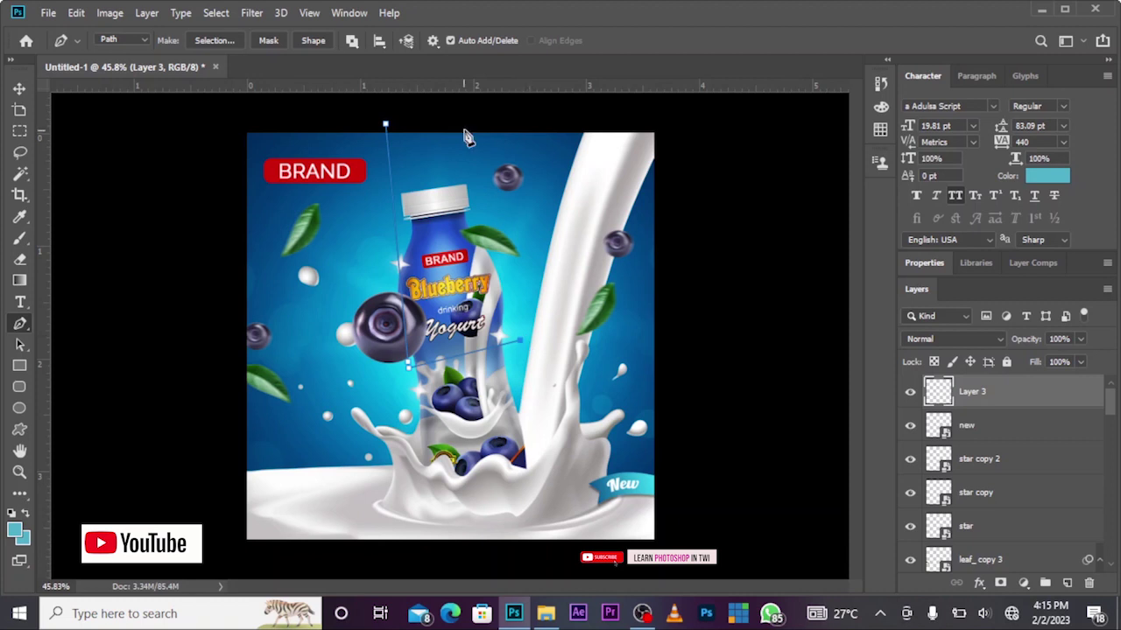
left_click(435, 115)
left_click(386, 126)
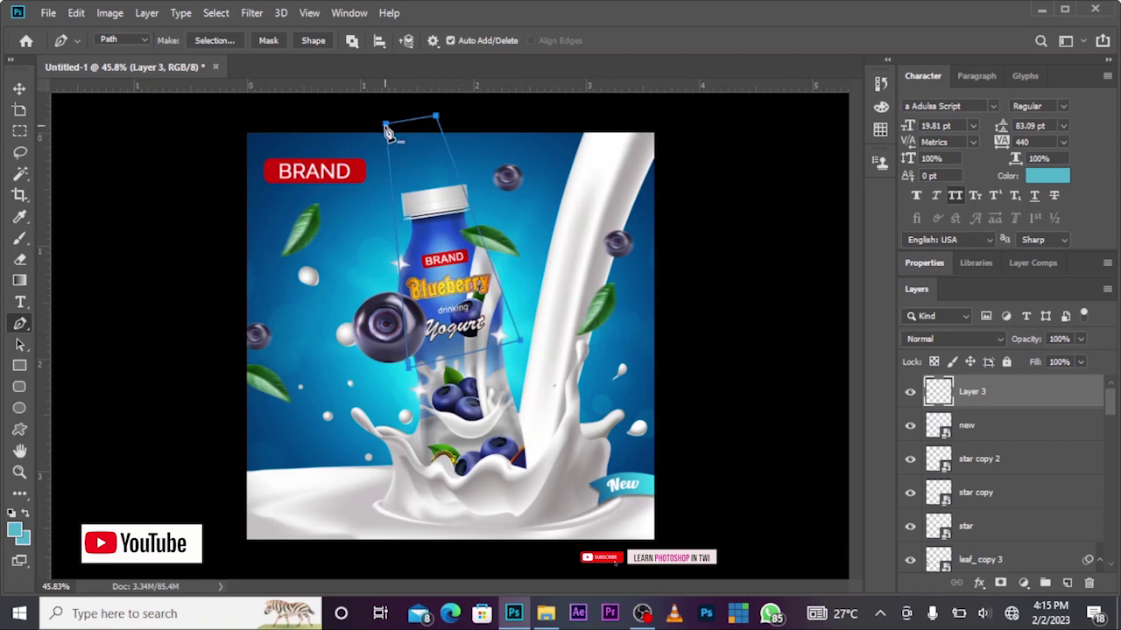
right_click(446, 248)
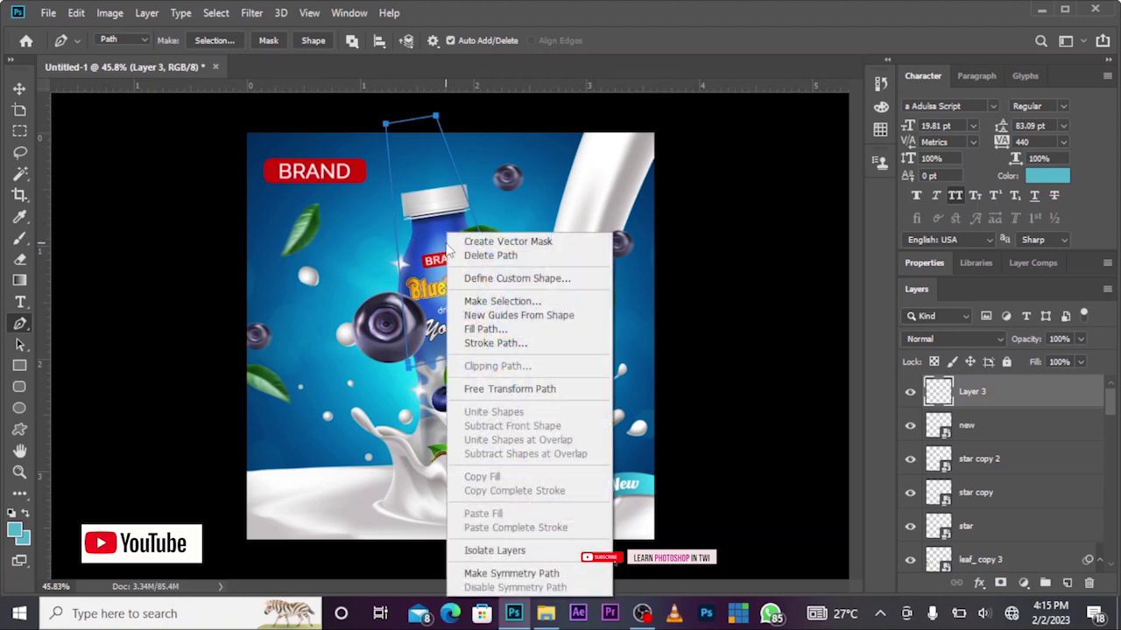
left_click(531, 300)
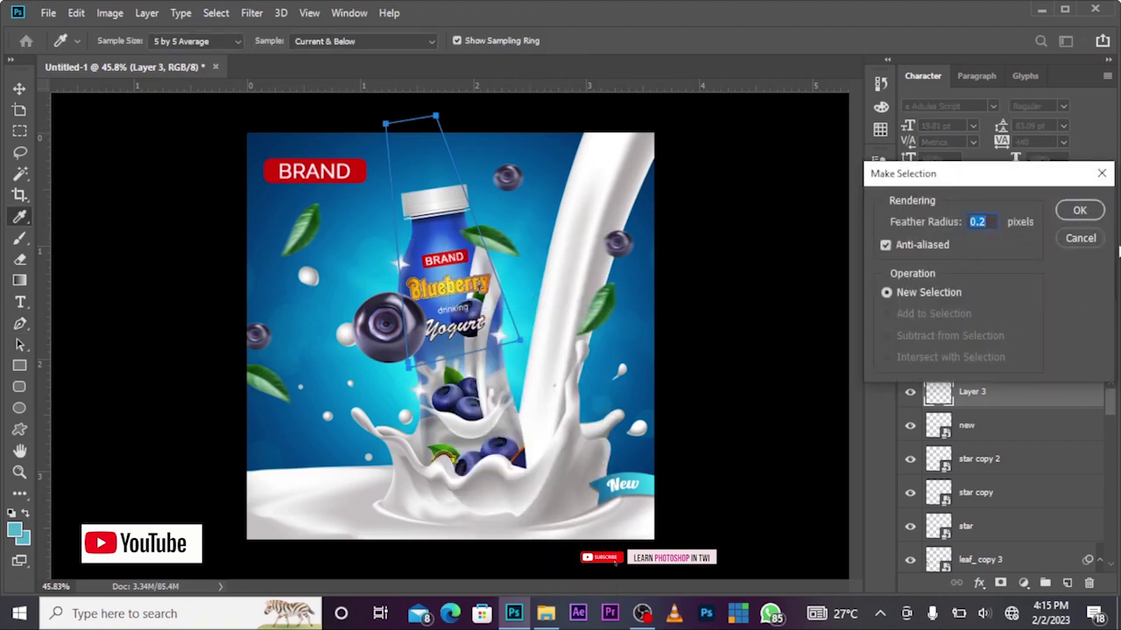
left_click(1079, 211)
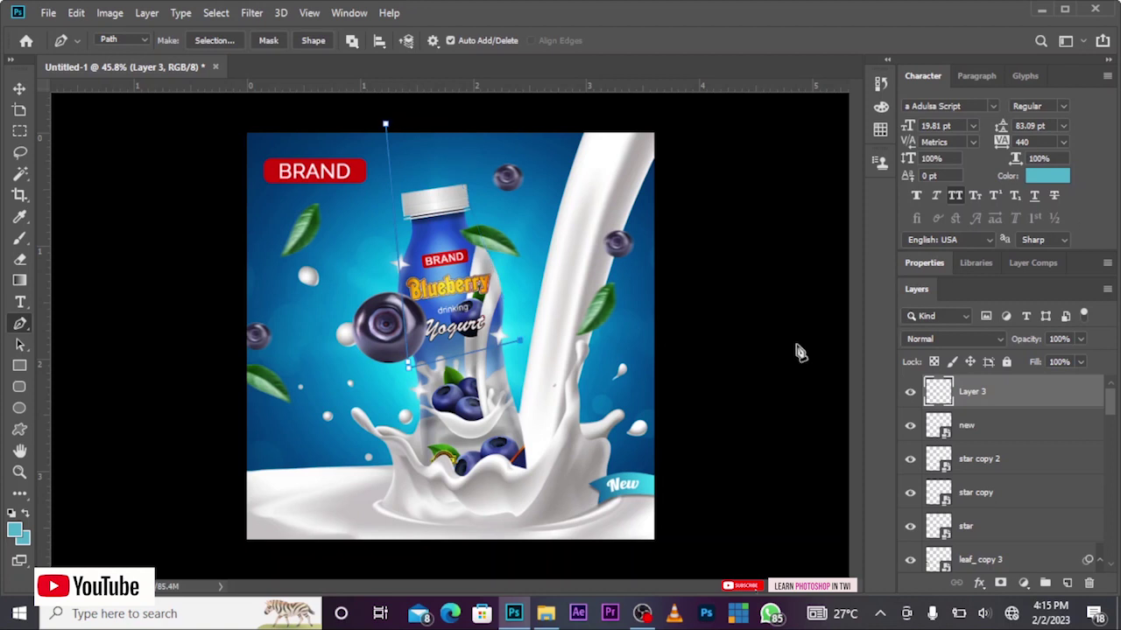
Step: Move the path's top-right corner and remake the selection with a feather radius of 0
left_click(451, 112)
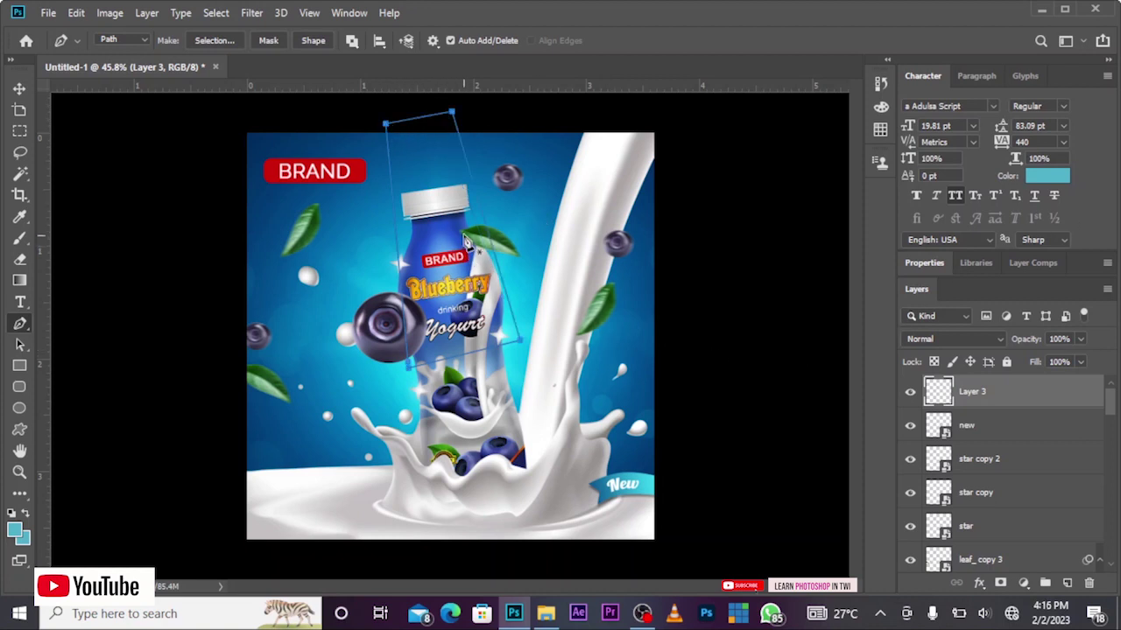
right_click(460, 233)
left_click(514, 300)
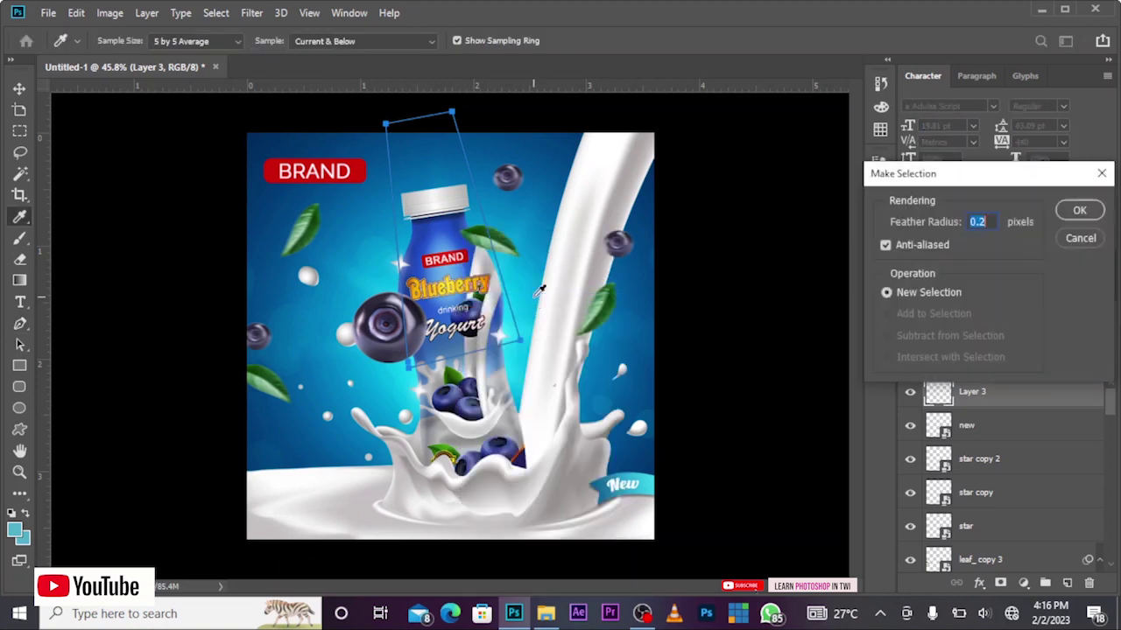
type("0")
double_click(968, 226)
left_click(1080, 212)
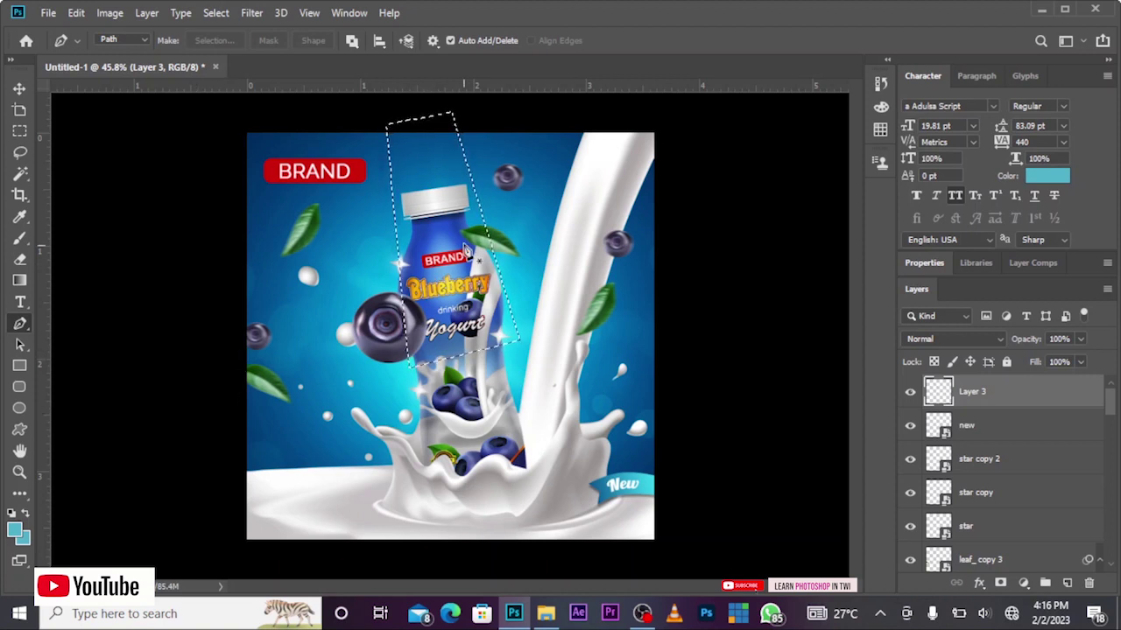
left_click(19, 130)
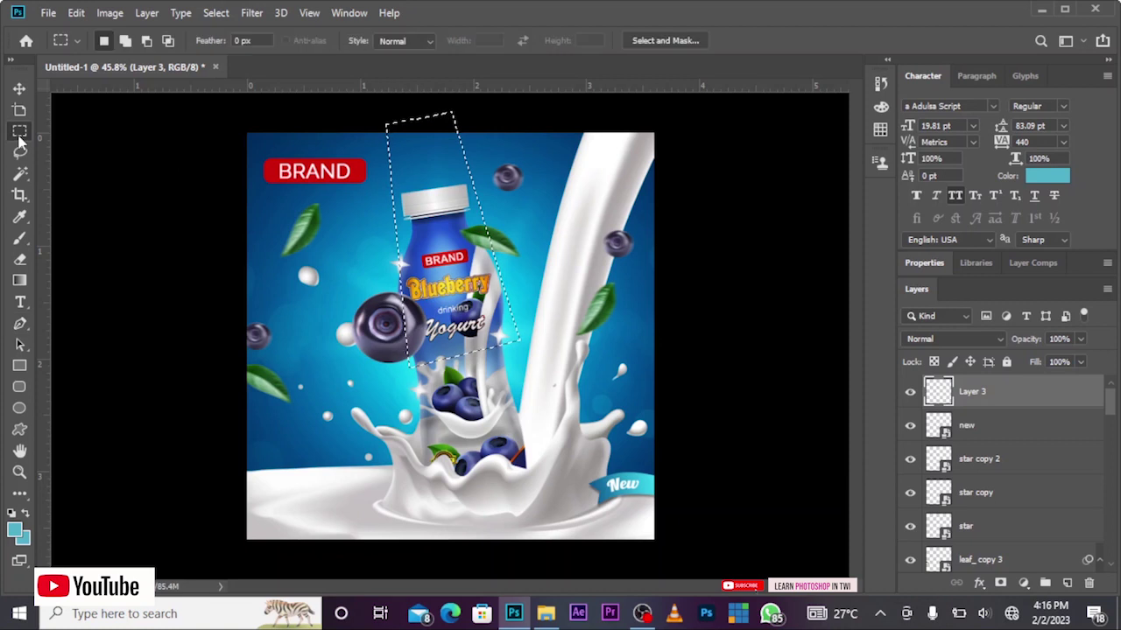
Step: Fill the slanted selection on Layer 3 with white (#ffffff) using Fill with Color contents
right_click(453, 247)
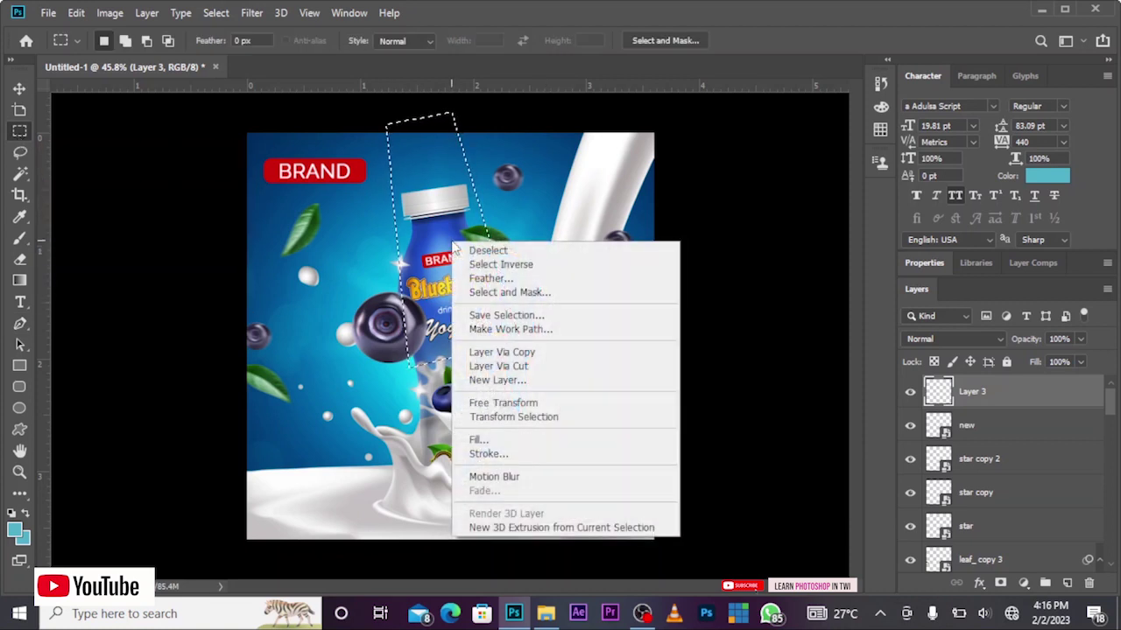
left_click(513, 442)
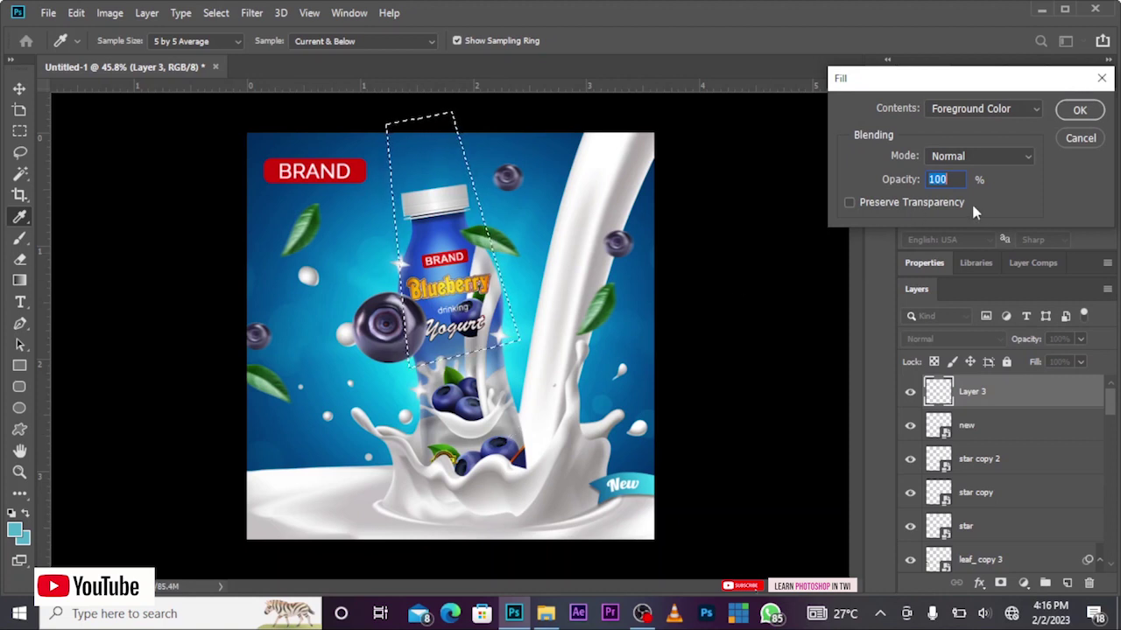
left_click(1014, 110)
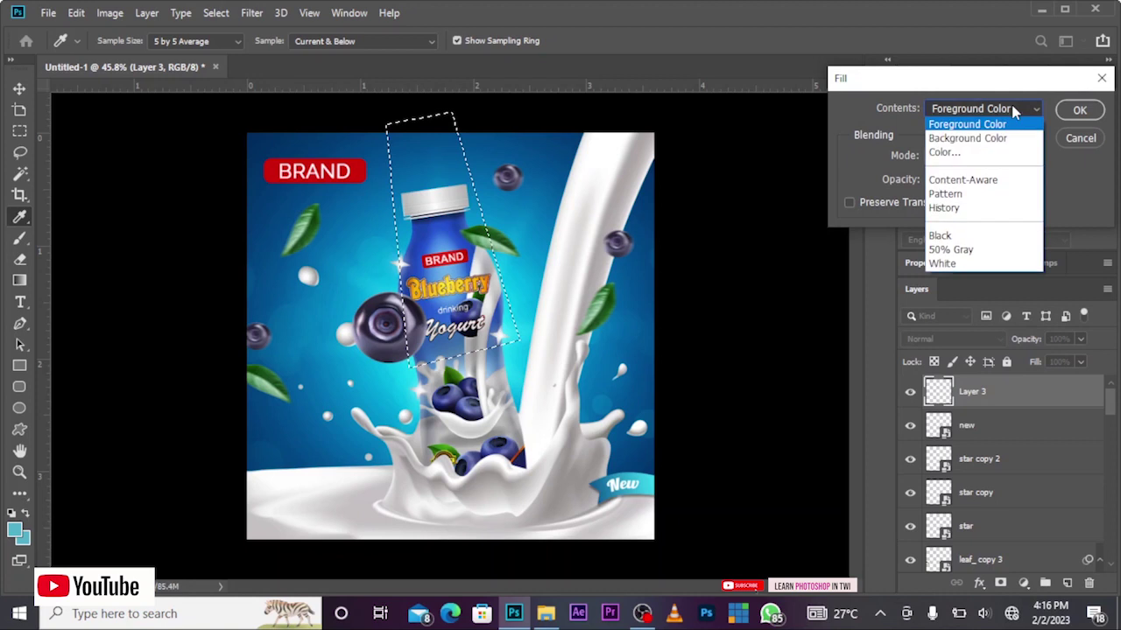
left_click(961, 154)
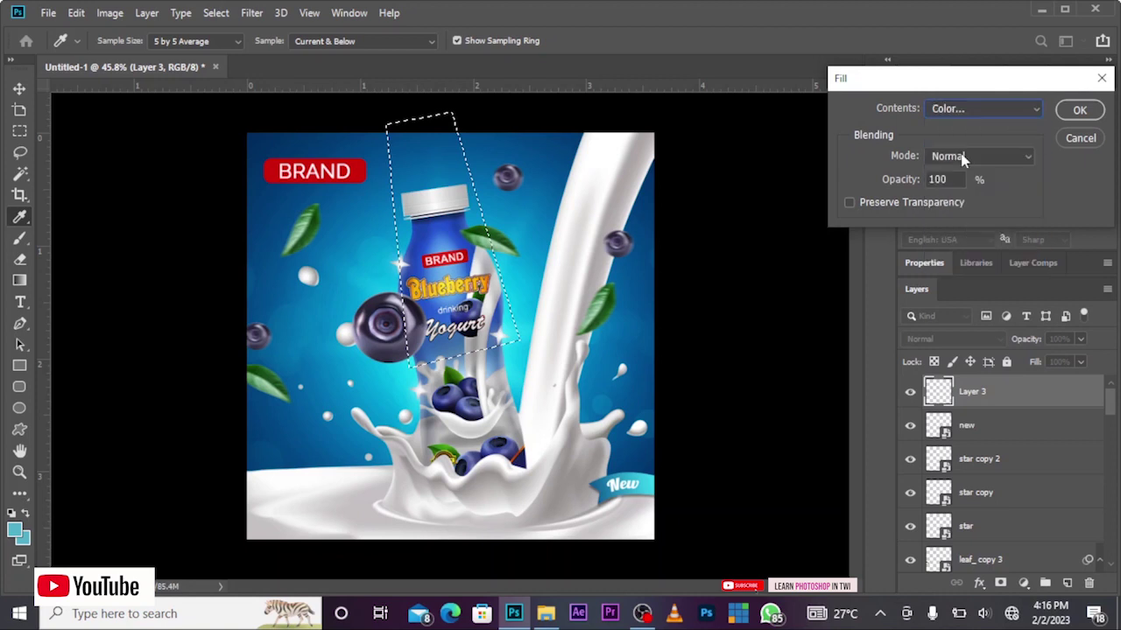
left_click(707, 294)
type("ffffff")
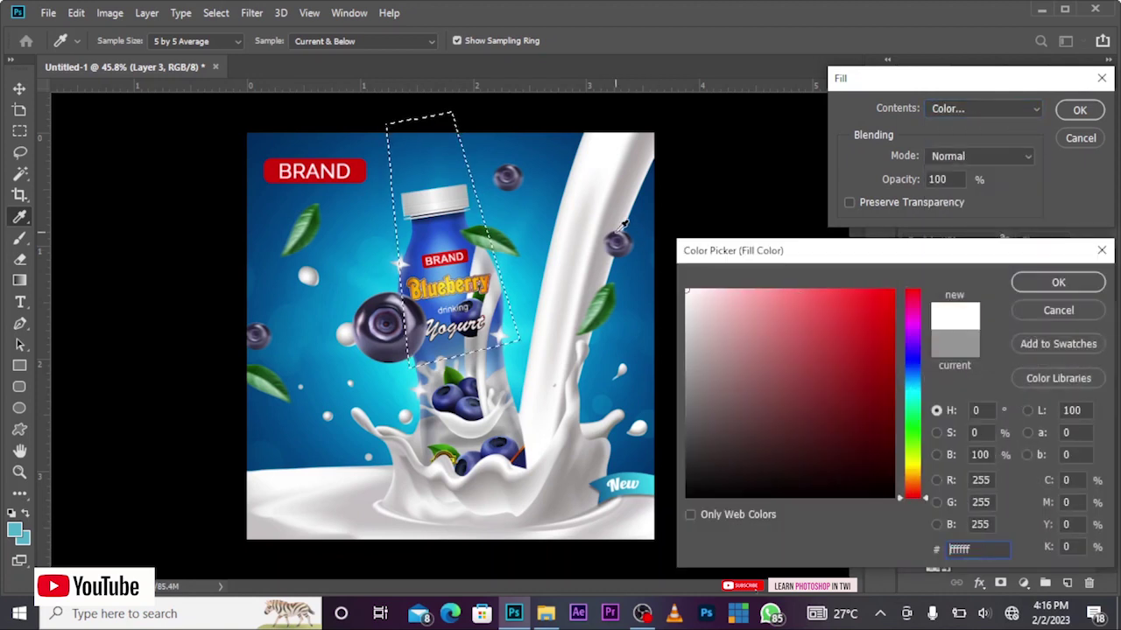
type("000000")
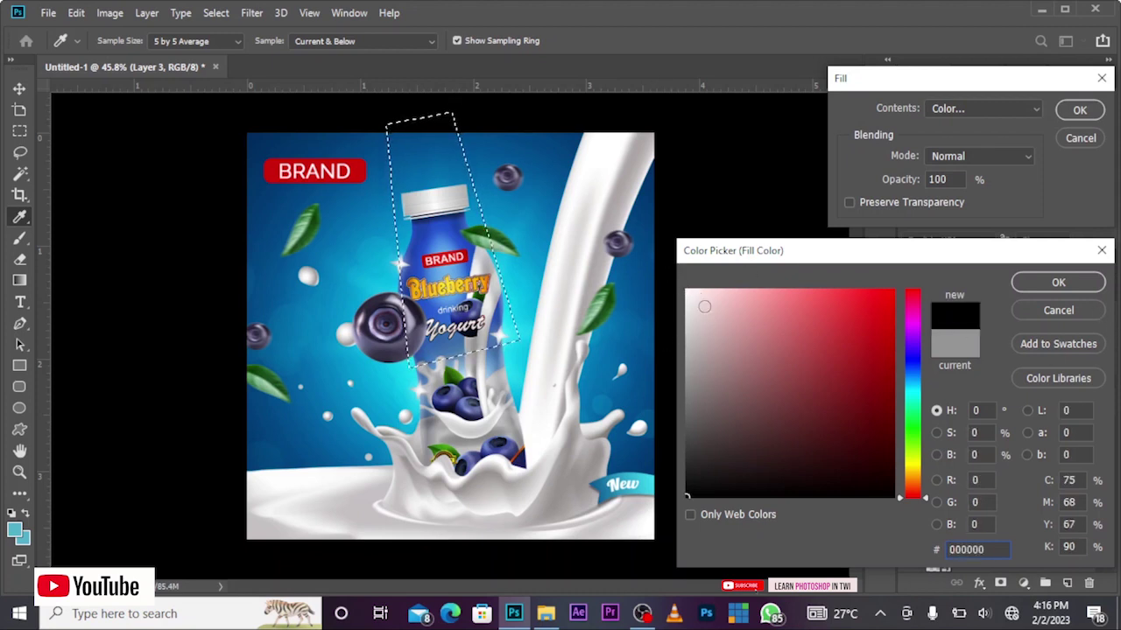
type("ffffff")
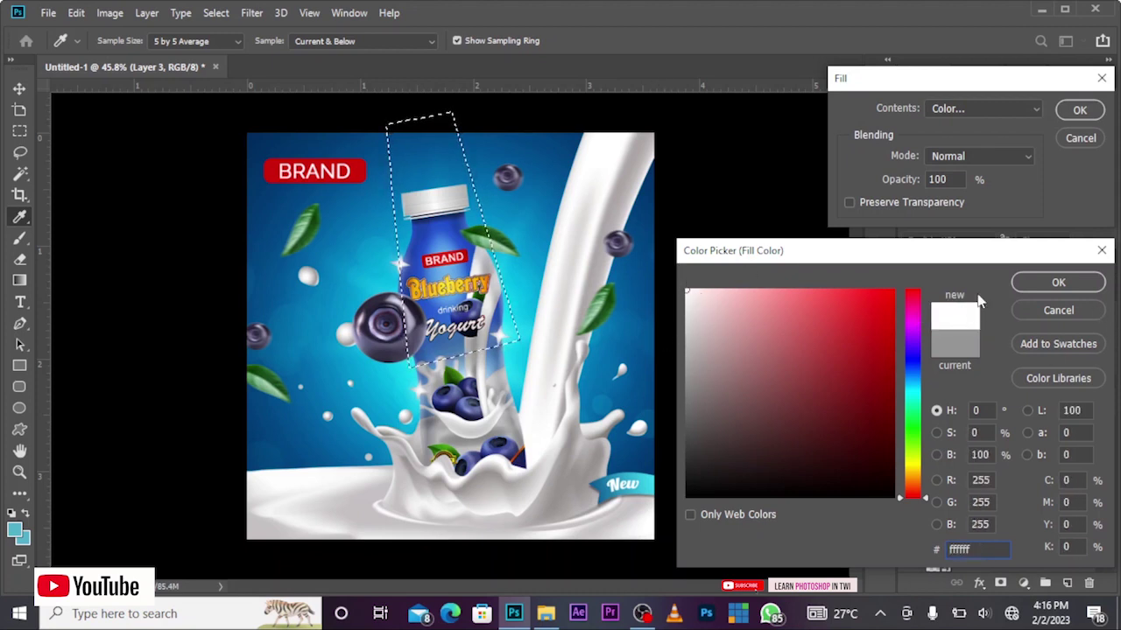
left_click(1040, 284)
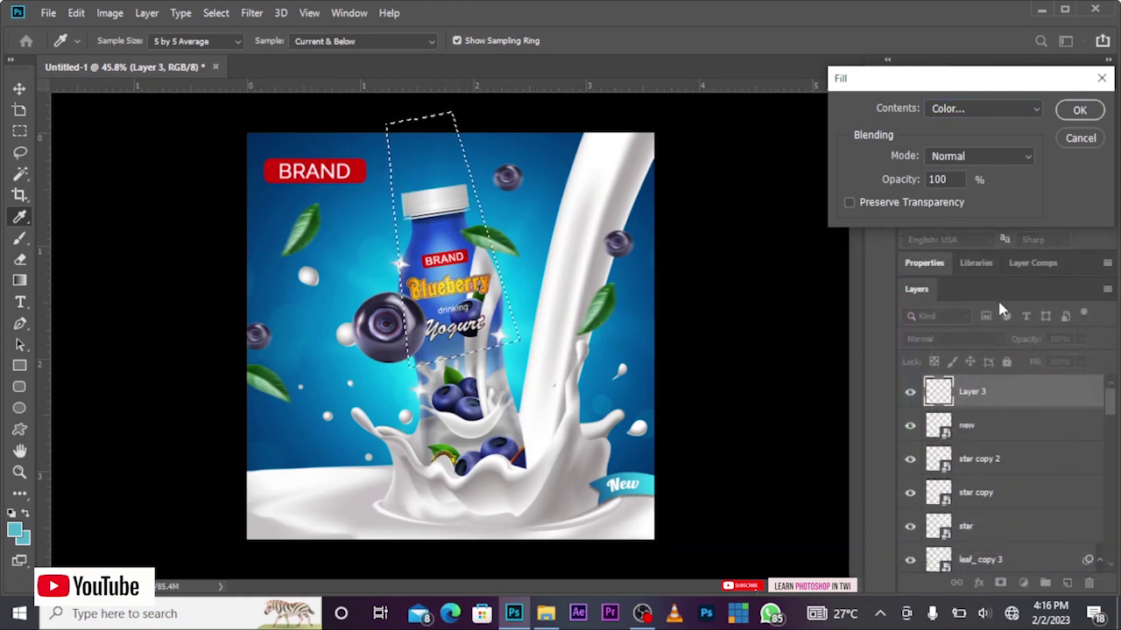
left_click(1080, 110)
key("m")
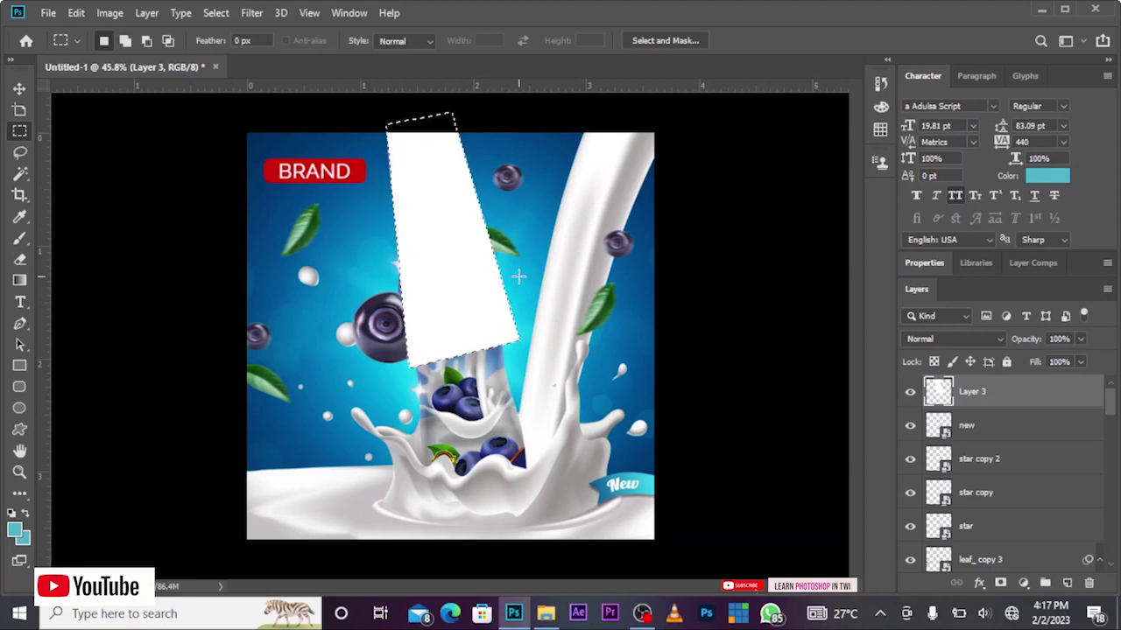
Step: Deselect the white band and convert Layer 3 into a smart object
left_click(21, 88)
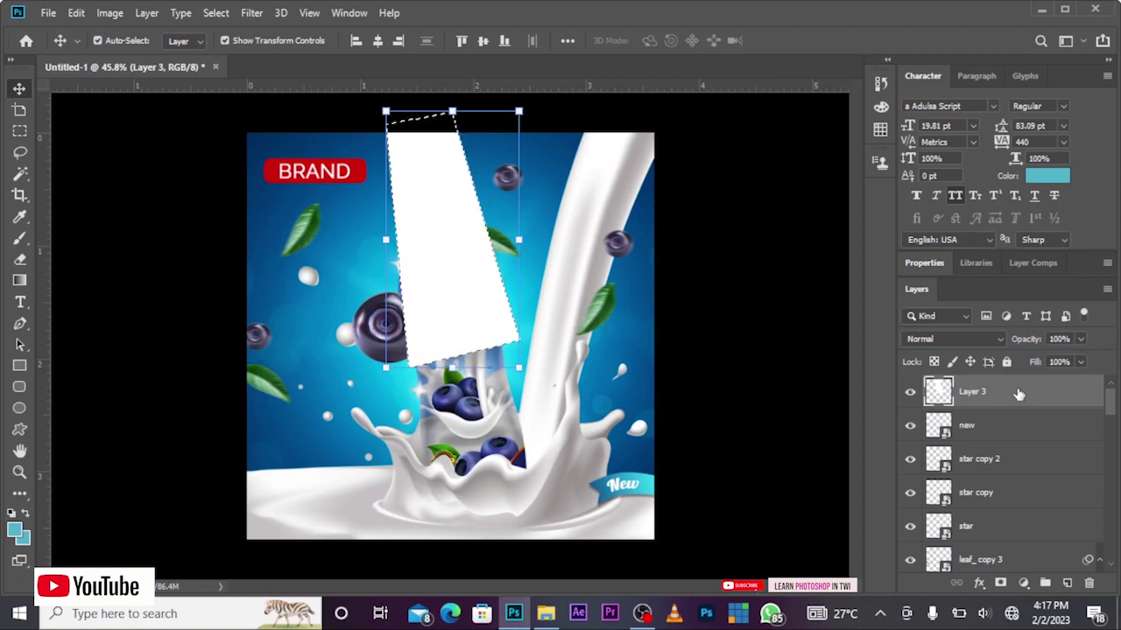
key("ctrl+d")
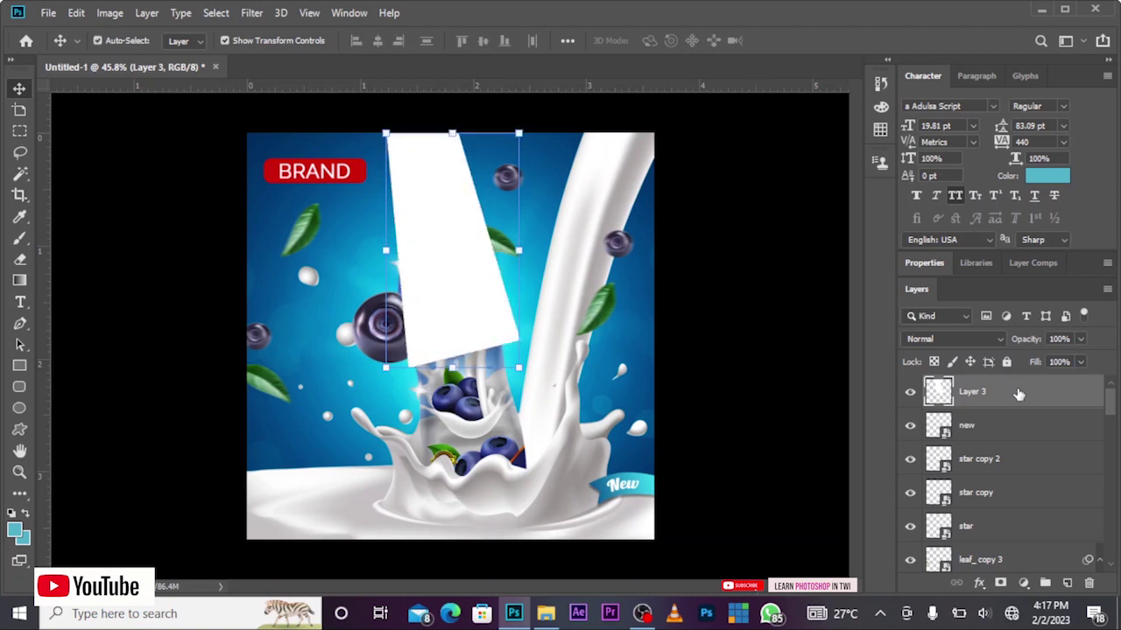
right_click(1019, 395)
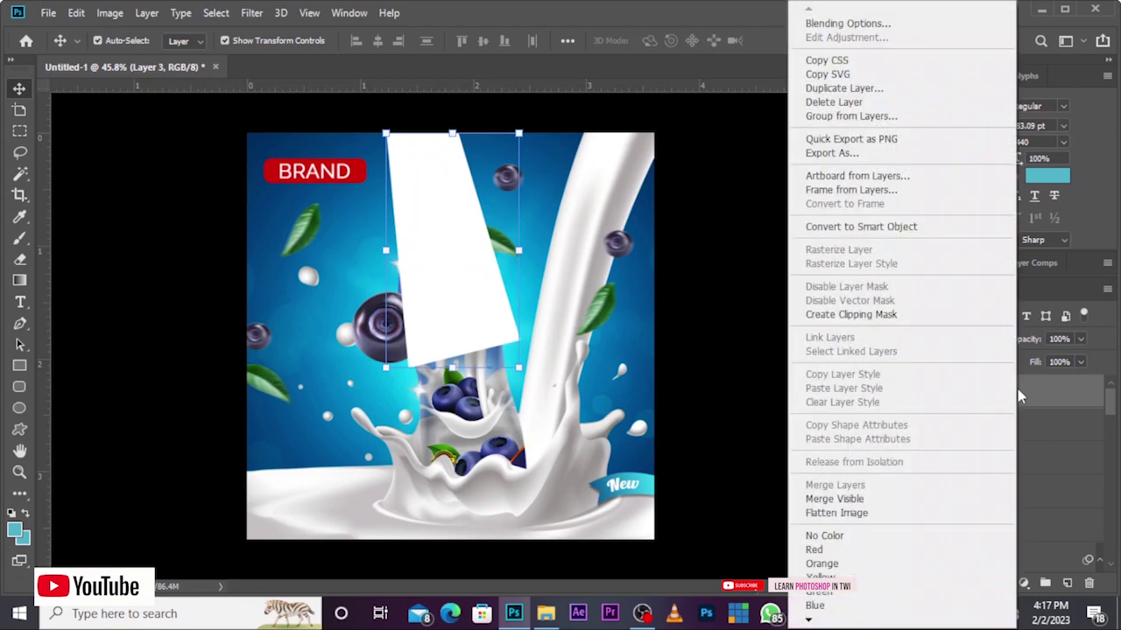
left_click(896, 227)
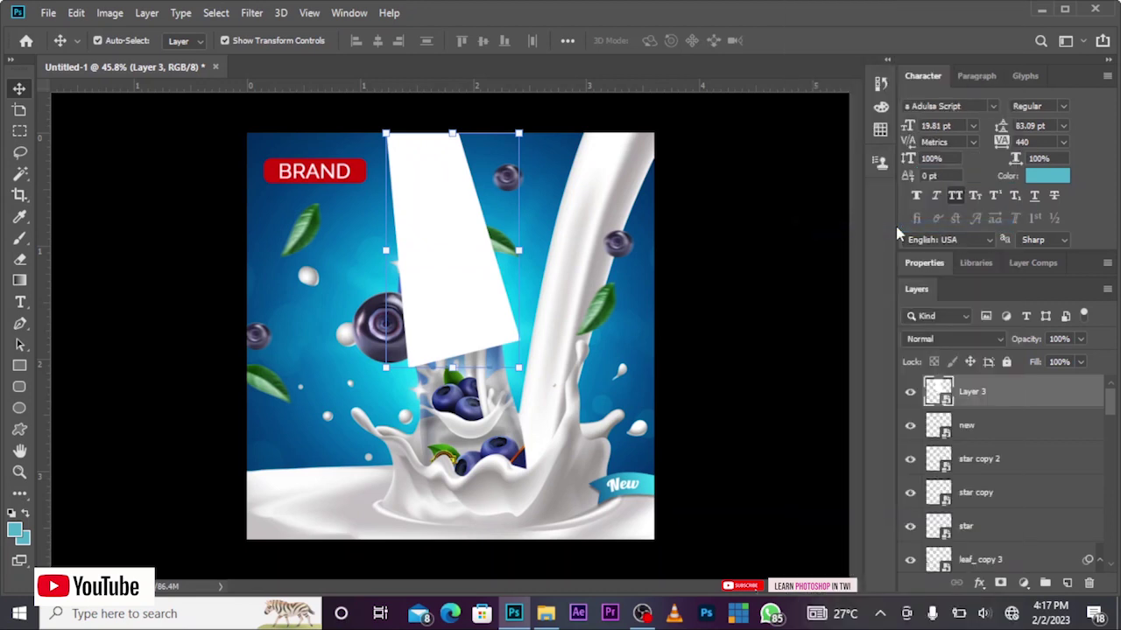
Step: Lower Layer 3's opacity to 39% and add a layer mask
left_click(1082, 339)
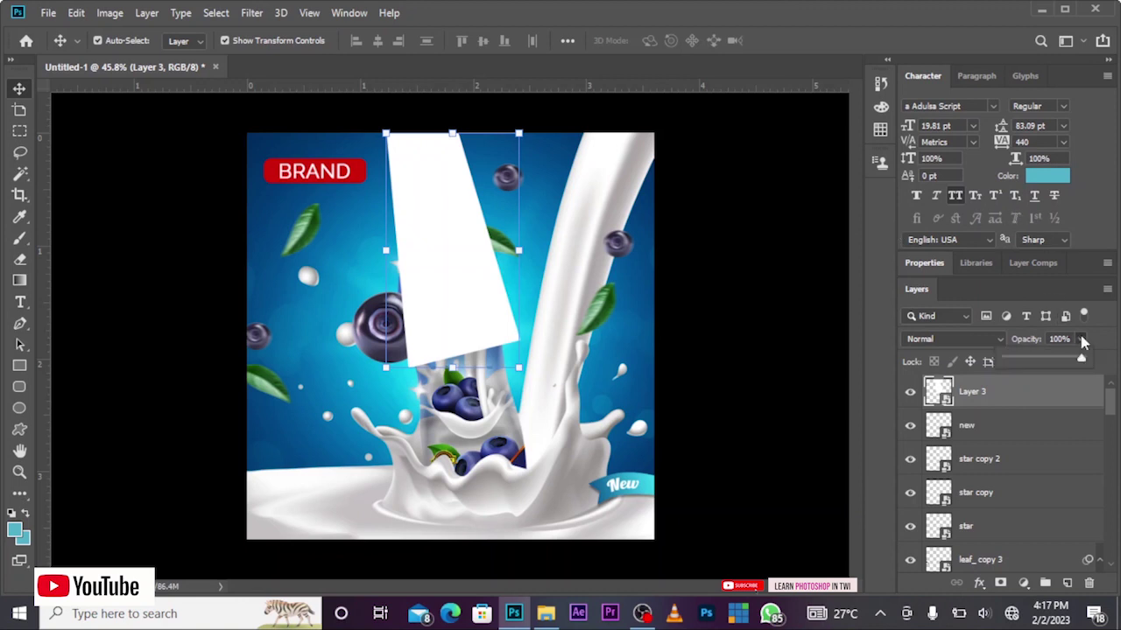
left_click_drag(1082, 358, 1035, 362)
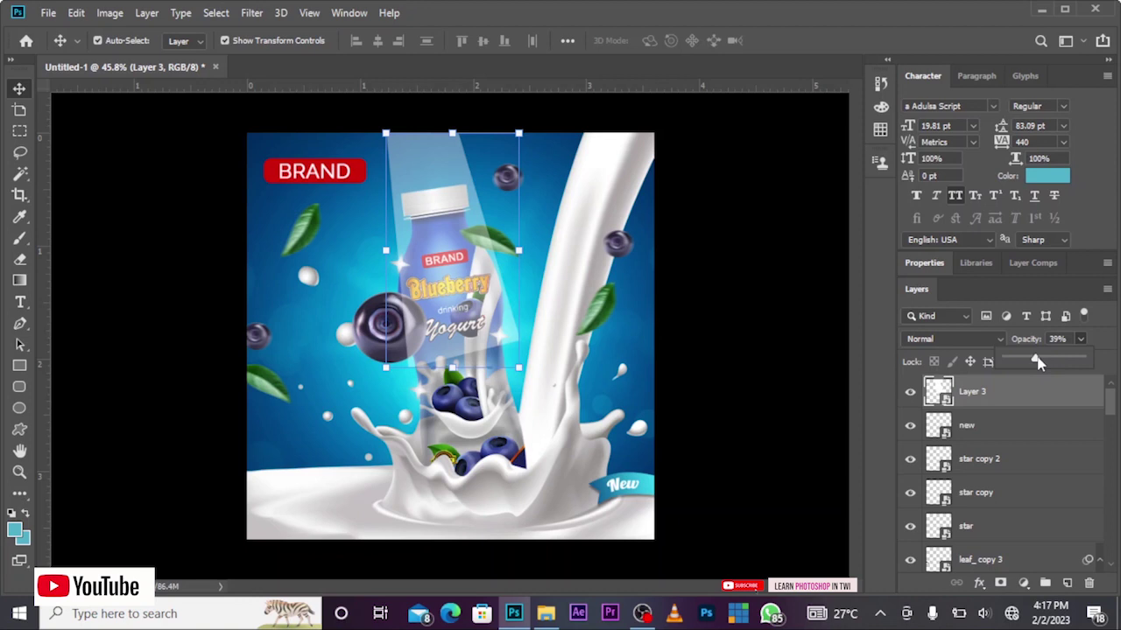
left_click(1001, 583)
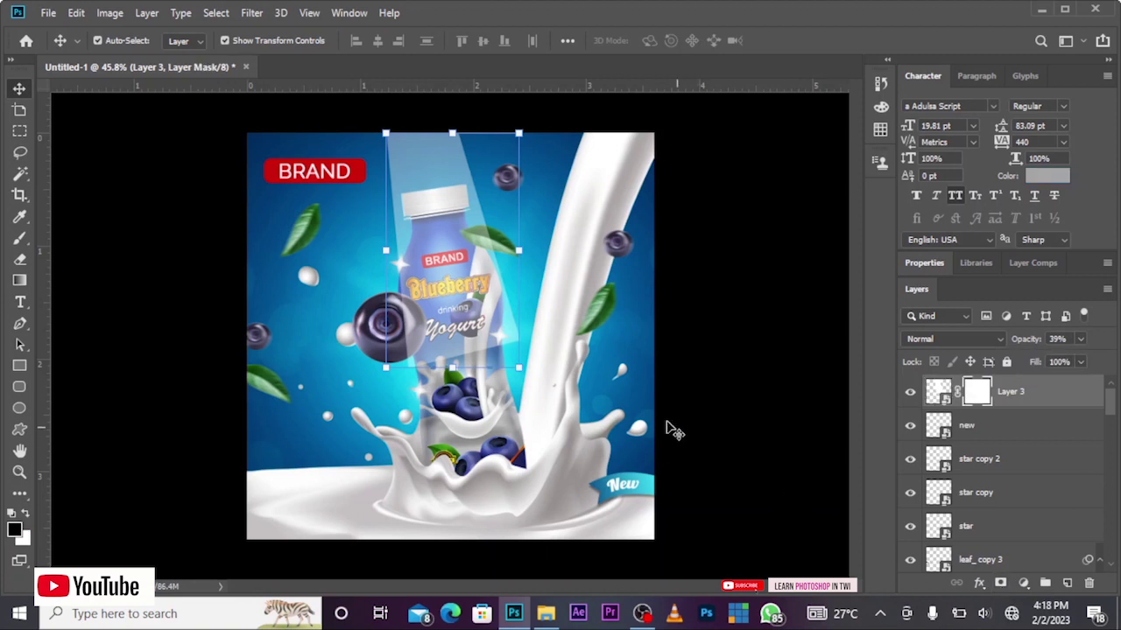
Step: Draw black-to-white gradients on Layer 3's mask so the beam fades down the bottle
left_click(910, 397)
left_click(19, 280)
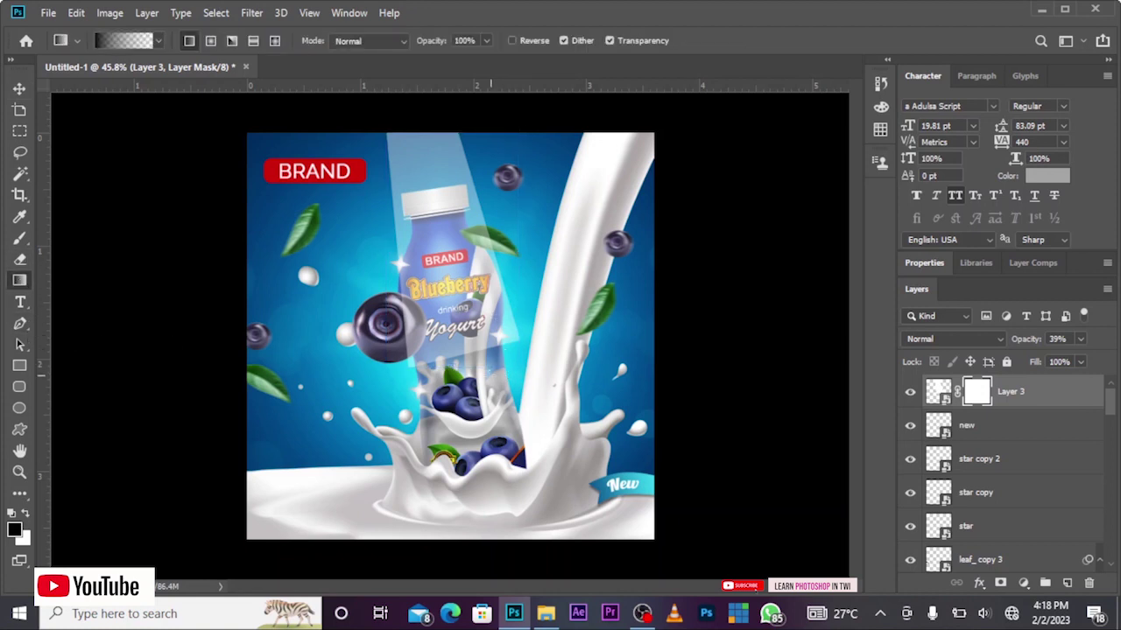
left_click_drag(471, 372, 437, 213)
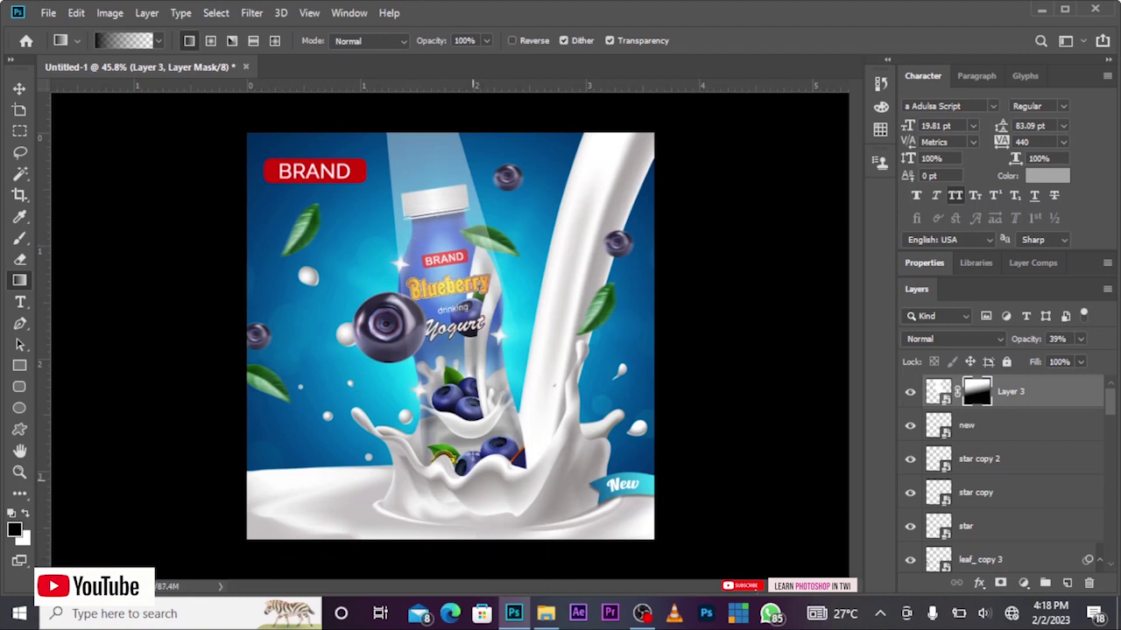
left_click_drag(463, 363, 417, 125)
left_click_drag(417, 125, 413, 113)
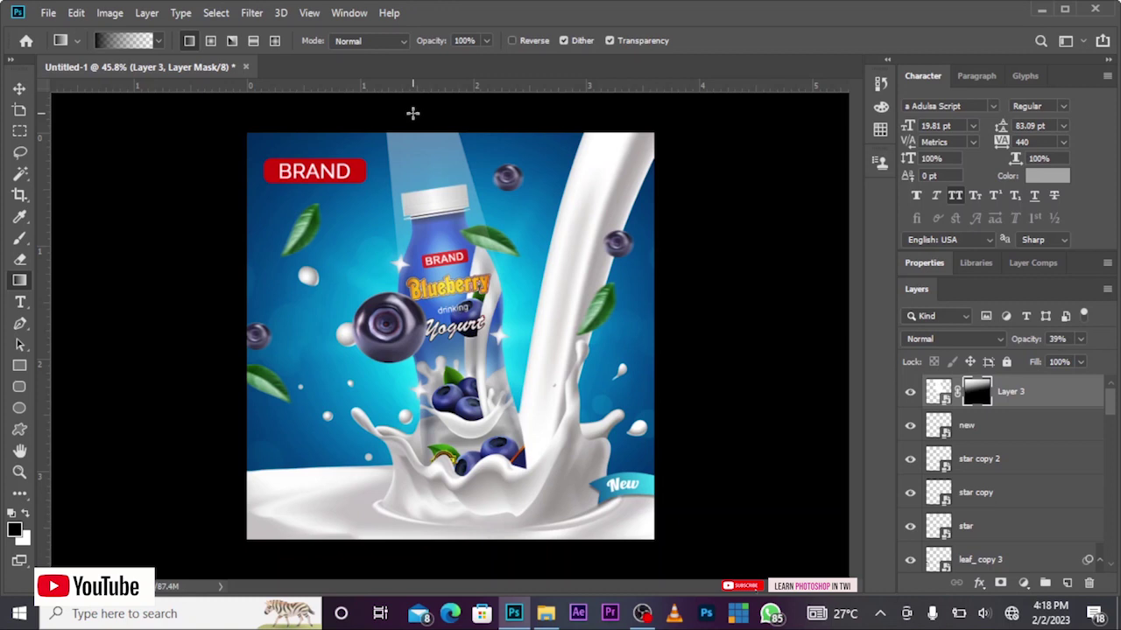
left_click_drag(416, 116, 422, 161)
left_click_drag(435, 116, 432, 160)
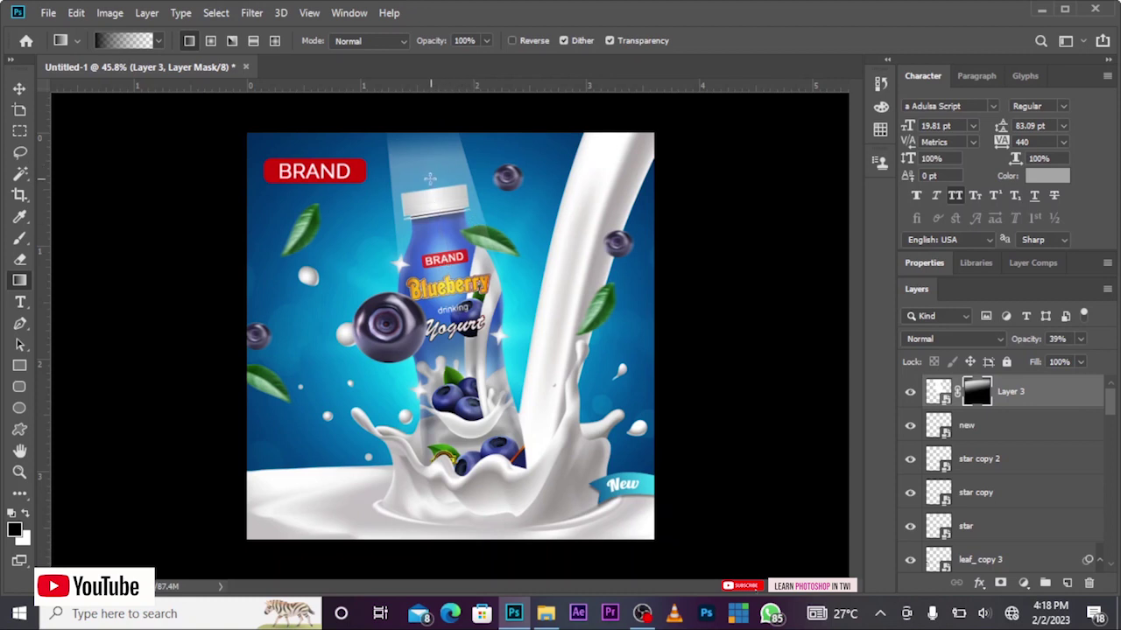
left_click_drag(431, 179, 431, 248)
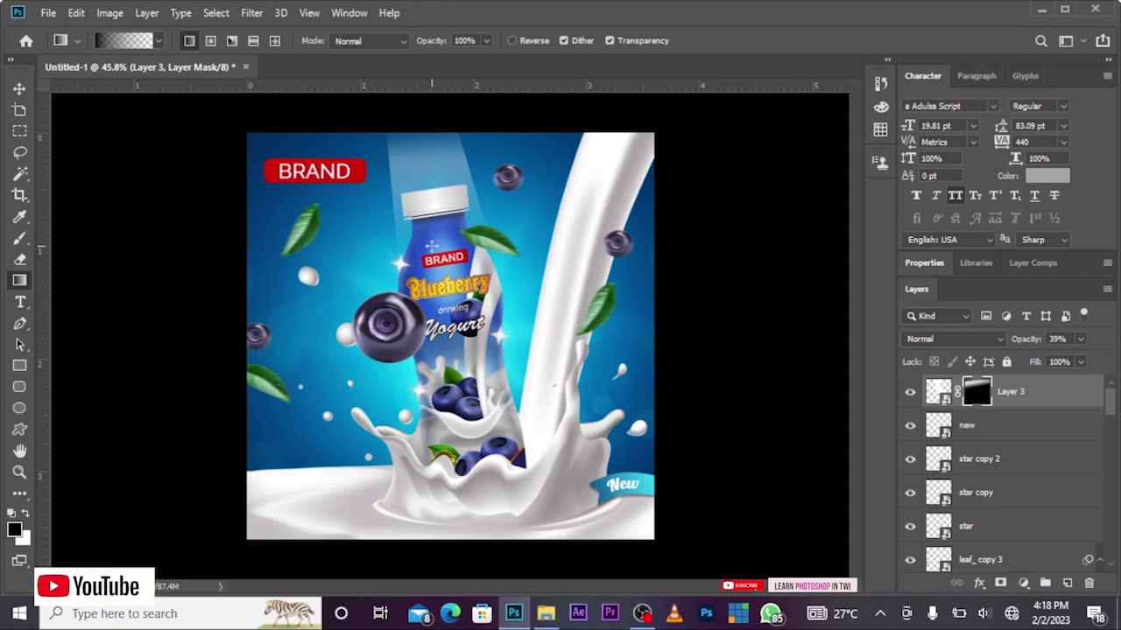
left_click_drag(420, 106, 434, 193)
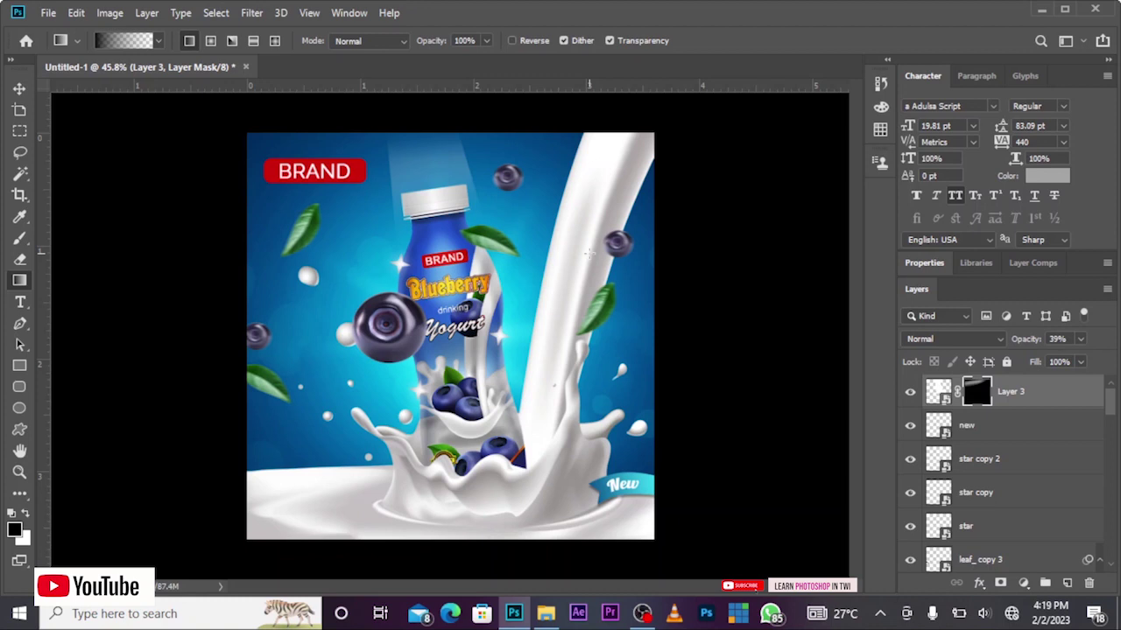
left_click(19, 89)
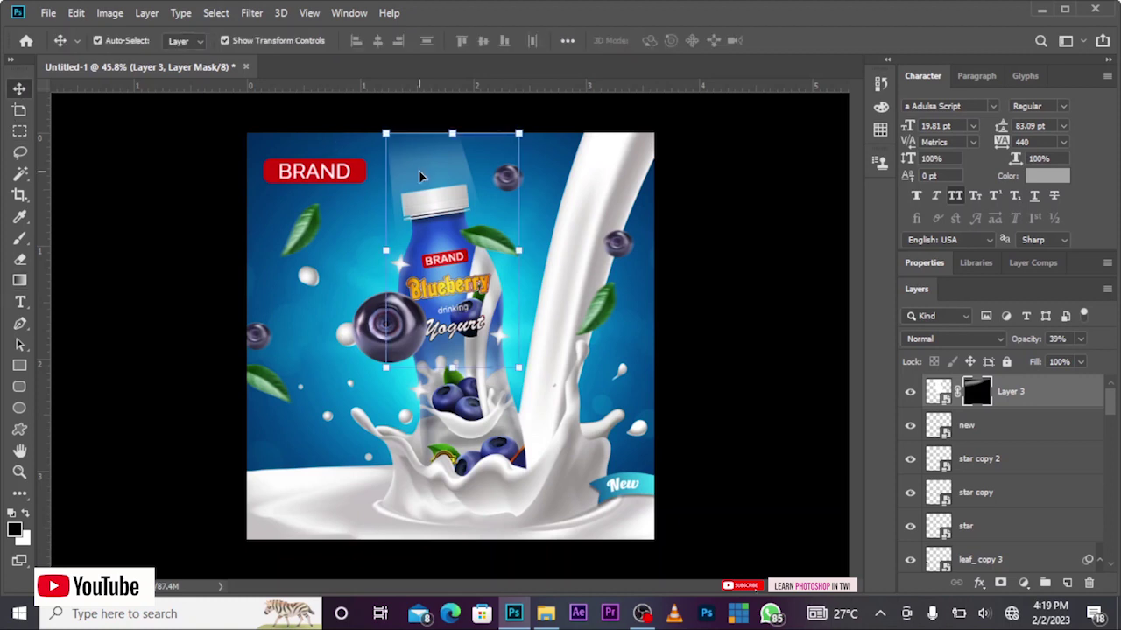
key("Left")
key("Left")
key("Left")
key("Right")
key("Right")
key("Right")
left_click(729, 278)
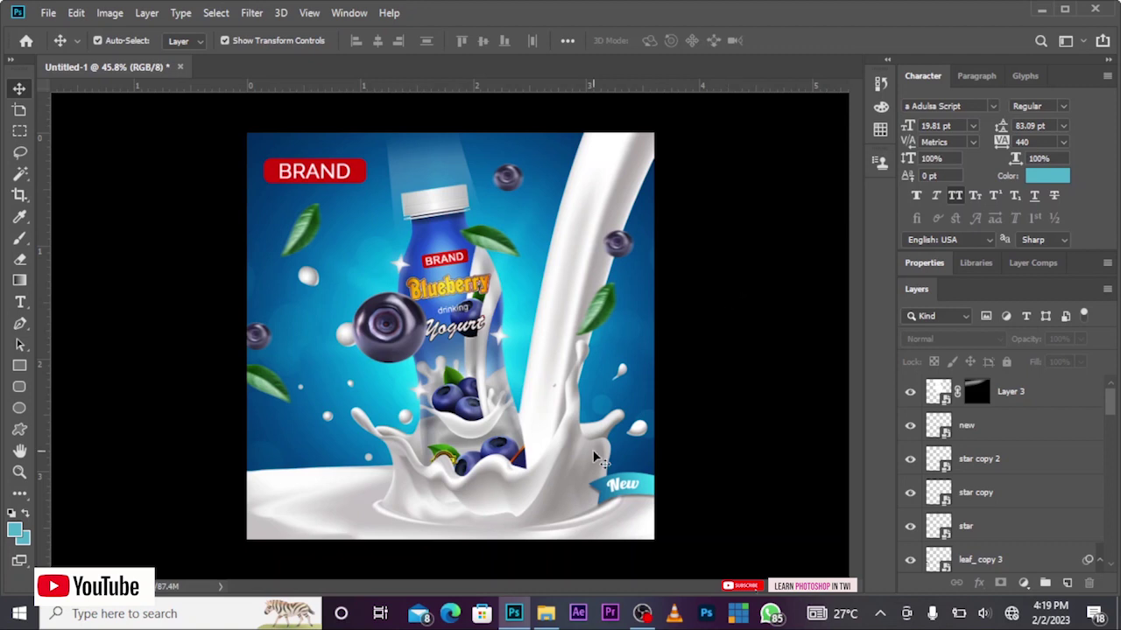
left_click(545, 614)
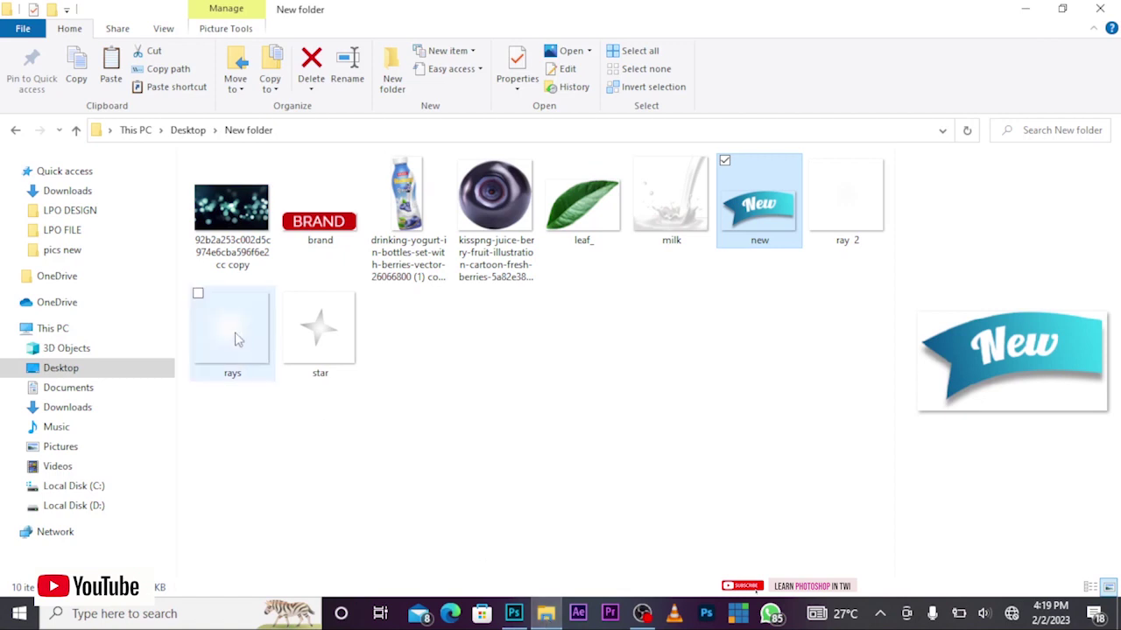
Step: Compare the rays and ray 2 images, then drag ray 2 into the Photoshop poster
left_click(245, 342)
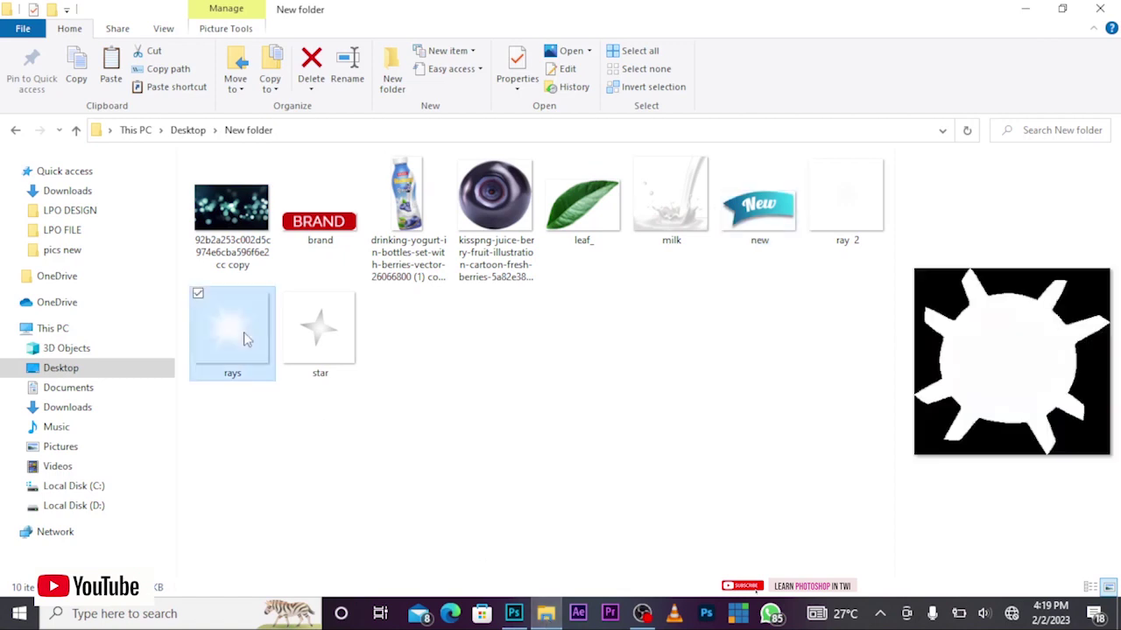
left_click(842, 215)
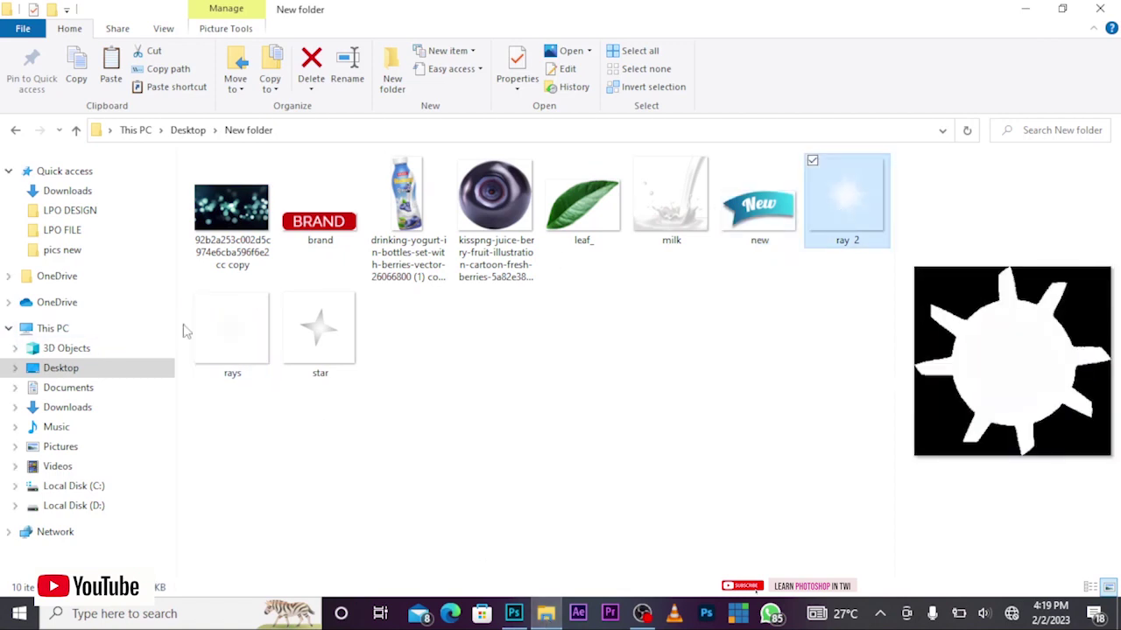
left_click(214, 327)
mouse_move(845, 200)
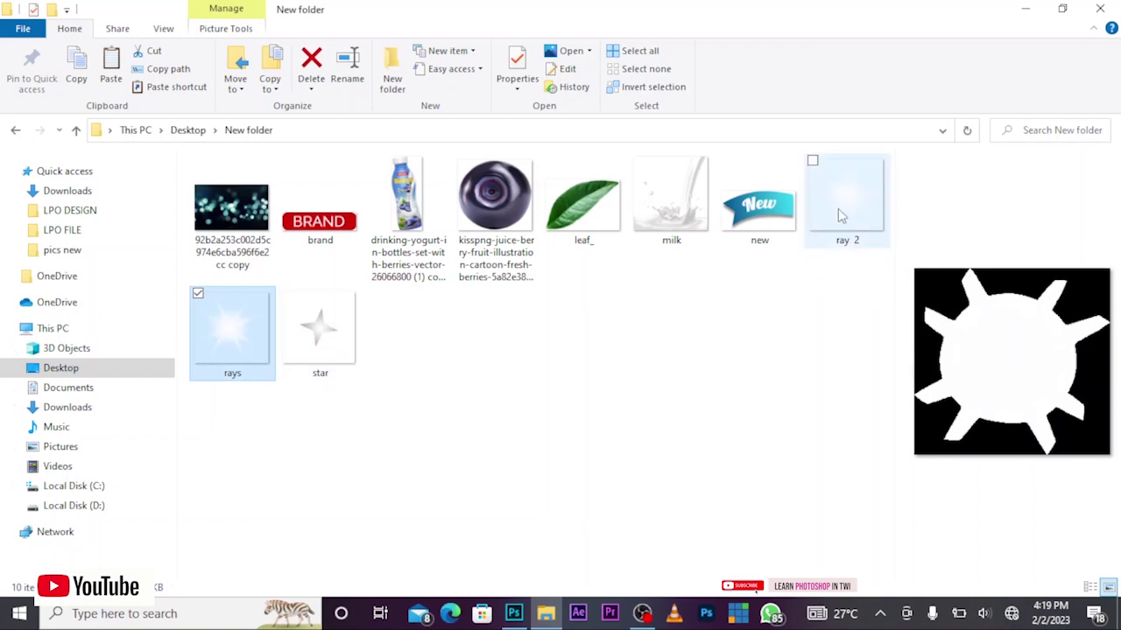
left_click_drag(867, 184, 538, 594)
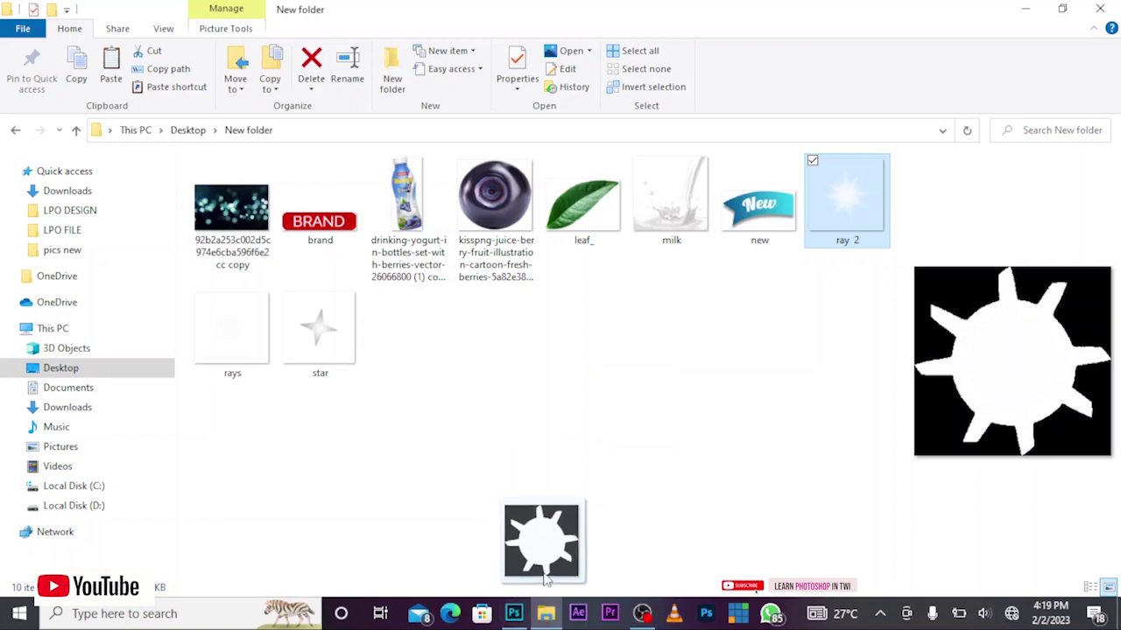
mouse_move(539, 595)
left_mouse_down()
mouse_move(518, 613)
mouse_move(429, 171)
left_mouse_up()
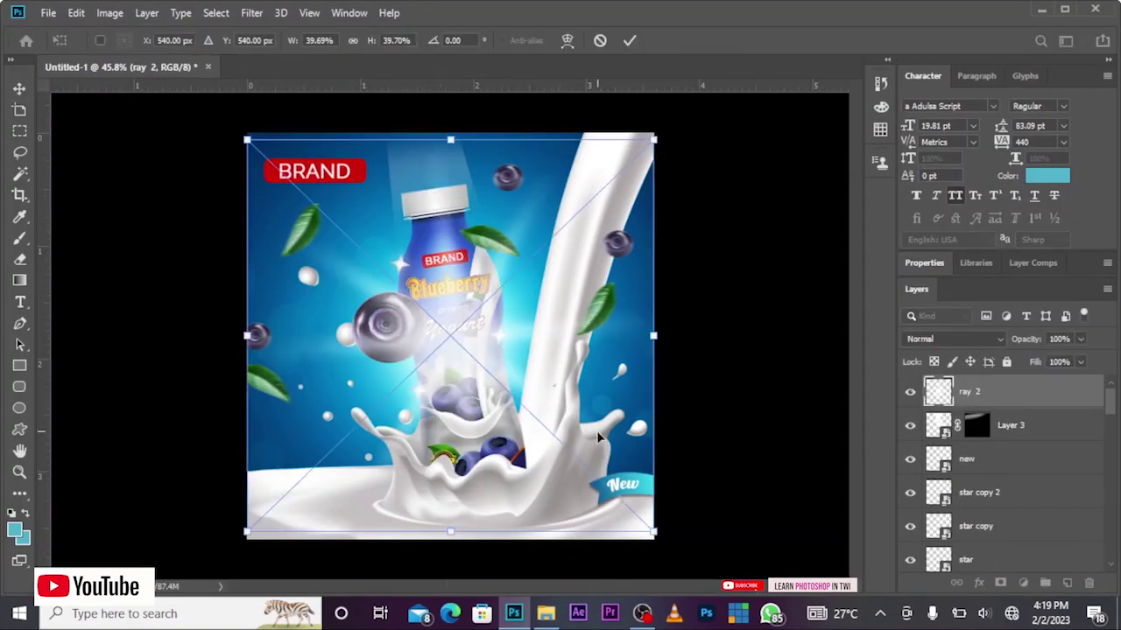
Step: Scale ray 2 to about 16%, position it just above the bottle cap, and commit
left_click_drag(654, 531, 391, 281)
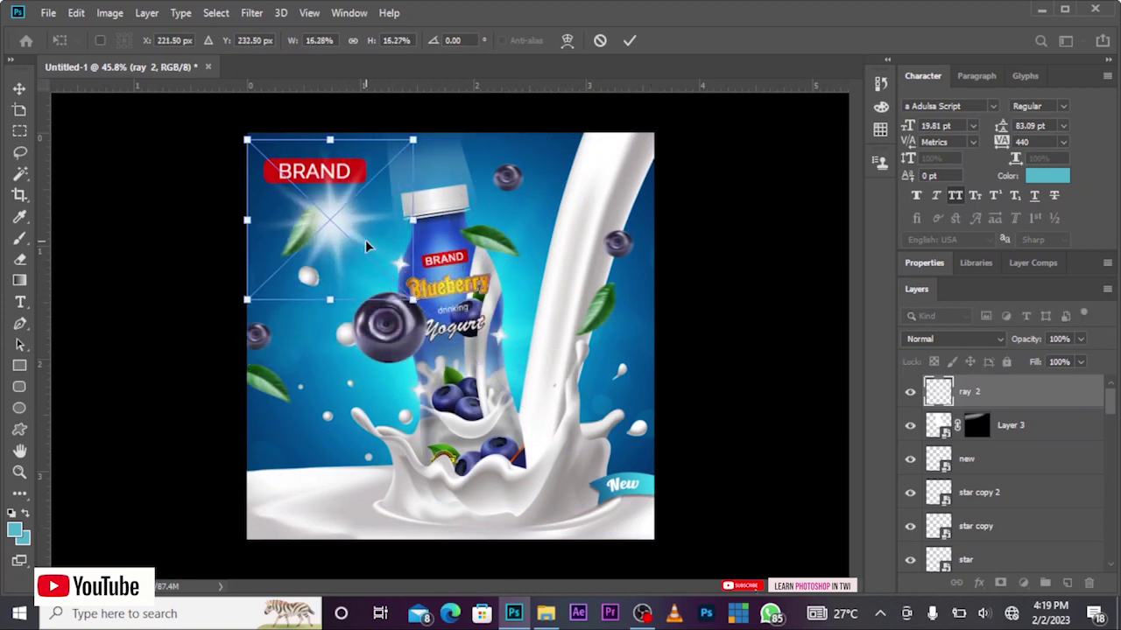
left_click_drag(345, 228, 430, 152)
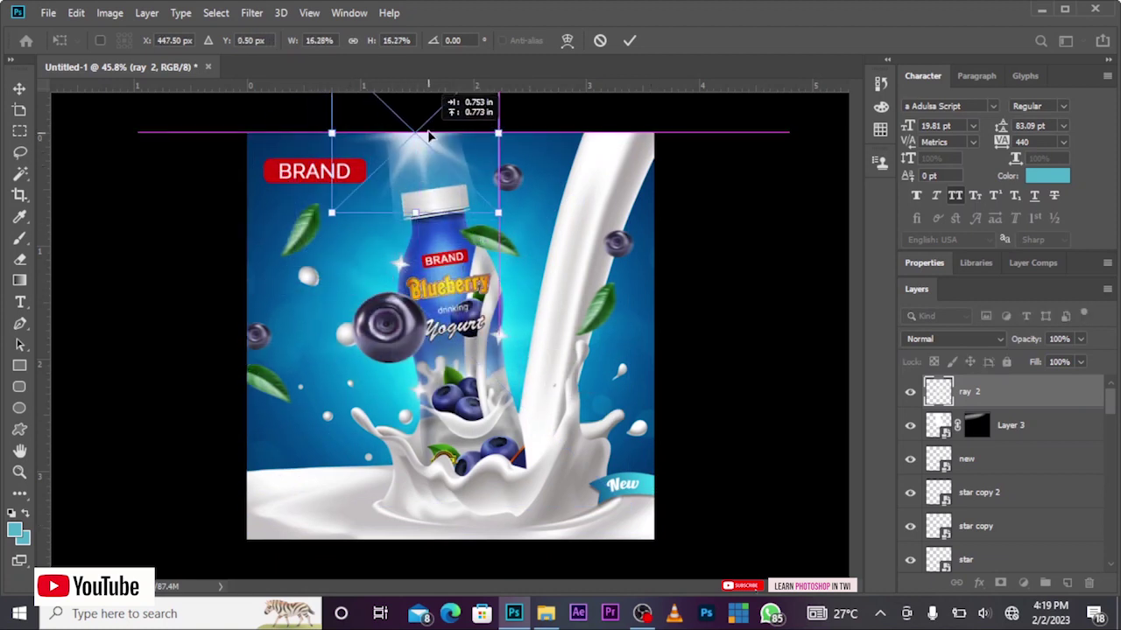
left_click_drag(430, 152, 430, 133)
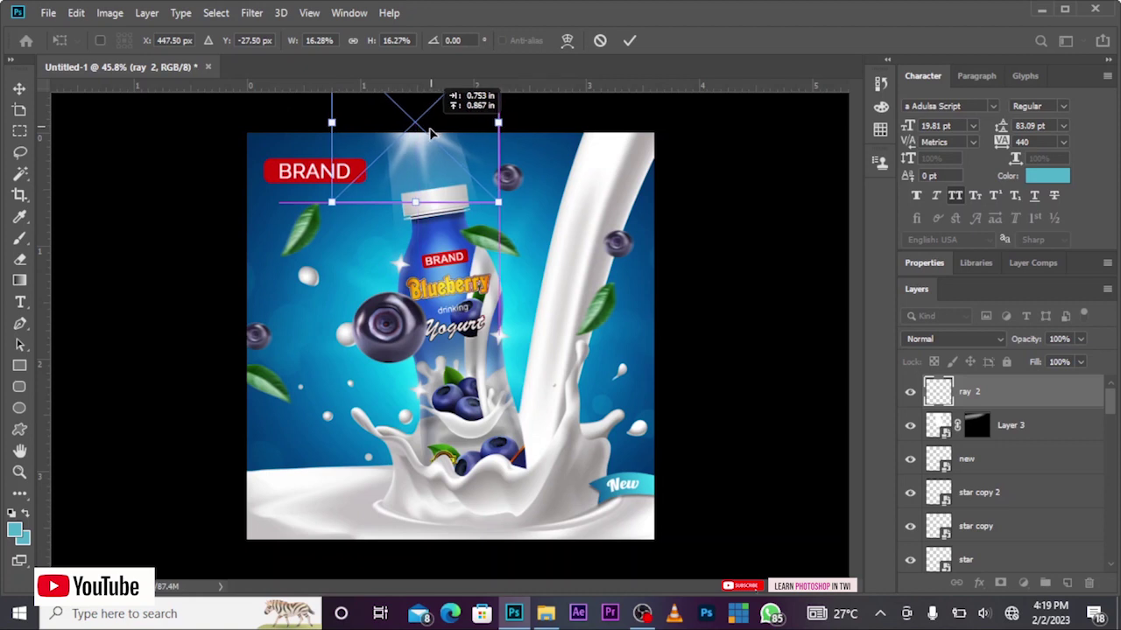
left_click(629, 40)
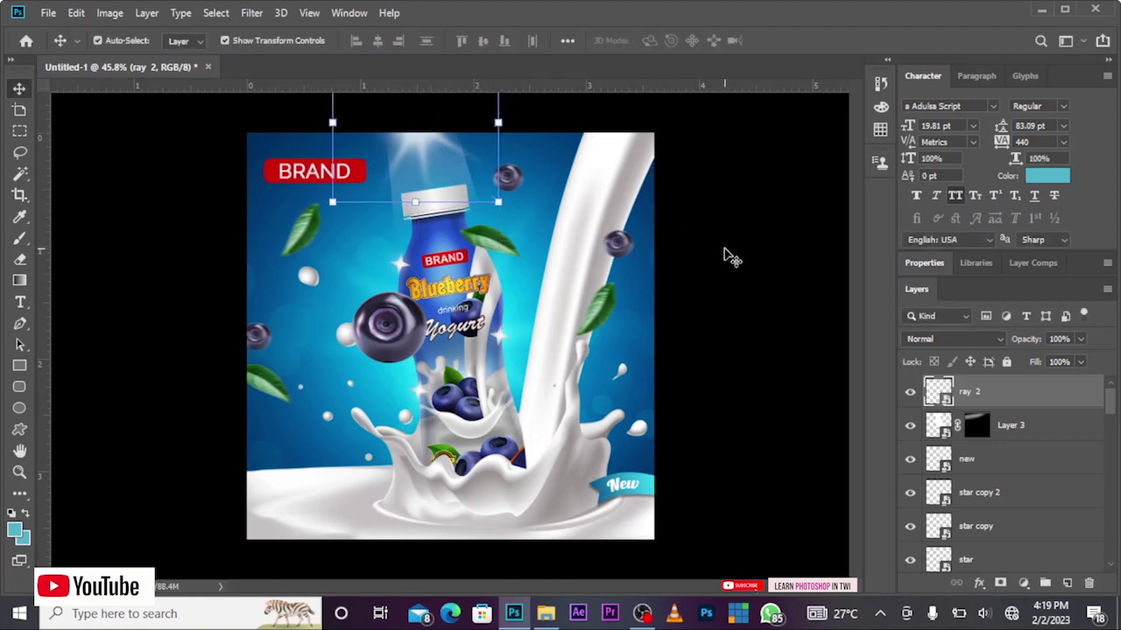
left_click(725, 256)
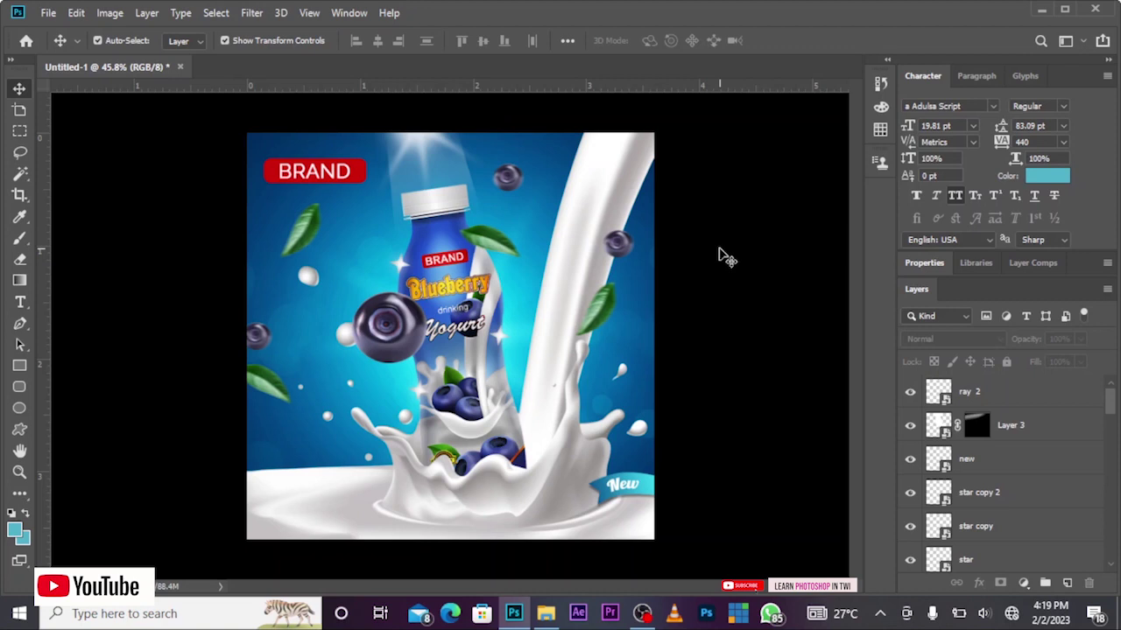
left_click(419, 144)
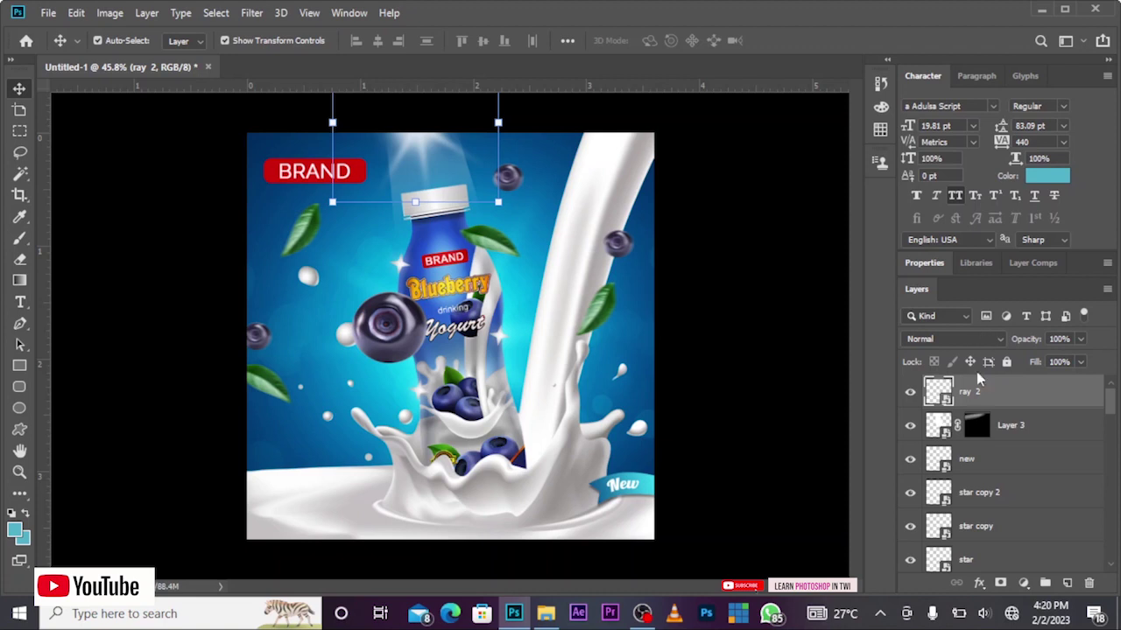
left_click(959, 338)
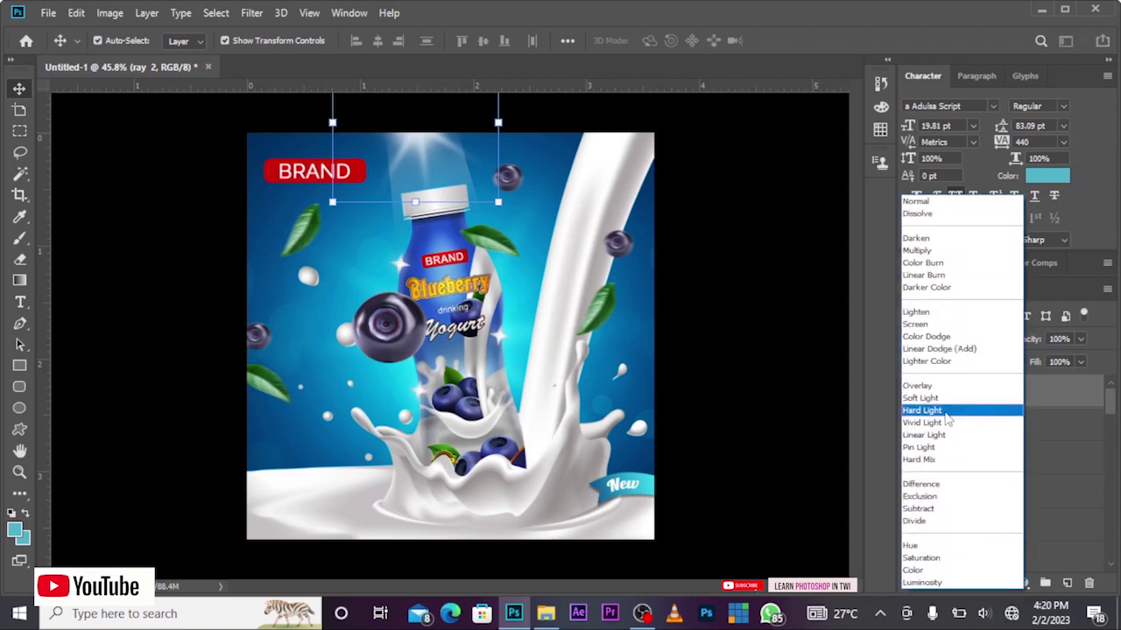
Step: Set ray 2's blend mode to Hard Light and toggle its visibility to compare
left_click(782, 396)
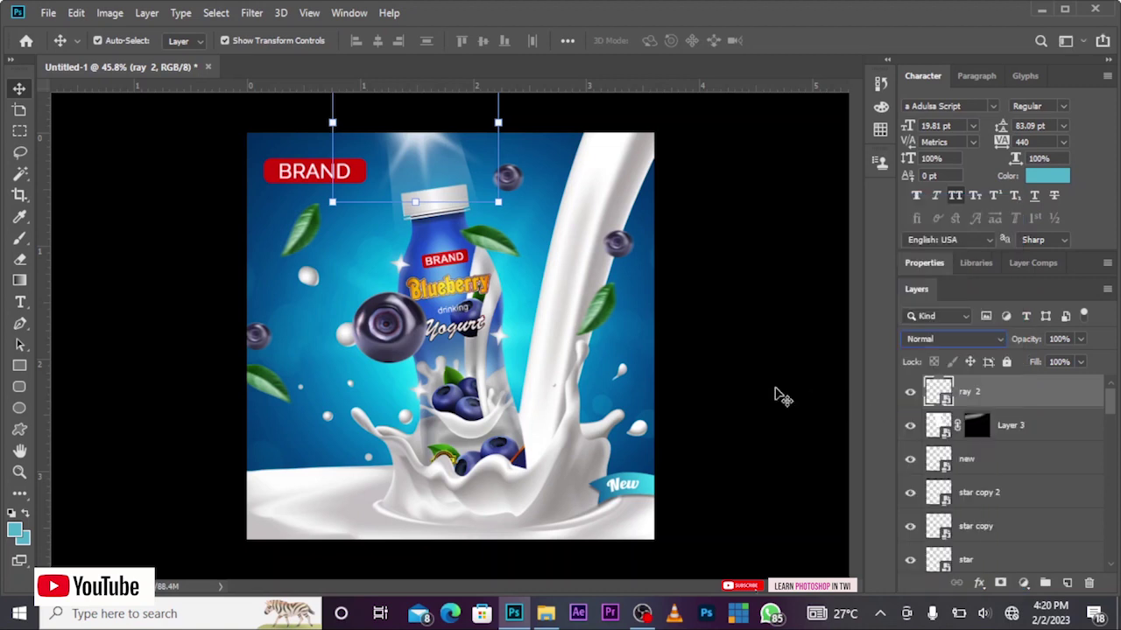
left_click(976, 342)
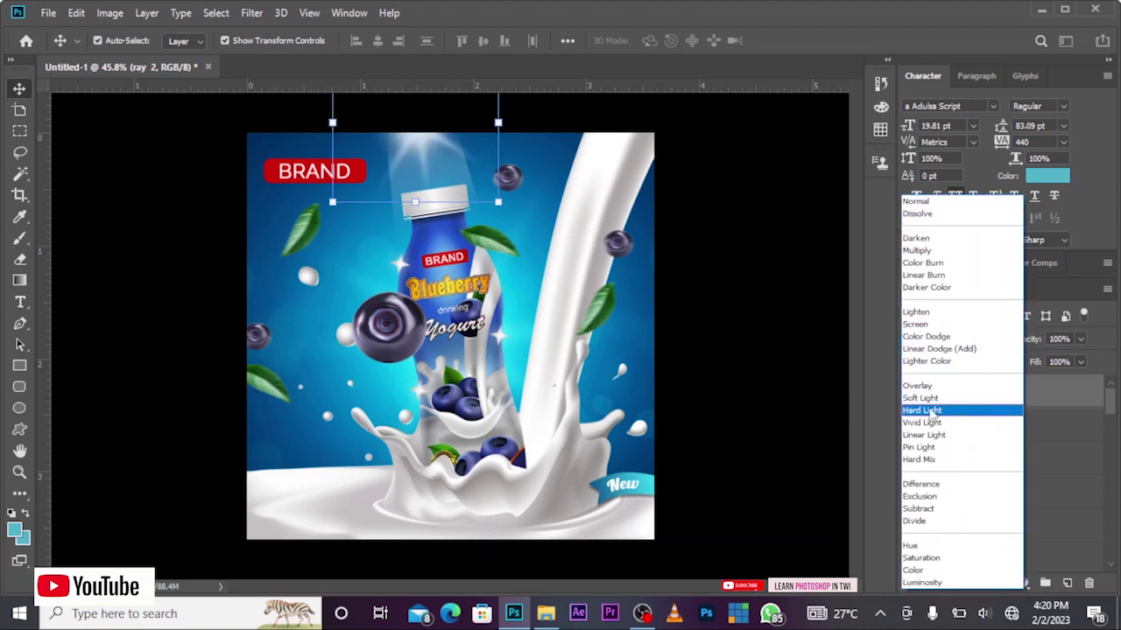
left_click(922, 411)
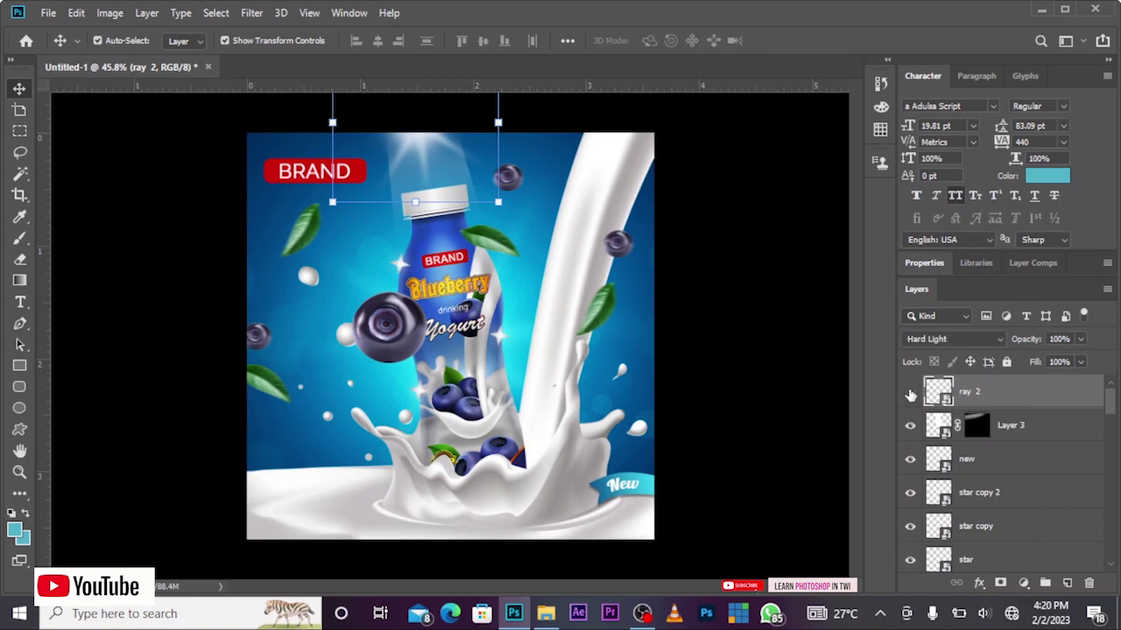
left_click(909, 395)
left_click(910, 397)
Step: Rotate ray 2 to about -12°, shrink it to ~15%, and nudge it onto the cap
left_click_drag(511, 215, 545, 198)
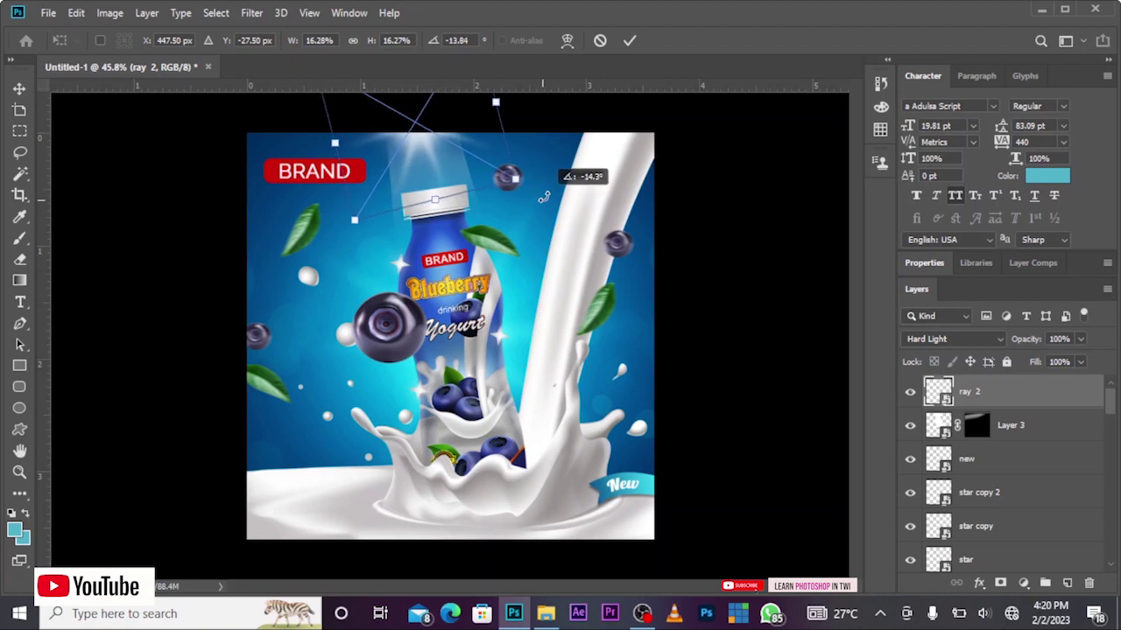
left_click_drag(545, 198, 552, 191)
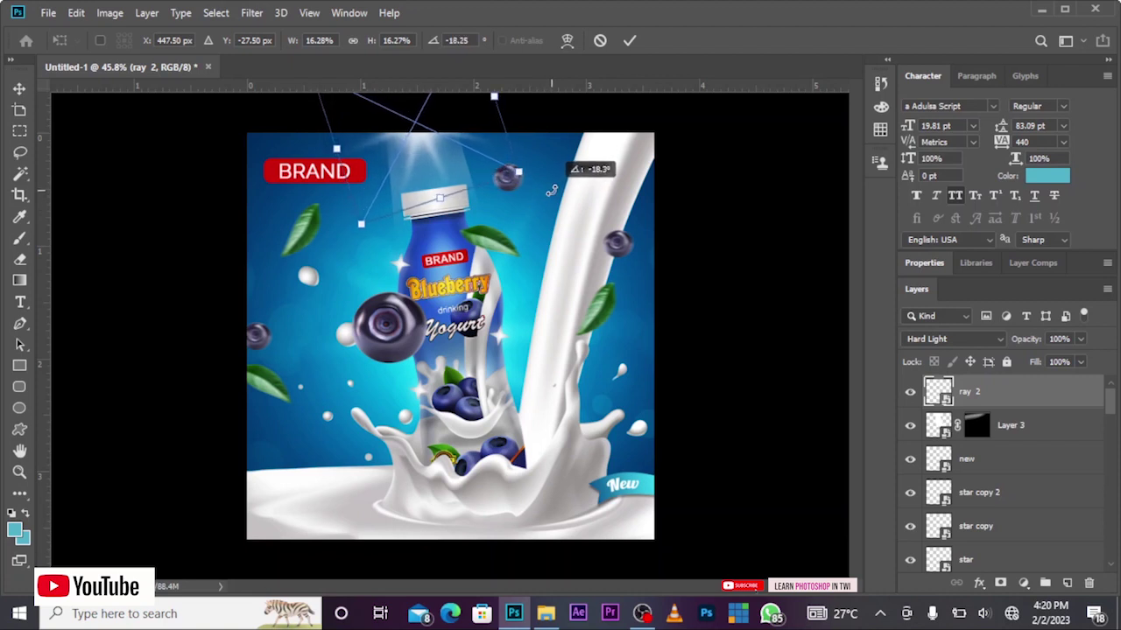
left_click_drag(552, 191, 545, 210)
left_click_drag(432, 151, 429, 141)
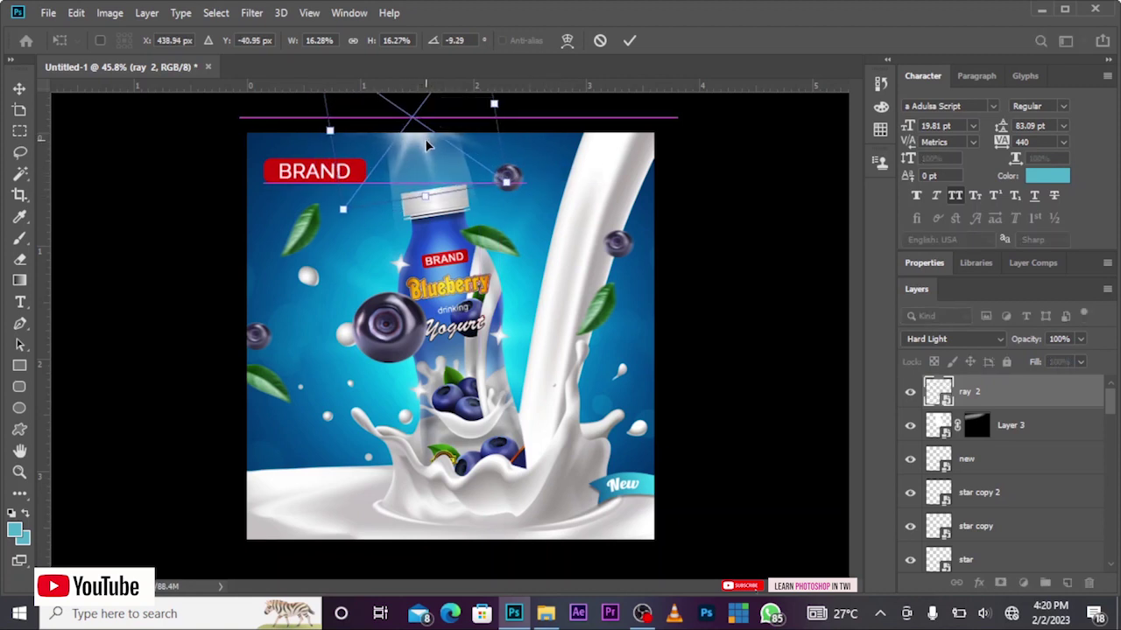
left_click_drag(515, 184, 508, 179)
left_click_drag(425, 155, 430, 158)
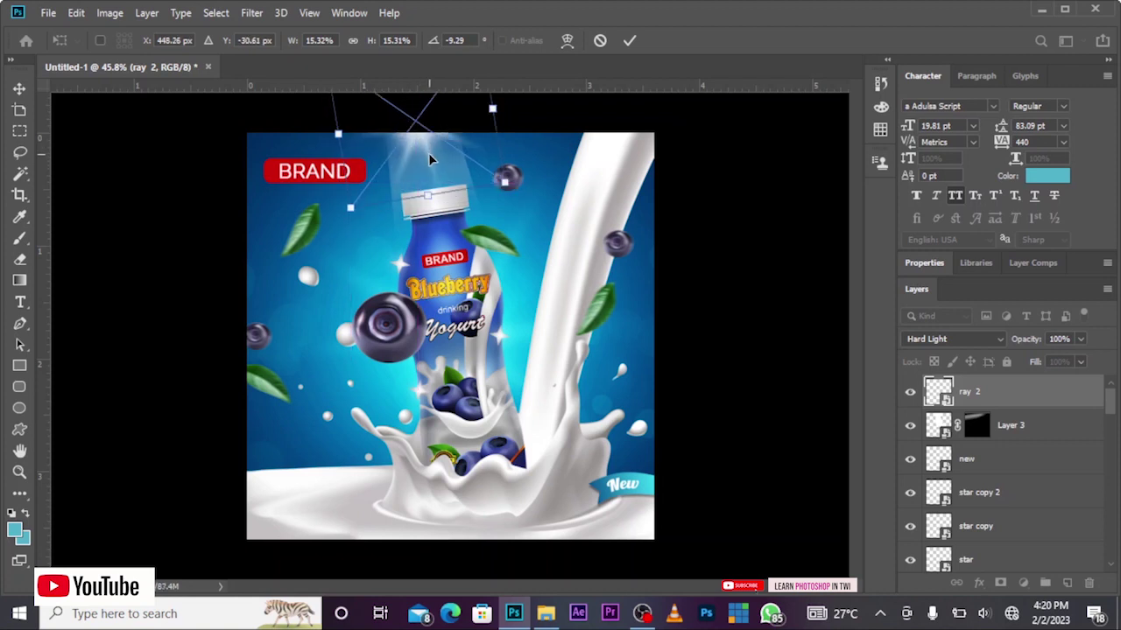
key("Down")
key("Down")
key("Down")
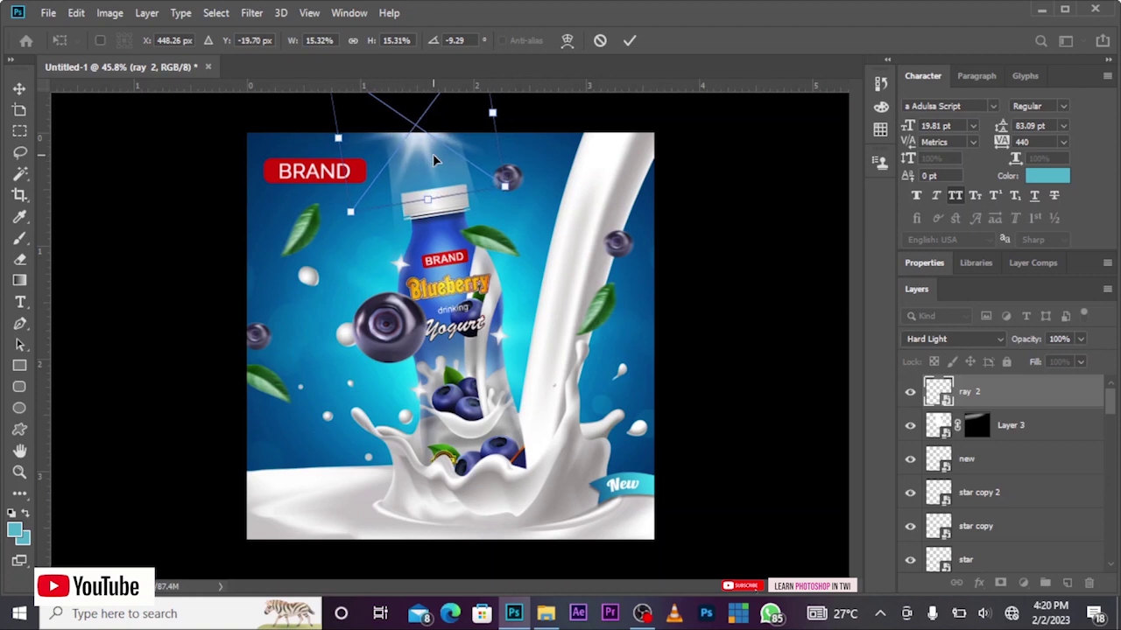
left_click_drag(520, 202, 530, 194)
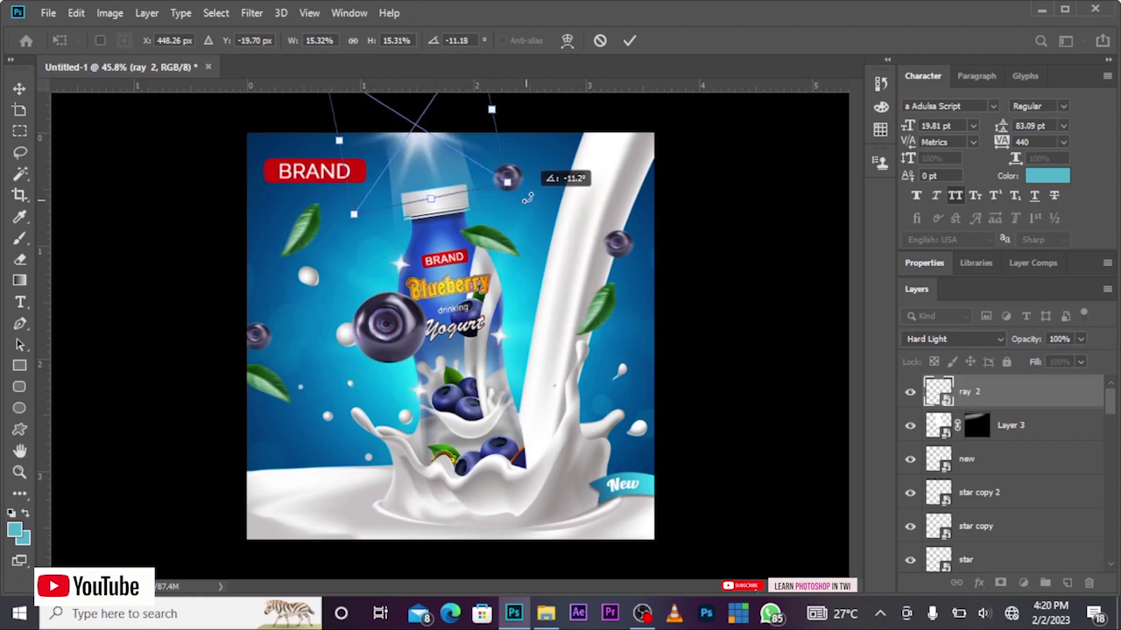
left_click(629, 40)
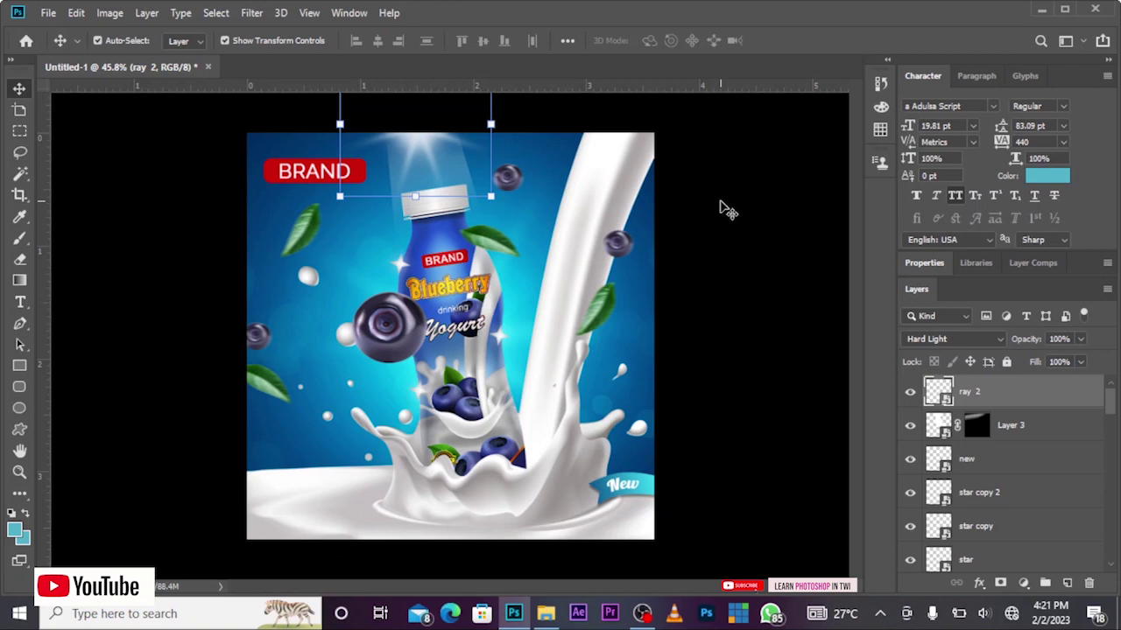
left_click(976, 425)
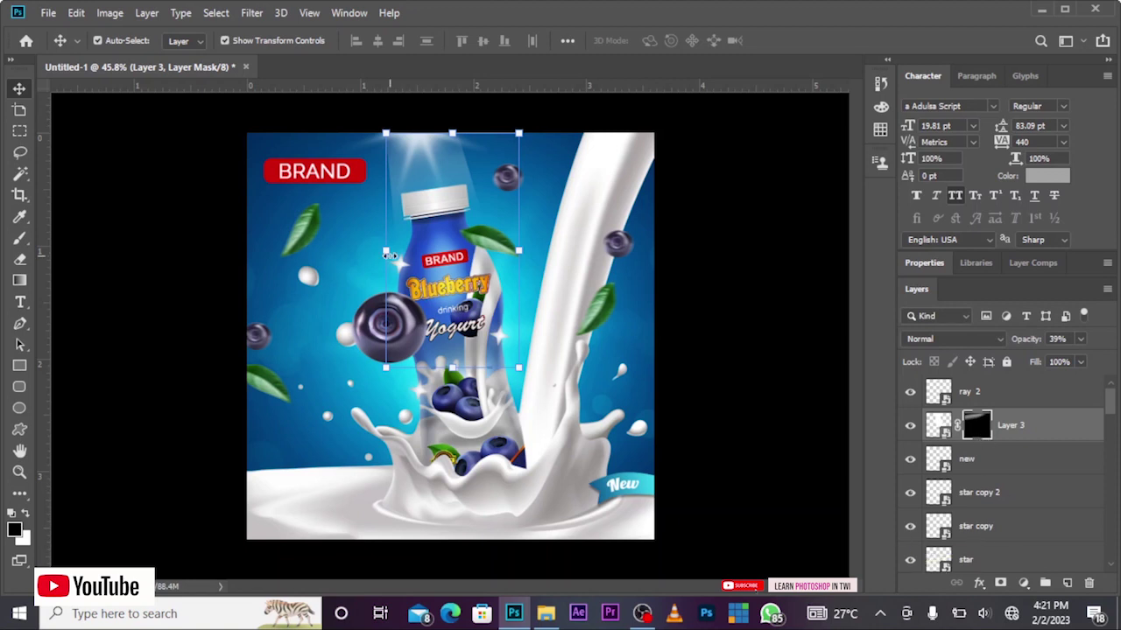
Step: Drag a downward gradient on Layer 3's mask to soften the glow, then deselect
left_click(21, 281)
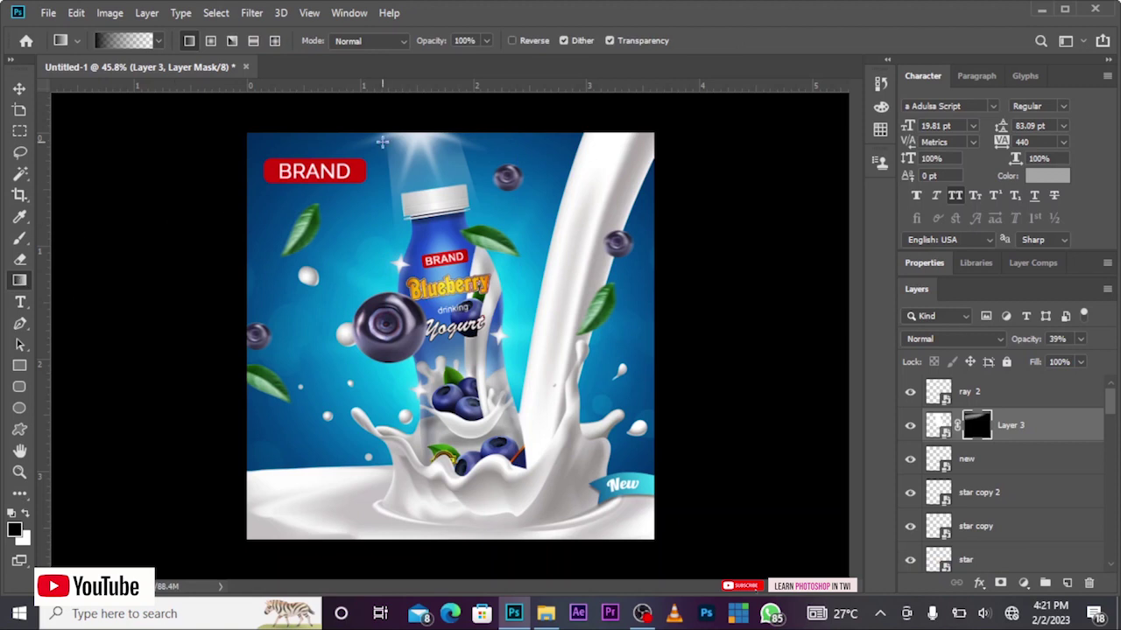
left_click_drag(418, 139, 417, 184)
left_click(18, 88)
left_click(121, 158)
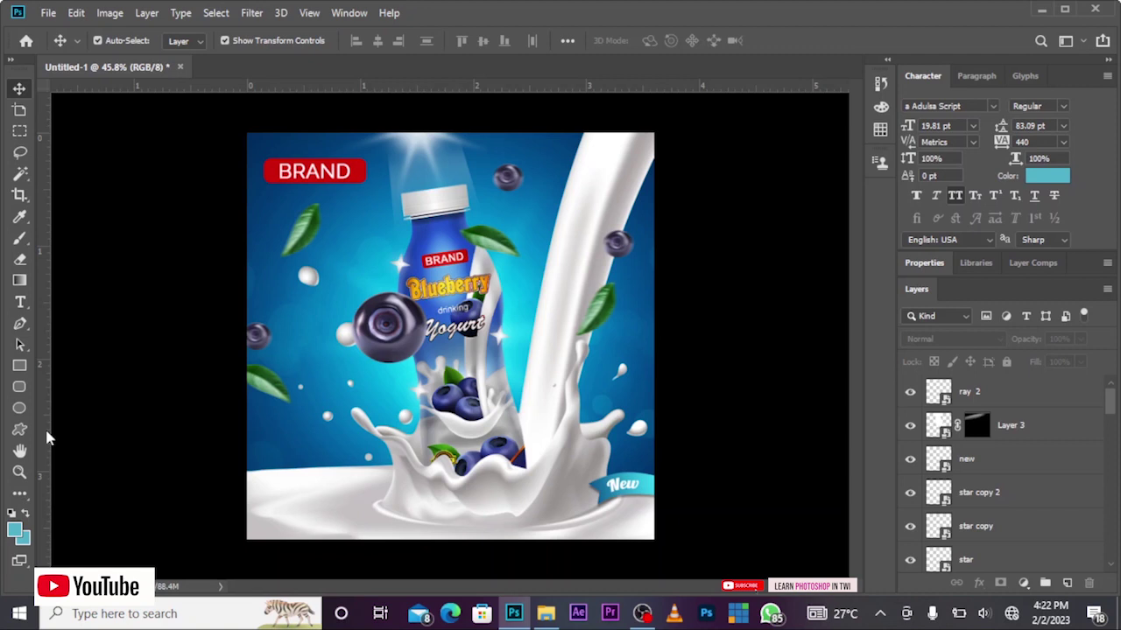
Step: Fit the whole poster to the window with the Zoom tool
left_click(20, 472)
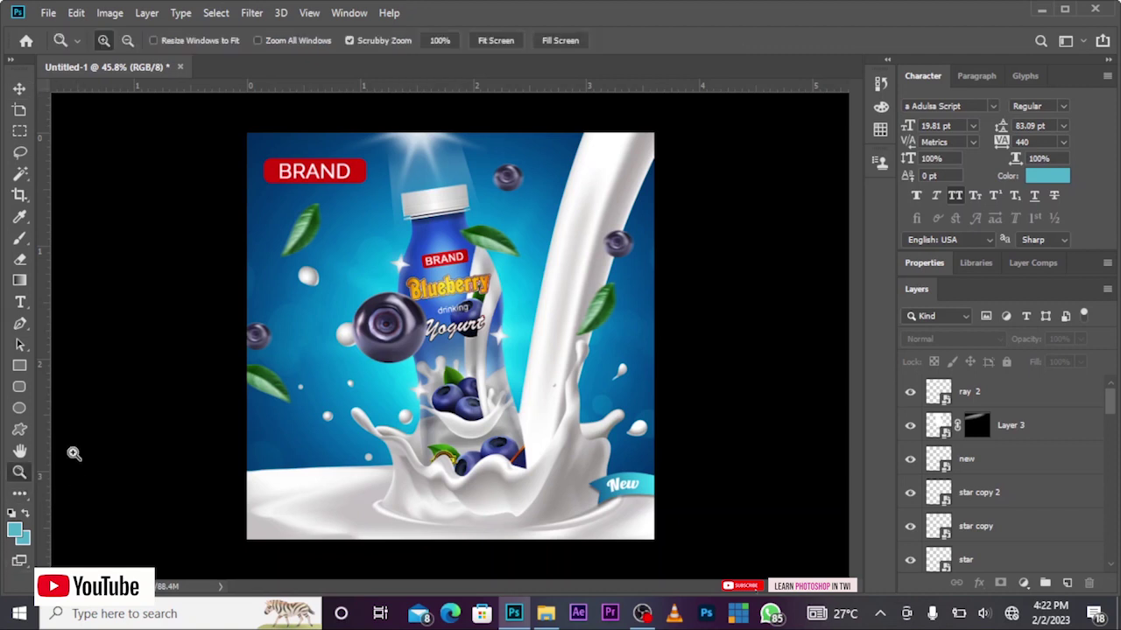
right_click(430, 280)
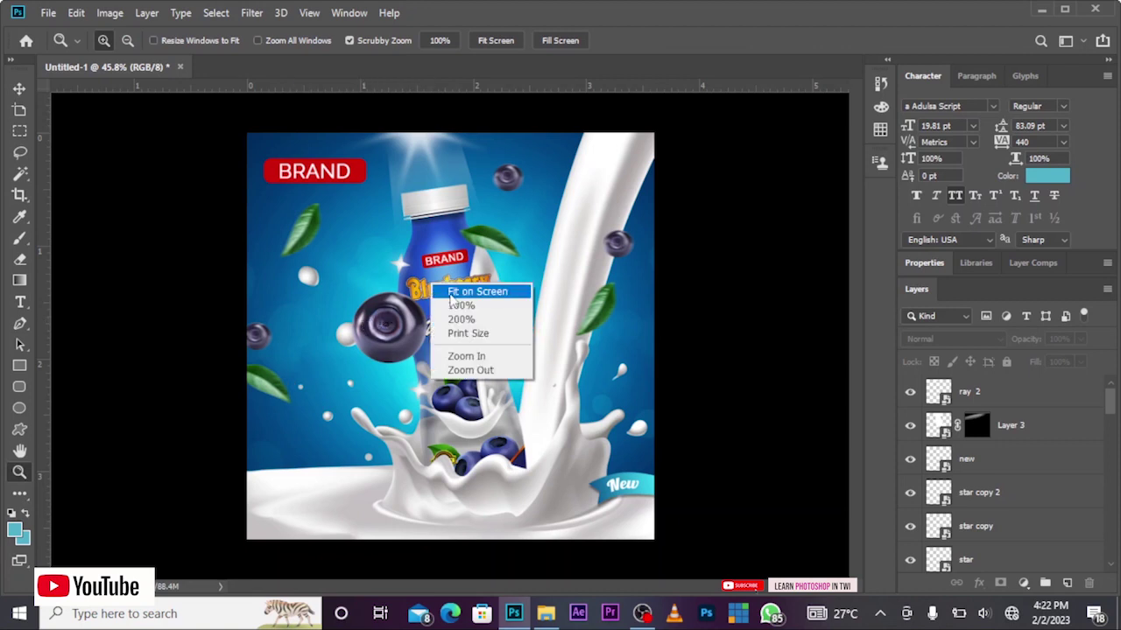
left_click(448, 291)
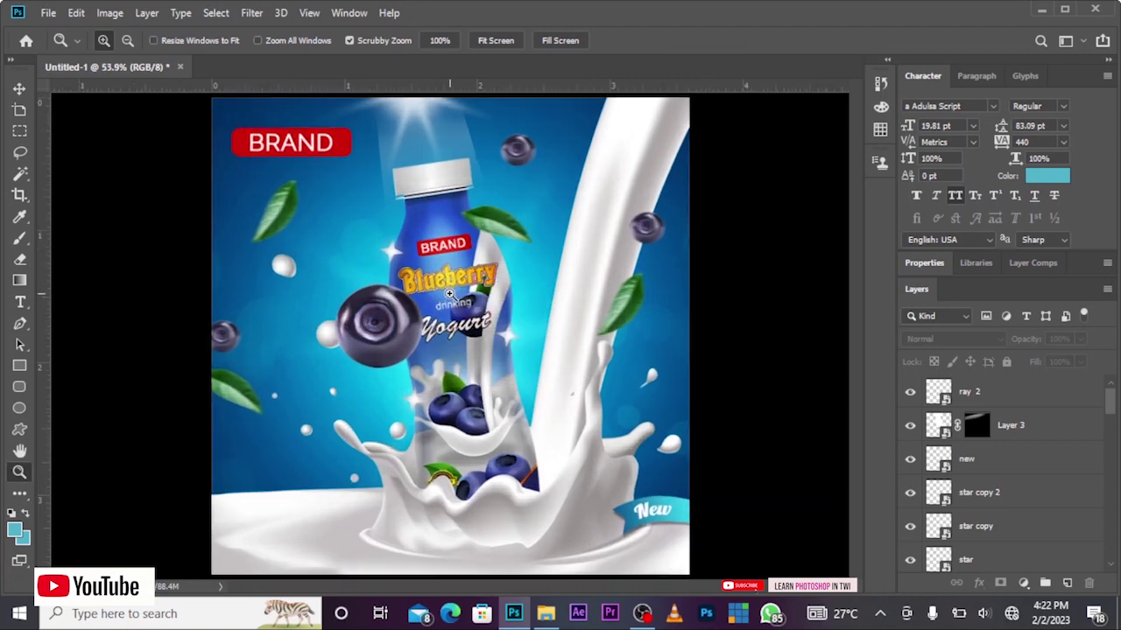
Step: Scale the BRAND tag down from its corner and commit the resize
left_click(19, 89)
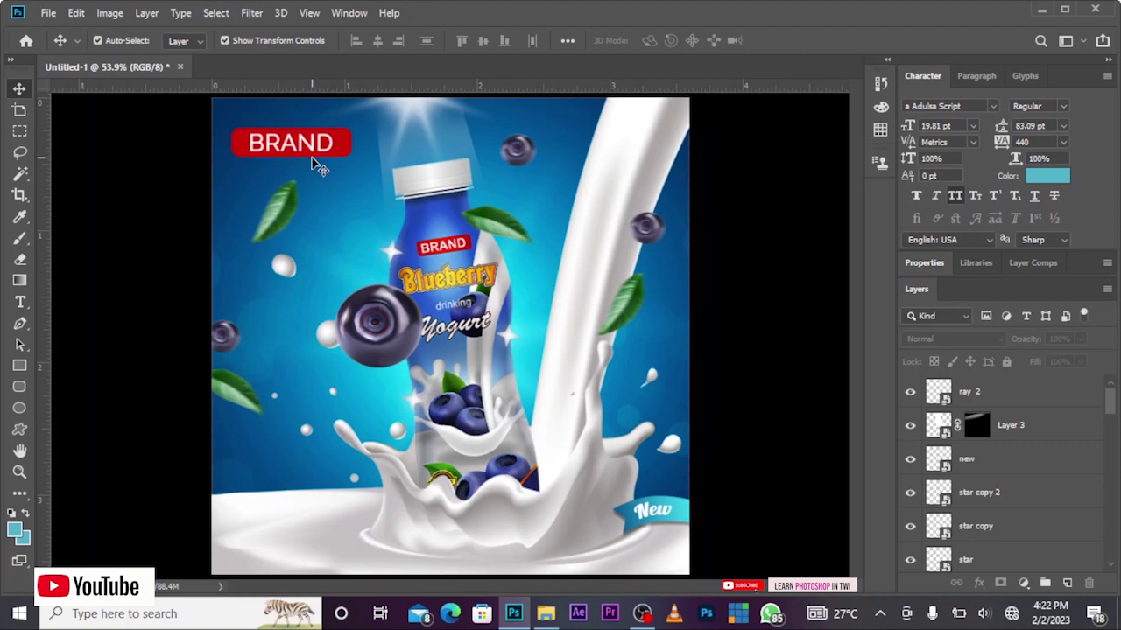
left_click(317, 156)
left_click_drag(231, 127, 224, 146)
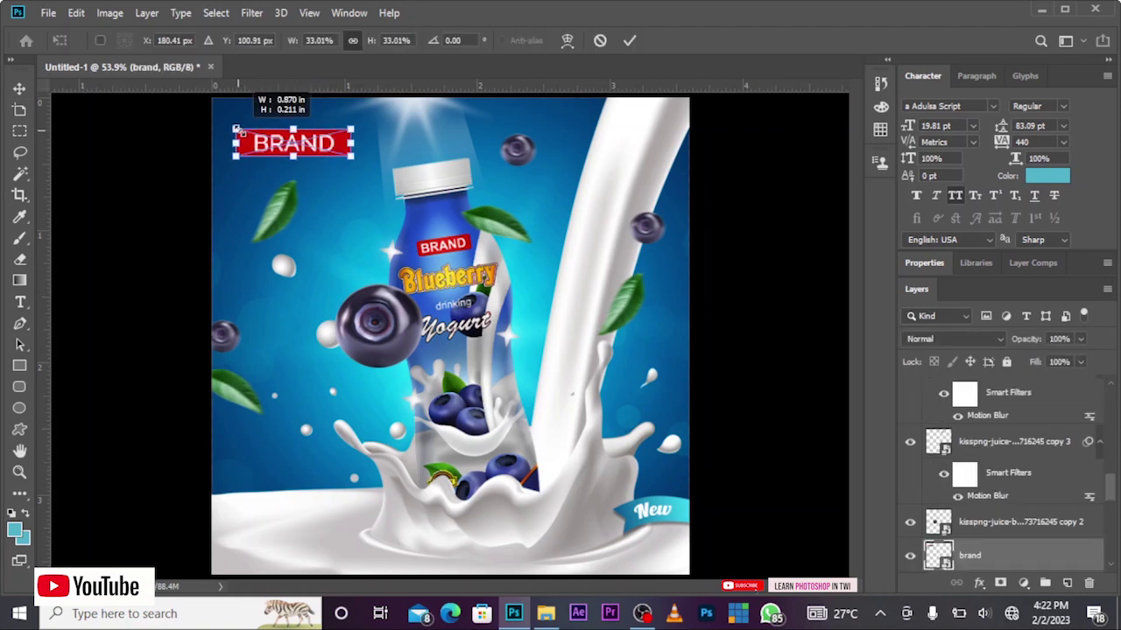
key("Return")
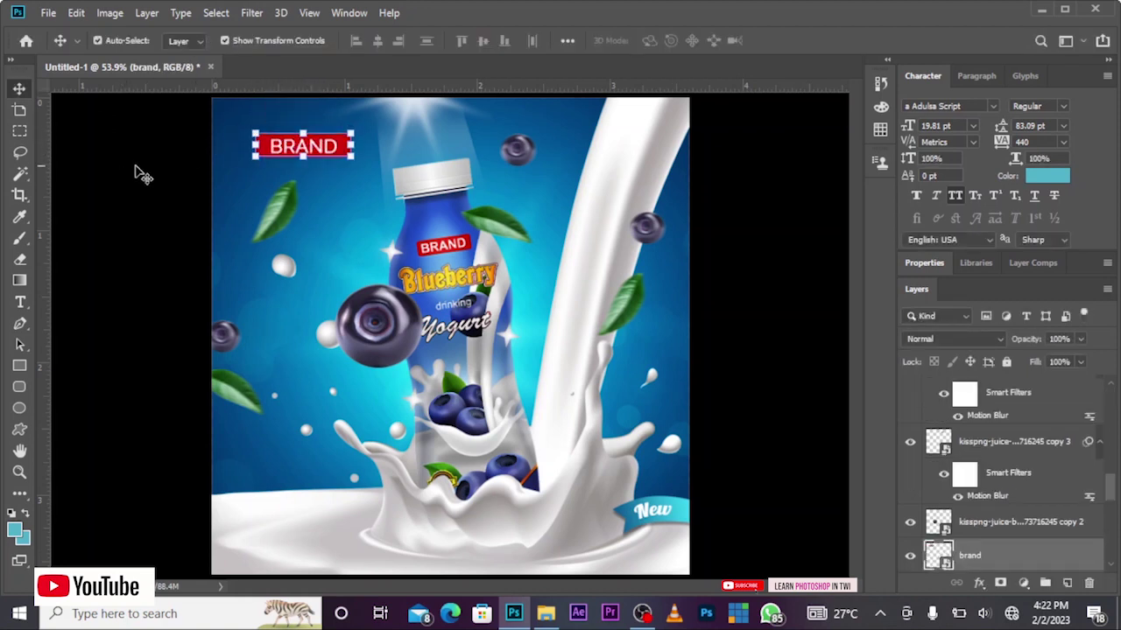
Step: Nudge the BRAND tag slightly left and down, deselect, and bring up File Explorer
left_click_drag(329, 151, 316, 155)
left_click(175, 354)
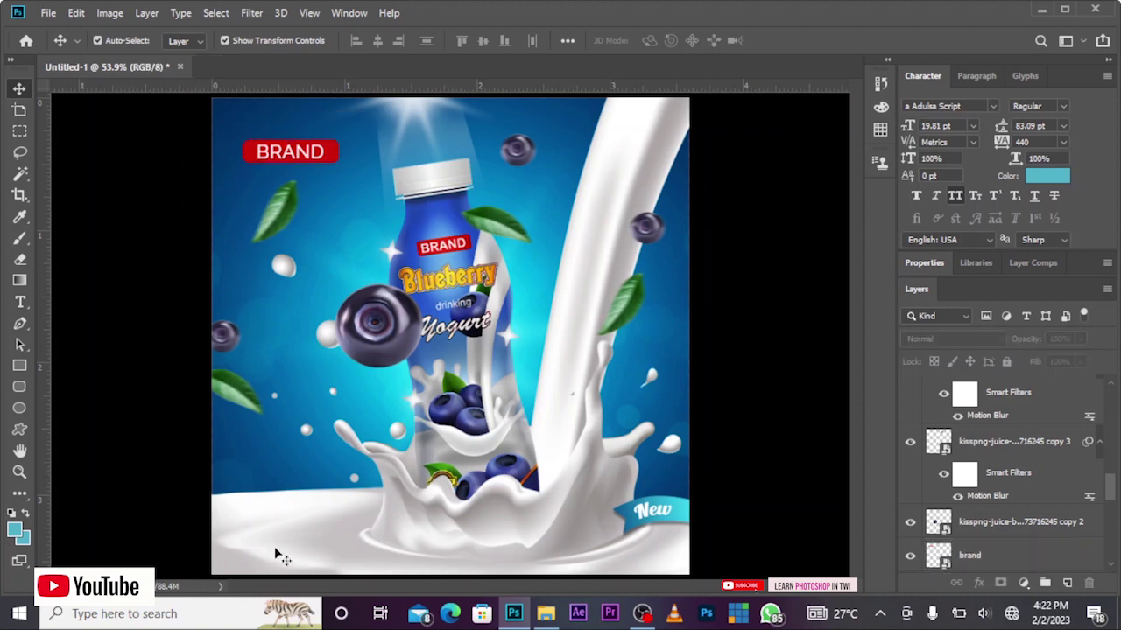
left_click(545, 613)
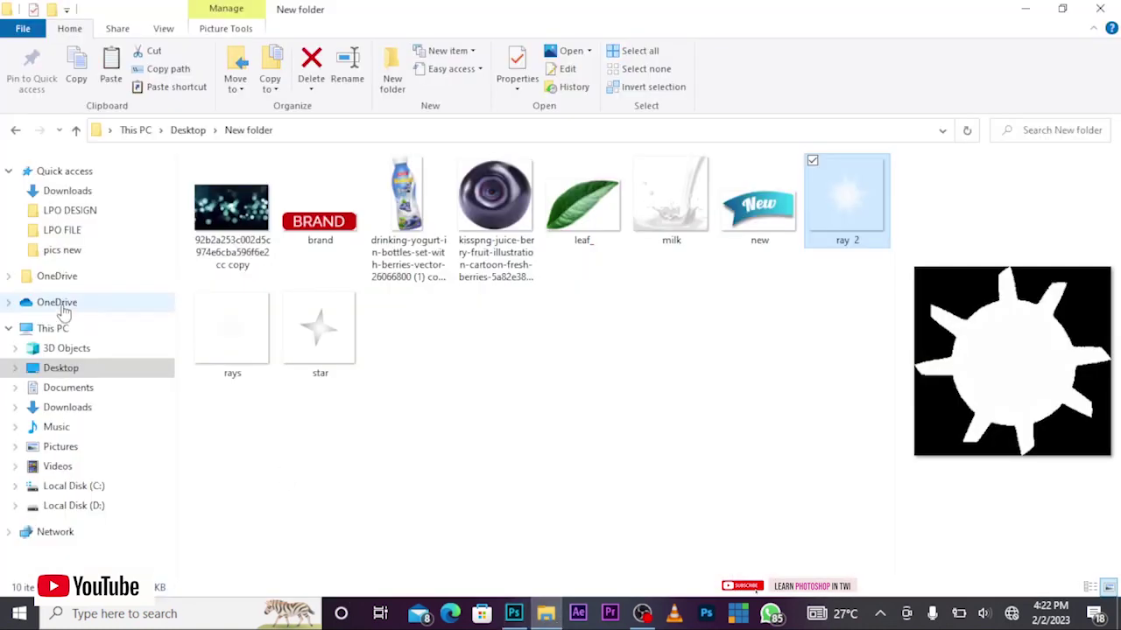
Step: Drag the SANCO MAN GRAPHIX NL logo from the LPO DESIGN folder onto the poster
left_click(79, 211)
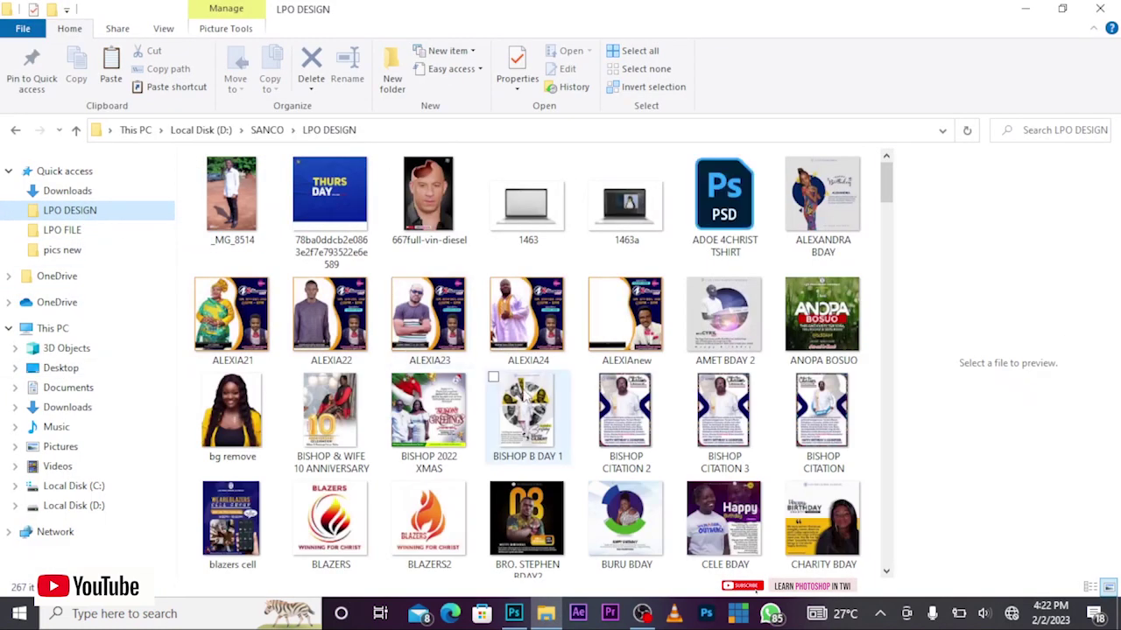
scroll(573, 444, "down", 3)
scroll(573, 445, "down", 3)
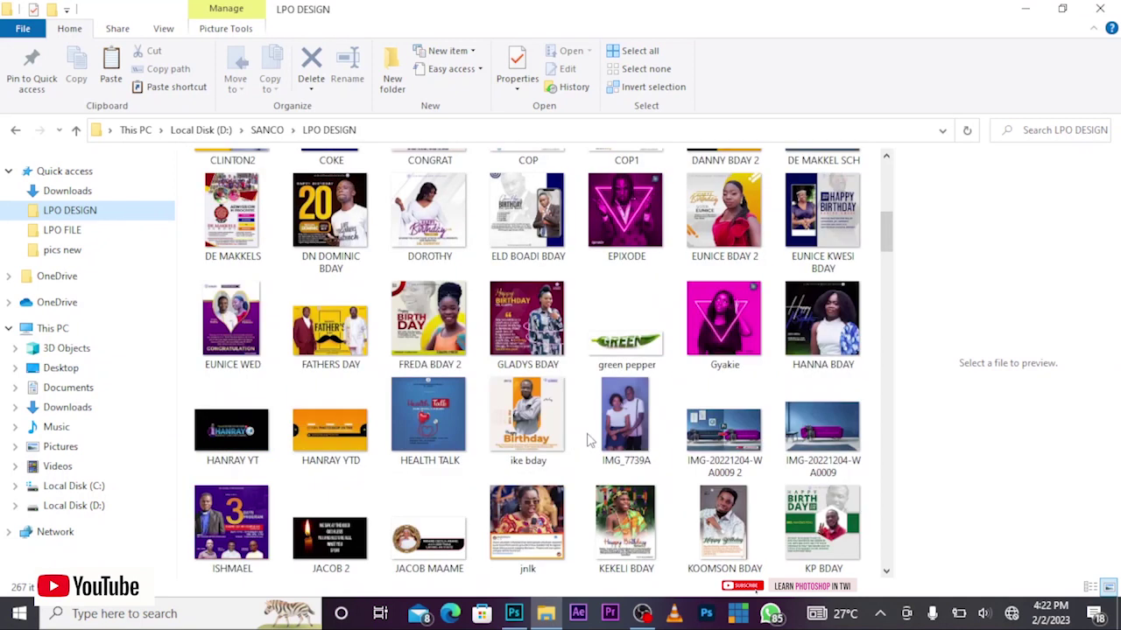
scroll(613, 427, "down", 5)
left_click(224, 183)
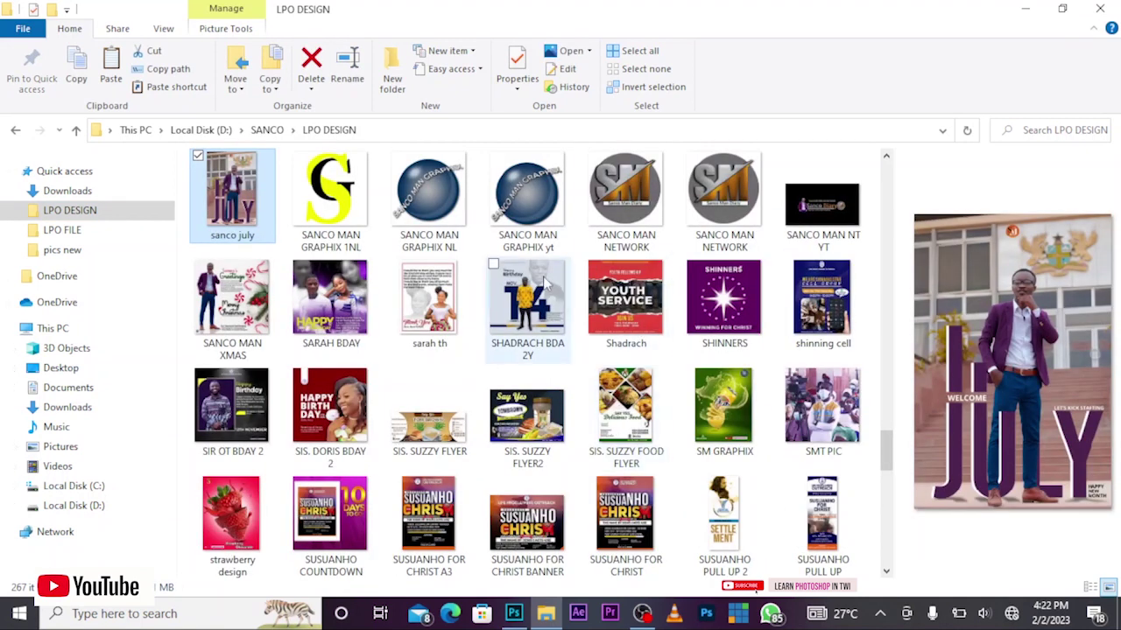
left_click(442, 194)
mouse_move(444, 194)
left_mouse_down()
mouse_move(394, 375)
mouse_move(480, 343)
mouse_move(474, 332)
left_mouse_up()
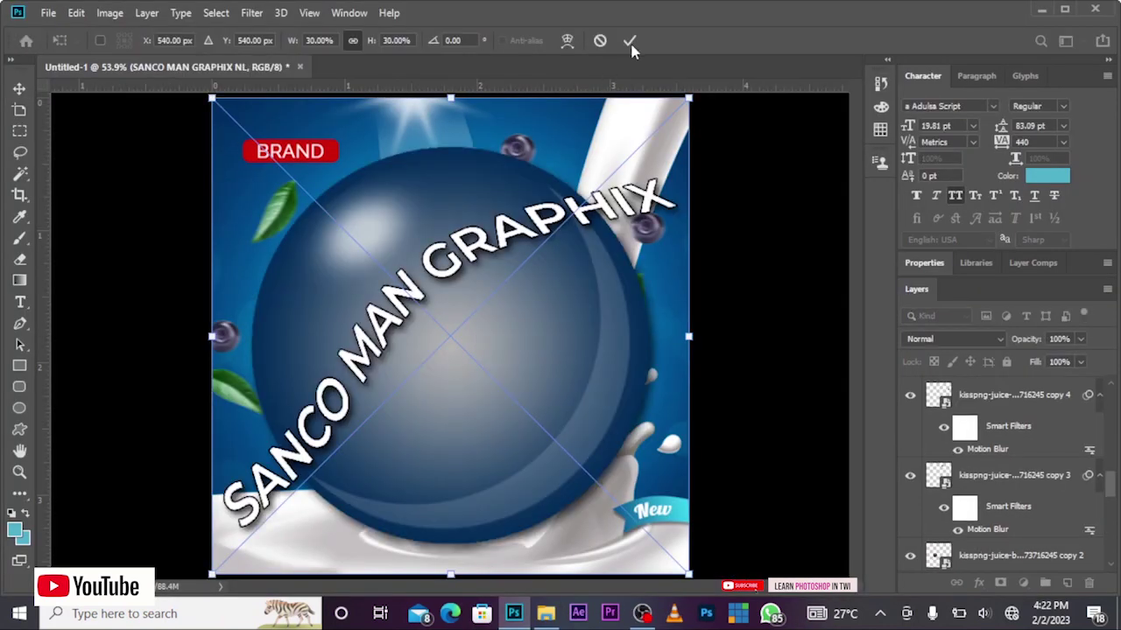
Step: Commit the placed logo, shrink it to about 2%, and set it in the top-left corner above BRAND
left_click(630, 41)
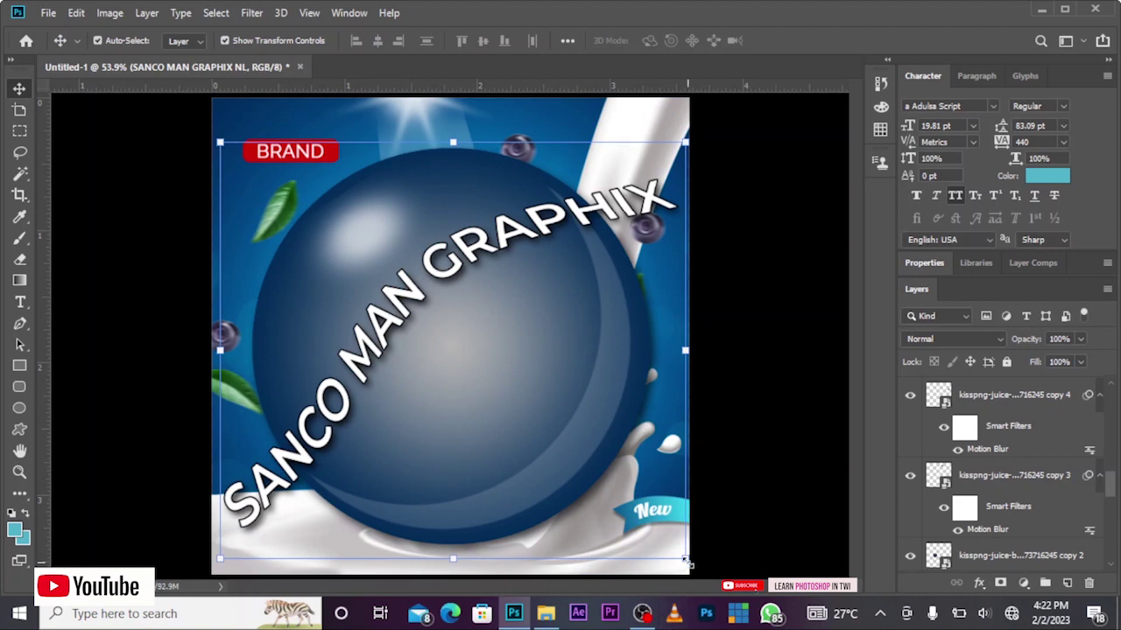
key("ctrl+t")
left_click_drag(662, 552, 688, 576)
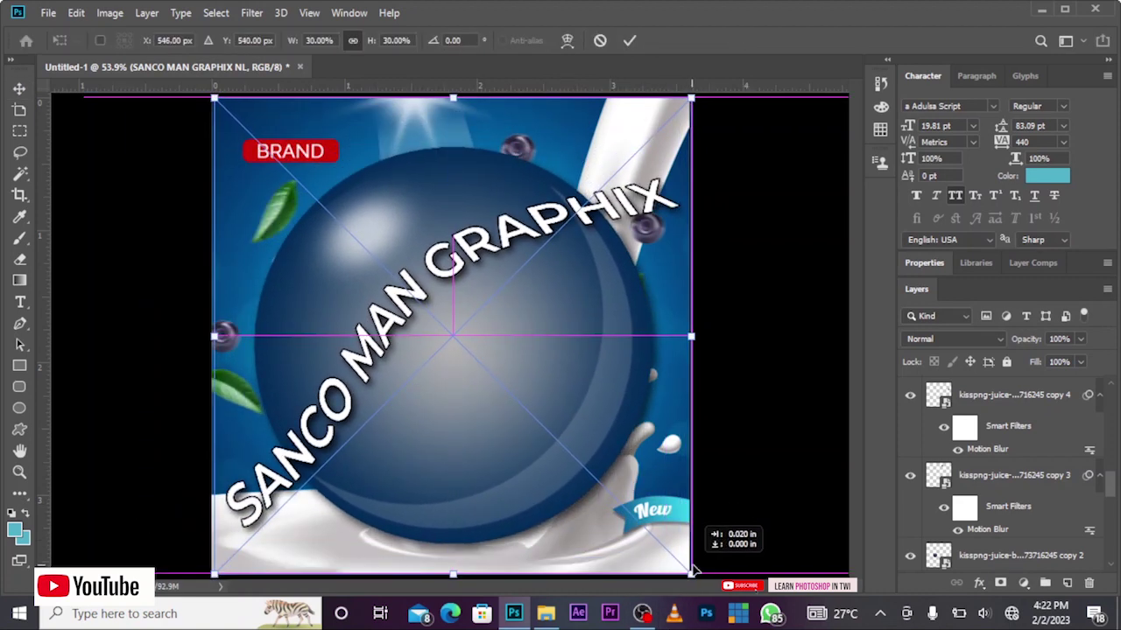
mouse_move(689, 576)
left_mouse_down()
mouse_move(276, 130)
mouse_move(253, 134)
left_mouse_up()
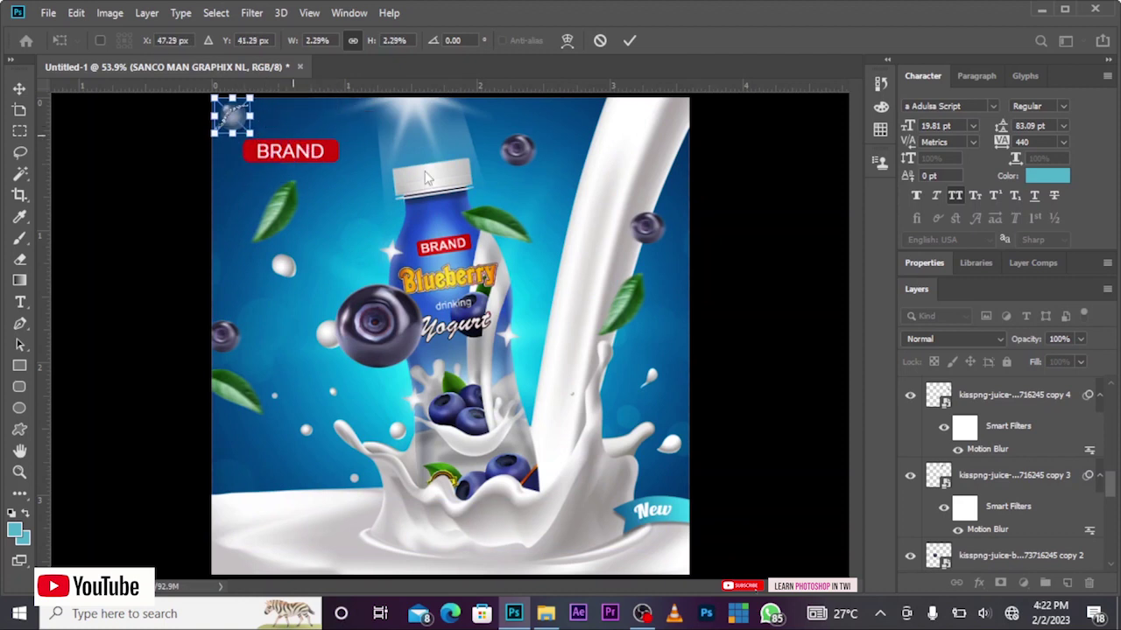
key("Return")
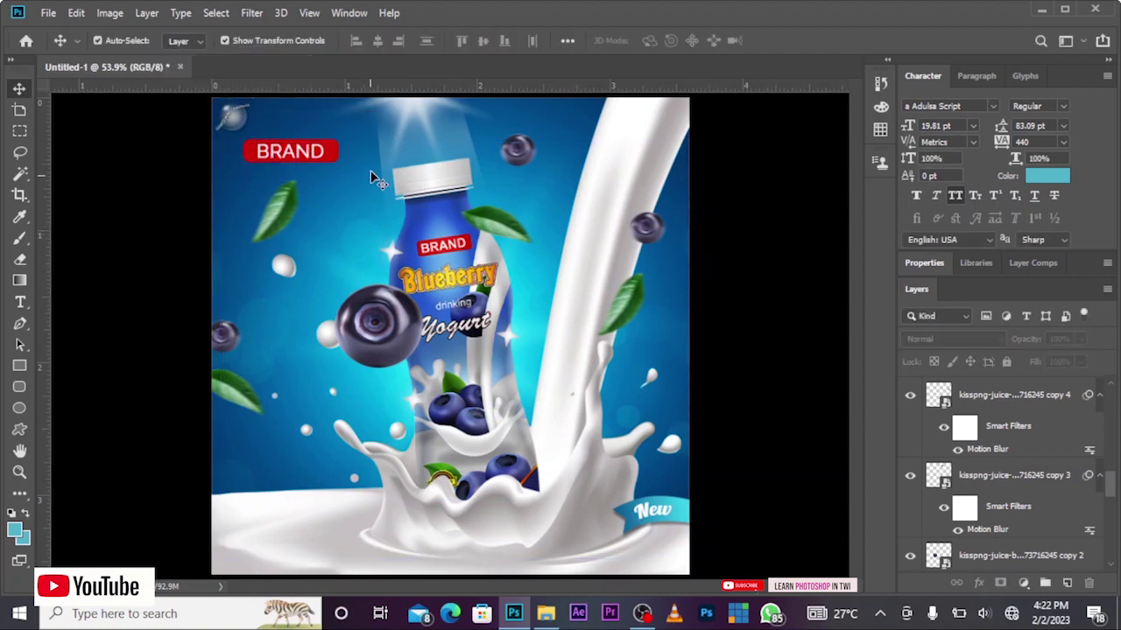
left_click_drag(237, 122, 239, 120)
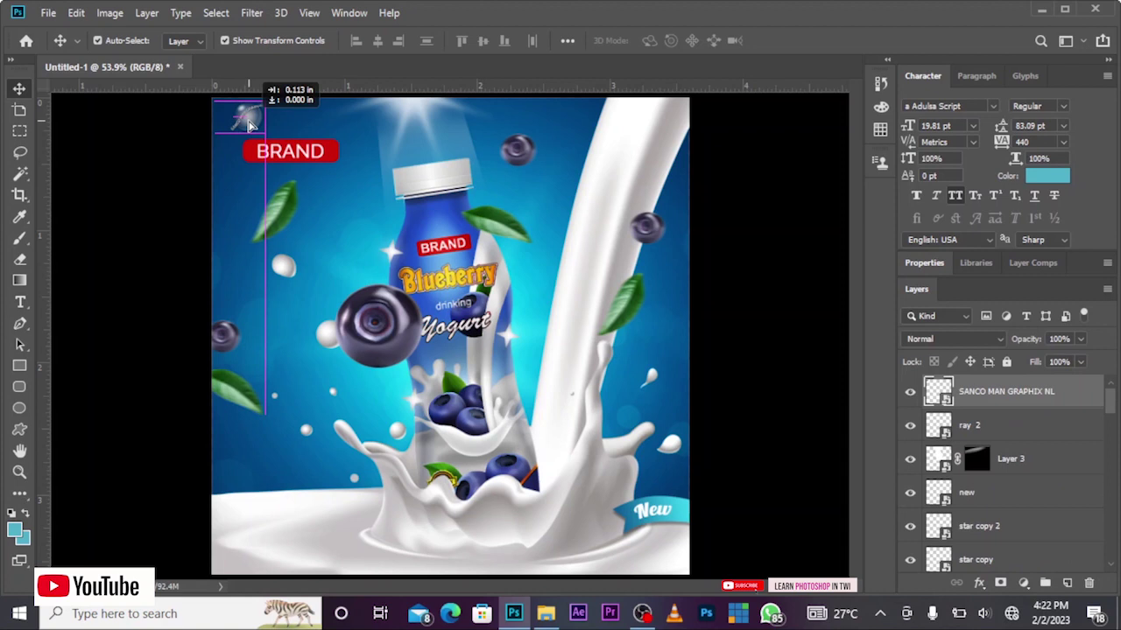
left_click(759, 302)
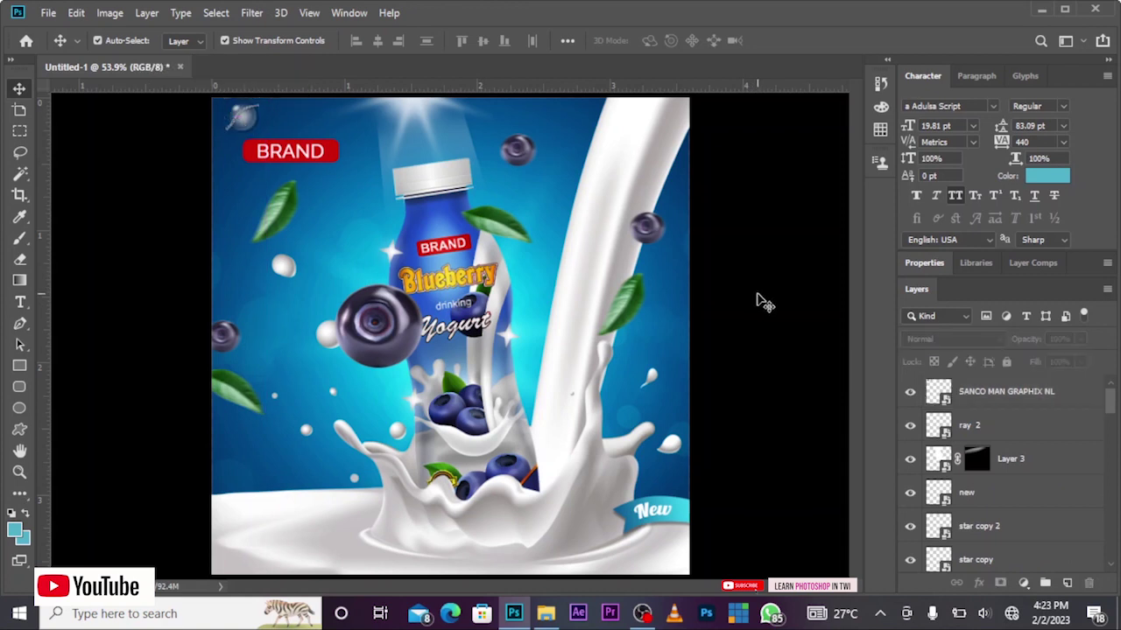